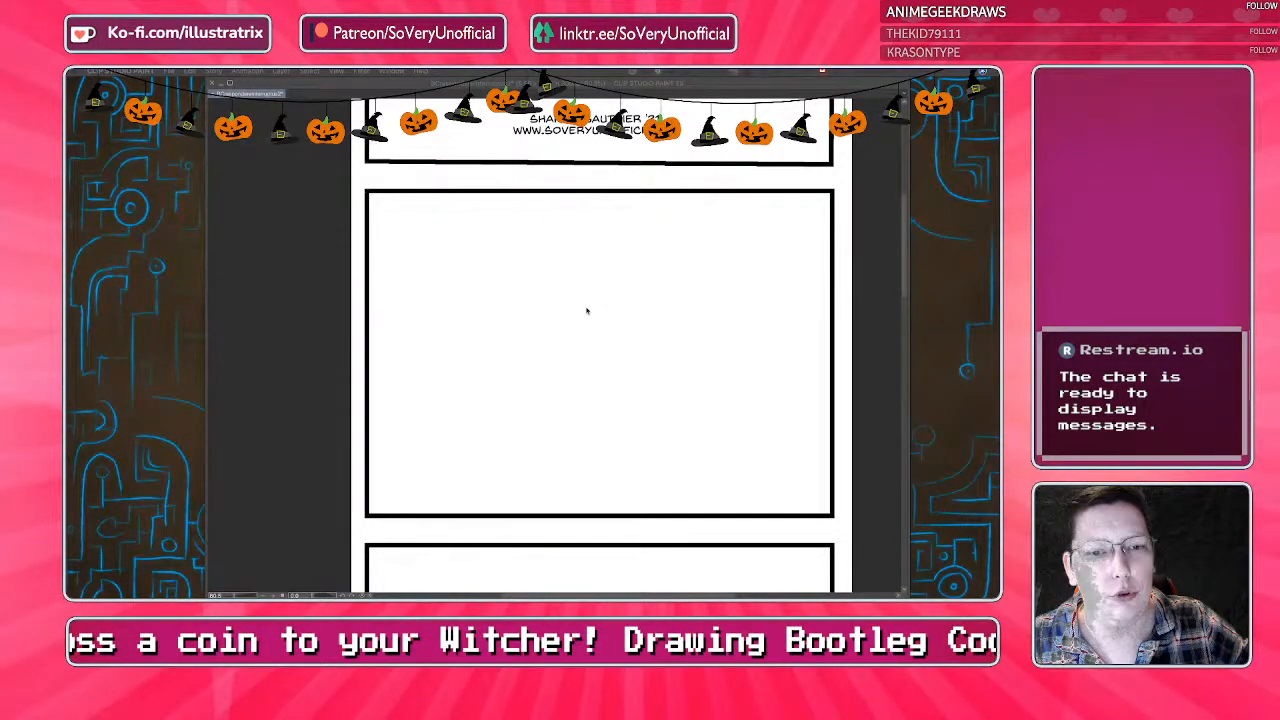
{"action": "key", "text": "Tab"}
{"action": "key", "text": "ctrl+0"}
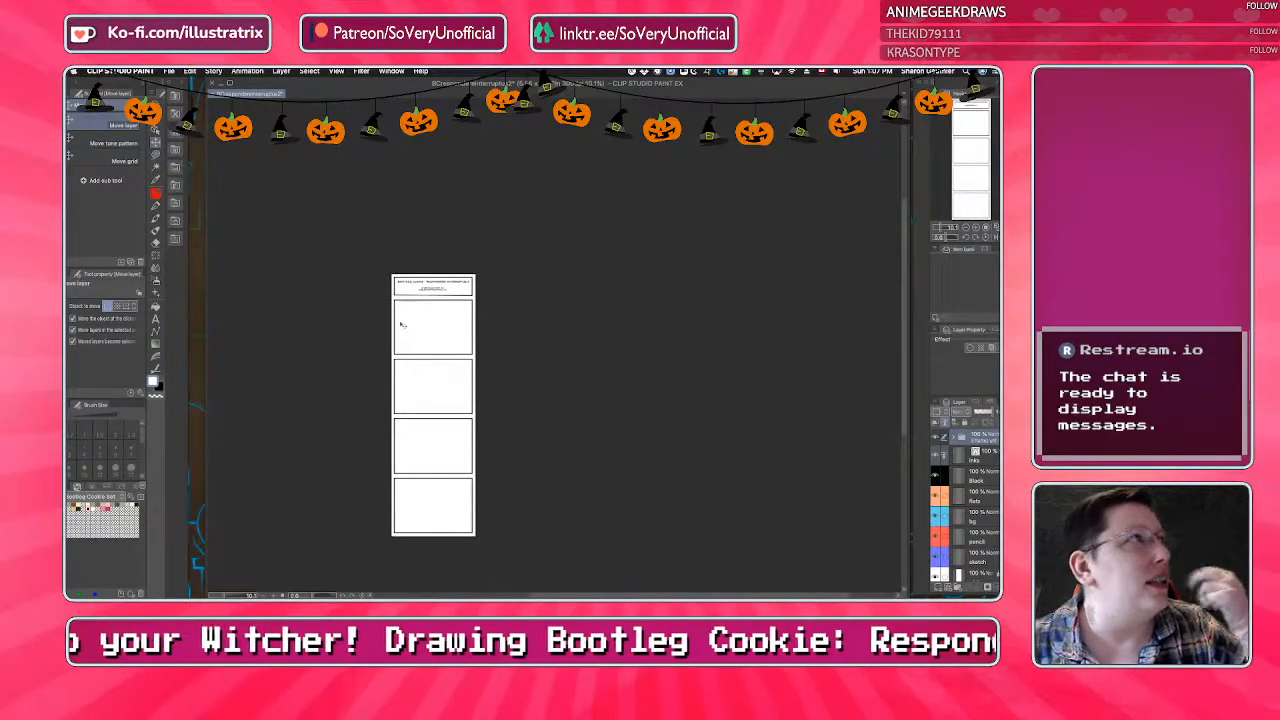
{"action": "key", "text": "Tab"}
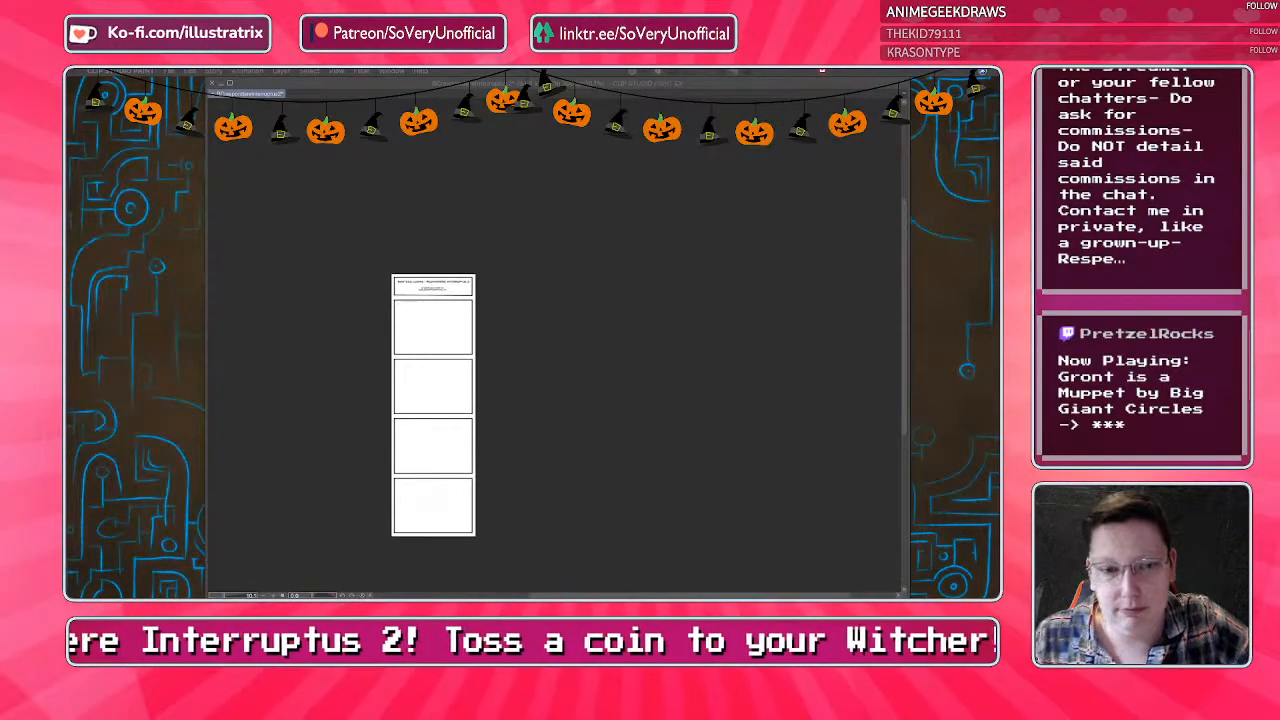
{"action": "key", "text": "Tab"}
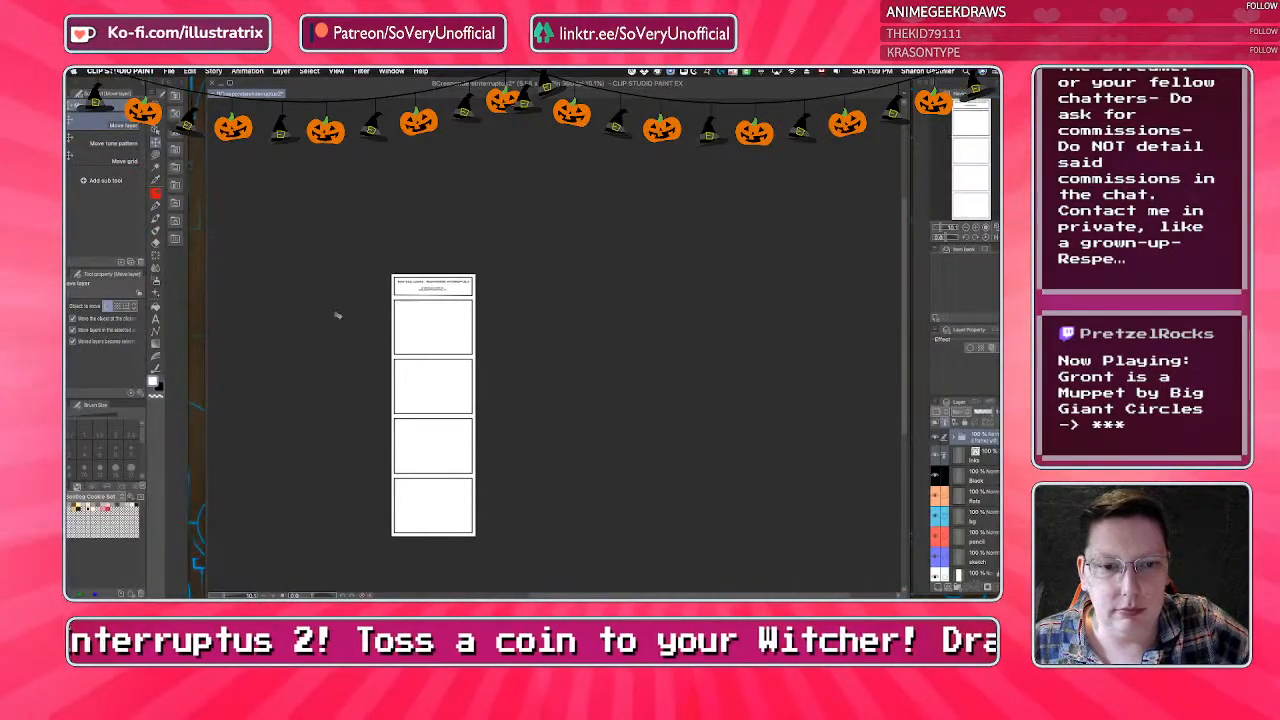
On the sketch layer, rough in a figure's round head and bent body at the first panel's left with the size 16 Blue Real Pencil.
{"action": "scroll", "coordinate": [337, 315], "scroll_direction": "up", "scroll_amount": 5}
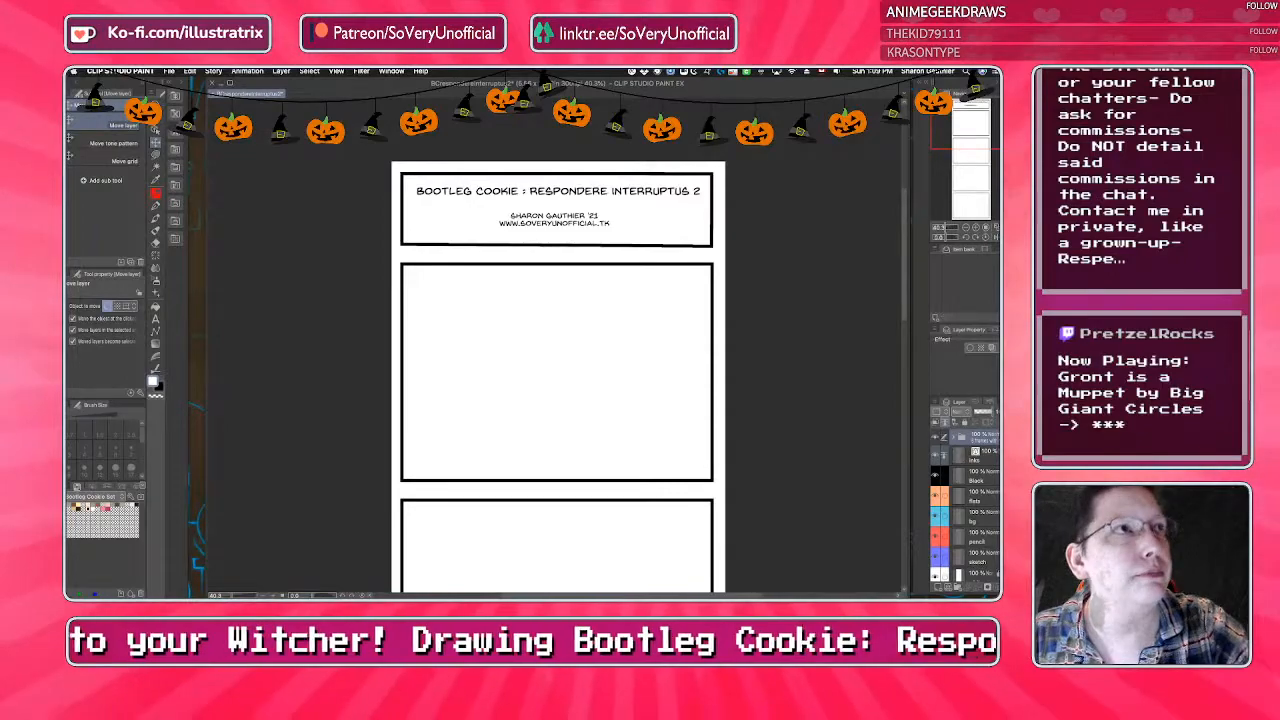
{"action": "left_click", "coordinate": [155, 195]}
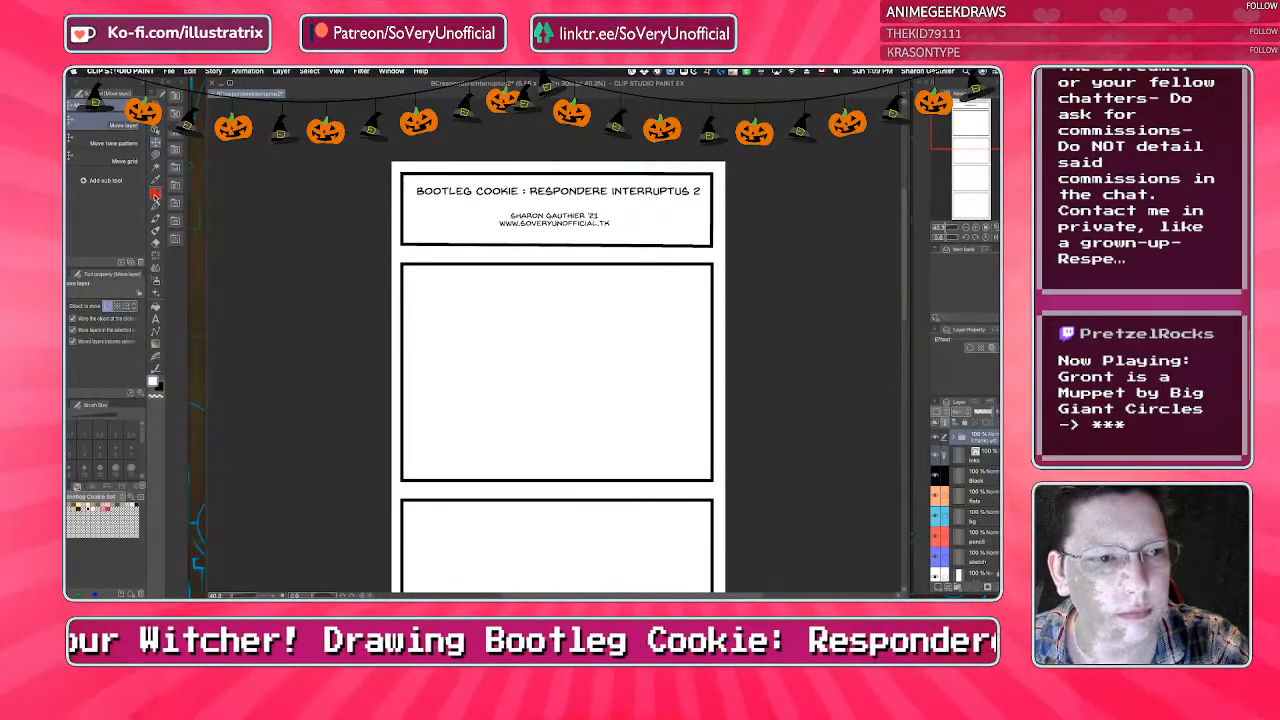
{"action": "left_click", "coordinate": [117, 138]}
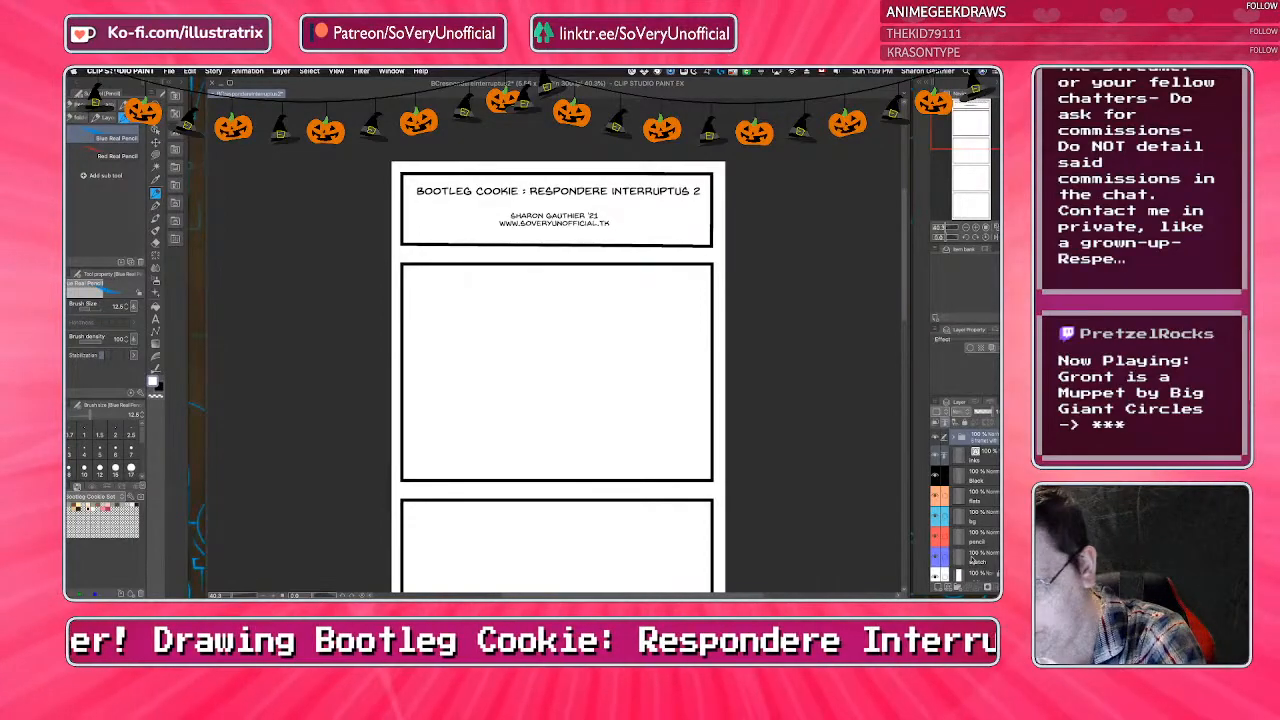
{"action": "left_click", "coordinate": [971, 560]}
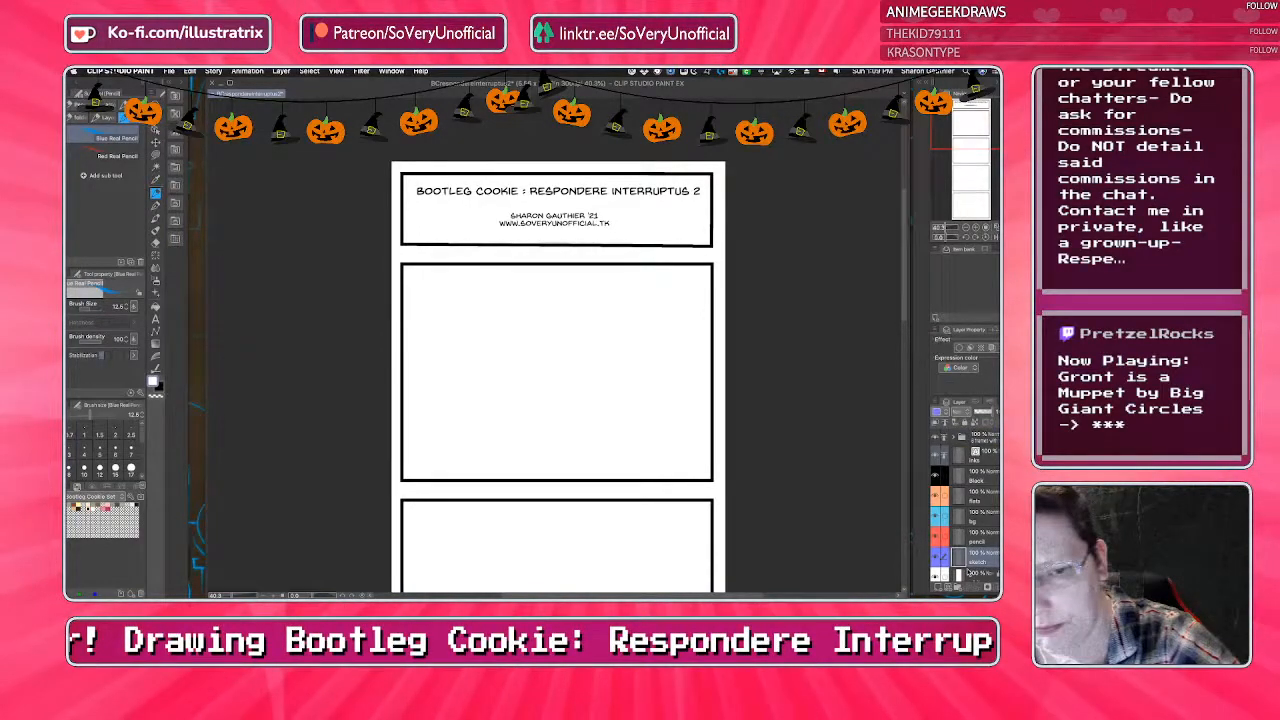
{"action": "key", "text": "bracketright"}
{"action": "key", "text": "bracketright"}
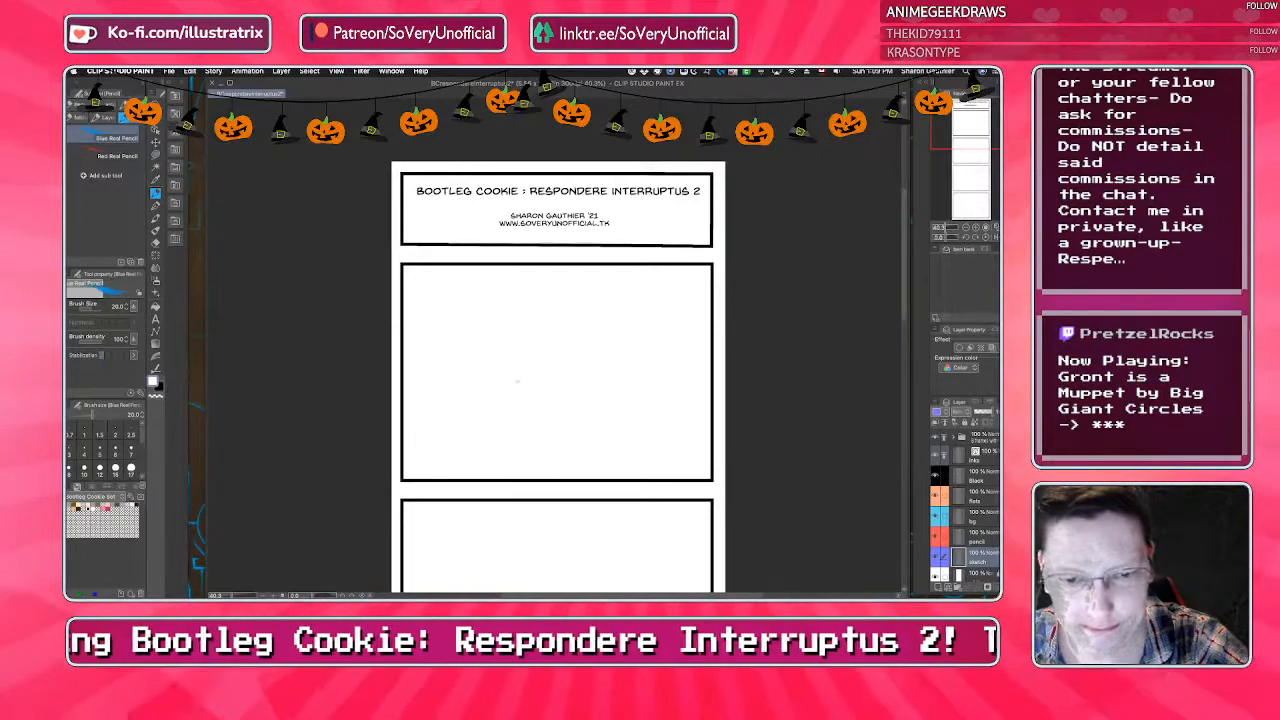
{"action": "mouse_move", "coordinate": [510, 346]}
{"action": "left_mouse_down"}
{"action": "mouse_move", "coordinate": [525, 372]}
{"action": "mouse_move", "coordinate": [492, 386]}
{"action": "mouse_move", "coordinate": [475, 478]}
{"action": "left_mouse_up"}
{"action": "key", "text": "ctrl+z"}
{"action": "key", "text": "bracketleft"}
{"action": "mouse_move", "coordinate": [492, 388]}
{"action": "left_mouse_down"}
{"action": "mouse_move", "coordinate": [487, 452]}
{"action": "mouse_move", "coordinate": [449, 432]}
{"action": "mouse_move", "coordinate": [448, 449]}
{"action": "mouse_move", "coordinate": [482, 476]}
{"action": "mouse_move", "coordinate": [440, 477]}
{"action": "mouse_move", "coordinate": [500, 477]}
{"action": "left_mouse_up"}
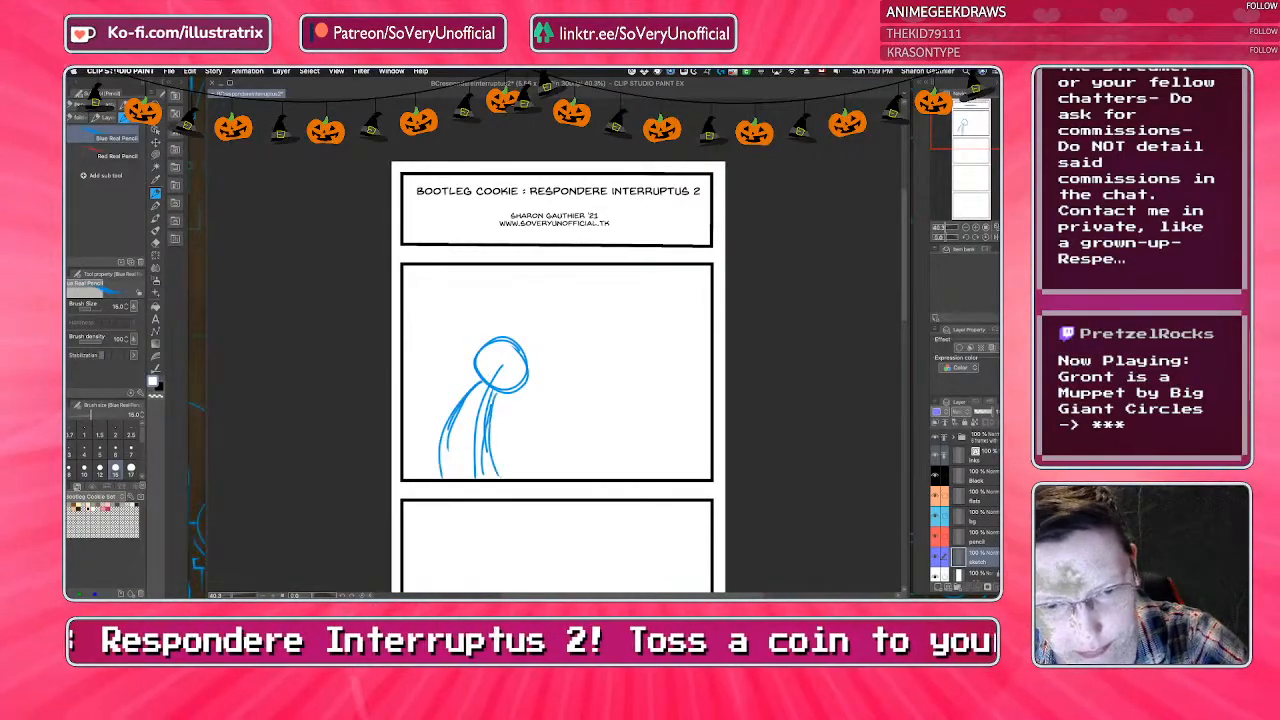
{"action": "left_click_drag", "start_coordinate": [604, 345], "coordinate": [619, 347]}
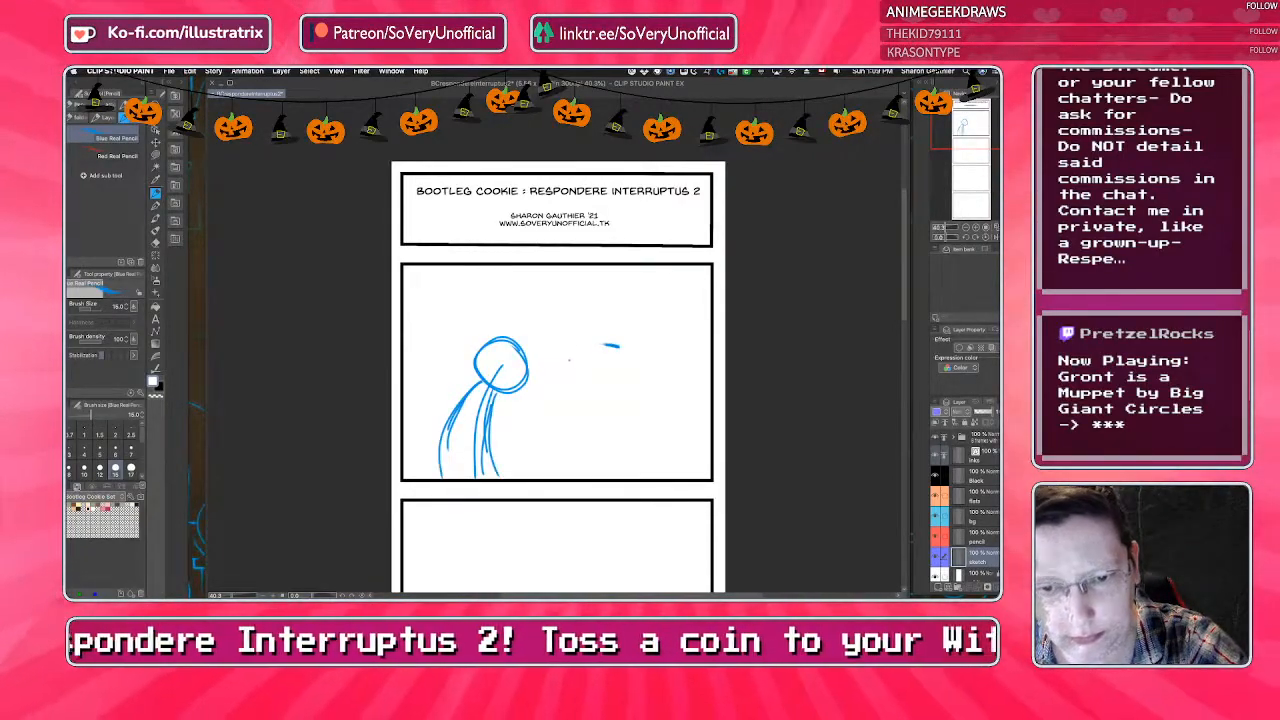
Open the earlier comic BCrespondereInterruptus.png for reference, then return to the new strip.
{"action": "left_click", "coordinate": [169, 71]}
{"action": "left_click", "coordinate": [172, 103]}
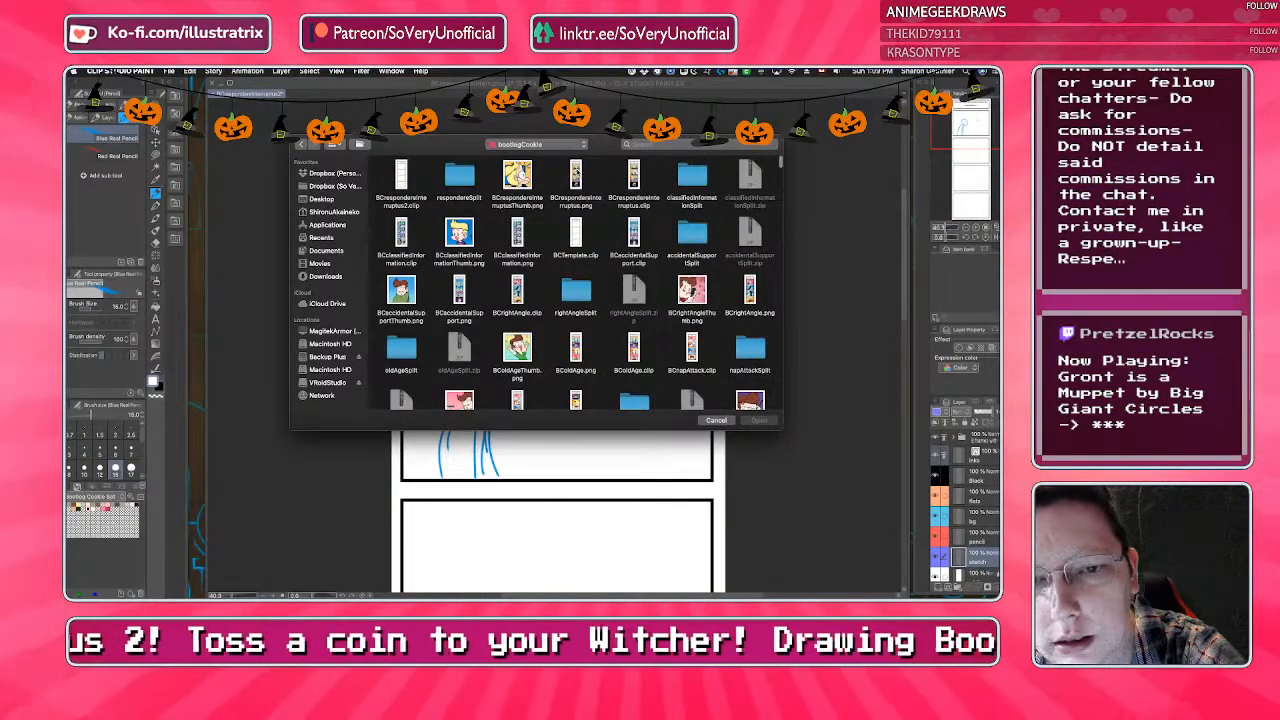
{"action": "double_click", "coordinate": [575, 176]}
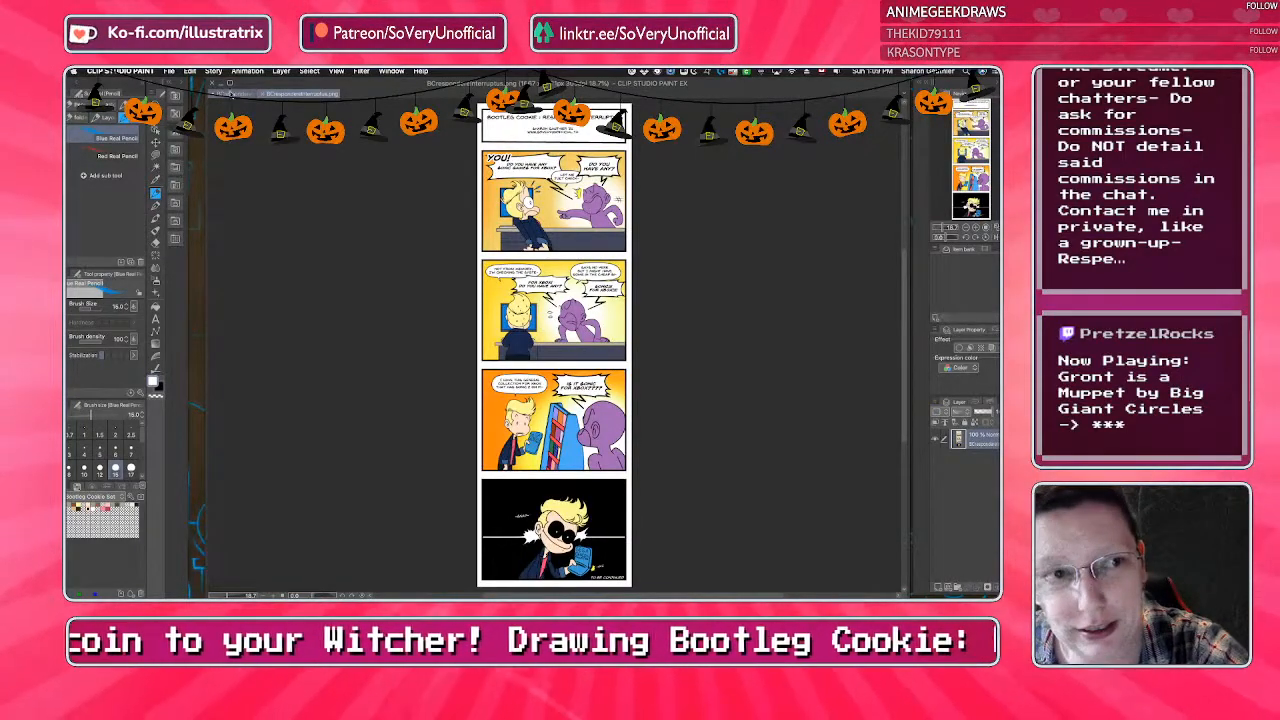
{"action": "key", "text": "ctrl+Tab"}
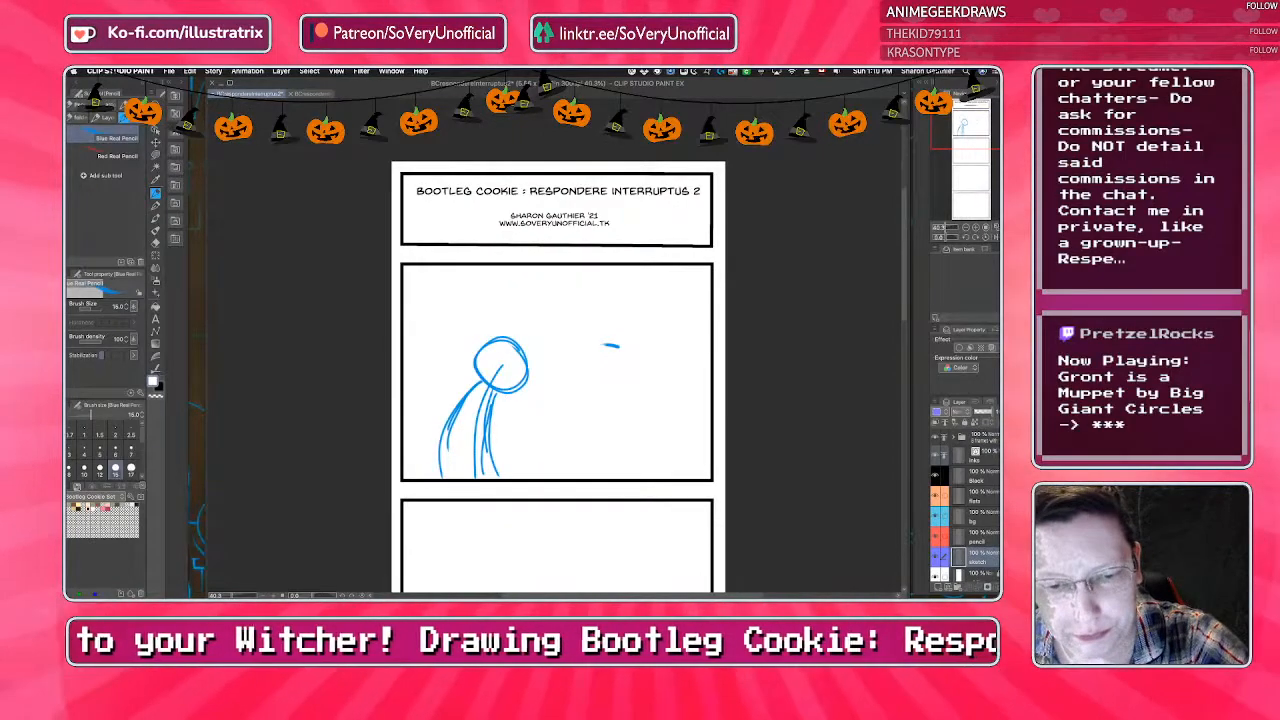
Sketch a tall upright shape with long vertical sides in the middle of the first panel.
{"action": "mouse_move", "coordinate": [588, 351]}
{"action": "left_mouse_down"}
{"action": "mouse_move", "coordinate": [628, 363]}
{"action": "mouse_move", "coordinate": [639, 463]}
{"action": "mouse_move", "coordinate": [584, 424]}
{"action": "mouse_move", "coordinate": [584, 476]}
{"action": "left_mouse_up"}
{"action": "key", "text": "ctrl+Tab"}
{"action": "left_click", "coordinate": [250, 94]}
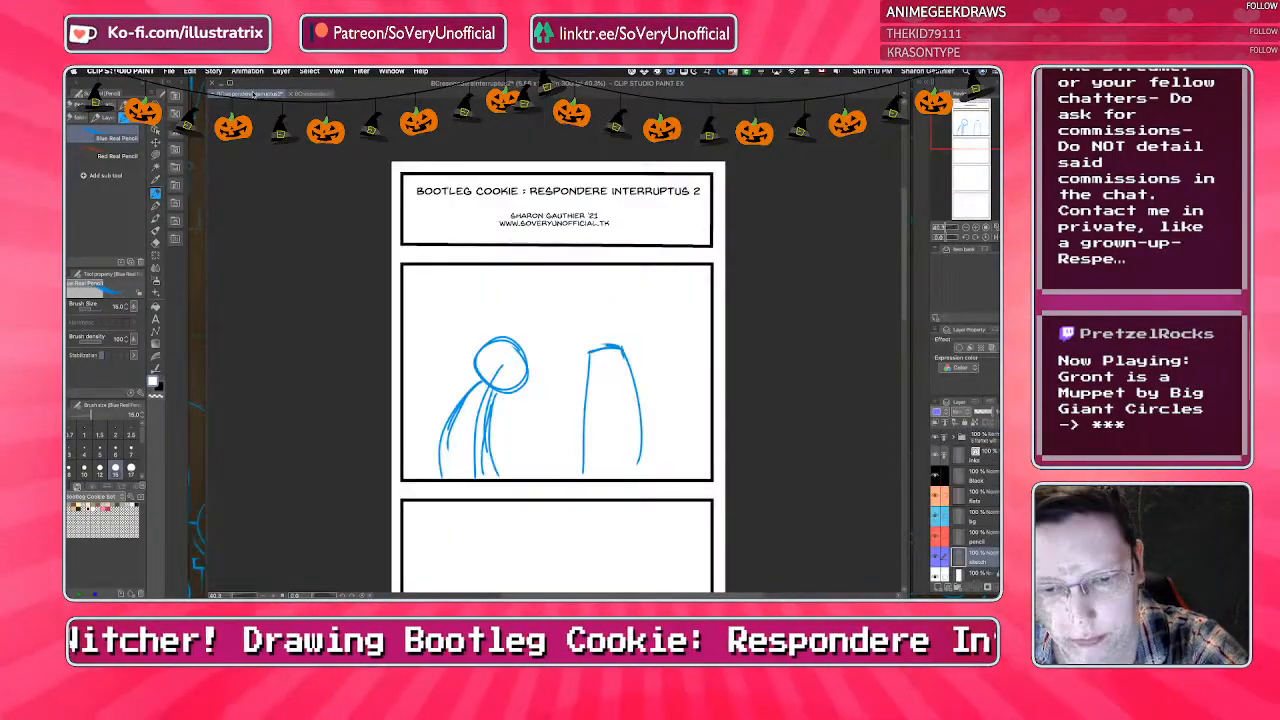
{"action": "left_click_drag", "start_coordinate": [588, 350], "coordinate": [580, 470]}
{"action": "mouse_move", "coordinate": [572, 330]}
{"action": "left_mouse_down"}
{"action": "mouse_move", "coordinate": [601, 350]}
{"action": "mouse_move", "coordinate": [550, 466]}
{"action": "left_mouse_up"}
Rough in the right-hand figure's large round head and slanted body line in the first panel.
{"action": "mouse_move", "coordinate": [695, 368]}
{"action": "left_mouse_down"}
{"action": "mouse_move", "coordinate": [640, 392]}
{"action": "mouse_move", "coordinate": [700, 388]}
{"action": "left_mouse_up"}
{"action": "key", "text": "ctrl+z"}
{"action": "mouse_move", "coordinate": [680, 316]}
{"action": "left_mouse_down"}
{"action": "mouse_move", "coordinate": [634, 364]}
{"action": "mouse_move", "coordinate": [624, 338]}
{"action": "mouse_move", "coordinate": [632, 490]}
{"action": "left_mouse_up"}
{"action": "left_click_drag", "start_coordinate": [652, 413], "coordinate": [609, 480]}
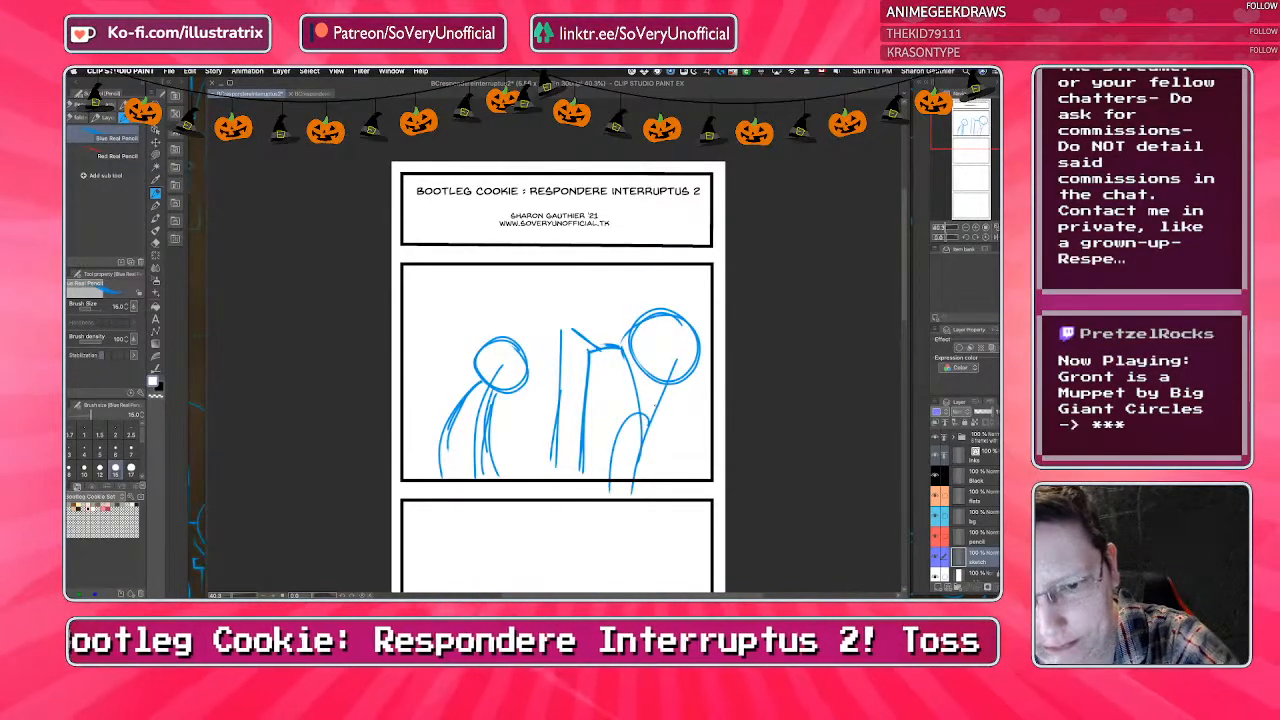
{"action": "key", "text": "ctrl+z"}
Sketch the right-hand figure's protruding jaw, facial guides and shoulder.
{"action": "left_click_drag", "start_coordinate": [636, 360], "coordinate": [655, 402]}
{"action": "key", "text": "ctrl+z"}
{"action": "left_click_drag", "start_coordinate": [616, 358], "coordinate": [660, 392]}
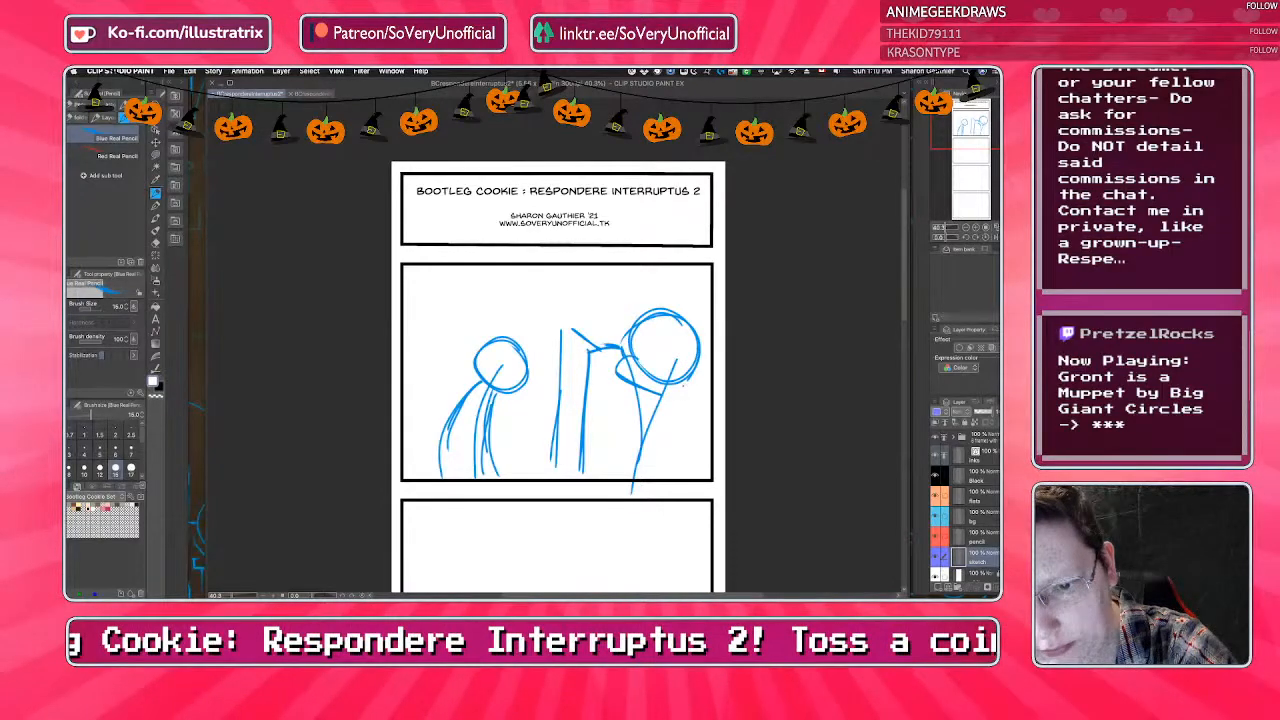
{"action": "left_click_drag", "start_coordinate": [684, 384], "coordinate": [668, 432]}
{"action": "mouse_move", "coordinate": [646, 330]}
{"action": "left_mouse_down"}
{"action": "mouse_move", "coordinate": [624, 352]}
{"action": "mouse_move", "coordinate": [652, 370]}
{"action": "left_mouse_up"}
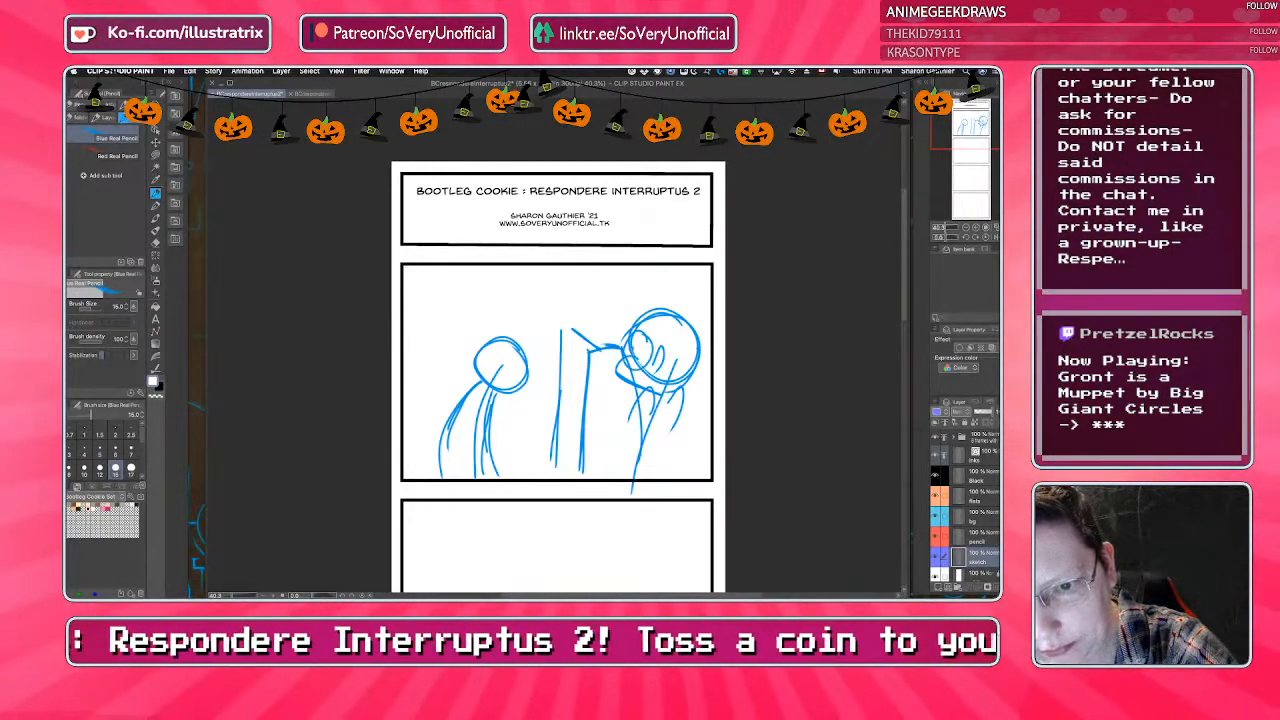
Draw the right-hand figure's torso sides and add jagged emphasis marks above its head.
{"action": "left_click_drag", "start_coordinate": [642, 444], "coordinate": [630, 480]}
{"action": "left_click_drag", "start_coordinate": [632, 408], "coordinate": [612, 476]}
{"action": "left_click_drag", "start_coordinate": [670, 416], "coordinate": [650, 480]}
{"action": "left_click_drag", "start_coordinate": [632, 300], "coordinate": [624, 292]}
{"action": "left_click_drag", "start_coordinate": [624, 296], "coordinate": [612, 308]}
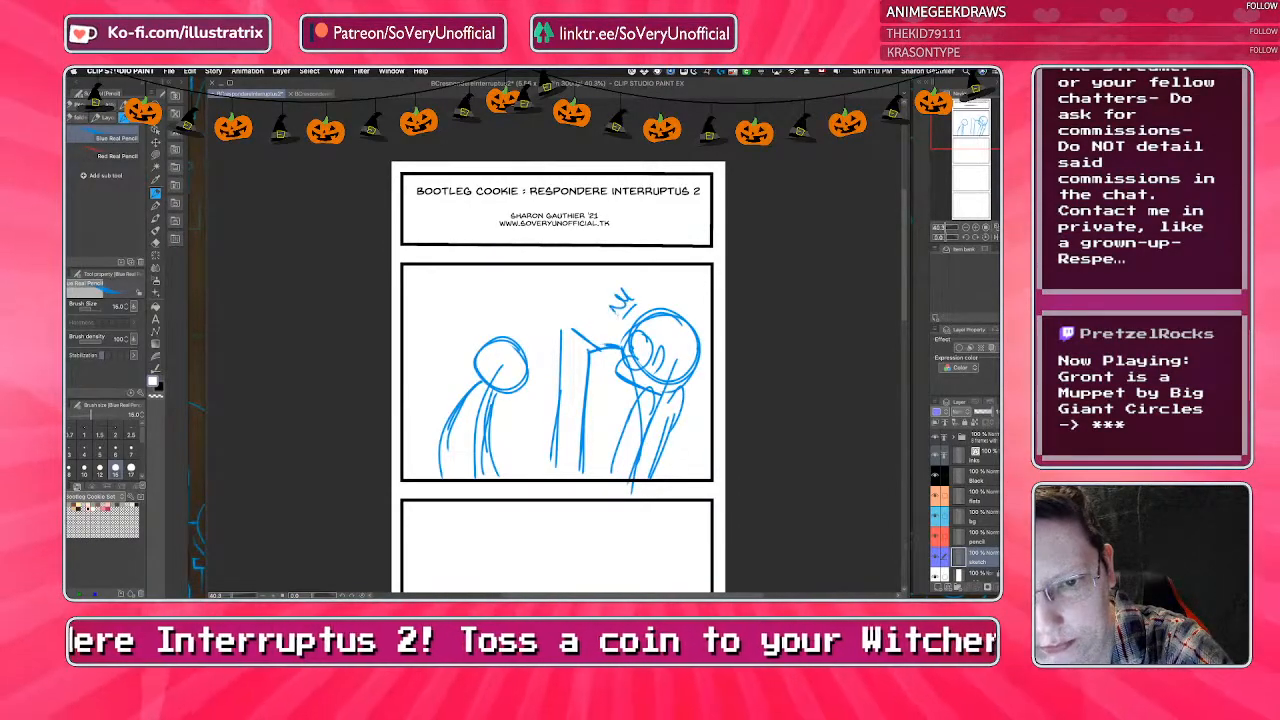
Sketch the left figure's outstretched front arm, jawline, ear and bent rear arm ending in a rounded hand.
{"action": "left_click_drag", "start_coordinate": [502, 394], "coordinate": [544, 395]}
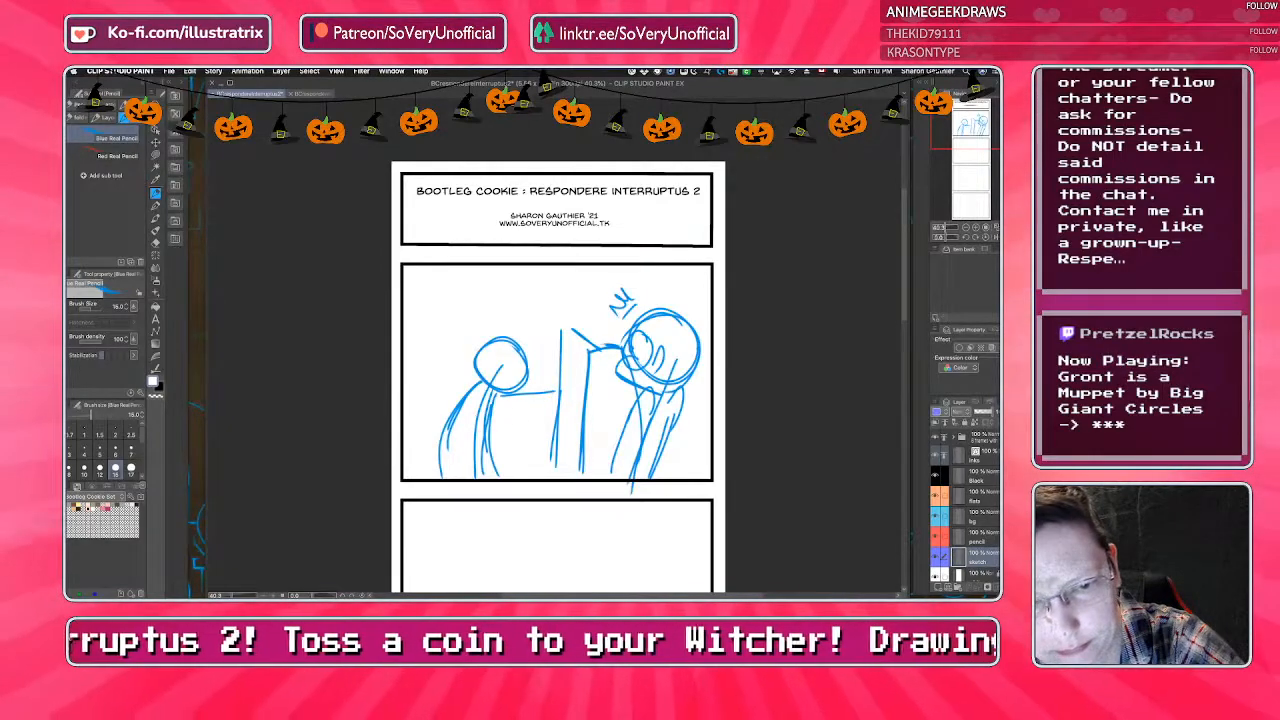
{"action": "left_click_drag", "start_coordinate": [510, 390], "coordinate": [484, 396]}
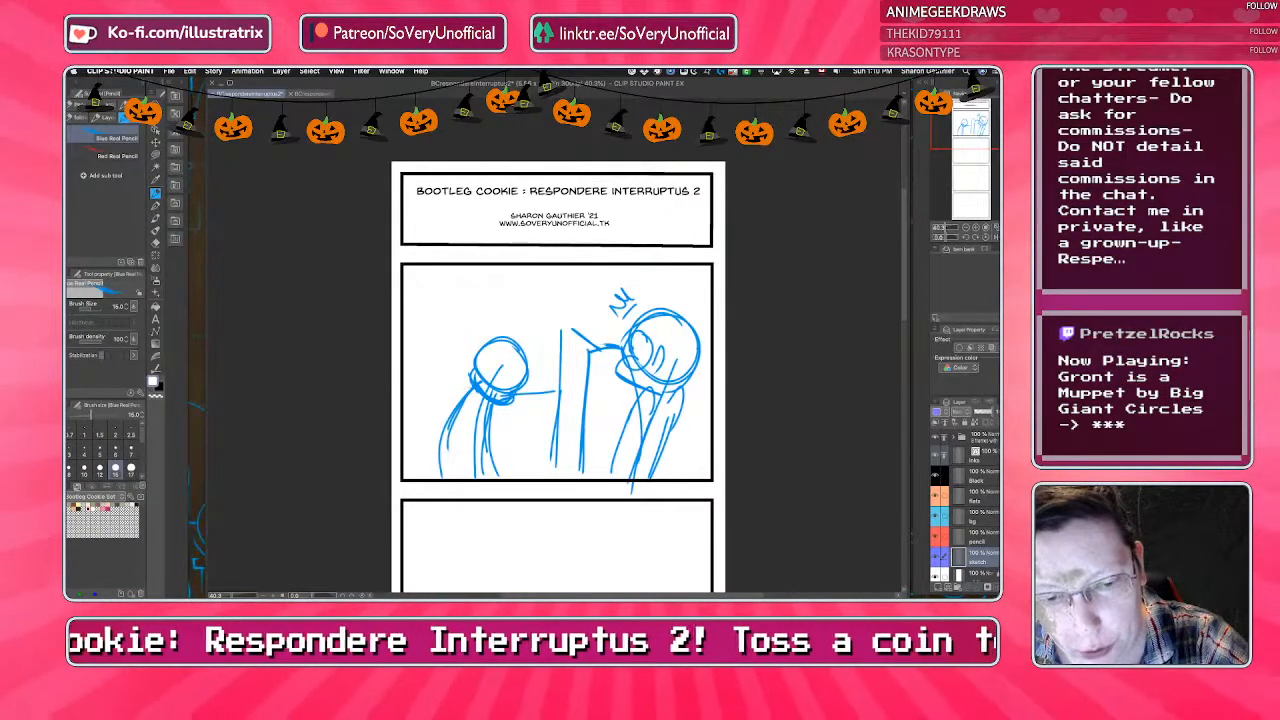
{"action": "left_click_drag", "start_coordinate": [470, 367], "coordinate": [425, 392]}
{"action": "key", "text": "ctrl+z"}
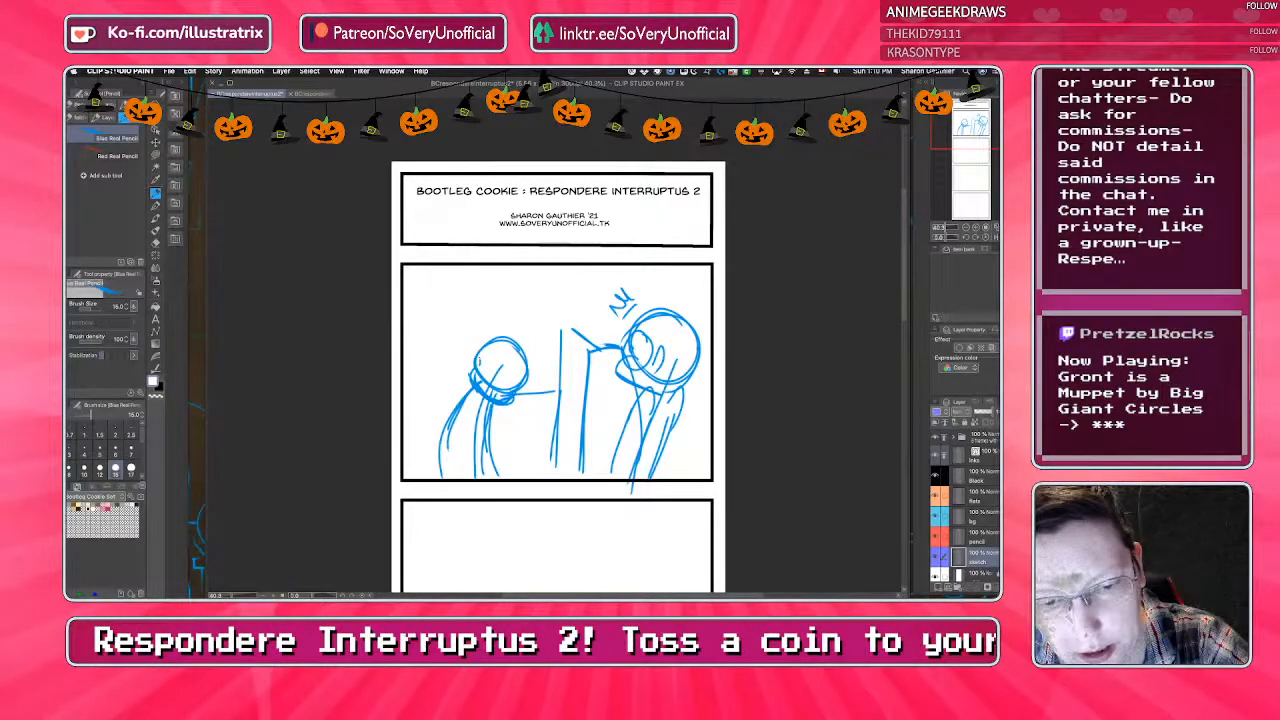
{"action": "left_click_drag", "start_coordinate": [479, 362], "coordinate": [478, 374]}
{"action": "mouse_move", "coordinate": [467, 384]}
{"action": "left_mouse_down"}
{"action": "mouse_move", "coordinate": [442, 359]}
{"action": "mouse_move", "coordinate": [557, 397]}
{"action": "left_mouse_up"}
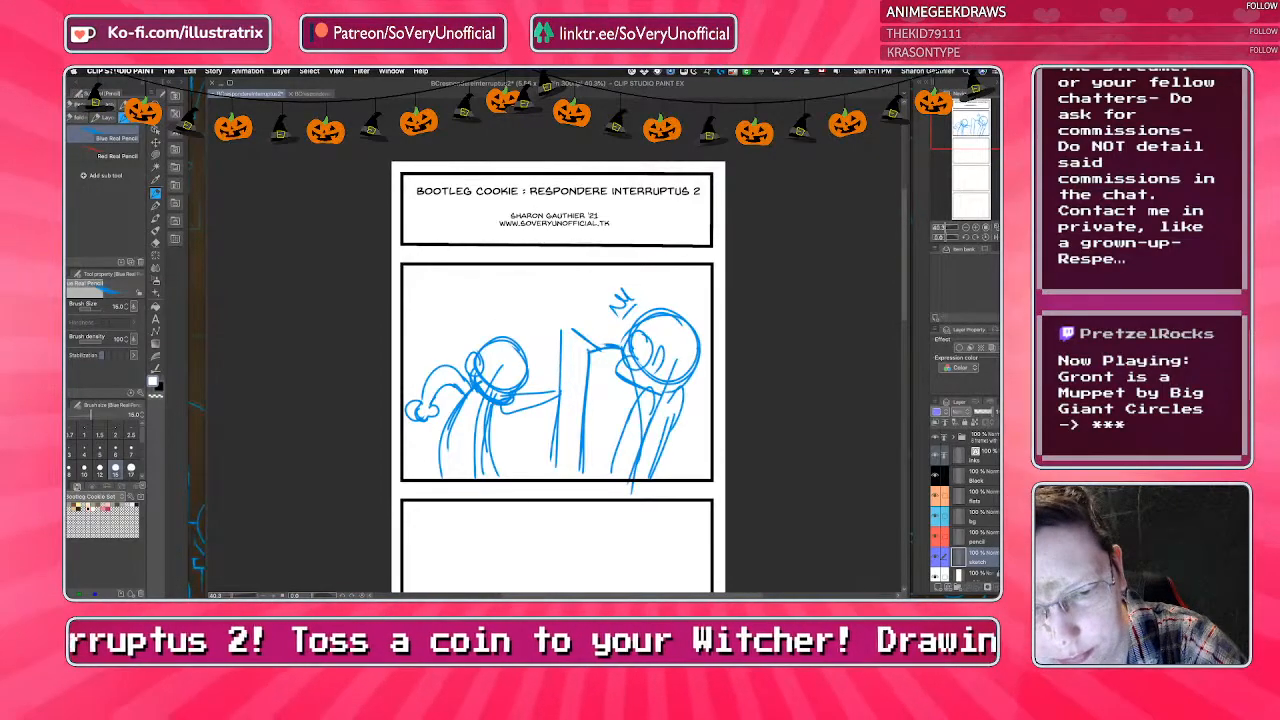
Redraw the left figure's reaching forearm and hand, and sketch a small rectangular item held against the middle shape.
{"action": "key", "text": "ctrl+z"}
{"action": "left_click_drag", "start_coordinate": [495, 412], "coordinate": [559, 390]}
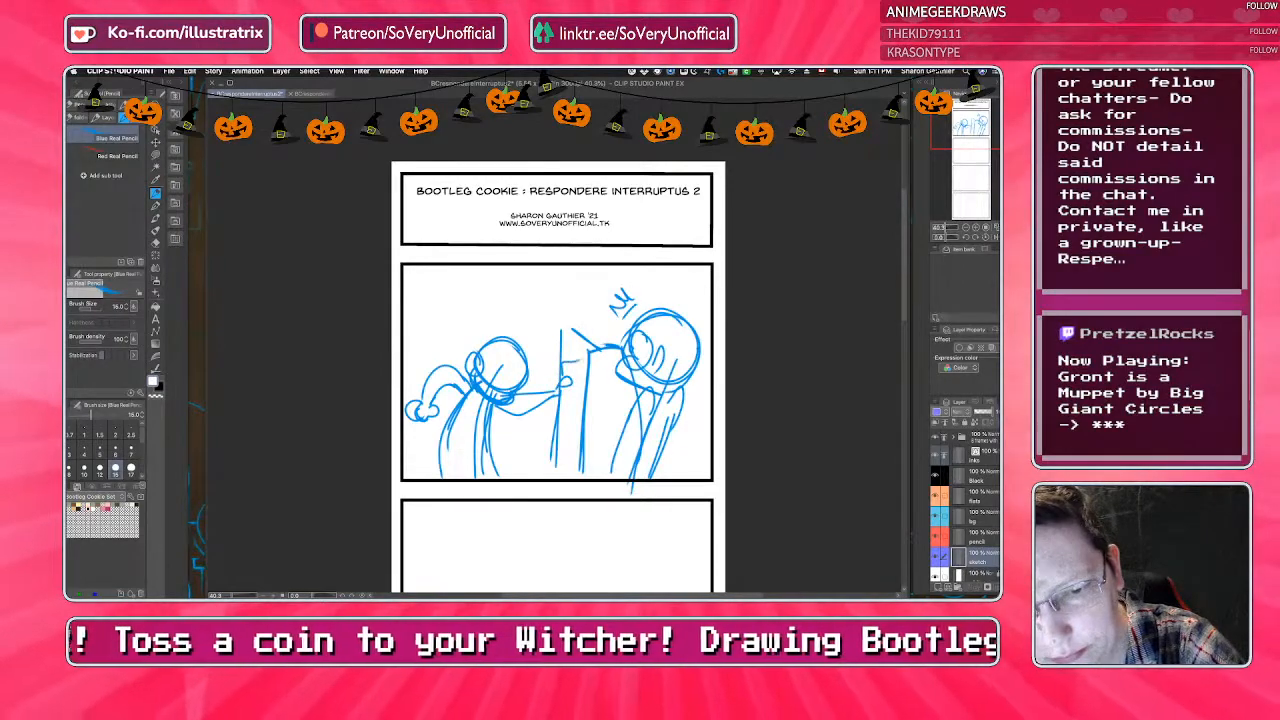
{"action": "left_click_drag", "start_coordinate": [584, 367], "coordinate": [574, 403]}
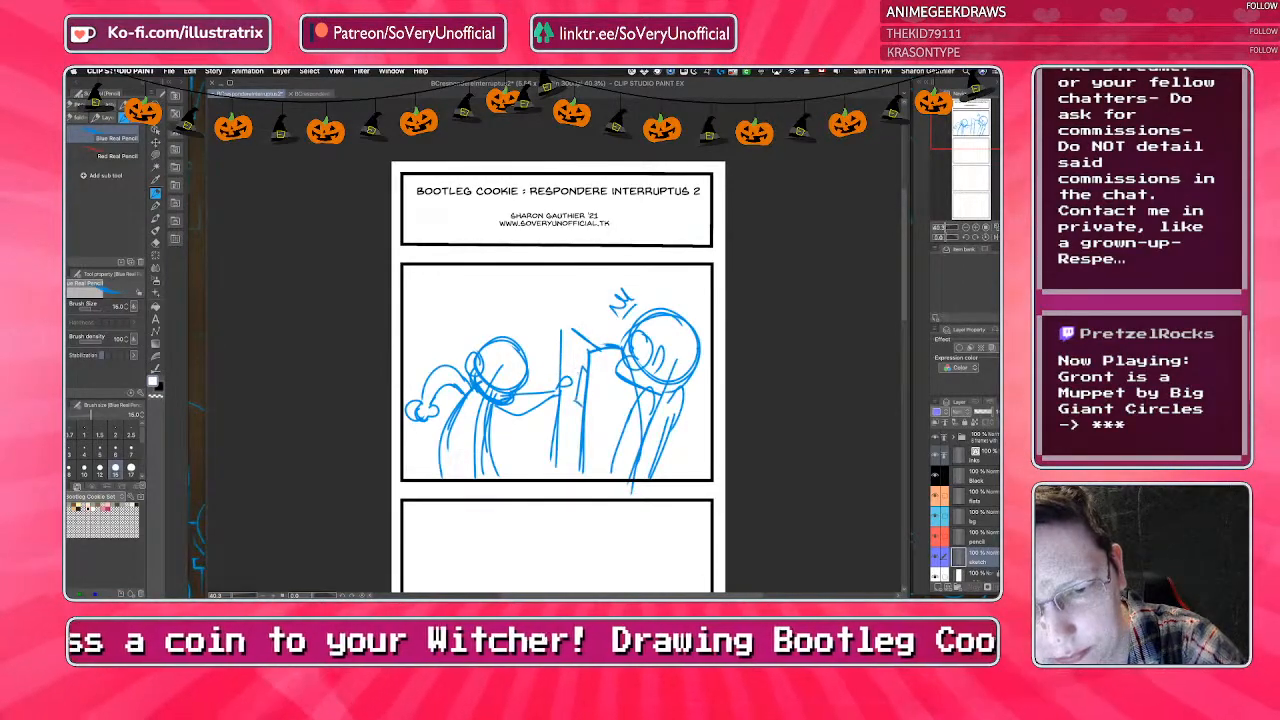
{"action": "key", "text": "ctrl+z"}
{"action": "left_click_drag", "start_coordinate": [587, 348], "coordinate": [586, 382]}
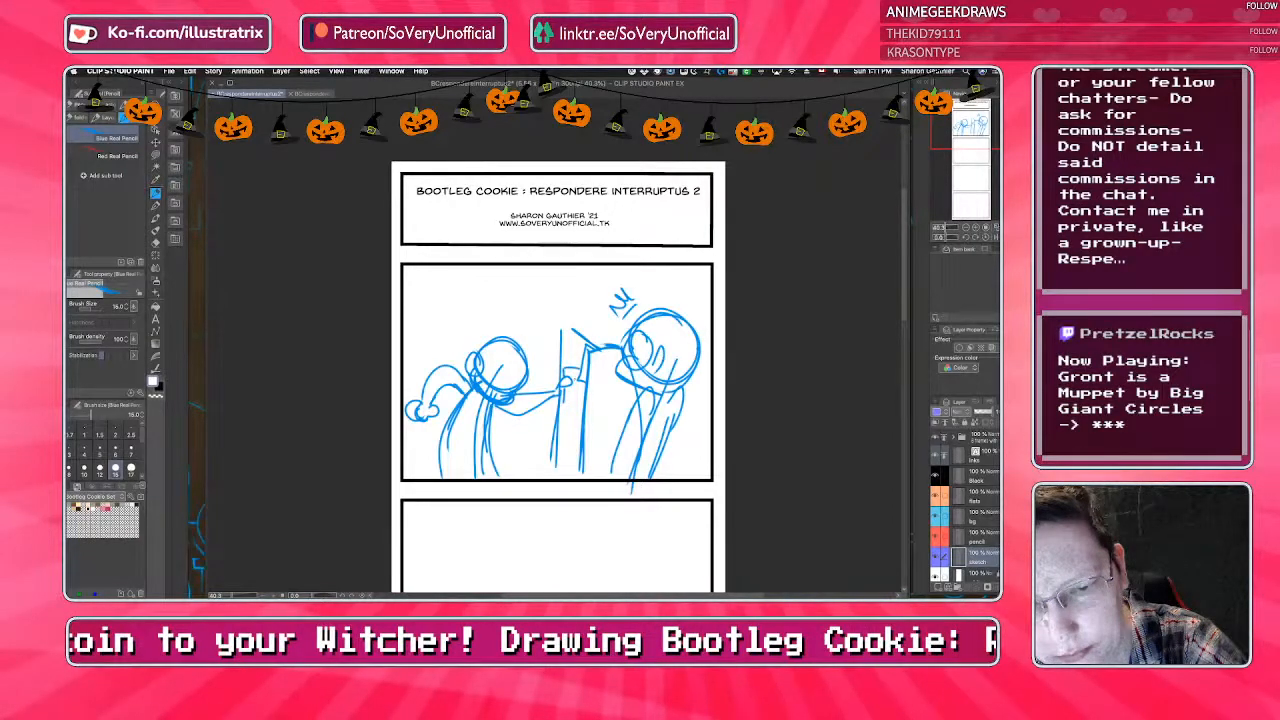
{"action": "left_click_drag", "start_coordinate": [583, 368], "coordinate": [568, 403]}
Add a slanted edge beside the middle shape and spiky diagonal strokes around its top.
{"action": "left_click_drag", "start_coordinate": [575, 335], "coordinate": [528, 476]}
{"action": "mouse_move", "coordinate": [526, 314]}
{"action": "left_mouse_down"}
{"action": "mouse_move", "coordinate": [516, 342]}
{"action": "mouse_move", "coordinate": [560, 372]}
{"action": "left_mouse_up"}
{"action": "left_click_drag", "start_coordinate": [572, 304], "coordinate": [592, 332]}
{"action": "left_click_drag", "start_coordinate": [568, 294], "coordinate": [584, 330]}
{"action": "left_click_drag", "start_coordinate": [528, 272], "coordinate": [574, 328]}
{"action": "left_click_drag", "start_coordinate": [536, 282], "coordinate": [566, 340]}
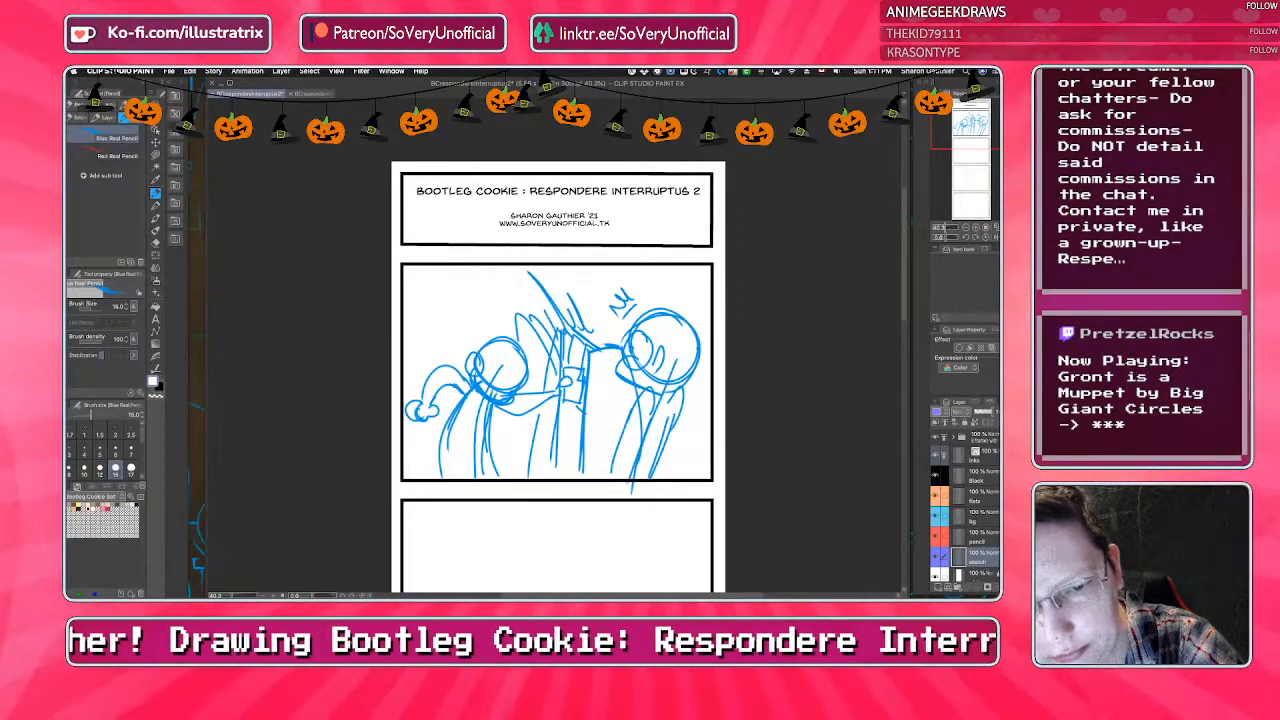
Sketch the left figure's eyes, nose, mouth and chin inside its round head.
{"action": "scroll", "coordinate": [490, 350], "scroll_direction": "up", "scroll_amount": 5}
{"action": "mouse_move", "coordinate": [494, 322]}
{"action": "left_mouse_down"}
{"action": "mouse_move", "coordinate": [516, 382]}
{"action": "mouse_move", "coordinate": [534, 390]}
{"action": "mouse_move", "coordinate": [572, 370]}
{"action": "mouse_move", "coordinate": [472, 376]}
{"action": "left_mouse_up"}
{"action": "mouse_move", "coordinate": [556, 378]}
{"action": "left_mouse_down"}
{"action": "mouse_move", "coordinate": [546, 406]}
{"action": "mouse_move", "coordinate": [510, 380]}
{"action": "mouse_move", "coordinate": [462, 420]}
{"action": "left_mouse_up"}
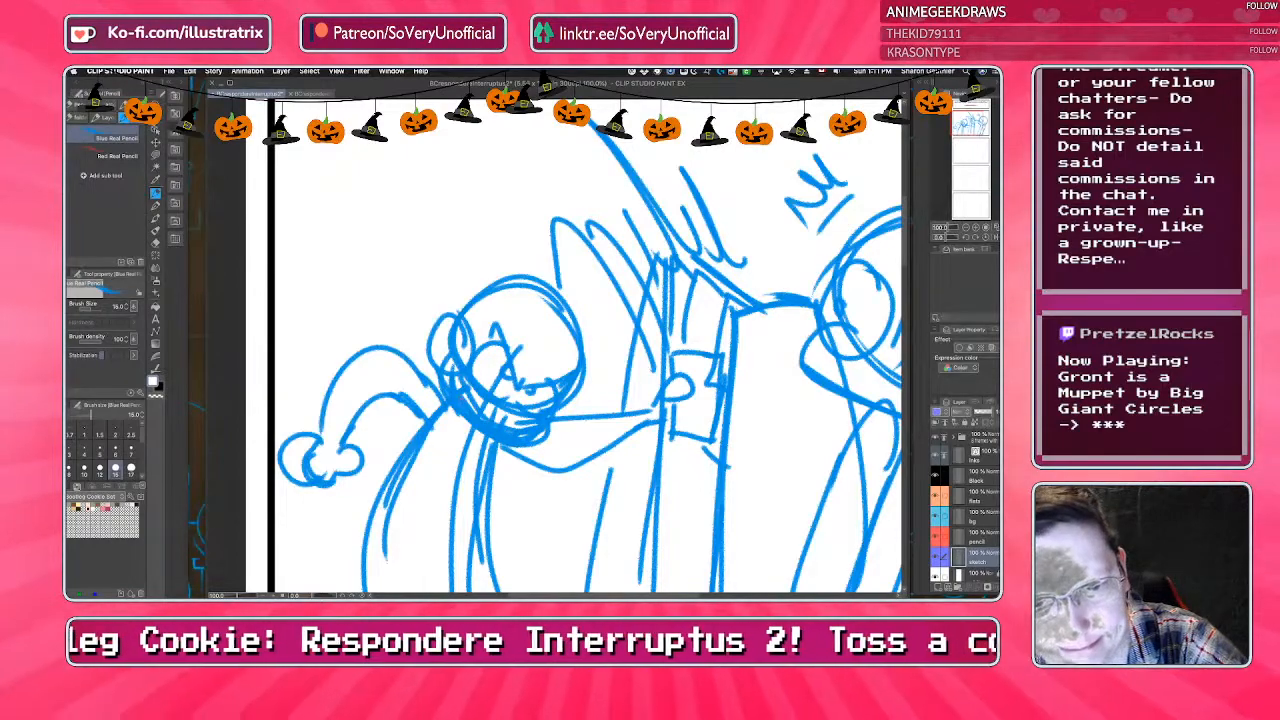
{"action": "key", "text": "ctrl+z"}
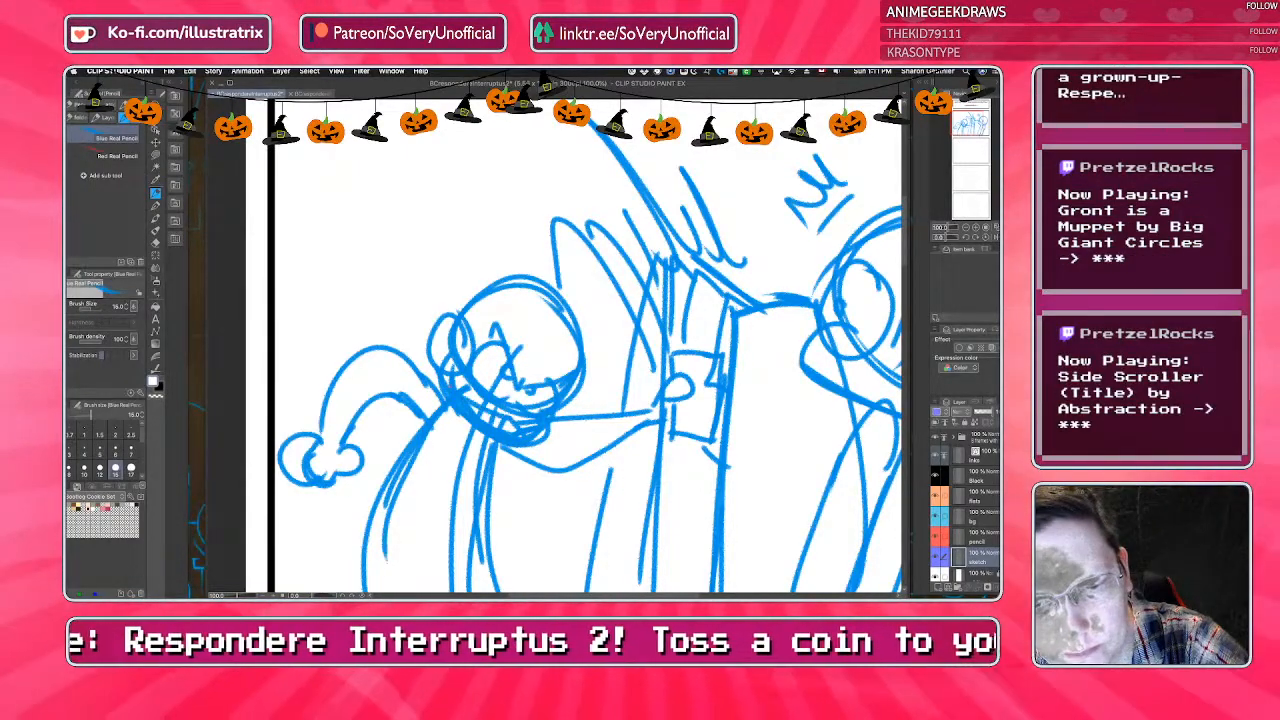
{"action": "key", "text": "ctrl+z"}
{"action": "left_click_drag", "start_coordinate": [464, 398], "coordinate": [522, 431]}
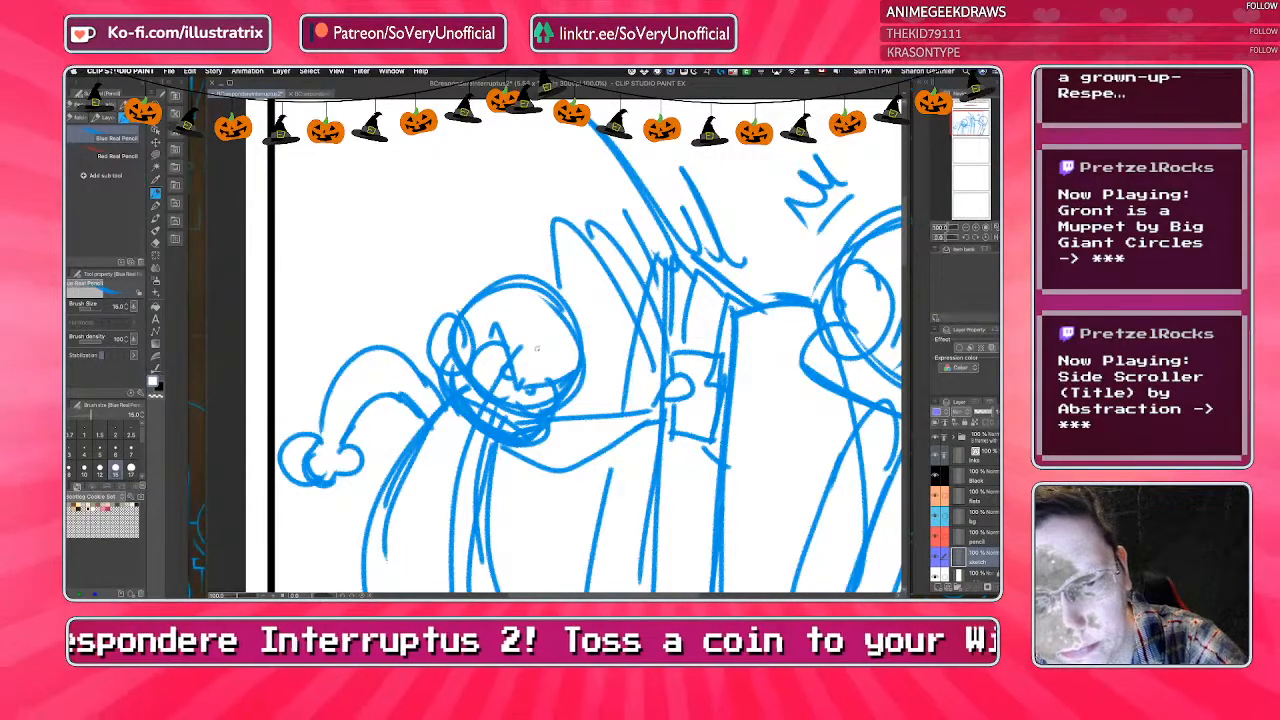
{"action": "left_click_drag", "start_coordinate": [537, 345], "coordinate": [574, 374]}
{"action": "left_click_drag", "start_coordinate": [552, 380], "coordinate": [603, 373]}
Draw tufts of hair around the left figure's head and refine the lines framing its face.
{"action": "mouse_move", "coordinate": [486, 298]}
{"action": "left_mouse_down"}
{"action": "mouse_move", "coordinate": [470, 346]}
{"action": "mouse_move", "coordinate": [424, 370]}
{"action": "mouse_move", "coordinate": [438, 314]}
{"action": "mouse_move", "coordinate": [506, 308]}
{"action": "mouse_move", "coordinate": [448, 311]}
{"action": "left_mouse_up"}
{"action": "key", "text": "ctrl+z"}
{"action": "mouse_move", "coordinate": [481, 284]}
{"action": "left_mouse_down"}
{"action": "mouse_move", "coordinate": [456, 311]}
{"action": "mouse_move", "coordinate": [580, 300]}
{"action": "mouse_move", "coordinate": [592, 312]}
{"action": "left_mouse_up"}
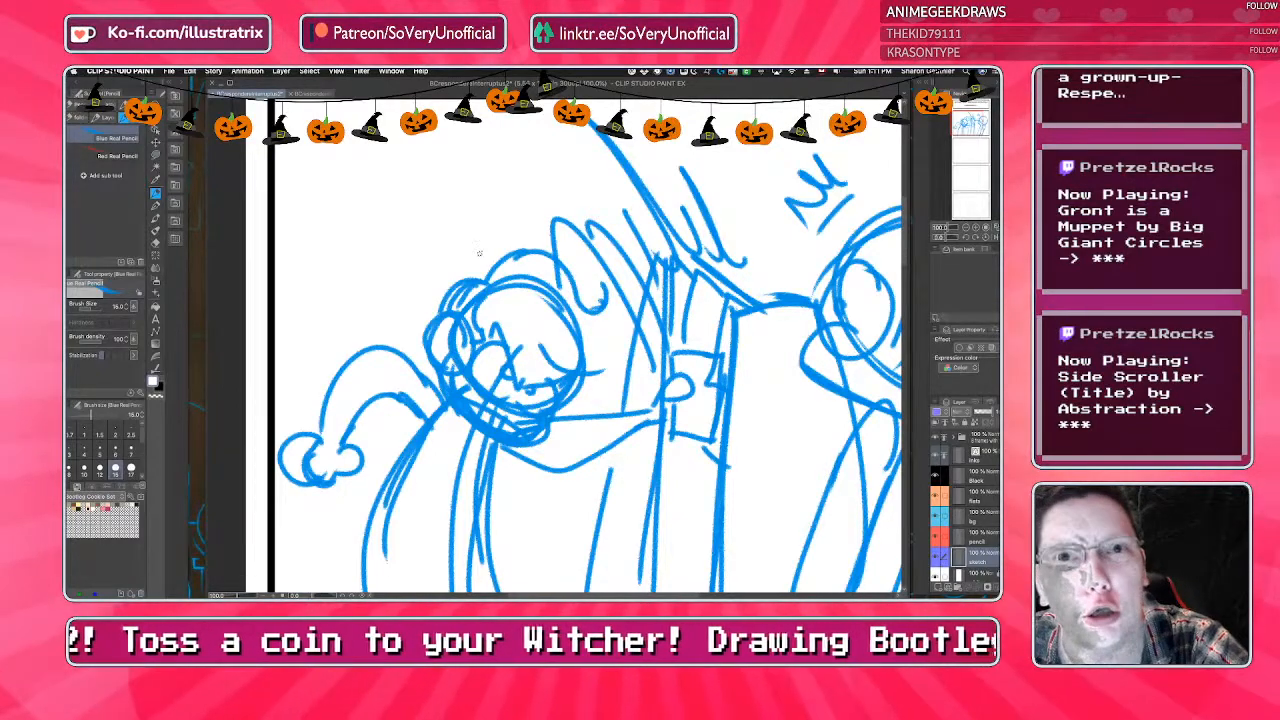
{"action": "left_click_drag", "start_coordinate": [598, 285], "coordinate": [636, 374]}
{"action": "mouse_move", "coordinate": [484, 298]}
{"action": "left_mouse_down"}
{"action": "mouse_move", "coordinate": [514, 301]}
{"action": "mouse_move", "coordinate": [540, 352]}
{"action": "left_mouse_up"}
{"action": "left_click_drag", "start_coordinate": [566, 378], "coordinate": [577, 396]}
Sketch the left figure's collar, pointed jacket flap and leg curve in the first panel.
{"action": "key", "text": "super+minus"}
{"action": "key", "text": "super+minus"}
{"action": "key", "text": "super+equal"}
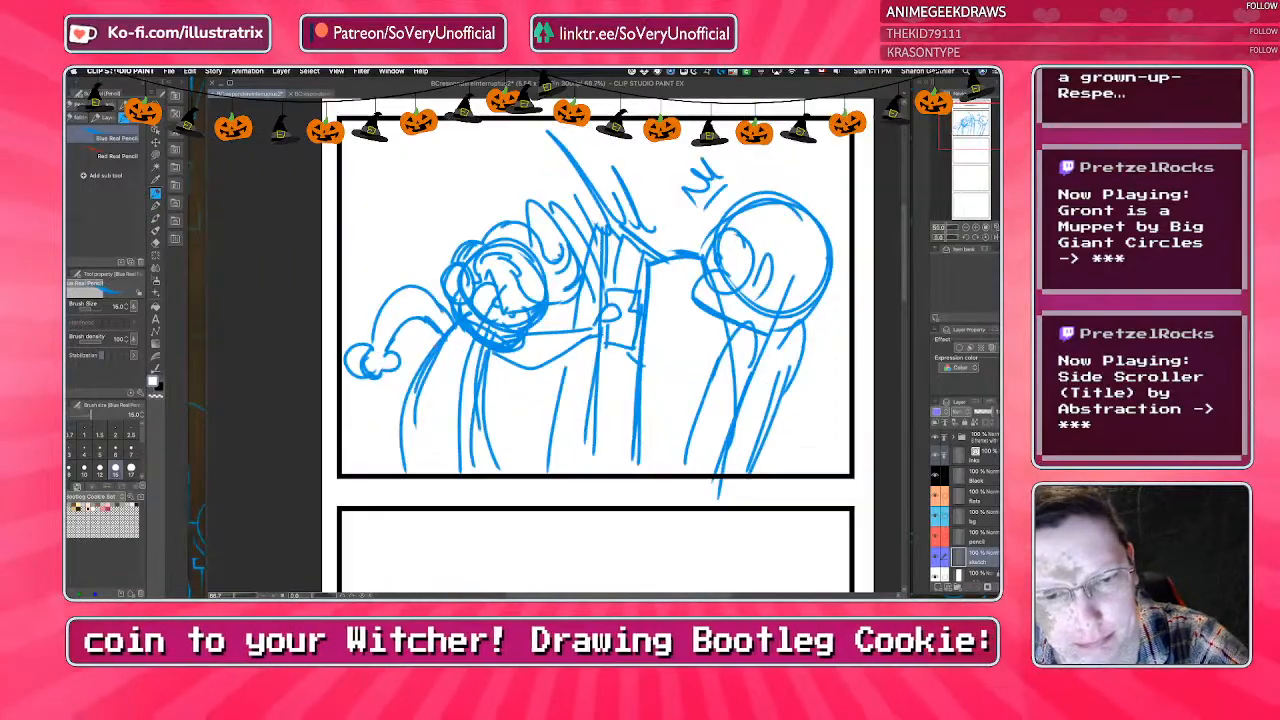
{"action": "left_click_drag", "start_coordinate": [470, 470], "coordinate": [424, 470]}
{"action": "mouse_move", "coordinate": [461, 329]}
{"action": "left_mouse_down"}
{"action": "mouse_move", "coordinate": [434, 367]}
{"action": "mouse_move", "coordinate": [504, 430]}
{"action": "left_mouse_up"}
{"action": "mouse_move", "coordinate": [488, 353]}
{"action": "left_mouse_down"}
{"action": "mouse_move", "coordinate": [509, 364]}
{"action": "mouse_move", "coordinate": [488, 382]}
{"action": "mouse_move", "coordinate": [518, 426]}
{"action": "mouse_move", "coordinate": [487, 424]}
{"action": "left_mouse_up"}
{"action": "mouse_move", "coordinate": [462, 330]}
{"action": "left_mouse_down"}
{"action": "mouse_move", "coordinate": [394, 402]}
{"action": "mouse_move", "coordinate": [440, 333]}
{"action": "left_mouse_up"}
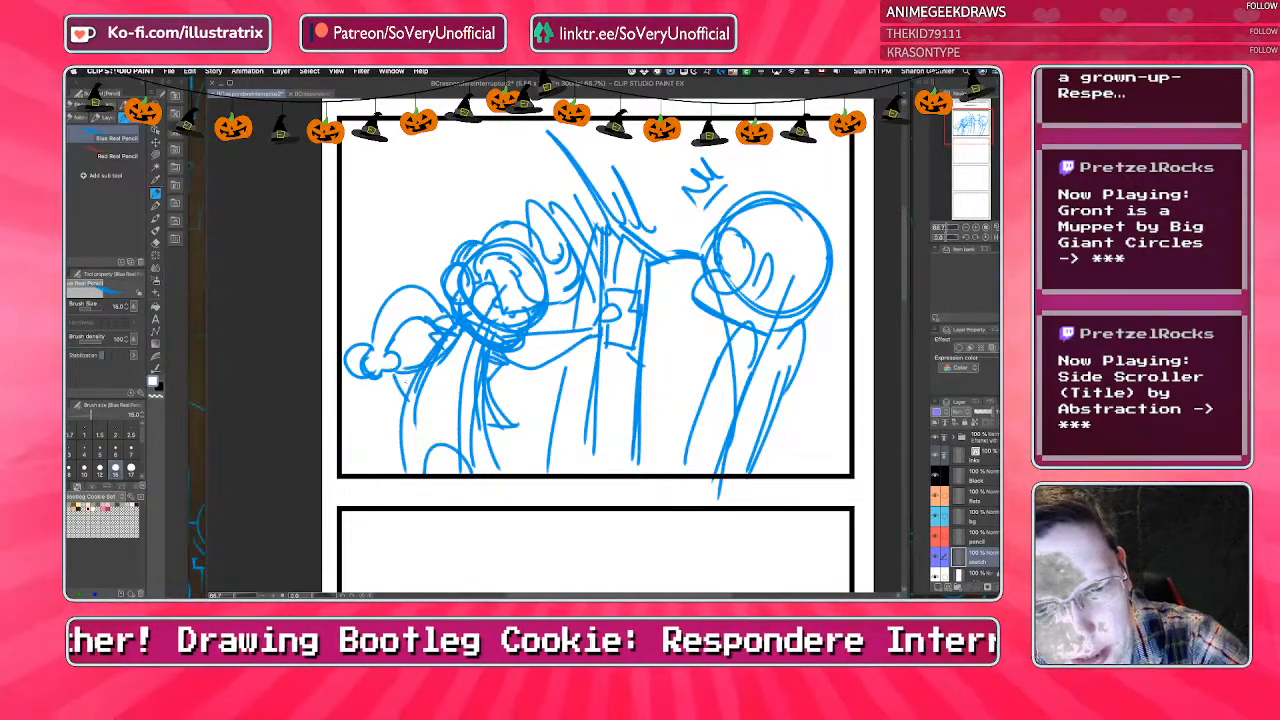
Add the jacket's lower hem, front lines and sleeve cuffs to the left figure.
{"action": "left_click_drag", "start_coordinate": [397, 380], "coordinate": [489, 436]}
{"action": "left_click_drag", "start_coordinate": [480, 334], "coordinate": [472, 438]}
{"action": "mouse_move", "coordinate": [449, 352]}
{"action": "left_mouse_down"}
{"action": "mouse_move", "coordinate": [462, 369]}
{"action": "mouse_move", "coordinate": [476, 358]}
{"action": "left_mouse_up"}
{"action": "mouse_move", "coordinate": [376, 302]}
{"action": "left_mouse_down"}
{"action": "mouse_move", "coordinate": [402, 338]}
{"action": "mouse_move", "coordinate": [412, 292]}
{"action": "left_mouse_up"}
{"action": "left_click_drag", "start_coordinate": [553, 324], "coordinate": [572, 368]}
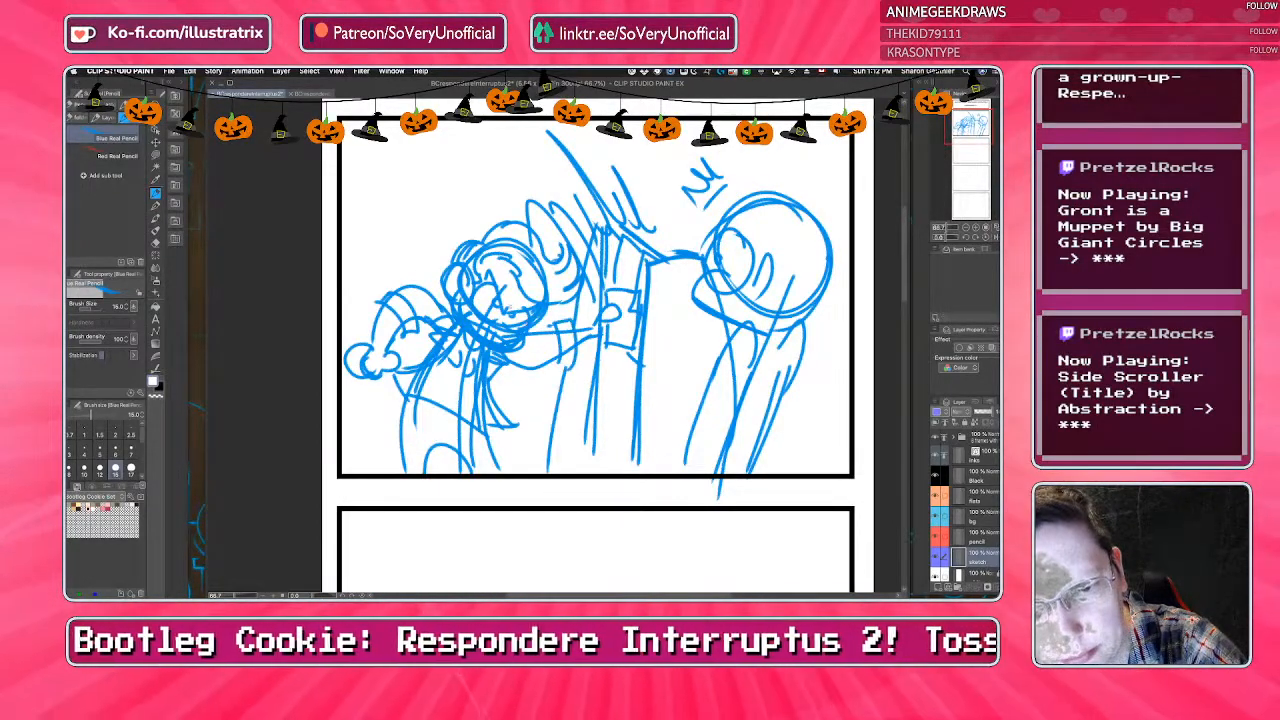
Add sweeping curves above the left figure's head, diagonal cross lines down the middle shape and a line along its right side.
{"action": "scroll", "coordinate": [441, 295], "scroll_direction": "down", "scroll_amount": 3}
{"action": "scroll", "coordinate": [476, 238], "scroll_direction": "up", "scroll_amount": 2}
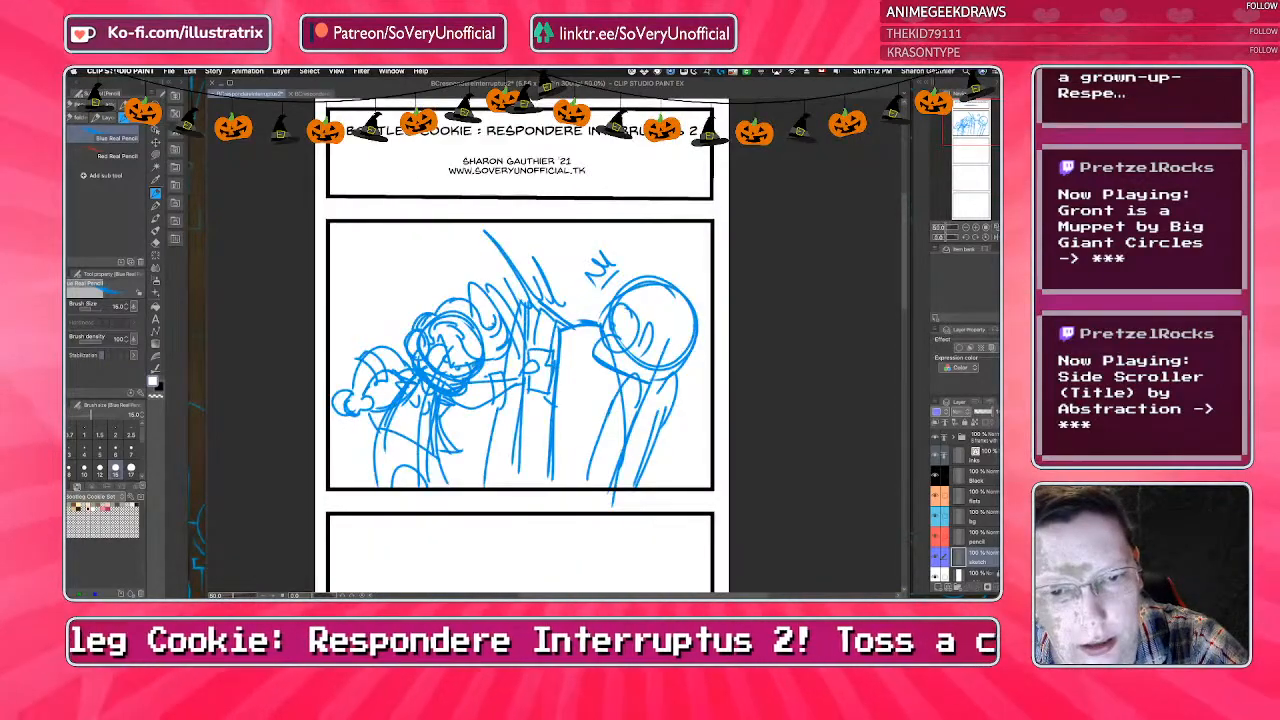
{"action": "left_click_drag", "start_coordinate": [440, 279], "coordinate": [522, 352]}
{"action": "left_click_drag", "start_coordinate": [455, 256], "coordinate": [521, 338]}
{"action": "mouse_move", "coordinate": [526, 386]}
{"action": "left_mouse_down"}
{"action": "mouse_move", "coordinate": [554, 412]}
{"action": "mouse_move", "coordinate": [521, 434]}
{"action": "left_mouse_up"}
{"action": "left_click_drag", "start_coordinate": [517, 438], "coordinate": [549, 473]}
{"action": "mouse_move", "coordinate": [532, 400]}
{"action": "left_mouse_down"}
{"action": "mouse_move", "coordinate": [530, 453]}
{"action": "mouse_move", "coordinate": [550, 479]}
{"action": "left_mouse_up"}
{"action": "mouse_move", "coordinate": [522, 449]}
{"action": "left_mouse_down"}
{"action": "mouse_move", "coordinate": [518, 486]}
{"action": "mouse_move", "coordinate": [549, 486]}
{"action": "left_mouse_up"}
{"action": "mouse_move", "coordinate": [580, 332]}
{"action": "left_mouse_down"}
{"action": "mouse_move", "coordinate": [588, 476]}
{"action": "mouse_move", "coordinate": [586, 410]}
{"action": "left_mouse_up"}
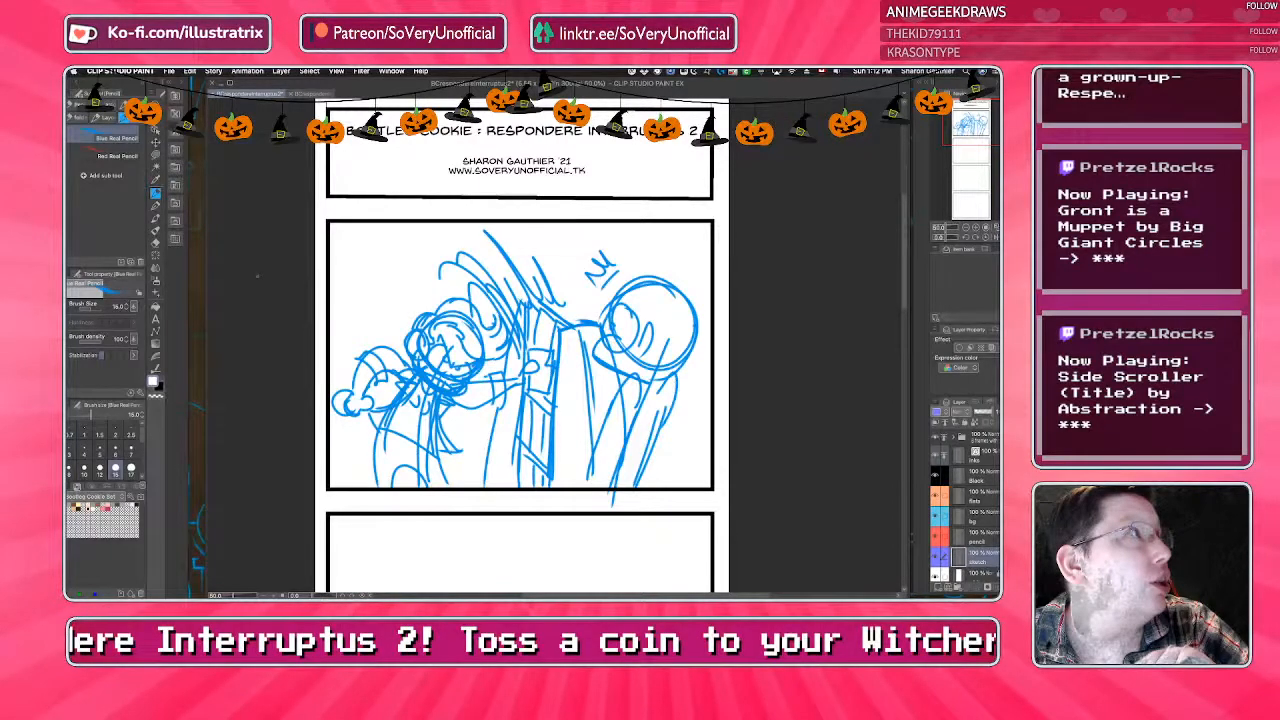
Consult the finished earlier strip, undo the last strokes beside the middle shape and hand-letter "SLAM" in the first panel's upper-left area.
{"action": "left_click", "coordinate": [308, 94]}
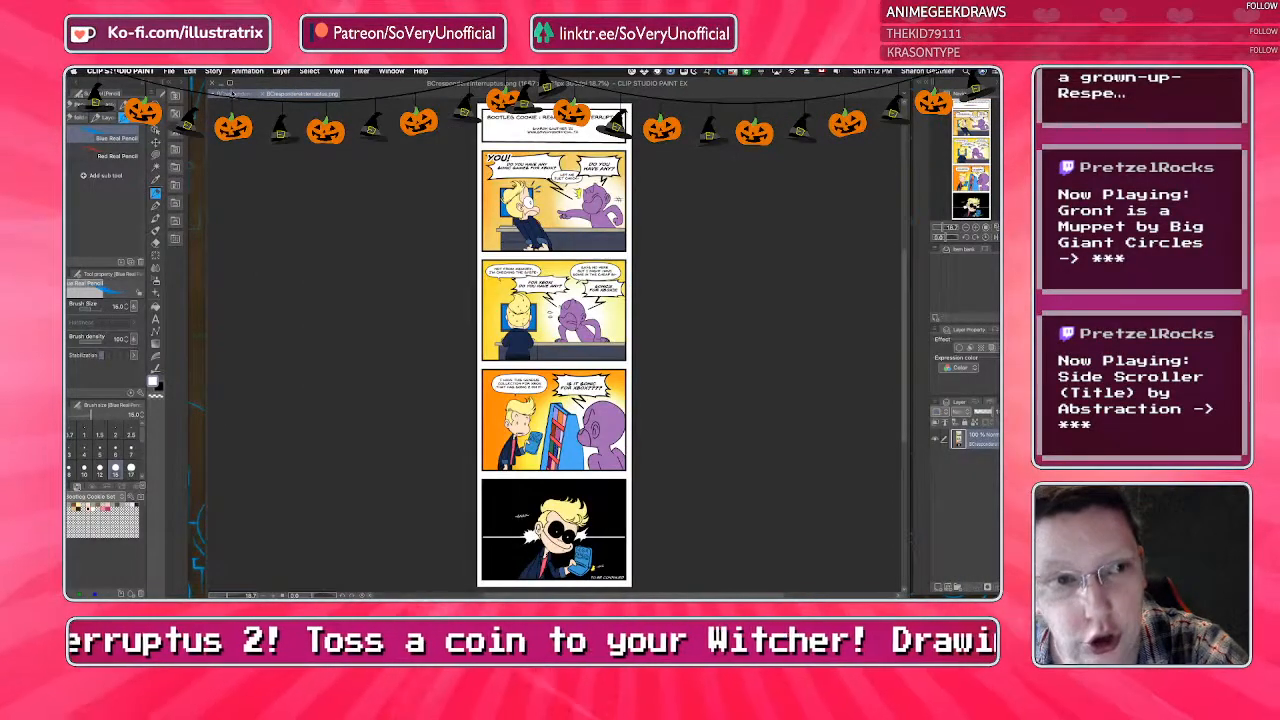
{"action": "left_click", "coordinate": [233, 94]}
{"action": "key", "text": "super+z"}
{"action": "key", "text": "super+z"}
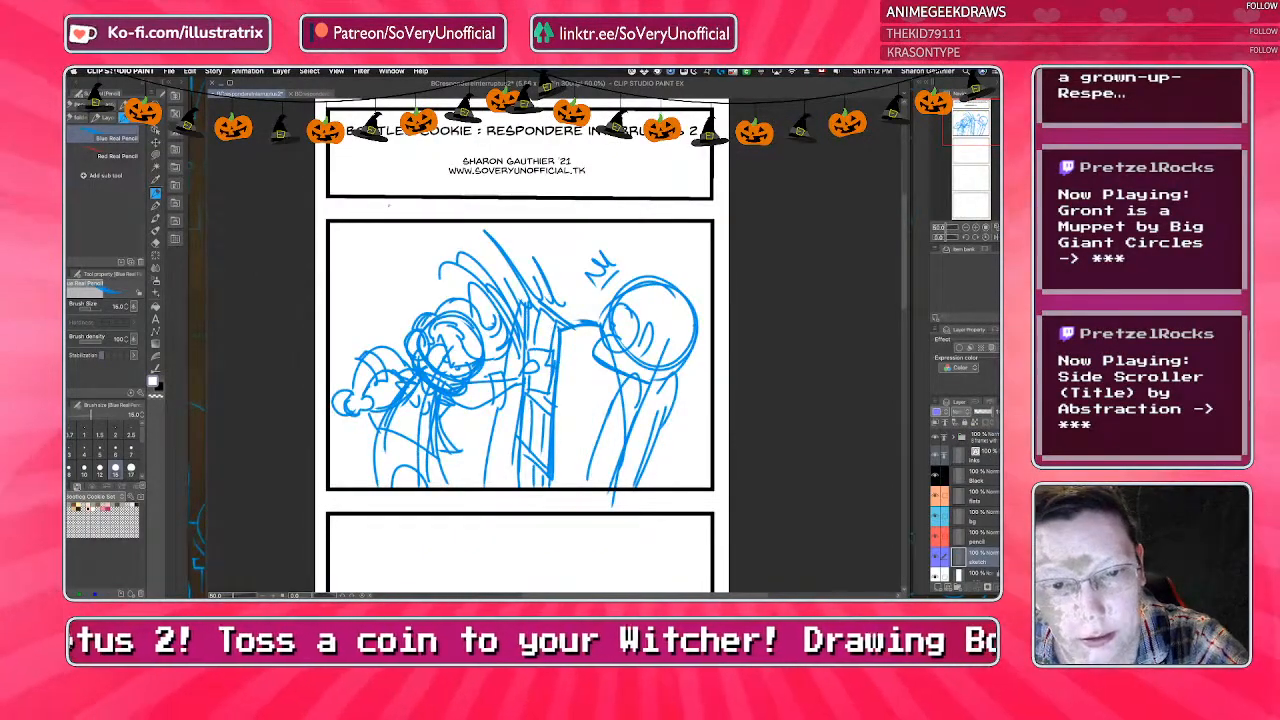
{"action": "mouse_move", "coordinate": [358, 252]}
{"action": "left_mouse_down"}
{"action": "mouse_move", "coordinate": [336, 290]}
{"action": "mouse_move", "coordinate": [374, 290]}
{"action": "mouse_move", "coordinate": [395, 282]}
{"action": "mouse_move", "coordinate": [390, 270]}
{"action": "left_mouse_up"}
{"action": "mouse_move", "coordinate": [394, 278]}
{"action": "left_mouse_down"}
{"action": "mouse_move", "coordinate": [410, 242]}
{"action": "mouse_move", "coordinate": [419, 275]}
{"action": "left_mouse_up"}
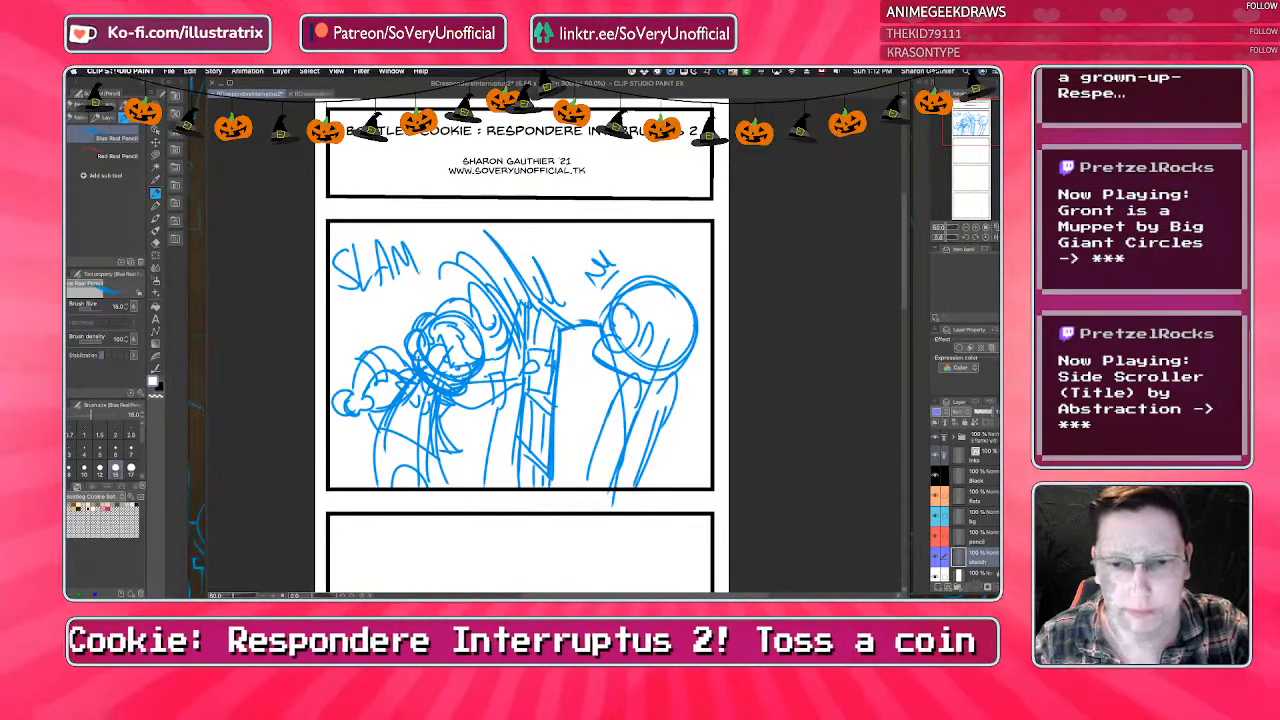
Sketch a round head with a jaw and ears in the middle of the second panel.
{"action": "scroll", "coordinate": [408, 484], "scroll_direction": "down", "scroll_amount": 5}
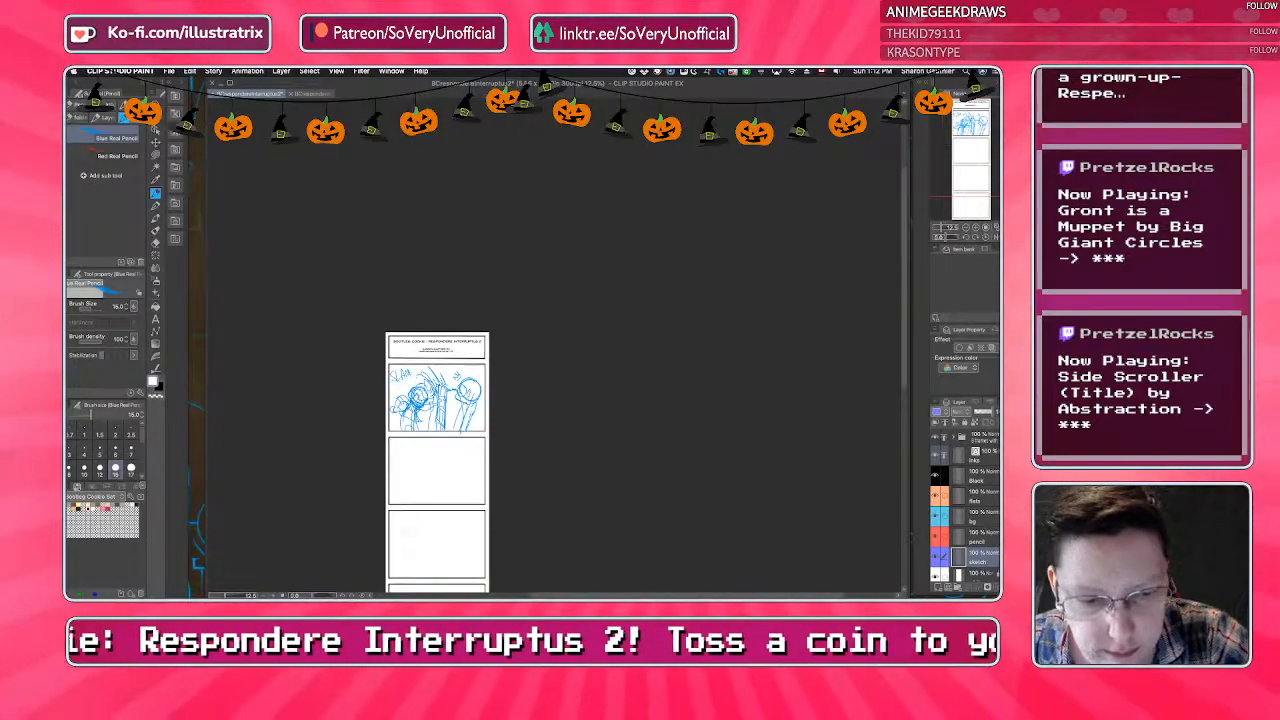
{"action": "scroll", "coordinate": [408, 484], "scroll_direction": "up", "scroll_amount": 5}
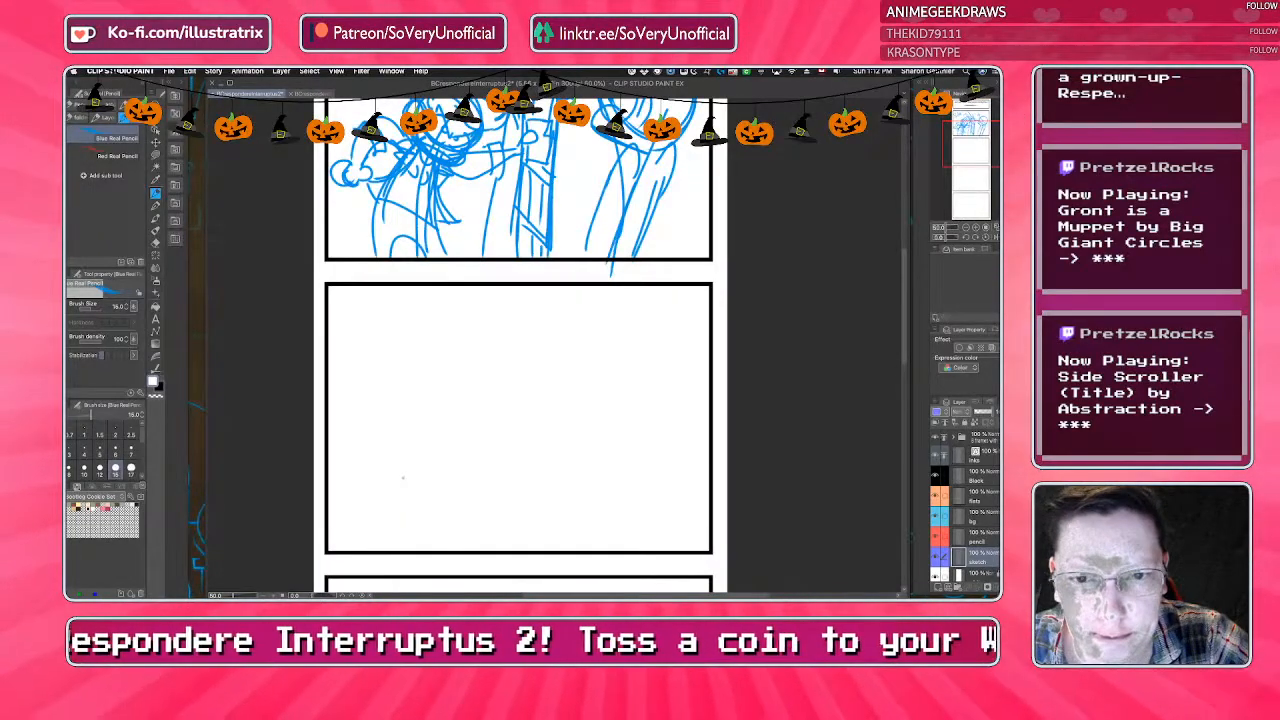
{"action": "mouse_move", "coordinate": [520, 383]}
{"action": "left_mouse_down"}
{"action": "mouse_move", "coordinate": [440, 428]}
{"action": "mouse_move", "coordinate": [526, 387]}
{"action": "left_mouse_up"}
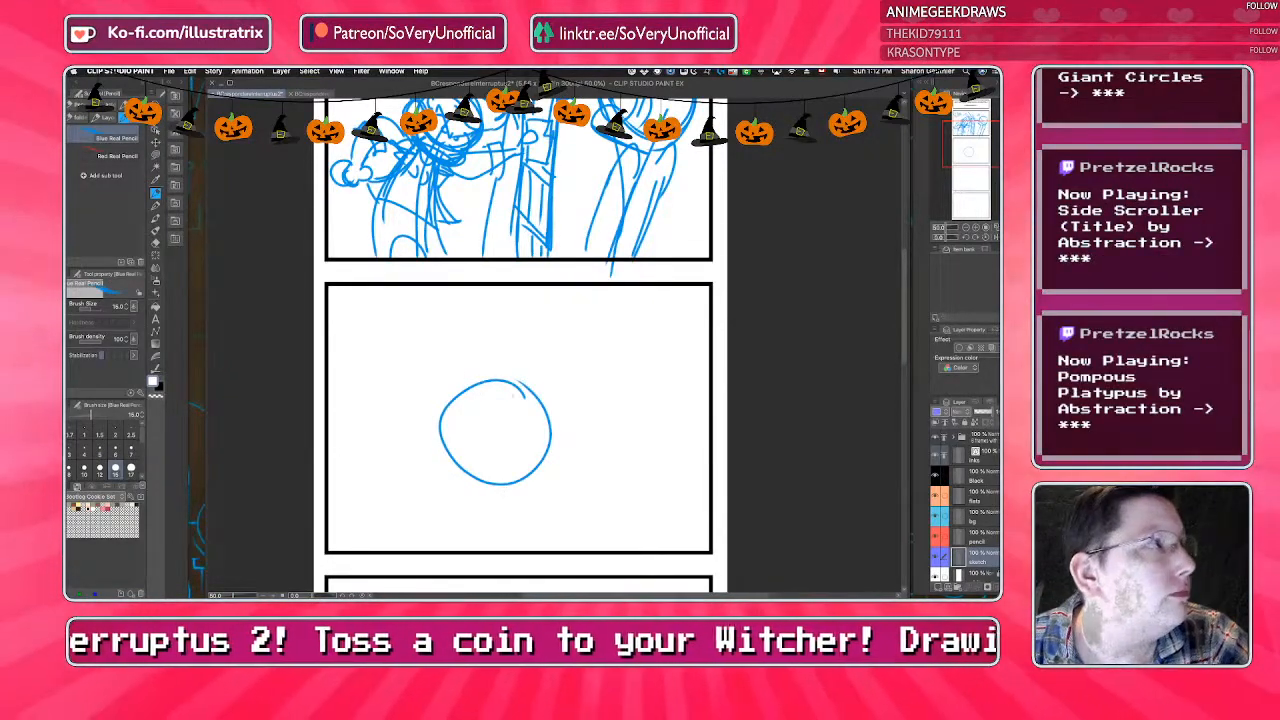
{"action": "mouse_move", "coordinate": [552, 442]}
{"action": "left_mouse_down"}
{"action": "mouse_move", "coordinate": [566, 476]}
{"action": "mouse_move", "coordinate": [538, 503]}
{"action": "mouse_move", "coordinate": [466, 486]}
{"action": "mouse_move", "coordinate": [452, 466]}
{"action": "mouse_move", "coordinate": [470, 492]}
{"action": "left_mouse_up"}
{"action": "left_click_drag", "start_coordinate": [551, 402], "coordinate": [563, 444]}
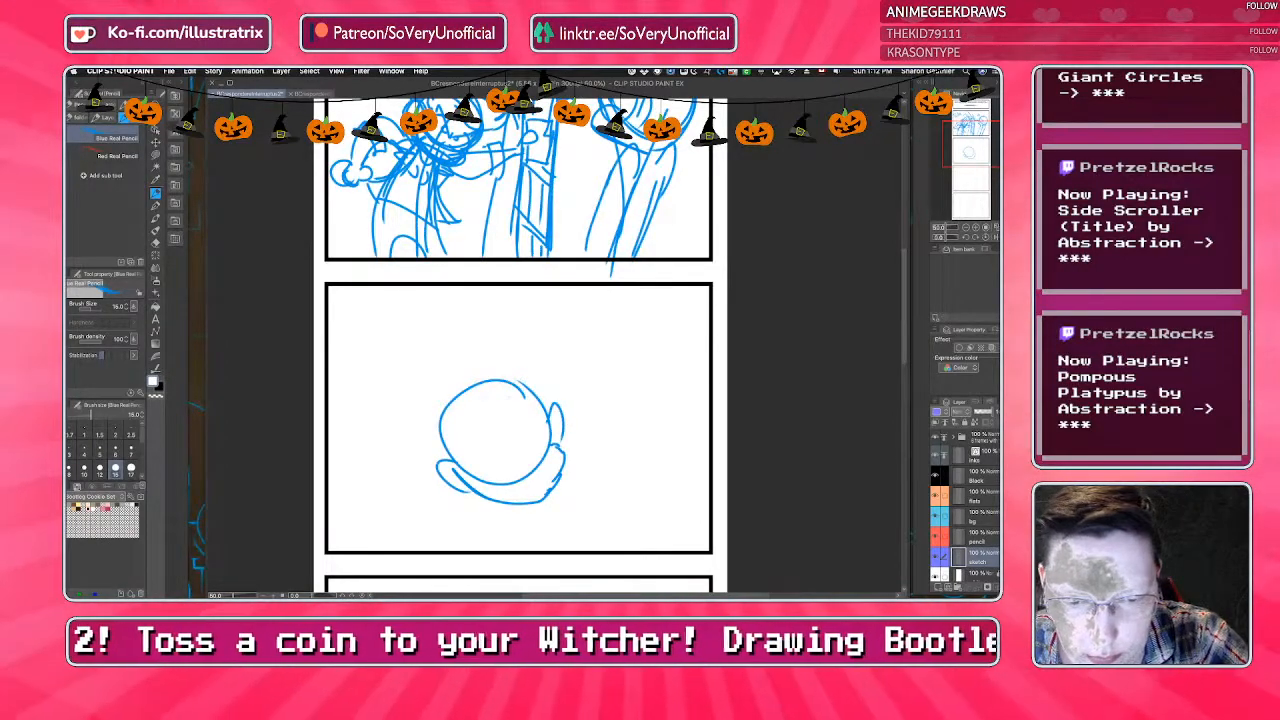
Draw the face's centre line, angry brow, eyes and gritted mouth, plus a neck line below the second panel's head.
{"action": "left_click_drag", "start_coordinate": [487, 380], "coordinate": [536, 500]}
{"action": "mouse_move", "coordinate": [458, 433]}
{"action": "left_mouse_down"}
{"action": "mouse_move", "coordinate": [506, 447]}
{"action": "mouse_move", "coordinate": [536, 392]}
{"action": "mouse_move", "coordinate": [533, 454]}
{"action": "mouse_move", "coordinate": [523, 443]}
{"action": "mouse_move", "coordinate": [547, 457]}
{"action": "left_mouse_up"}
{"action": "key", "text": "super+z"}
{"action": "mouse_move", "coordinate": [474, 442]}
{"action": "left_mouse_down"}
{"action": "mouse_move", "coordinate": [490, 478]}
{"action": "mouse_move", "coordinate": [514, 472]}
{"action": "left_mouse_up"}
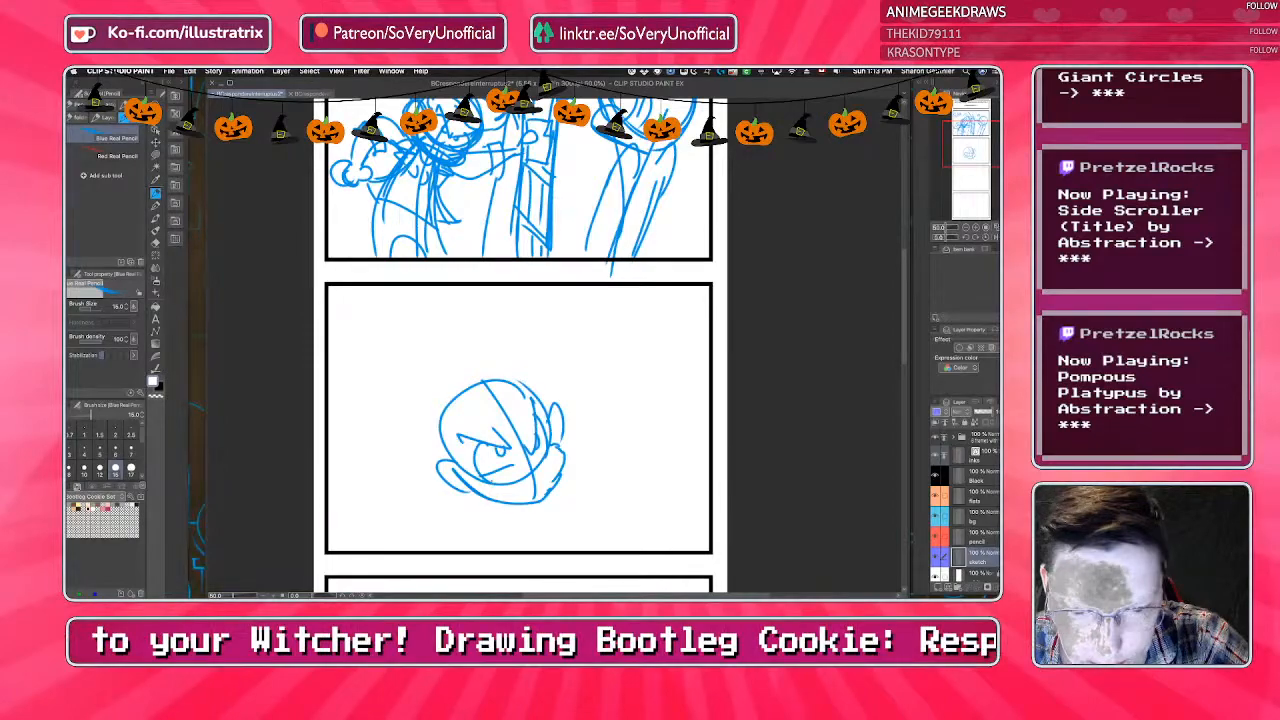
{"action": "mouse_move", "coordinate": [548, 468]}
{"action": "left_mouse_down"}
{"action": "mouse_move", "coordinate": [495, 492]}
{"action": "mouse_move", "coordinate": [538, 480]}
{"action": "mouse_move", "coordinate": [528, 492]}
{"action": "mouse_move", "coordinate": [528, 465]}
{"action": "left_mouse_up"}
{"action": "left_click_drag", "start_coordinate": [538, 461], "coordinate": [521, 469]}
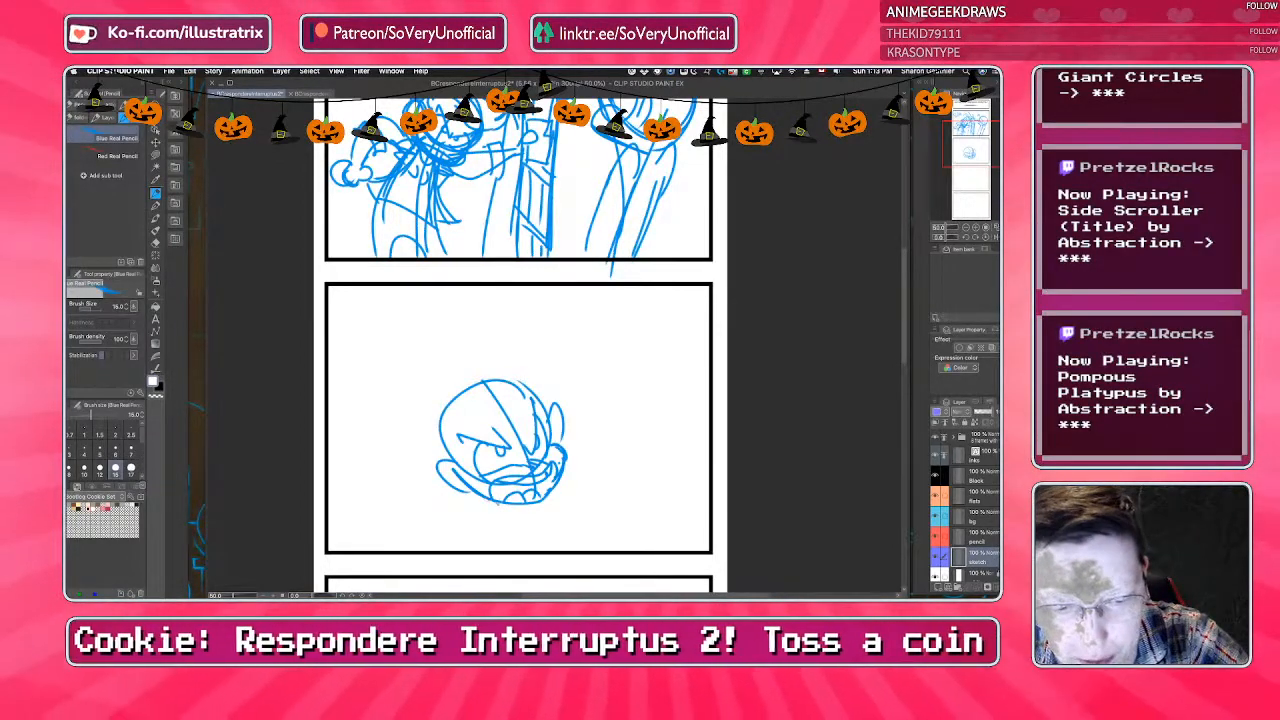
{"action": "left_click_drag", "start_coordinate": [495, 490], "coordinate": [489, 545]}
{"action": "key", "text": "ctrl+z"}
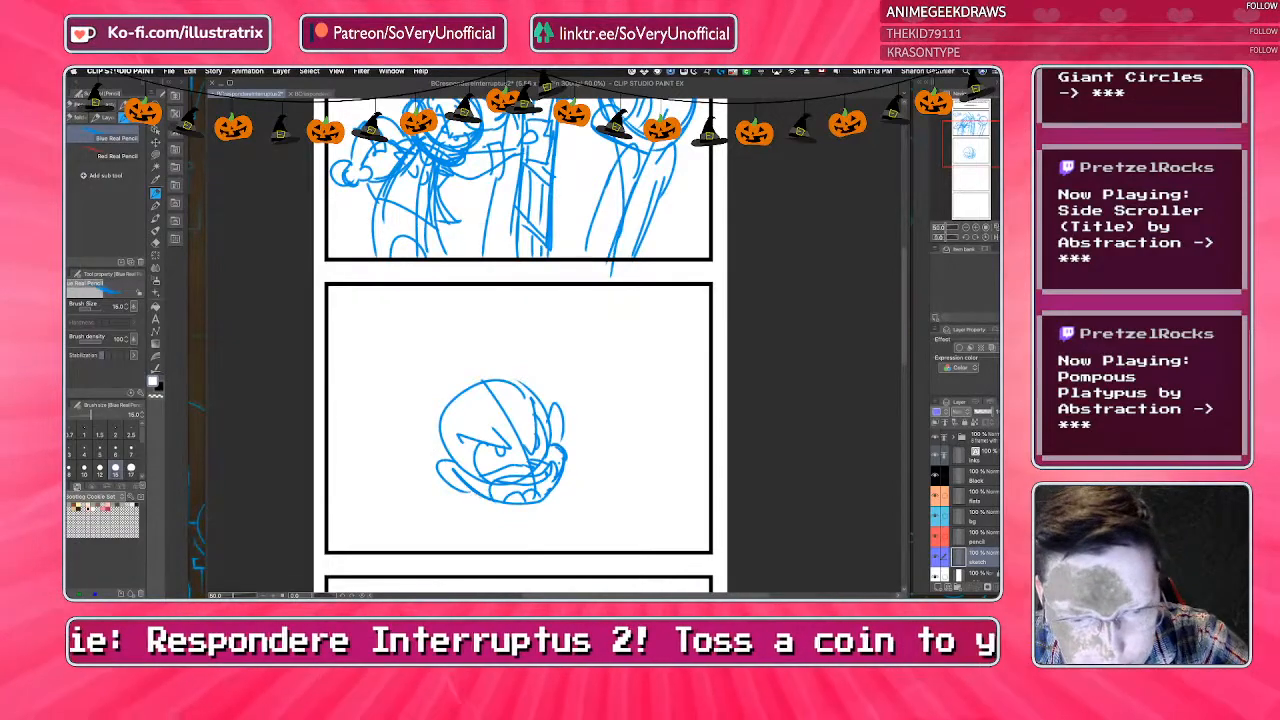
{"action": "key", "text": "ctrl+y"}
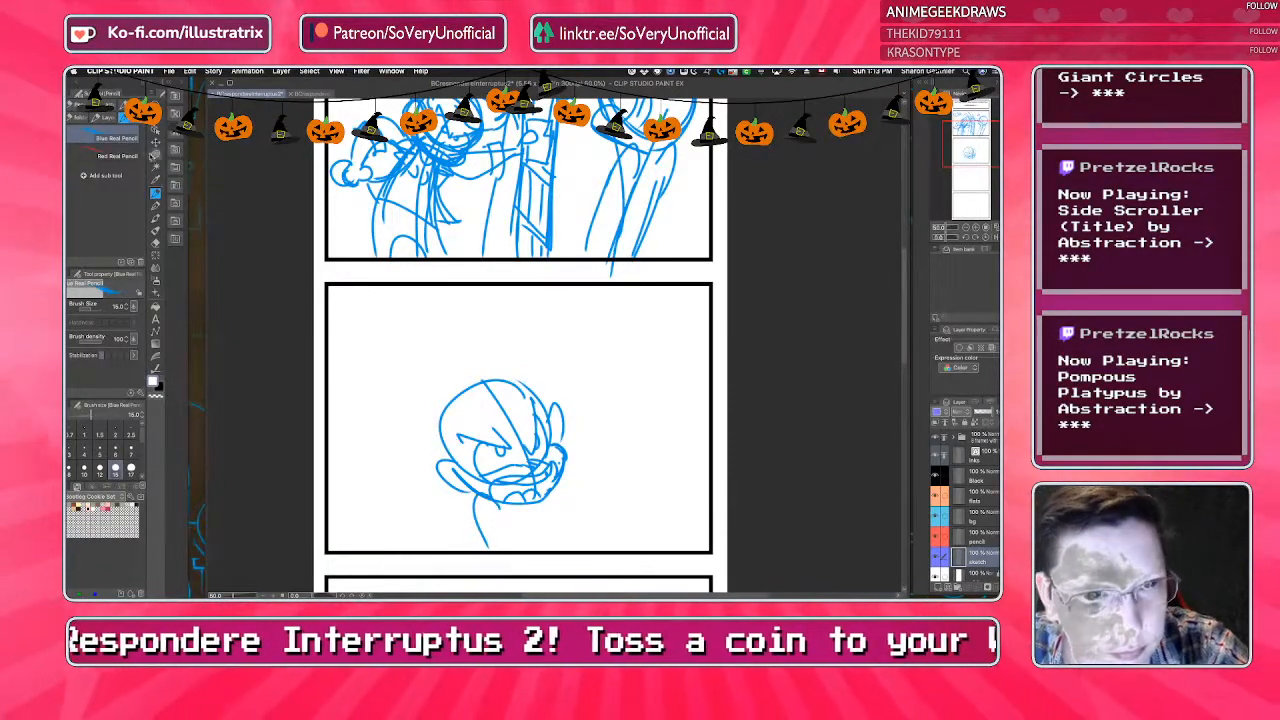
Lasso the second panel's head sketch, move it toward the panel's left side and clear the selection.
{"action": "key", "text": "k"}
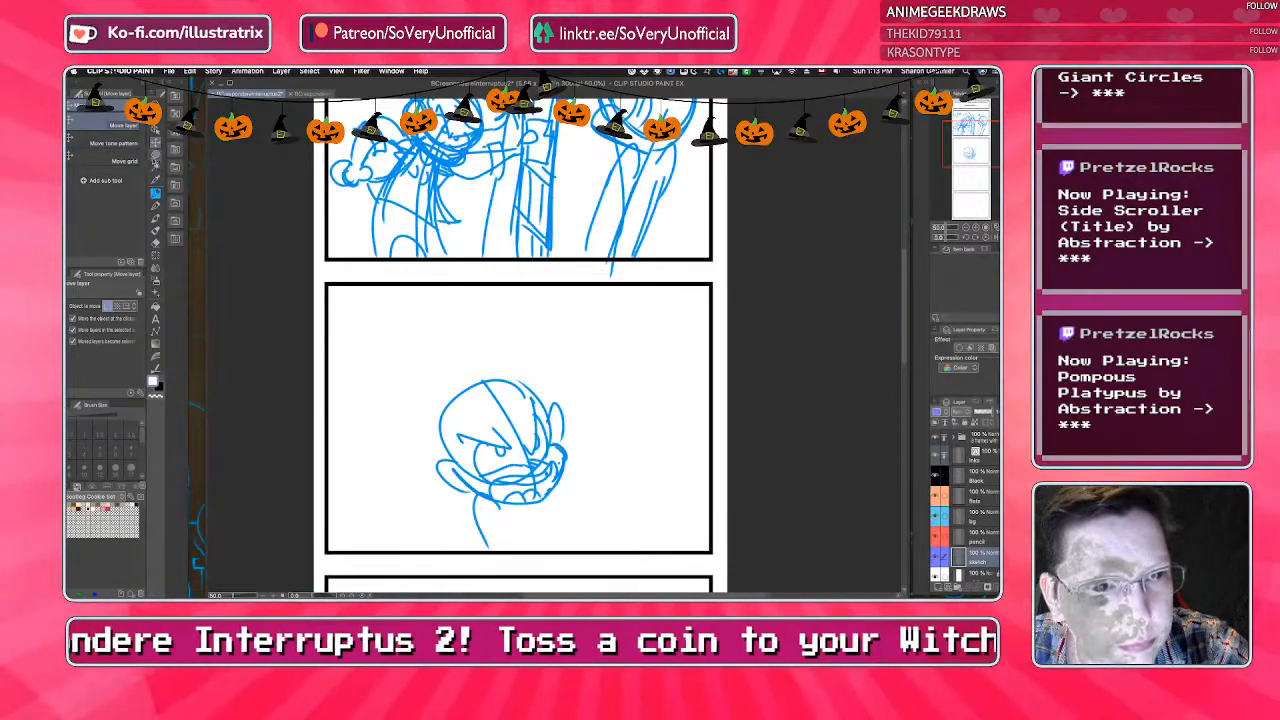
{"action": "left_click", "coordinate": [155, 160]}
{"action": "left_click", "coordinate": [84, 169]}
{"action": "mouse_move", "coordinate": [515, 345]}
{"action": "left_mouse_down"}
{"action": "mouse_move", "coordinate": [448, 346]}
{"action": "mouse_move", "coordinate": [622, 470]}
{"action": "mouse_move", "coordinate": [530, 312]}
{"action": "left_mouse_up"}
{"action": "key", "text": "ctrl+t"}
{"action": "left_click_drag", "start_coordinate": [500, 430], "coordinate": [437, 423]}
{"action": "key", "text": "Return"}
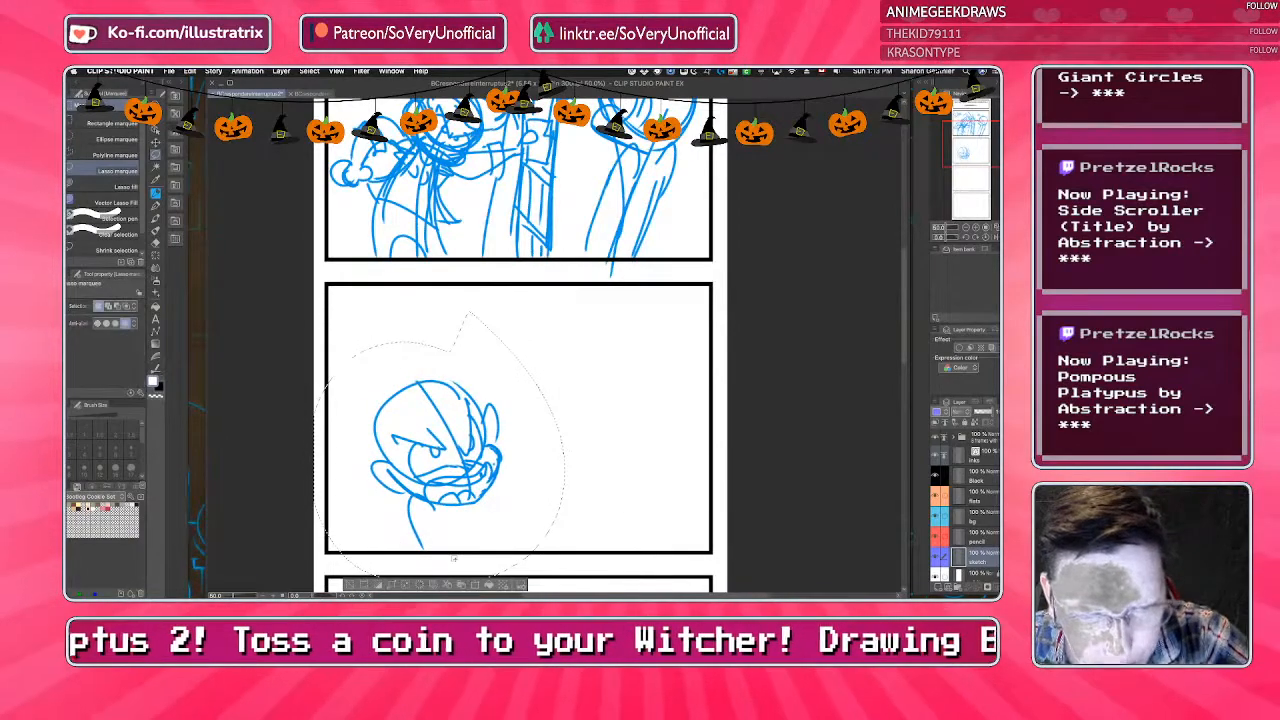
{"action": "key", "text": "ctrl+d"}
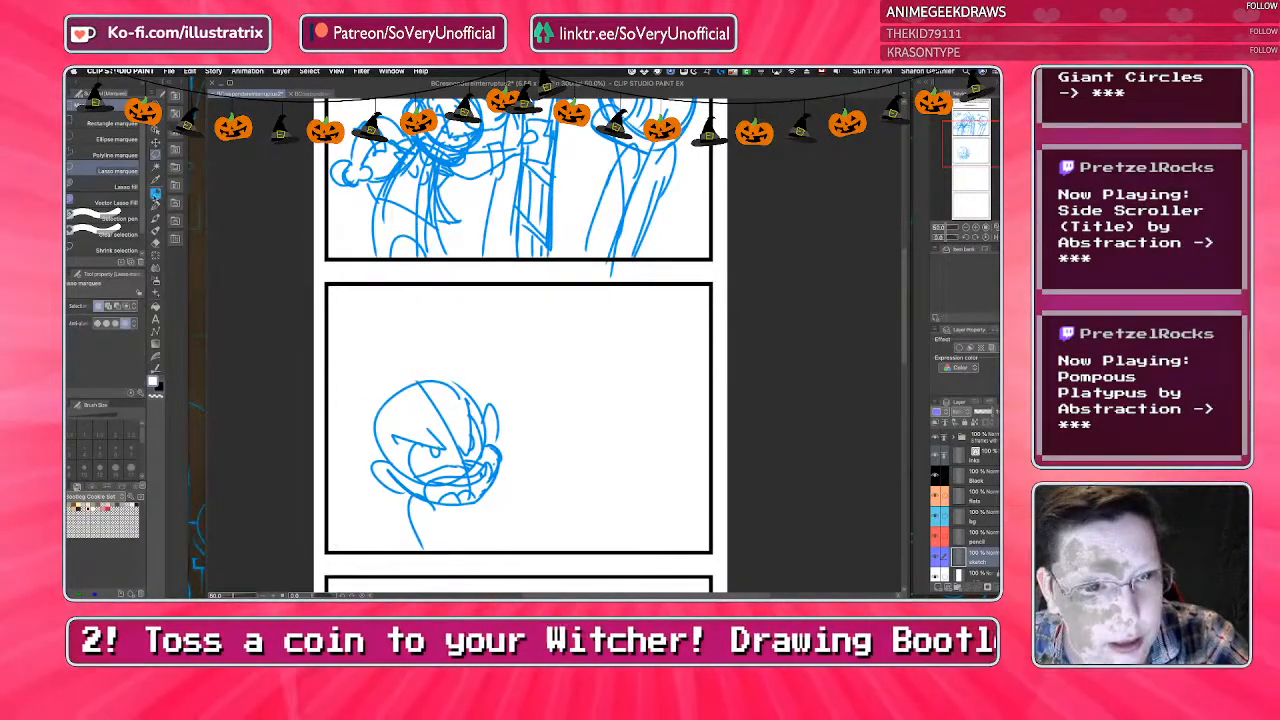
With the blue pencil, sketch the second-panel figure's shoulders and an outstretched arm ending in a round hand shape.
{"action": "left_click", "coordinate": [156, 196]}
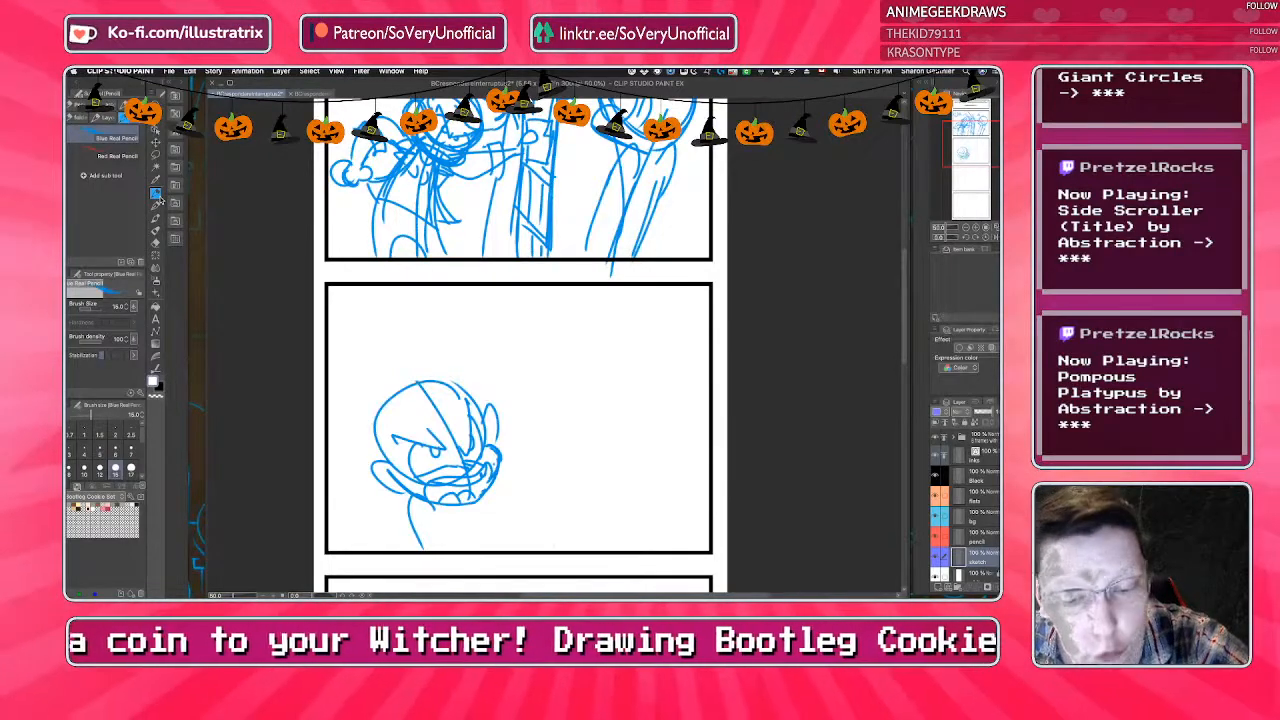
{"action": "left_click_drag", "start_coordinate": [432, 500], "coordinate": [462, 545]}
{"action": "mouse_move", "coordinate": [432, 500]}
{"action": "left_mouse_down"}
{"action": "mouse_move", "coordinate": [410, 544]}
{"action": "mouse_move", "coordinate": [488, 544]}
{"action": "mouse_move", "coordinate": [382, 544]}
{"action": "left_mouse_up"}
{"action": "left_click_drag", "start_coordinate": [476, 503], "coordinate": [570, 490]}
{"action": "mouse_move", "coordinate": [612, 454]}
{"action": "left_mouse_down"}
{"action": "mouse_move", "coordinate": [597, 454]}
{"action": "mouse_move", "coordinate": [560, 515]}
{"action": "mouse_move", "coordinate": [612, 452]}
{"action": "left_mouse_up"}
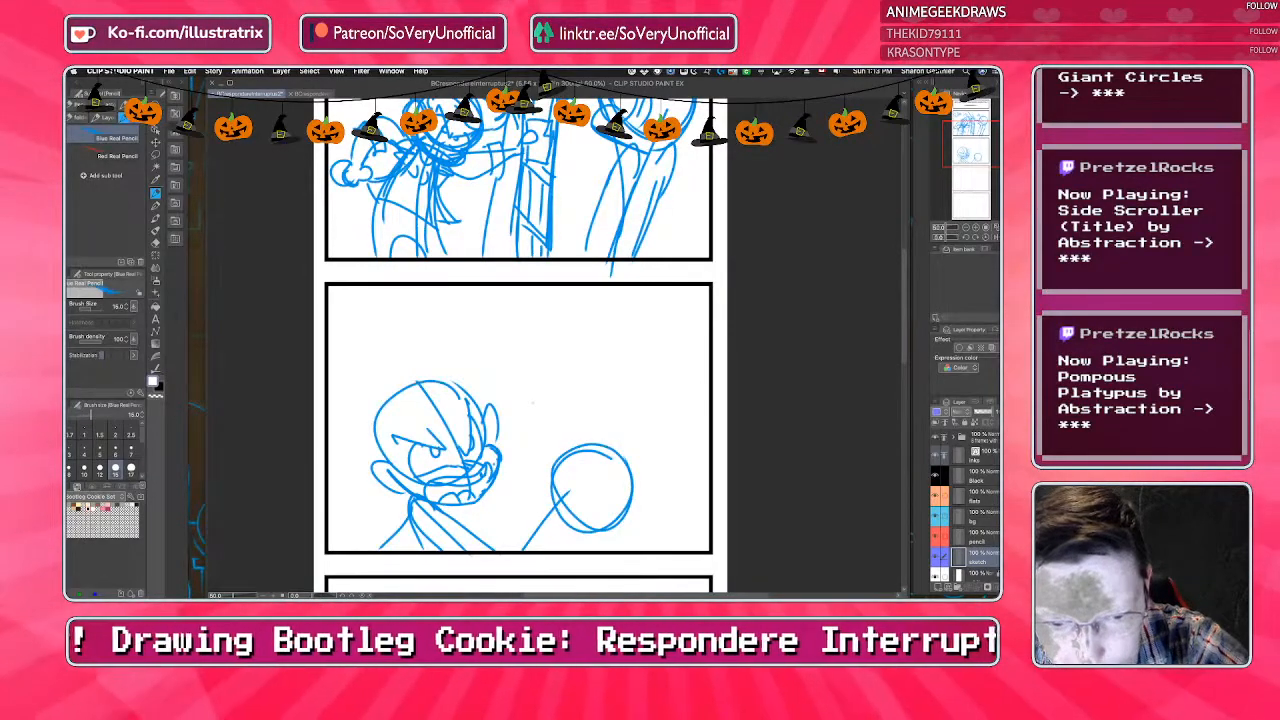
{"action": "left_click_drag", "start_coordinate": [552, 466], "coordinate": [521, 533]}
{"action": "left_click_drag", "start_coordinate": [551, 487], "coordinate": [516, 534]}
{"action": "left_click_drag", "start_coordinate": [548, 493], "coordinate": [512, 545]}
{"action": "left_click_drag", "start_coordinate": [592, 533], "coordinate": [578, 549]}
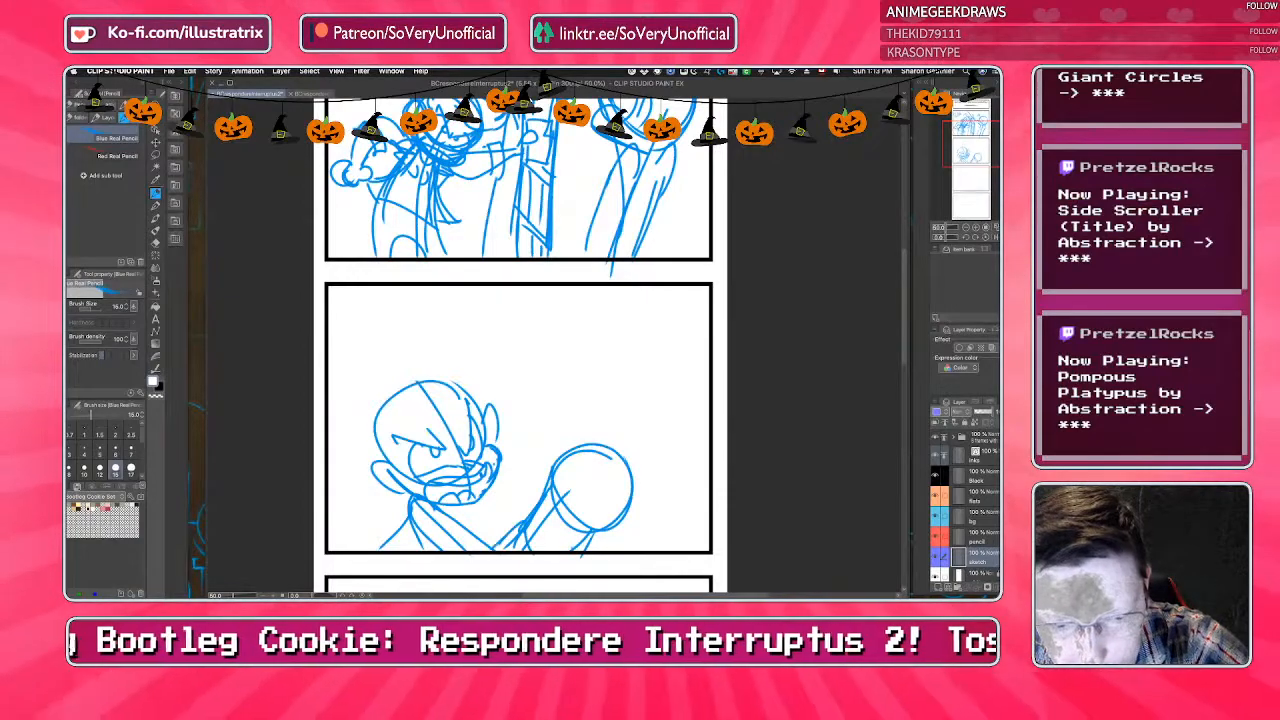
Add a raised thumb, a large curved finger and folded-finger lines to the round hand in the second panel.
{"action": "mouse_move", "coordinate": [535, 422]}
{"action": "left_mouse_down"}
{"action": "mouse_move", "coordinate": [562, 456]}
{"action": "mouse_move", "coordinate": [513, 420]}
{"action": "left_mouse_up"}
{"action": "mouse_move", "coordinate": [512, 430]}
{"action": "left_mouse_down"}
{"action": "mouse_move", "coordinate": [536, 449]}
{"action": "mouse_move", "coordinate": [645, 476]}
{"action": "left_mouse_up"}
{"action": "key", "text": "ctrl+z"}
{"action": "mouse_move", "coordinate": [576, 444]}
{"action": "left_mouse_down"}
{"action": "mouse_move", "coordinate": [660, 422]}
{"action": "mouse_move", "coordinate": [668, 486]}
{"action": "mouse_move", "coordinate": [598, 448]}
{"action": "mouse_move", "coordinate": [622, 462]}
{"action": "mouse_move", "coordinate": [632, 526]}
{"action": "mouse_move", "coordinate": [628, 514]}
{"action": "left_mouse_up"}
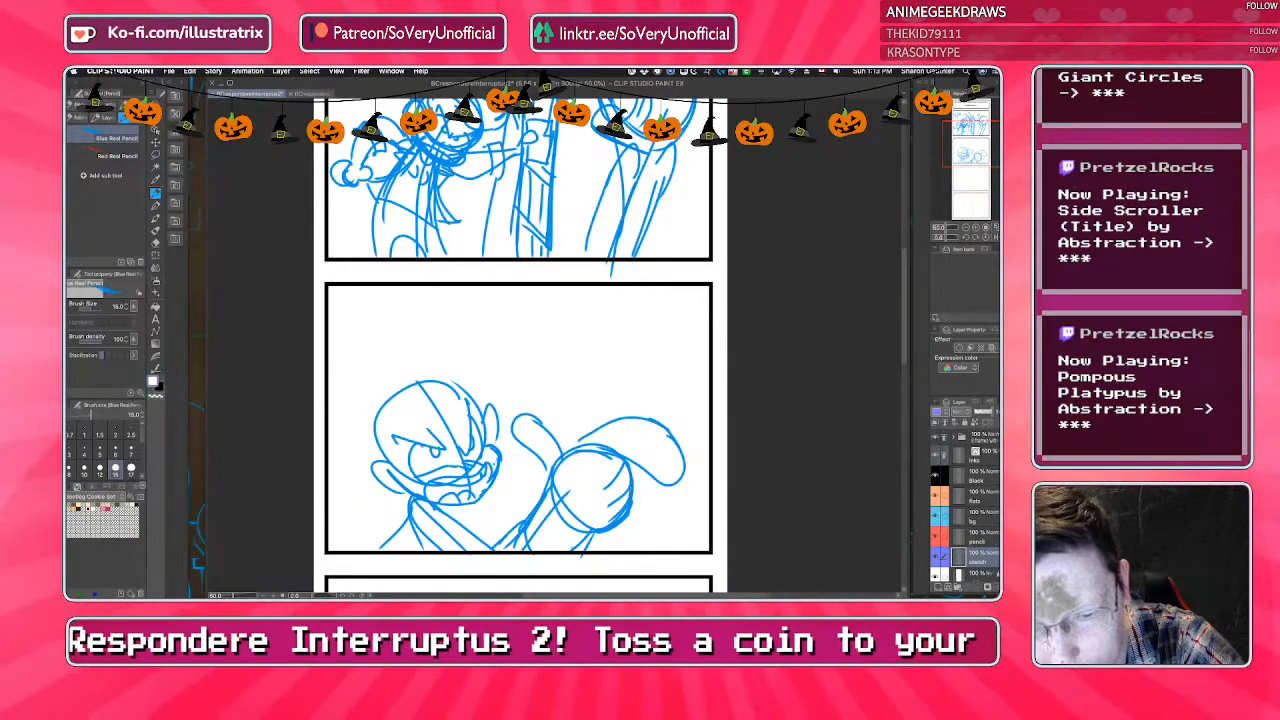
{"action": "left_click_drag", "start_coordinate": [596, 456], "coordinate": [618, 464]}
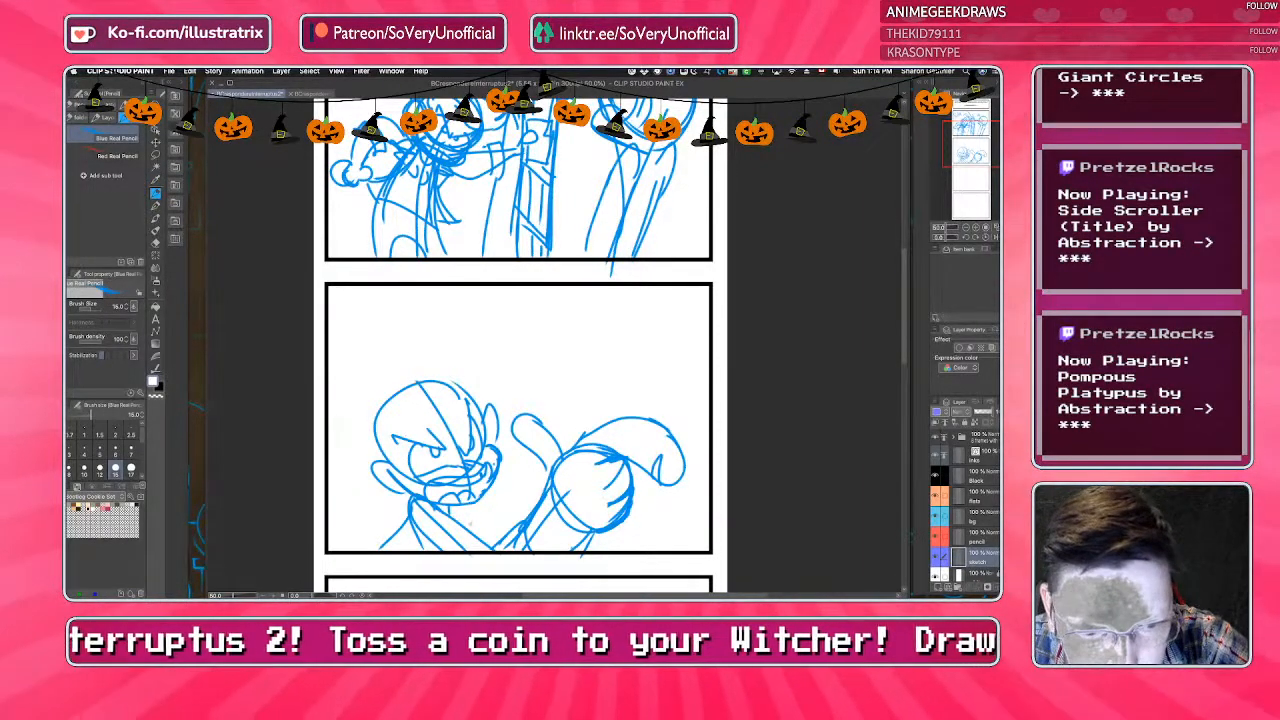
Sketch the second-panel figure's other arm bent upward with a cuff and a raised fist beside the head.
{"action": "mouse_move", "coordinate": [408, 512]}
{"action": "left_mouse_down"}
{"action": "mouse_move", "coordinate": [385, 519]}
{"action": "mouse_move", "coordinate": [352, 456]}
{"action": "left_mouse_up"}
{"action": "mouse_move", "coordinate": [412, 500]}
{"action": "left_mouse_down"}
{"action": "mouse_move", "coordinate": [384, 504]}
{"action": "mouse_move", "coordinate": [368, 476]}
{"action": "mouse_move", "coordinate": [348, 488]}
{"action": "mouse_move", "coordinate": [364, 448]}
{"action": "mouse_move", "coordinate": [354, 424]}
{"action": "left_mouse_up"}
{"action": "mouse_move", "coordinate": [352, 428]}
{"action": "left_mouse_down"}
{"action": "mouse_move", "coordinate": [336, 458]}
{"action": "mouse_move", "coordinate": [362, 456]}
{"action": "left_mouse_up"}
Draw the second-panel figure's swept-up hair, with a hairline across the forehead and a tall quiff above the head.
{"action": "mouse_move", "coordinate": [442, 410]}
{"action": "left_mouse_down"}
{"action": "mouse_move", "coordinate": [466, 418]}
{"action": "mouse_move", "coordinate": [388, 354]}
{"action": "left_mouse_up"}
{"action": "mouse_move", "coordinate": [394, 350]}
{"action": "left_mouse_down"}
{"action": "mouse_move", "coordinate": [436, 372]}
{"action": "mouse_move", "coordinate": [462, 354]}
{"action": "left_mouse_up"}
{"action": "key", "text": "ctrl+z"}
{"action": "key", "text": "ctrl+z"}
{"action": "key", "text": "ctrl+z"}
{"action": "left_click_drag", "start_coordinate": [440, 392], "coordinate": [418, 346]}
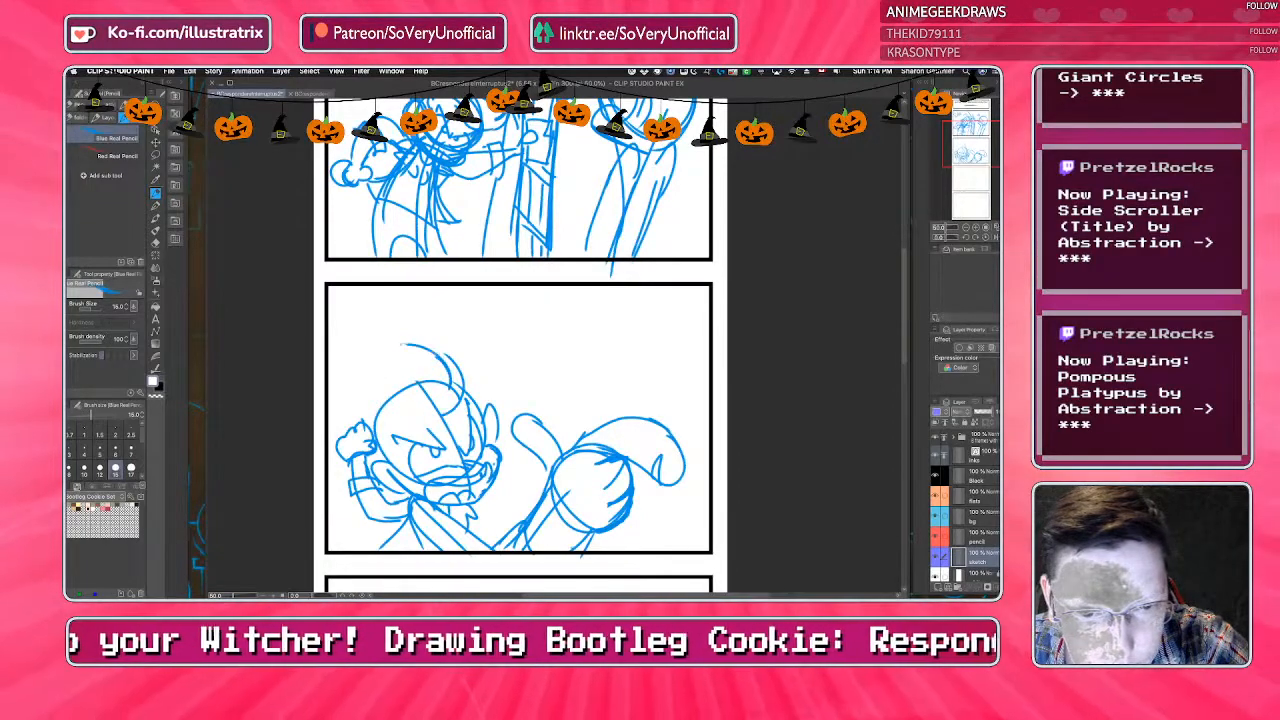
{"action": "left_click_drag", "start_coordinate": [378, 440], "coordinate": [392, 410]}
{"action": "mouse_move", "coordinate": [382, 428]}
{"action": "left_mouse_down"}
{"action": "mouse_move", "coordinate": [432, 404]}
{"action": "mouse_move", "coordinate": [396, 454]}
{"action": "mouse_move", "coordinate": [402, 472]}
{"action": "mouse_move", "coordinate": [430, 396]}
{"action": "mouse_move", "coordinate": [436, 410]}
{"action": "left_mouse_up"}
{"action": "mouse_move", "coordinate": [467, 380]}
{"action": "left_mouse_down"}
{"action": "mouse_move", "coordinate": [448, 415]}
{"action": "mouse_move", "coordinate": [492, 444]}
{"action": "mouse_move", "coordinate": [392, 344]}
{"action": "mouse_move", "coordinate": [424, 368]}
{"action": "left_mouse_up"}
{"action": "mouse_move", "coordinate": [410, 364]}
{"action": "left_mouse_down"}
{"action": "mouse_move", "coordinate": [379, 376]}
{"action": "mouse_move", "coordinate": [366, 418]}
{"action": "left_mouse_up"}
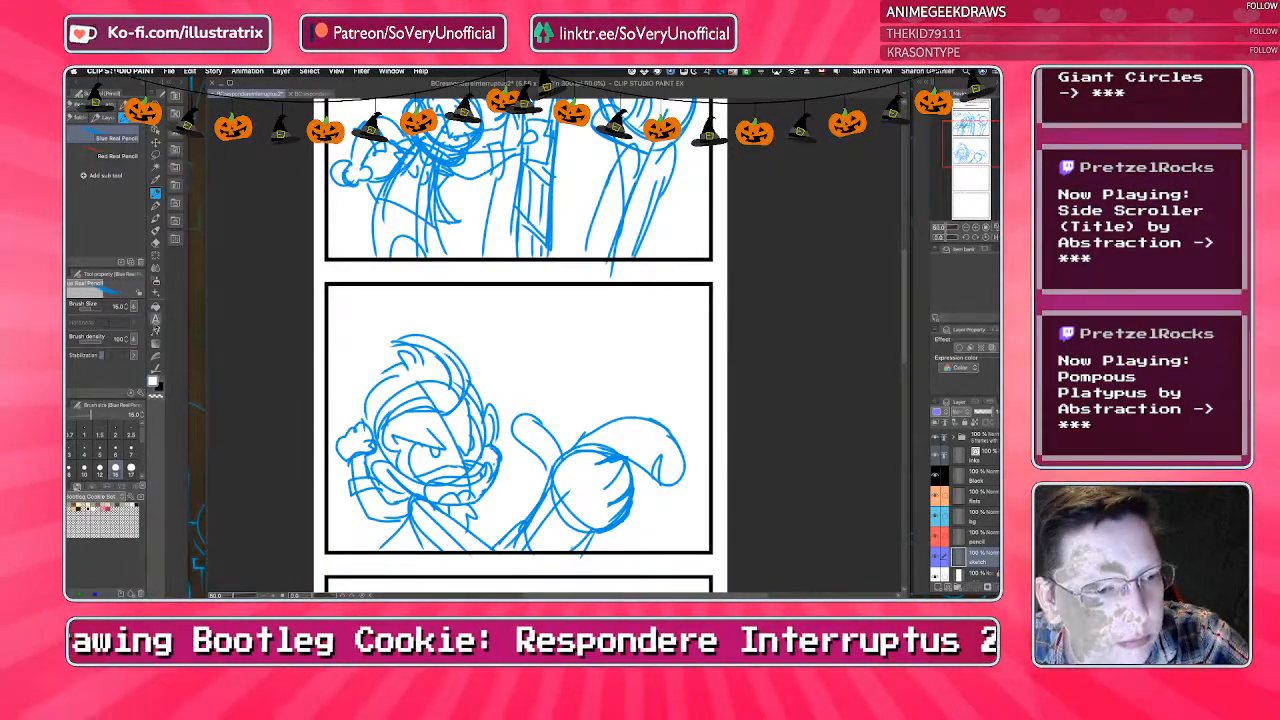
Switch to the Text tool and choose a comic lettering font for the dialogue.
{"action": "left_click", "coordinate": [155, 318]}
{"action": "left_click", "coordinate": [110, 305]}
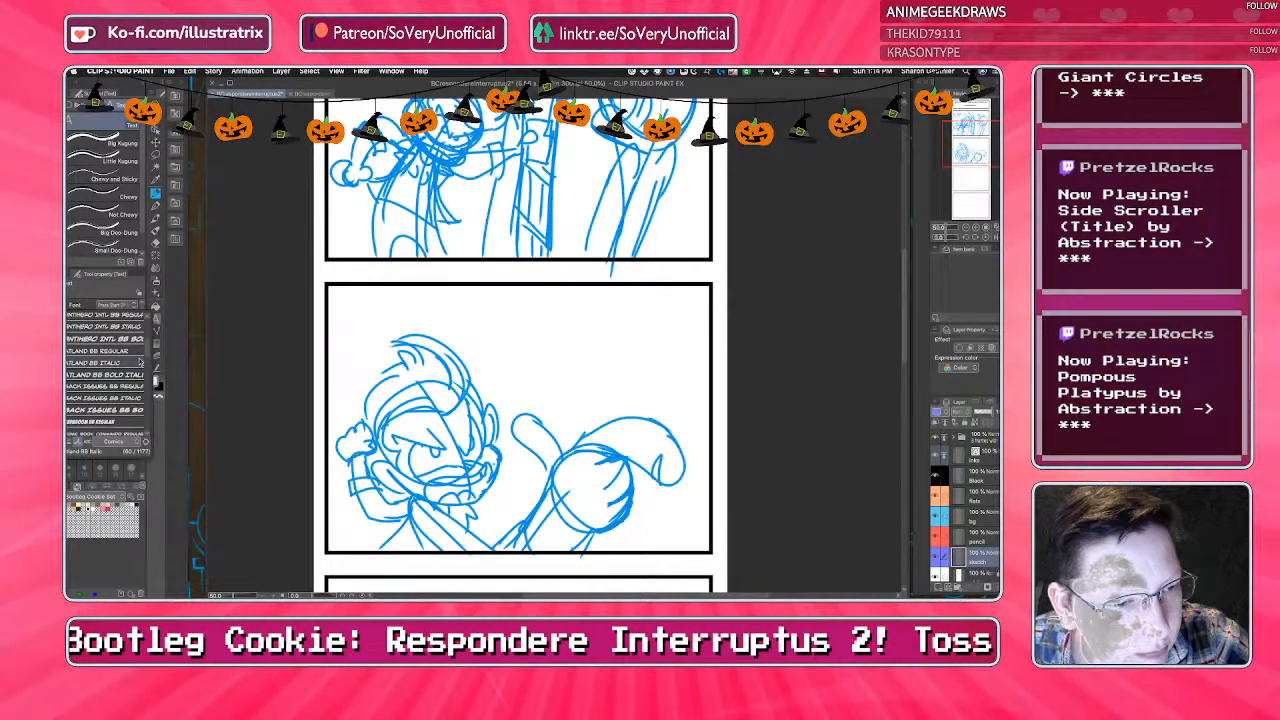
{"action": "scroll", "coordinate": [105, 370], "scroll_direction": "down", "scroll_amount": 3}
{"action": "scroll", "coordinate": [148, 372], "scroll_direction": "up", "scroll_amount": 3}
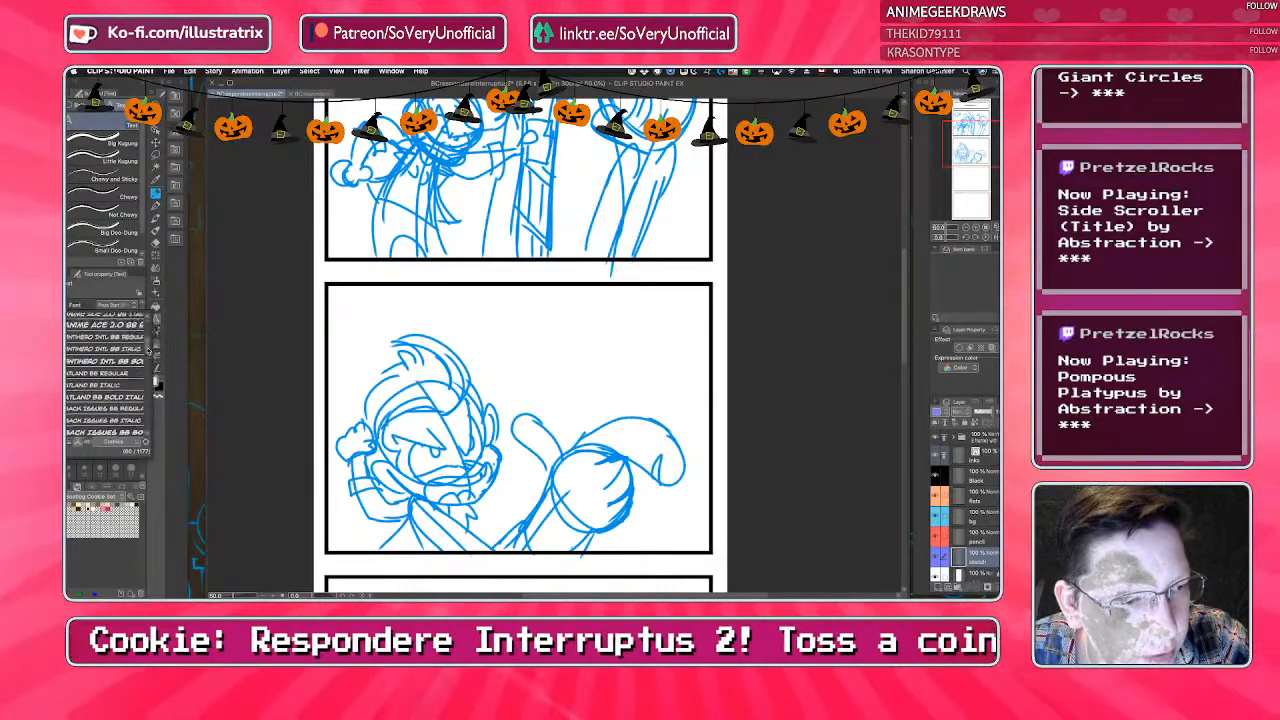
{"action": "left_click", "coordinate": [77, 399]}
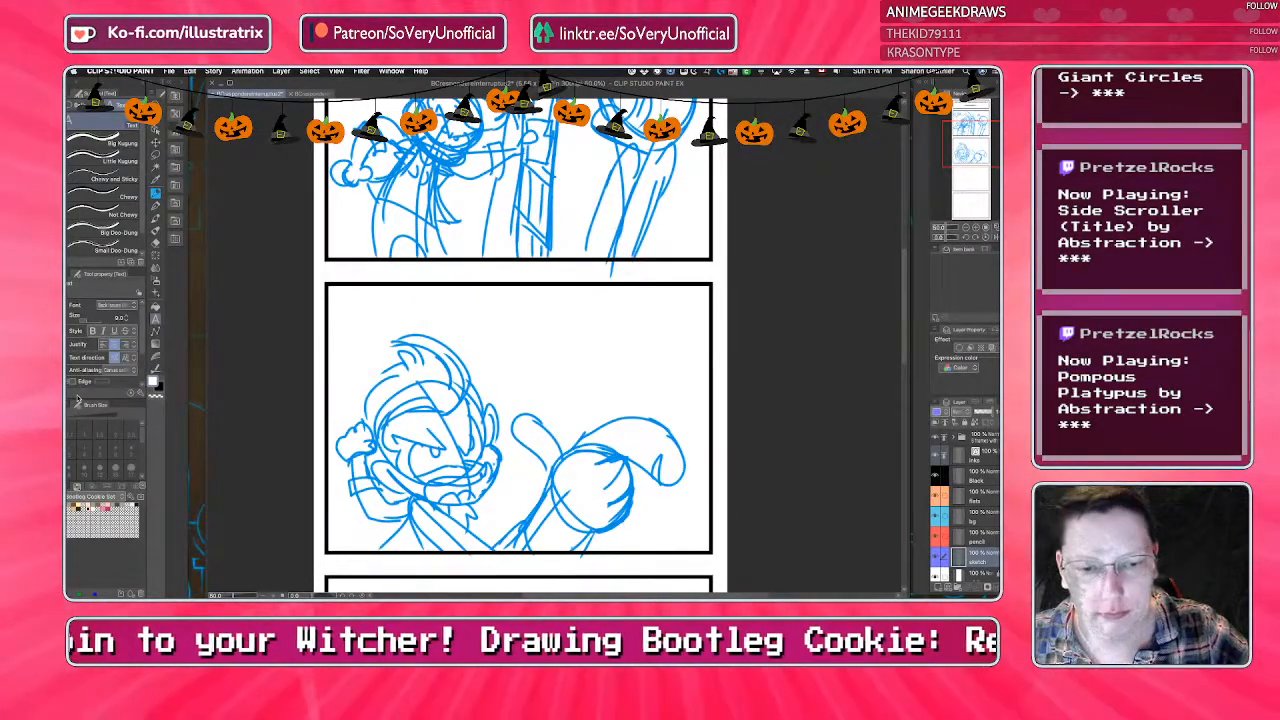
Add the dialogue line "AIGHT THAT'S IT," near the top of the second panel and colour the text black.
{"action": "left_click", "coordinate": [487, 311]}
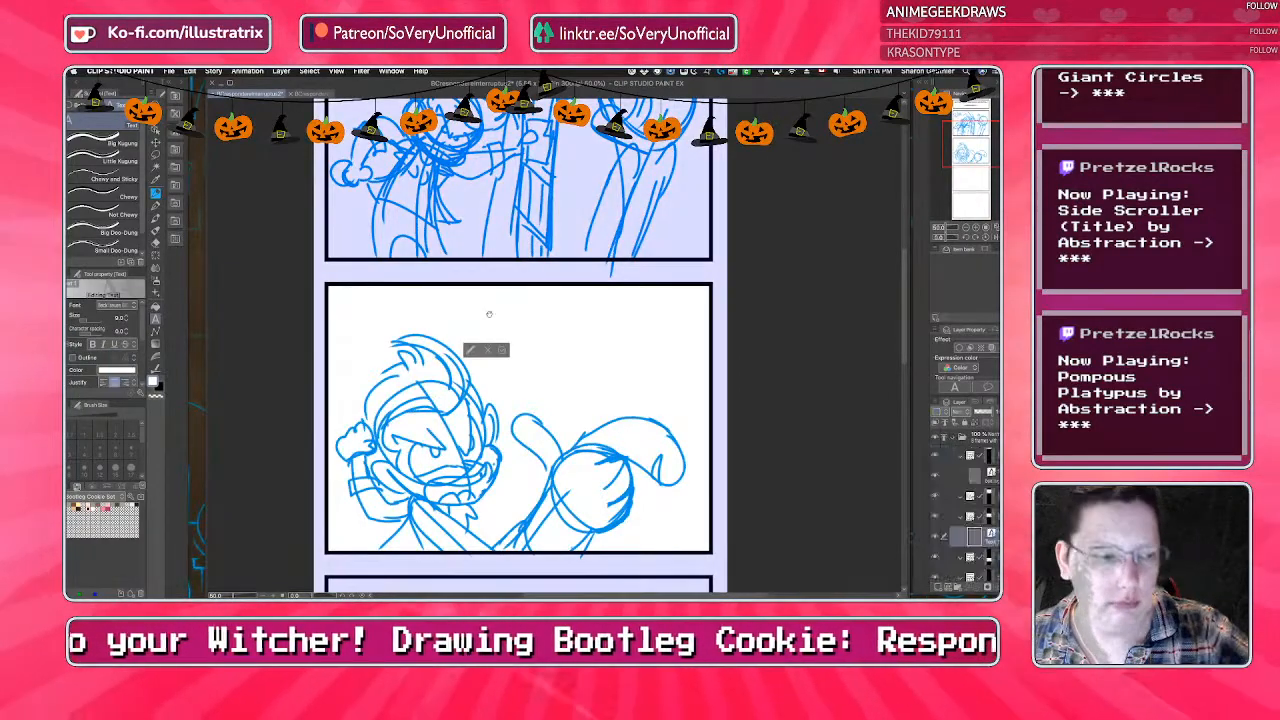
{"action": "type", "text": "..."}
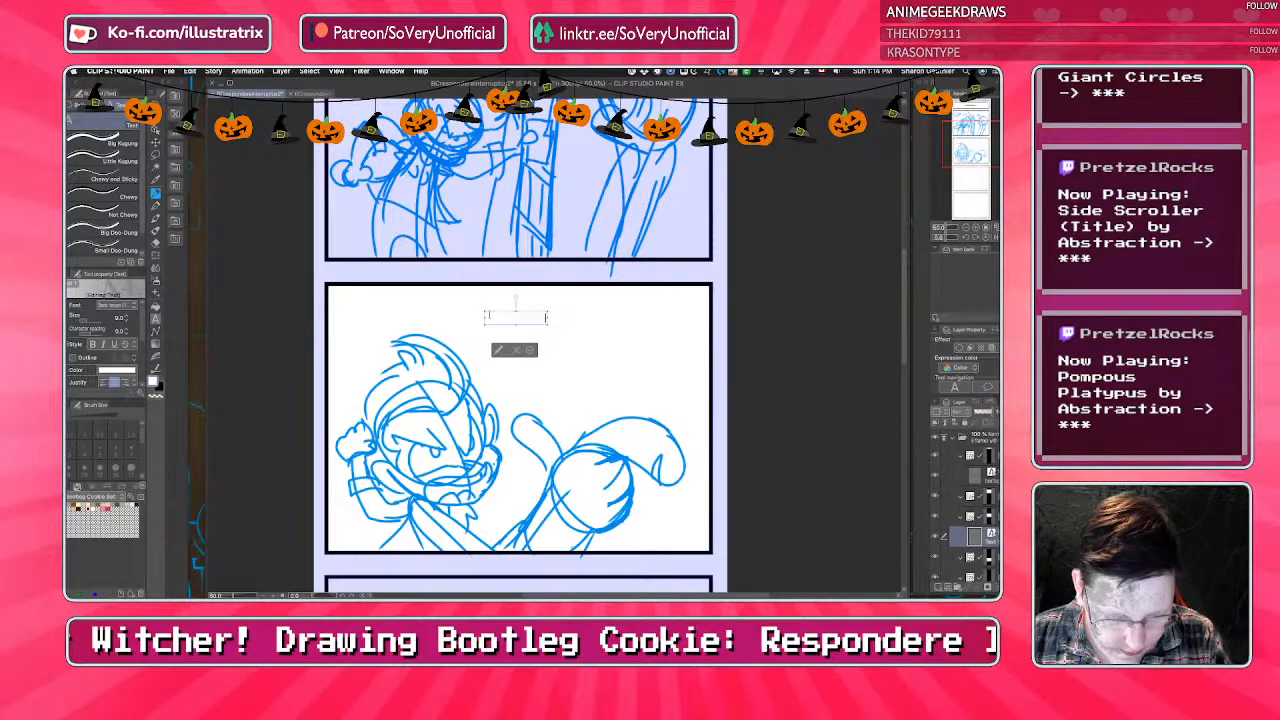
{"action": "type", "text": "..."}
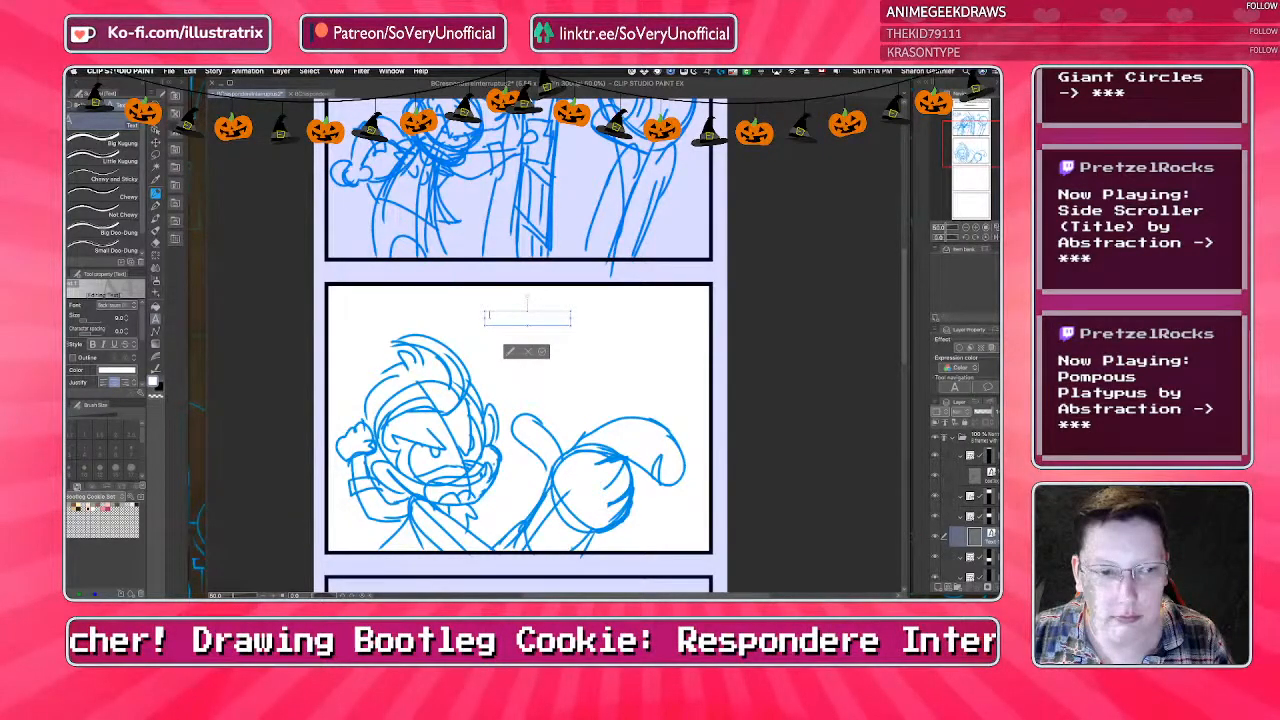
{"action": "key", "text": "super+a"}
{"action": "left_click_drag", "start_coordinate": [144, 326], "coordinate": [146, 394]}
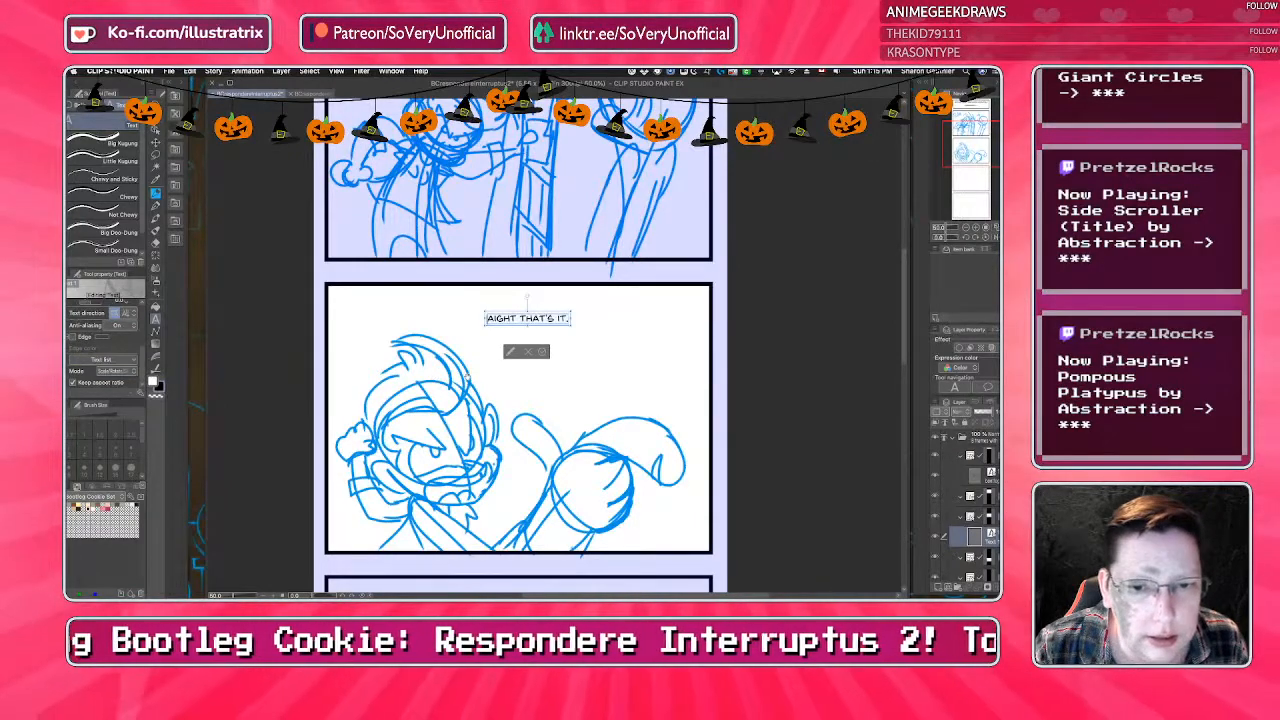
{"action": "left_click", "coordinate": [254, 377]}
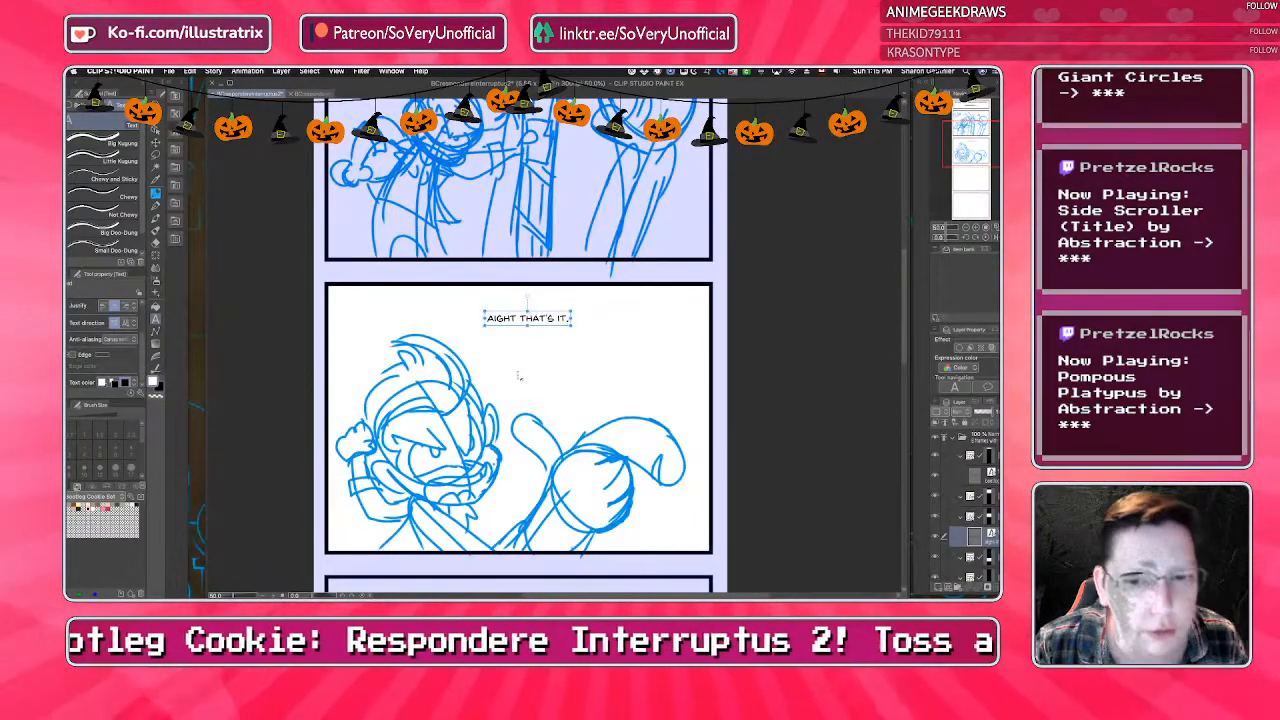
Add the centred three-line dialogue "I CAN TRY TO SHIT YOU / A SONIC GAME, BUT I / CAN'T GARANTEE THE QUALITY!" below the second panel's first line.
{"action": "left_click", "coordinate": [538, 360]}
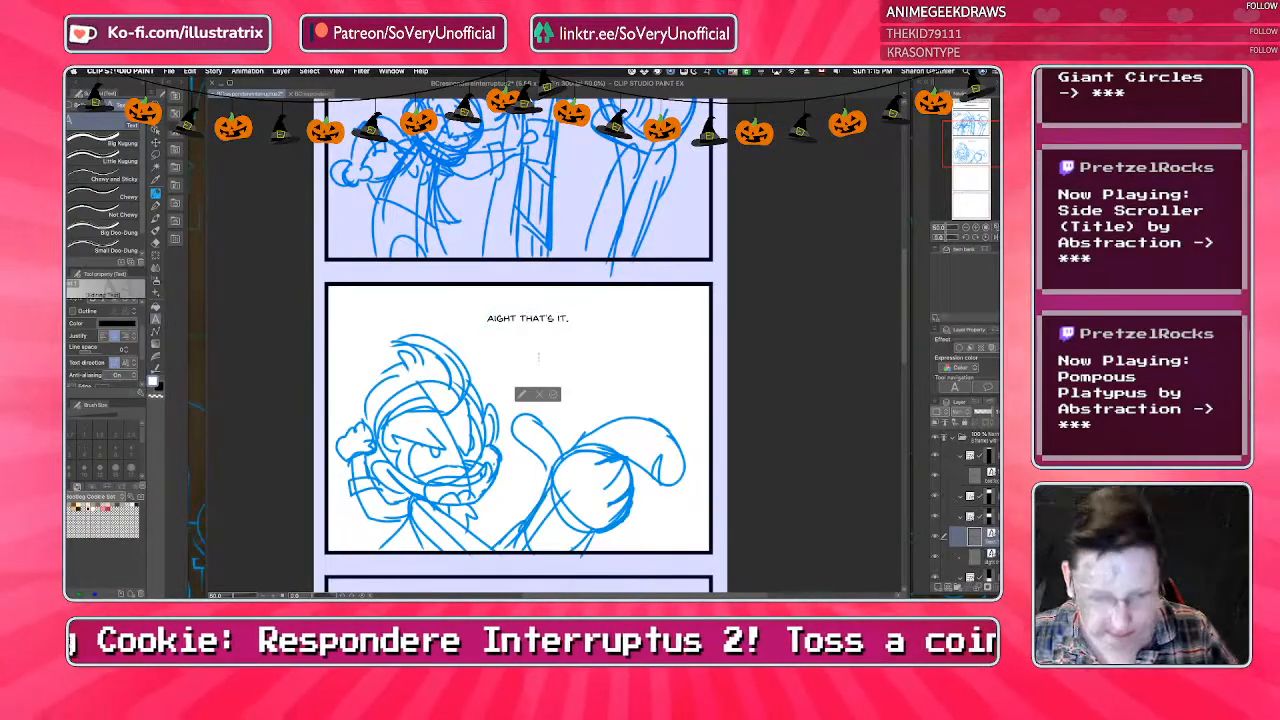
{"action": "type", "text": "I CAN"}
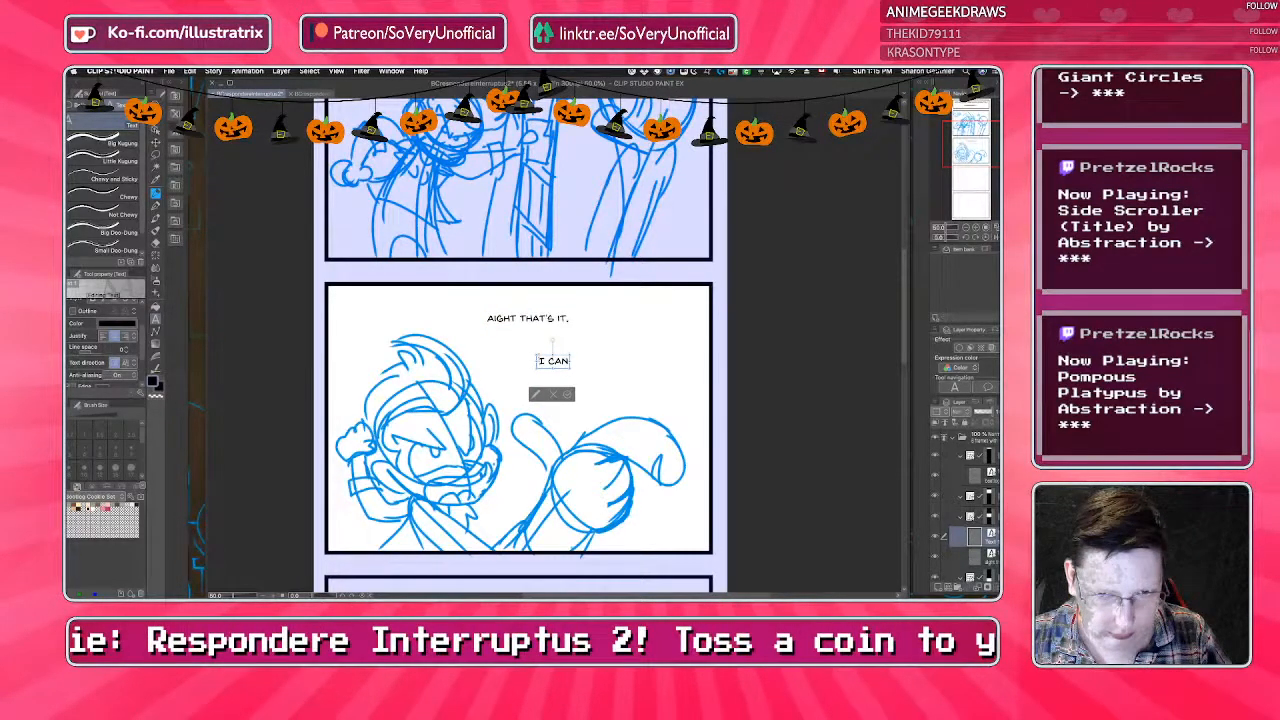
{"action": "type", "text": " TRY TO SHIT"}
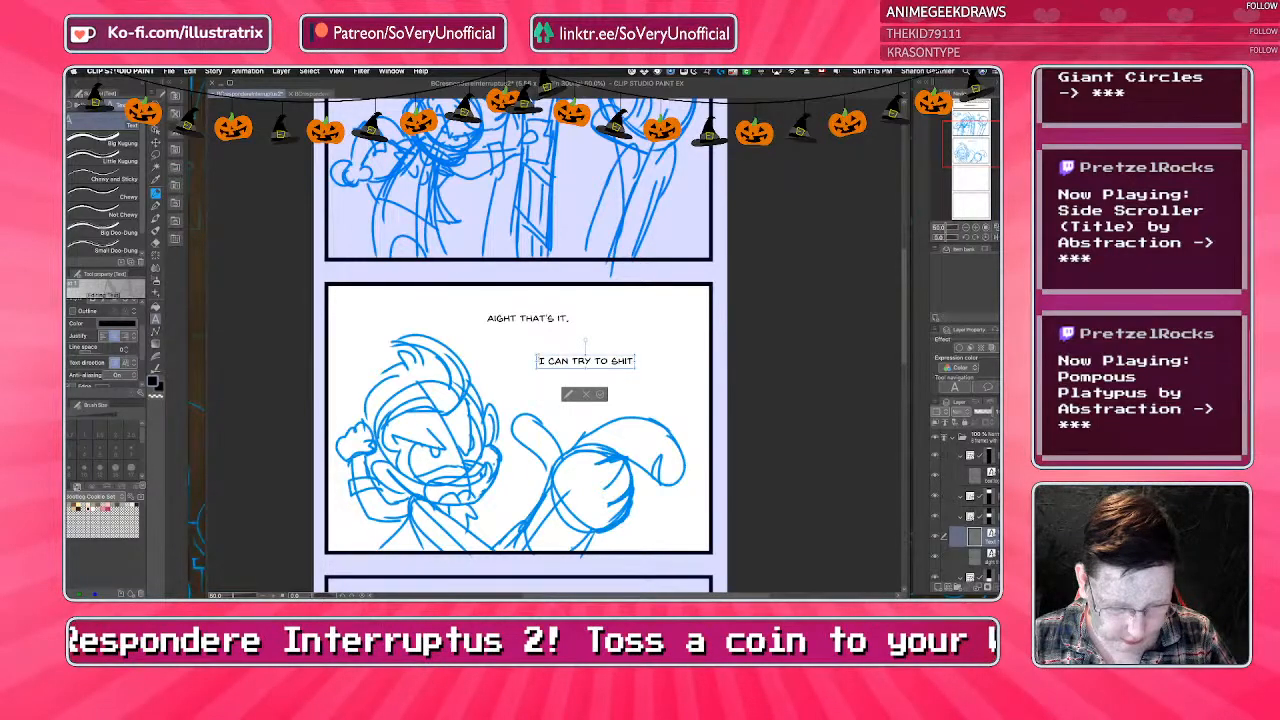
{"action": "type", "text": " YOU"}
{"action": "key", "text": "Return"}
{"action": "type", "text": "A SONIC GAME, BU"}
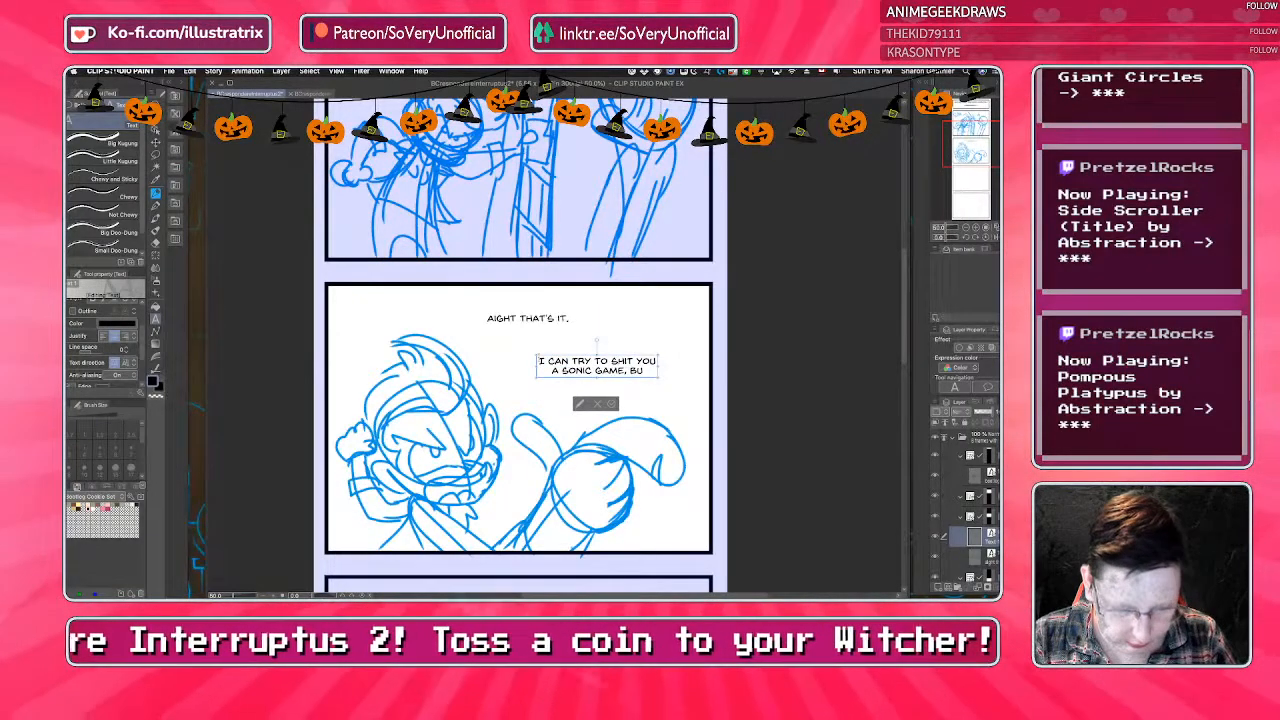
{"action": "type", "text": "T I"}
{"action": "key", "text": "Return"}
{"action": "type", "text": "CAN'T"}
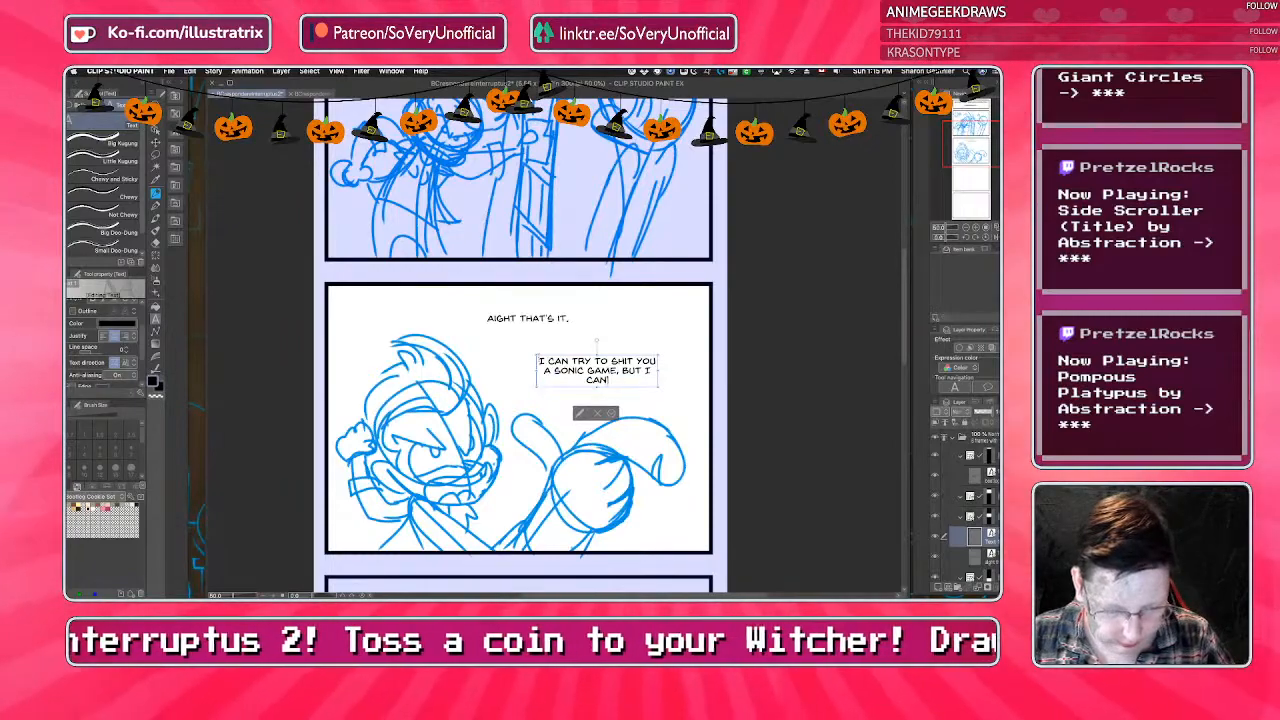
{"action": "type", "text": " GARANTE"}
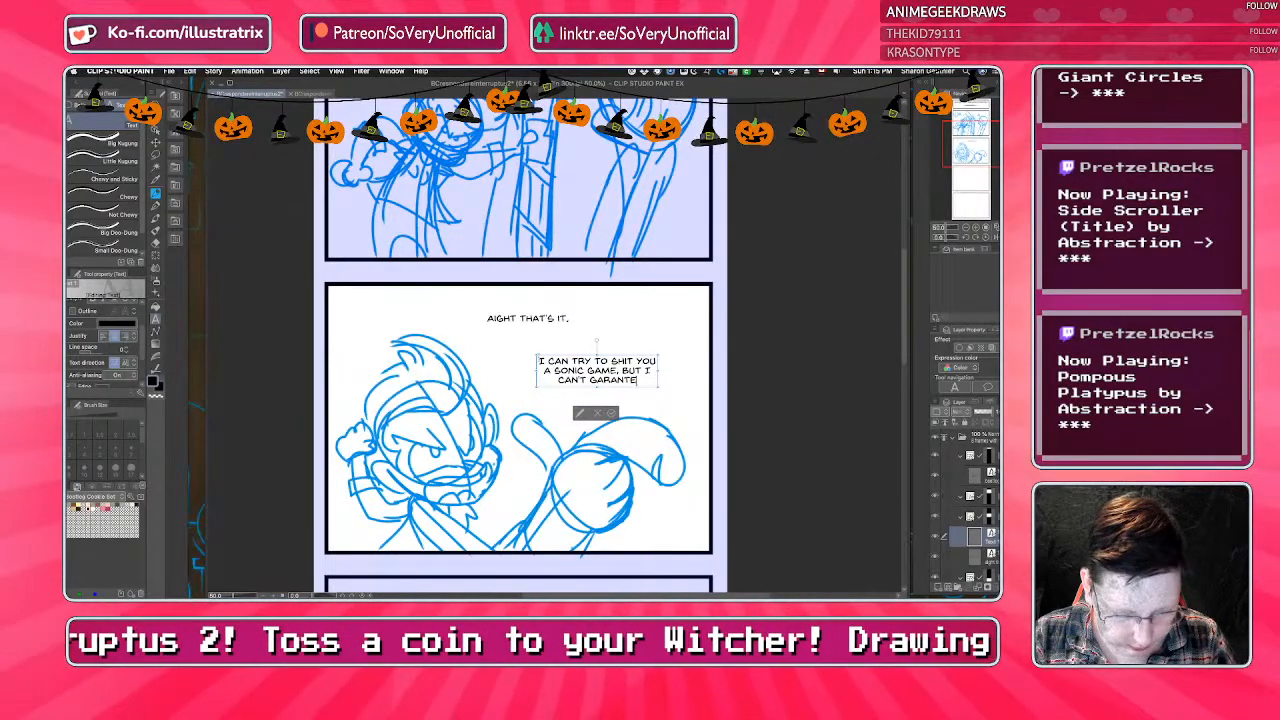
{"action": "type", "text": "E THE Q"}
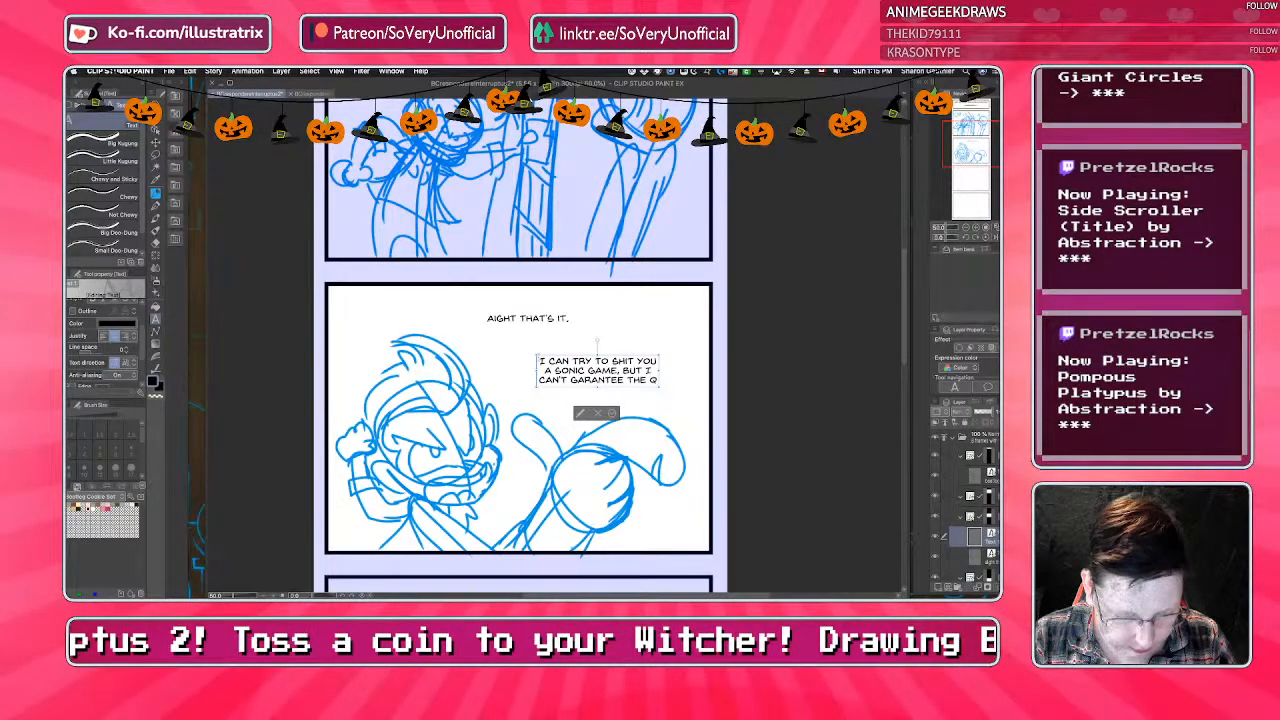
{"action": "type", "text": "UALITY!"}
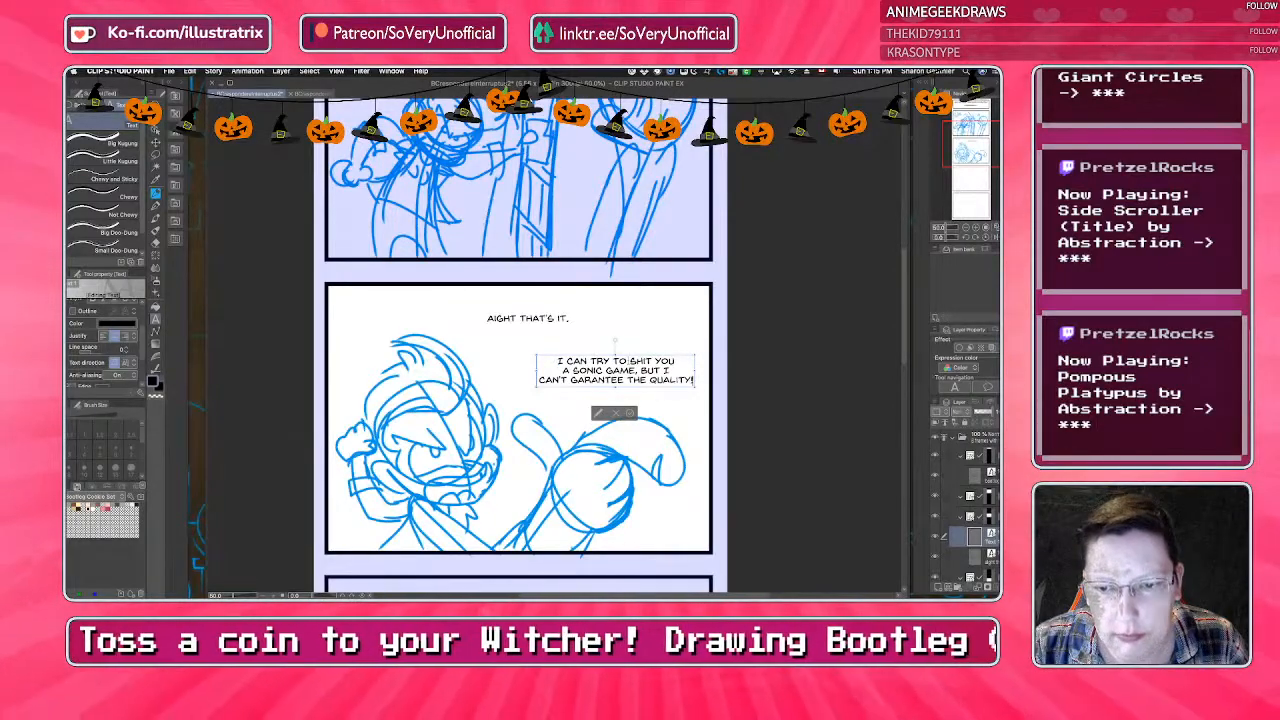
Make the word "SHIT" in the second panel's new dialogue bold and italic.
{"action": "left_click_drag", "start_coordinate": [629, 361], "coordinate": [652, 361]}
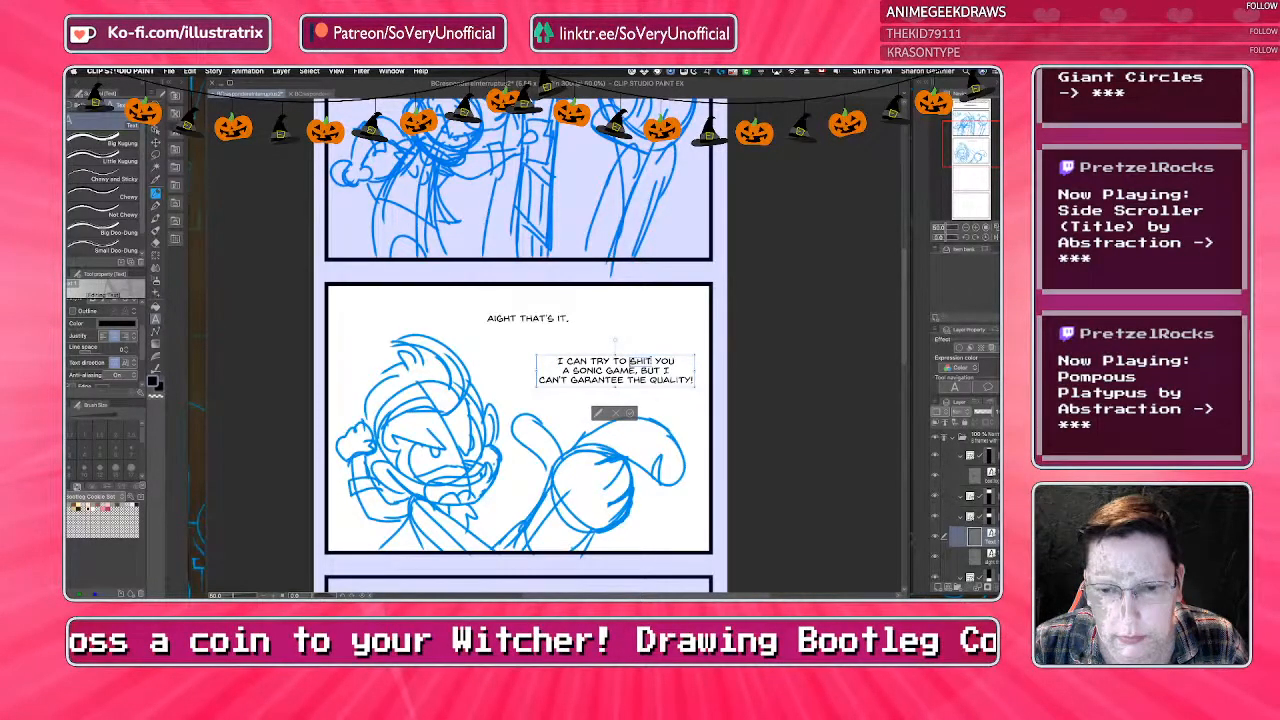
{"action": "scroll", "coordinate": [105, 345], "scroll_direction": "up", "scroll_amount": 3}
{"action": "left_click", "coordinate": [116, 305]}
{"action": "left_click", "coordinate": [120, 414]}
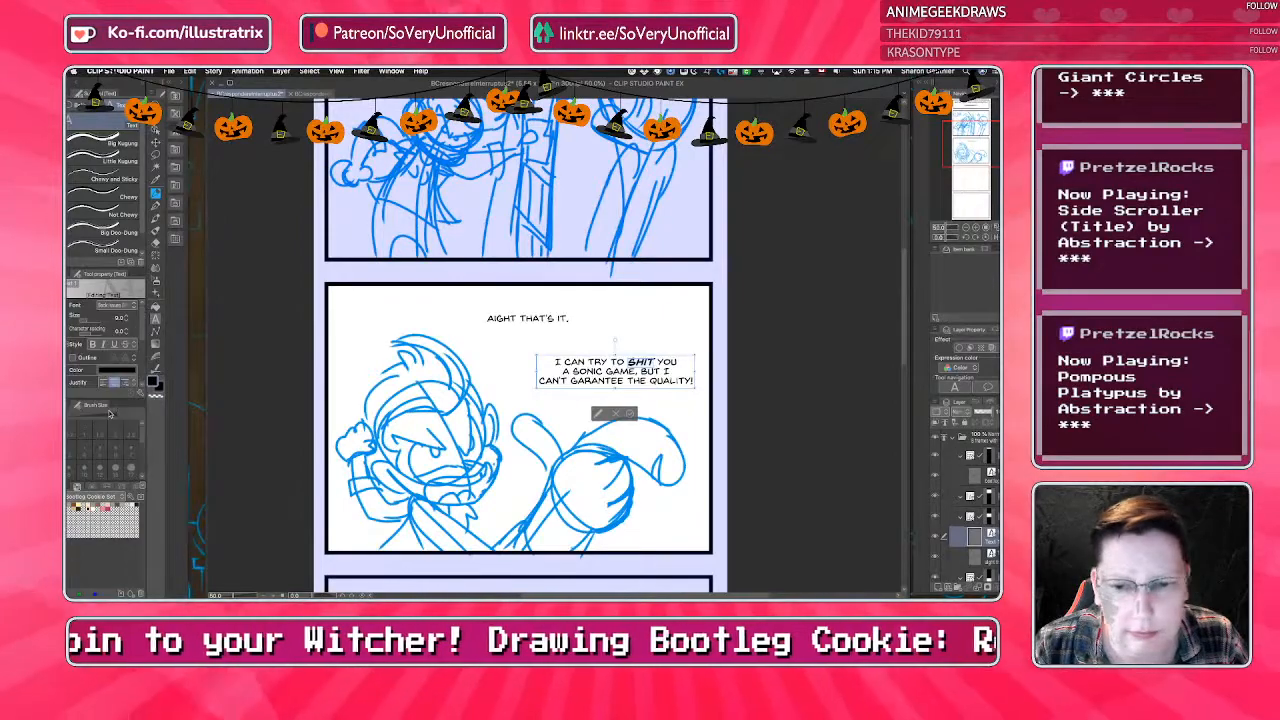
Move the three-line dialogue block closer beneath "AIGHT THAT'S IT," and collapse the panel's layer folder.
{"action": "left_click_drag", "start_coordinate": [563, 391], "coordinate": [548, 374]}
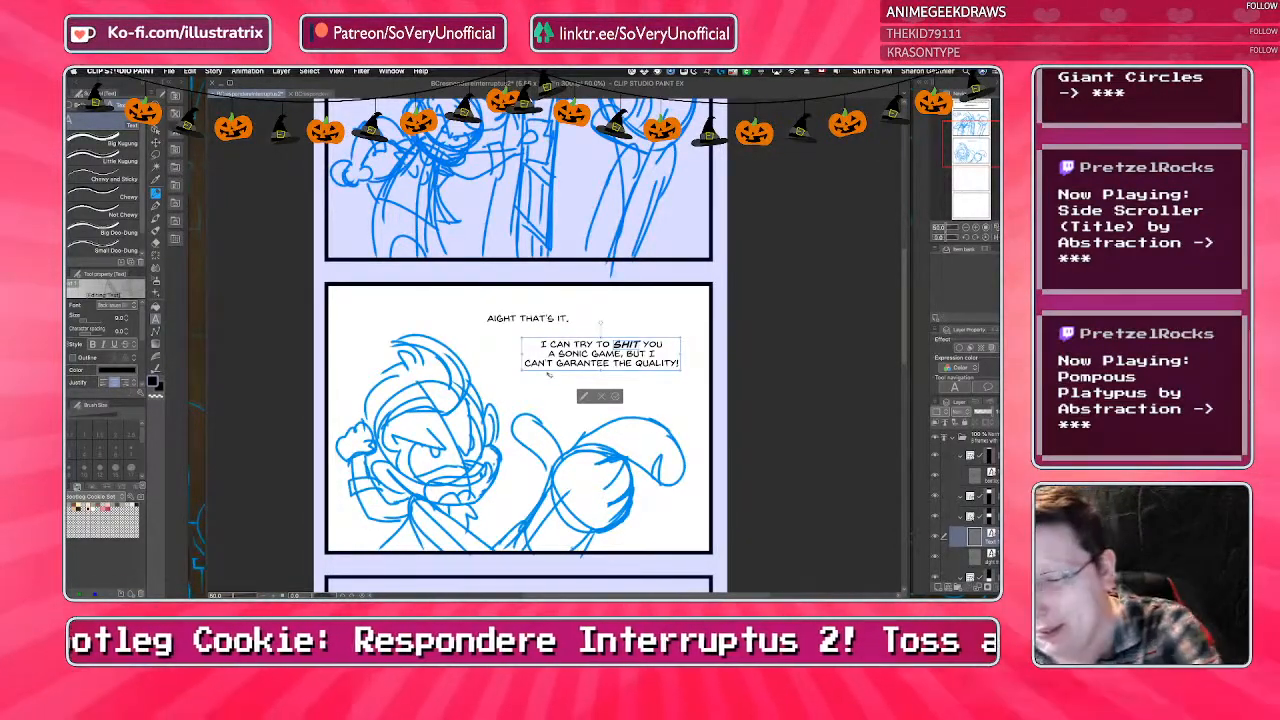
{"action": "left_click", "coordinate": [954, 438]}
{"action": "left_click", "coordinate": [954, 438]}
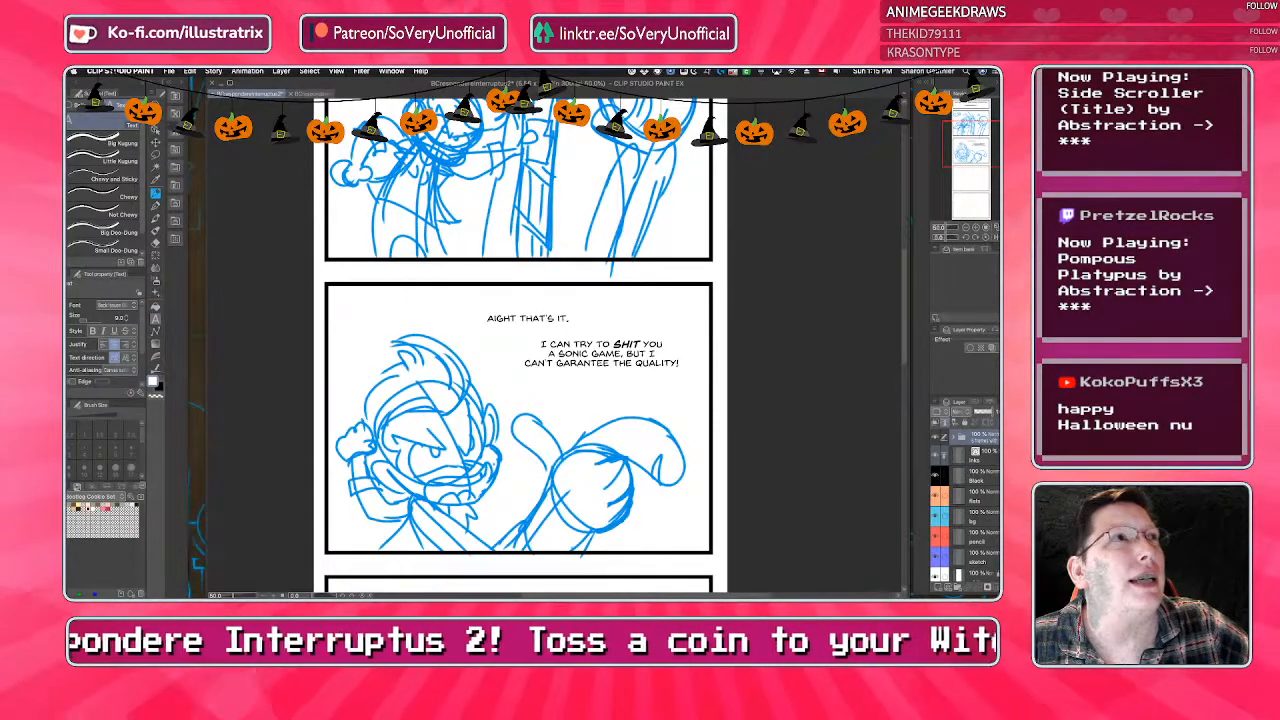
{"action": "key", "text": "Tab"}
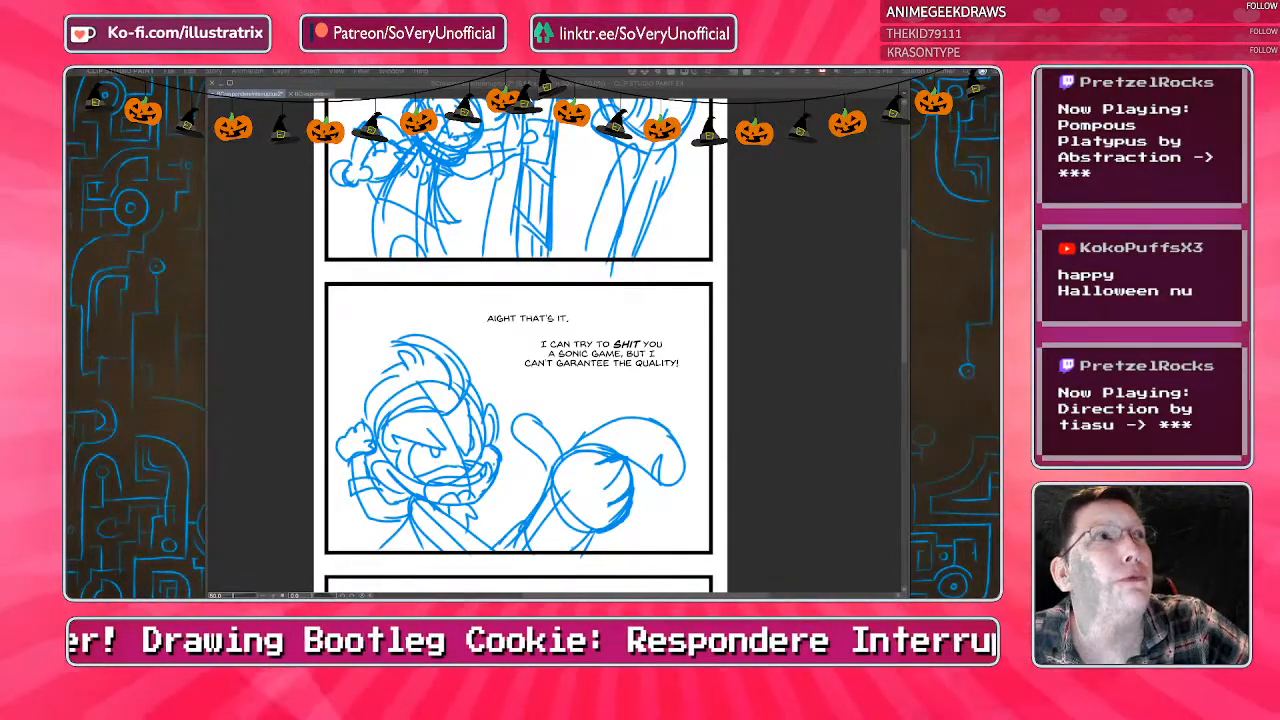
{"action": "key", "text": "Tab"}
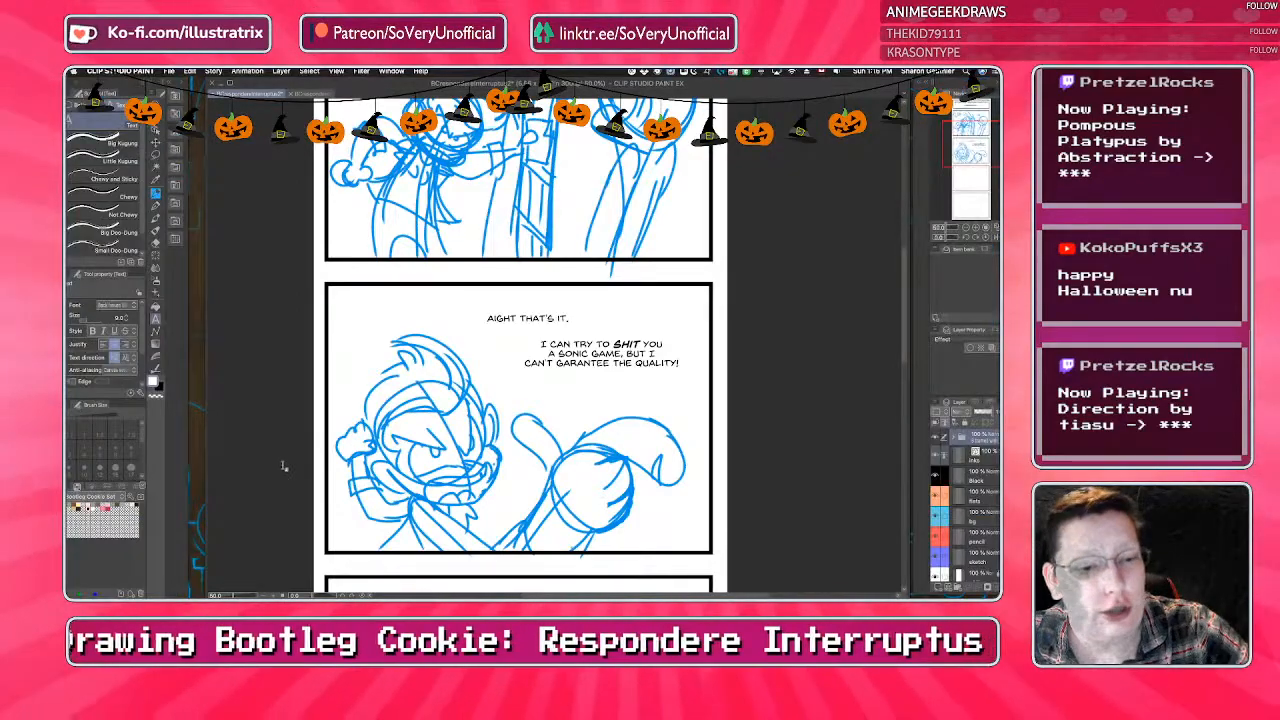
{"action": "scroll", "coordinate": [284, 466], "scroll_direction": "down", "scroll_amount": 6}
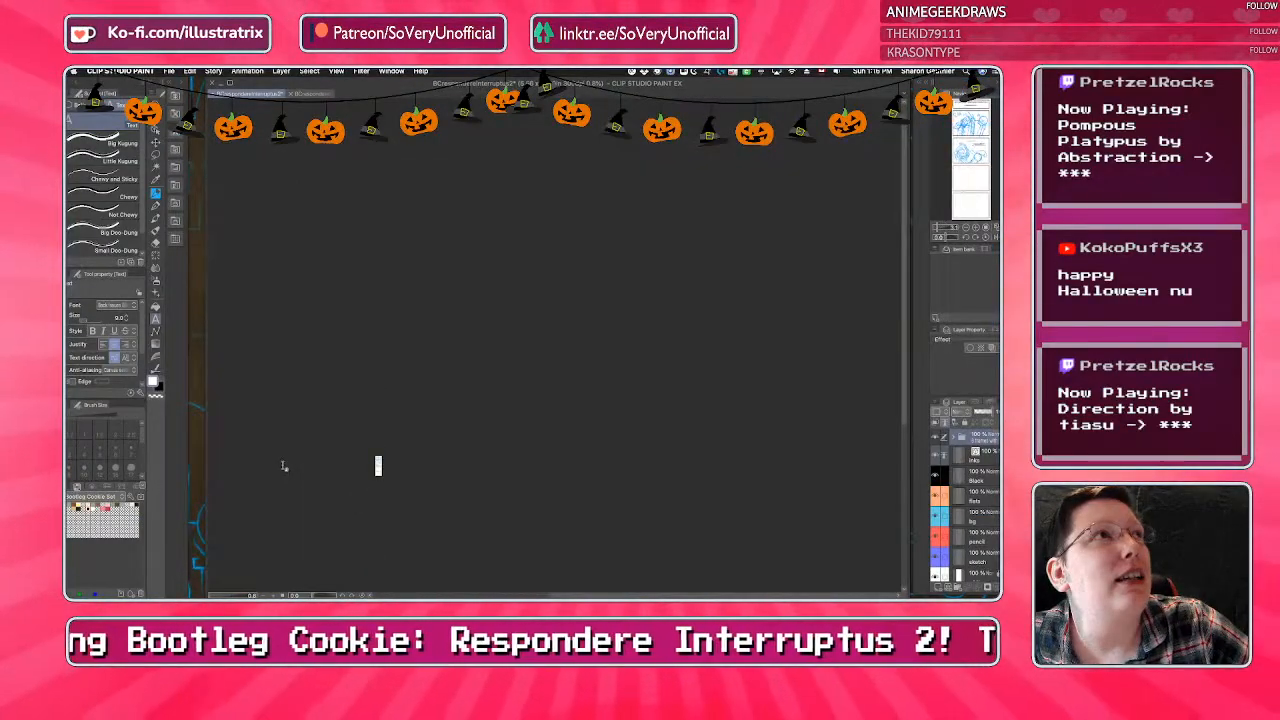
{"action": "scroll", "coordinate": [284, 466], "scroll_direction": "up", "scroll_amount": 6}
{"action": "scroll", "coordinate": [284, 466], "scroll_direction": "down", "scroll_amount": 6}
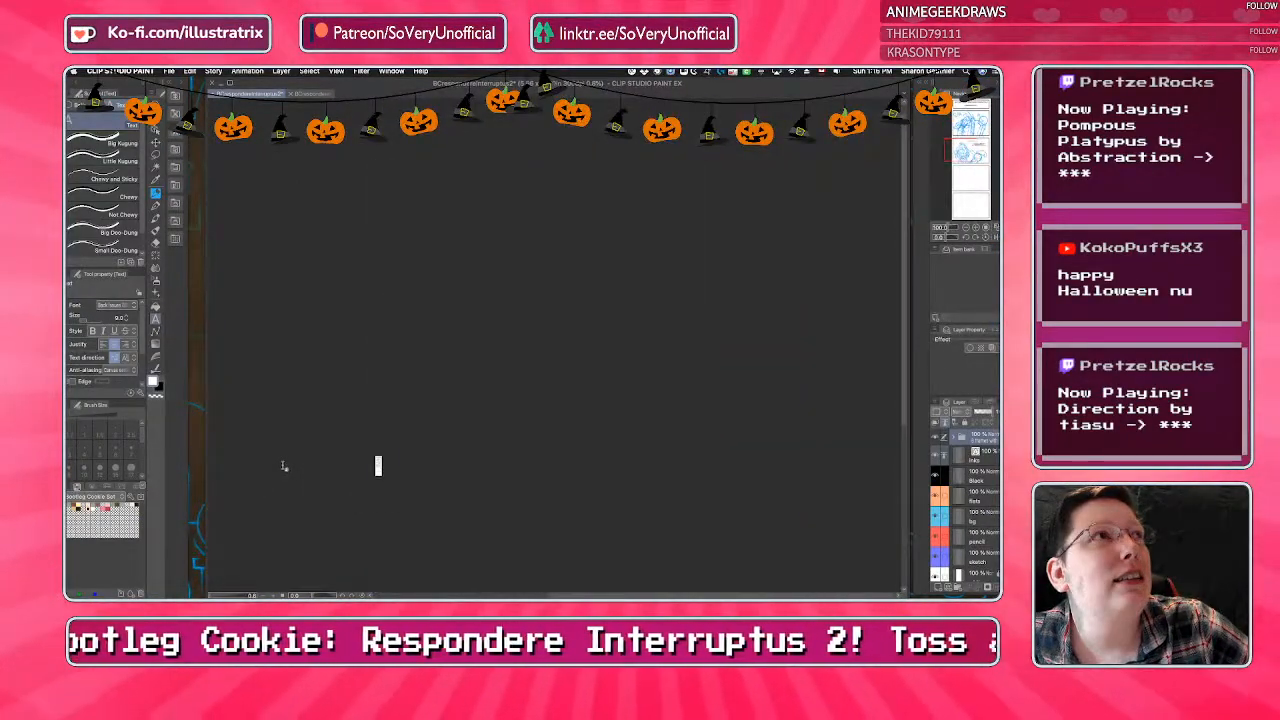
{"action": "scroll", "coordinate": [284, 466], "scroll_direction": "up", "scroll_amount": 8}
{"action": "scroll", "coordinate": [284, 466], "scroll_direction": "down", "scroll_amount": 8}
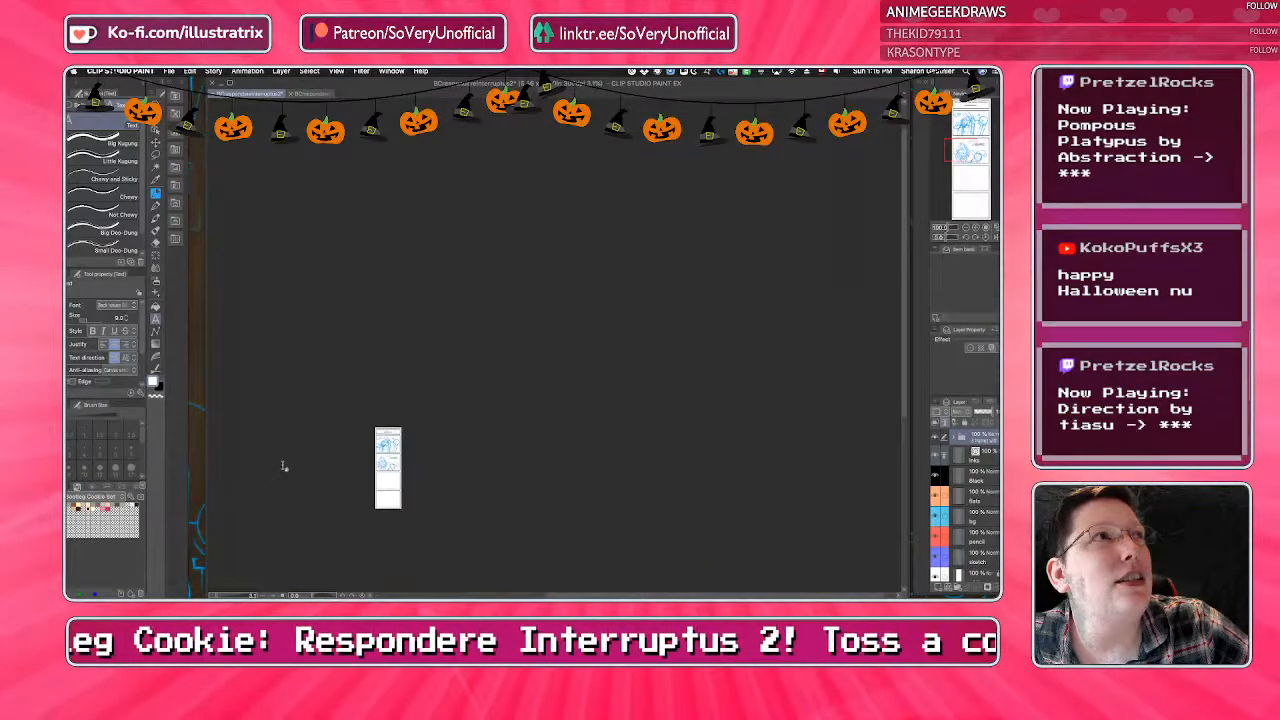
{"action": "scroll", "coordinate": [284, 466], "scroll_direction": "up", "scroll_amount": 8}
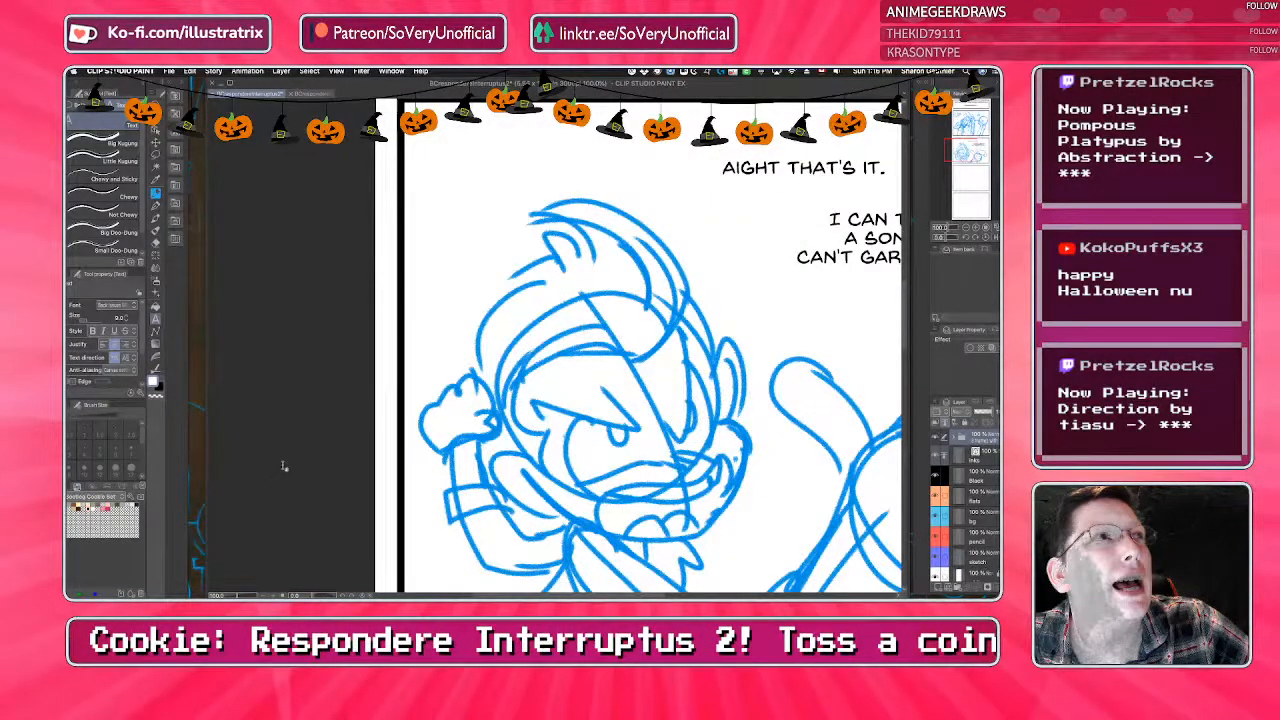
{"action": "scroll", "coordinate": [284, 466], "scroll_direction": "down", "scroll_amount": 8}
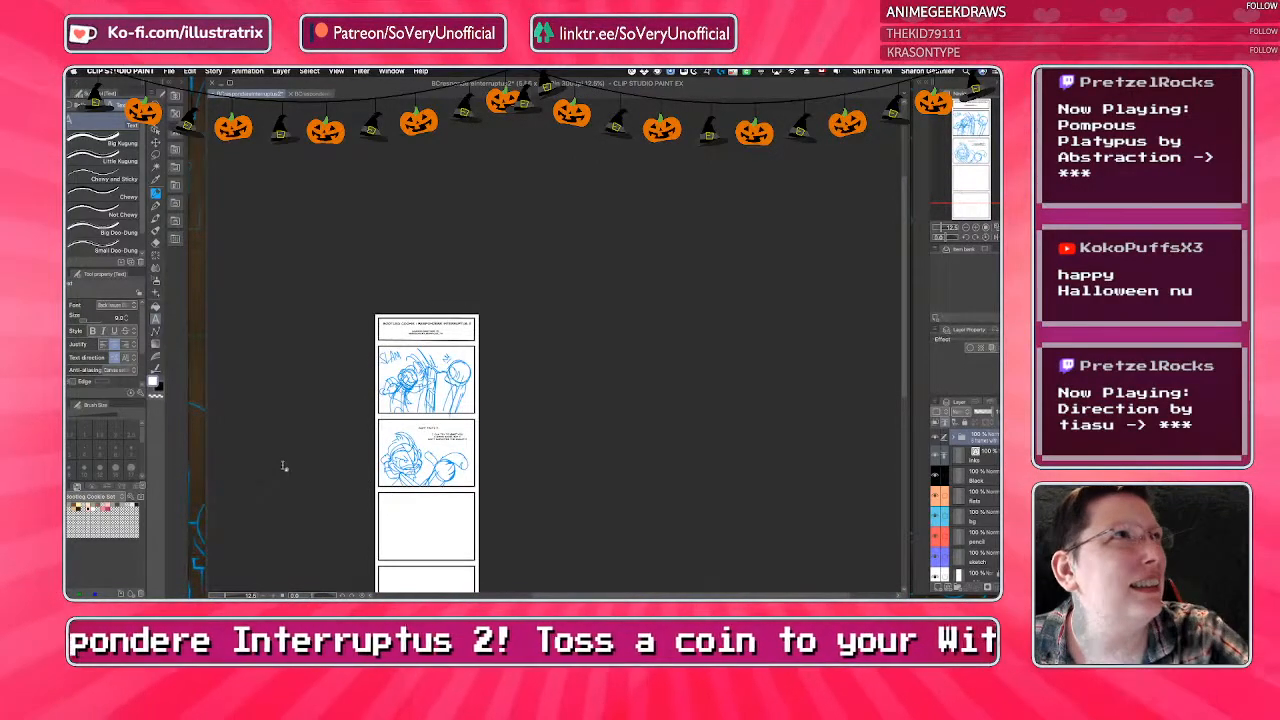
{"action": "scroll", "coordinate": [411, 497], "scroll_direction": "up", "scroll_amount": 4}
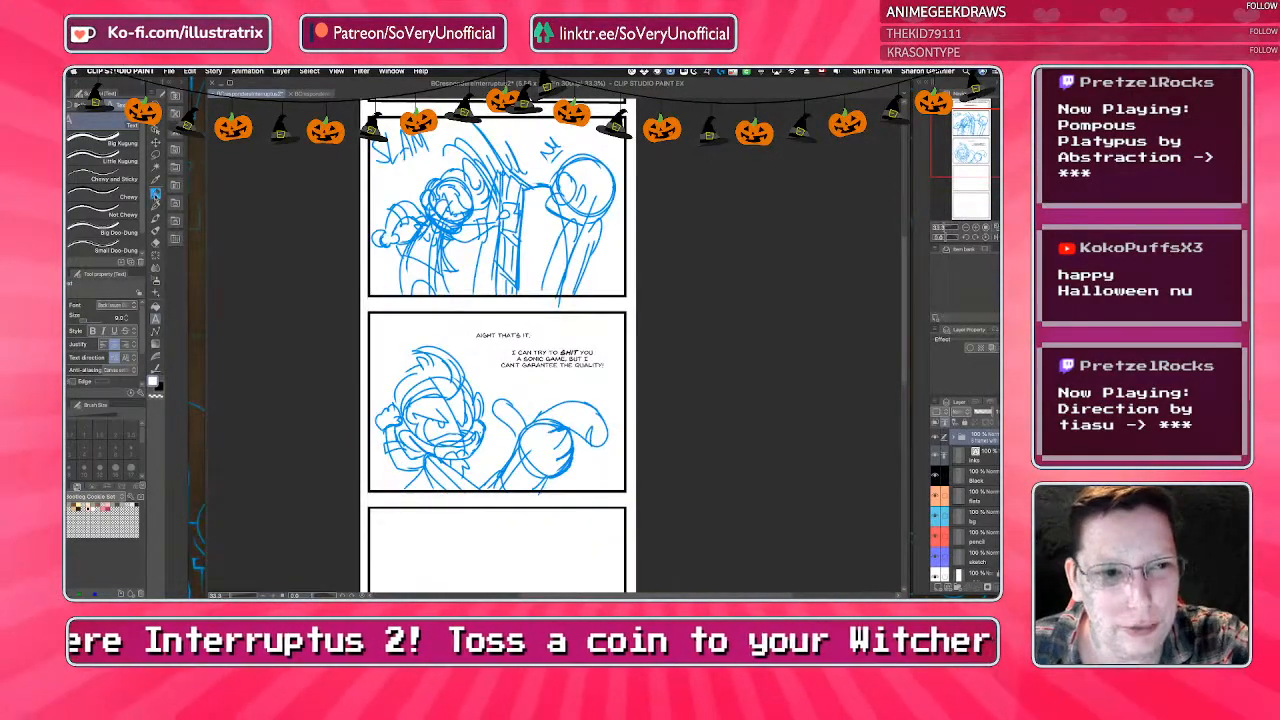
Switch back to the Blue Real Pencil and select the sketch layer for roughing out the empty third panel.
{"action": "key", "text": "p"}
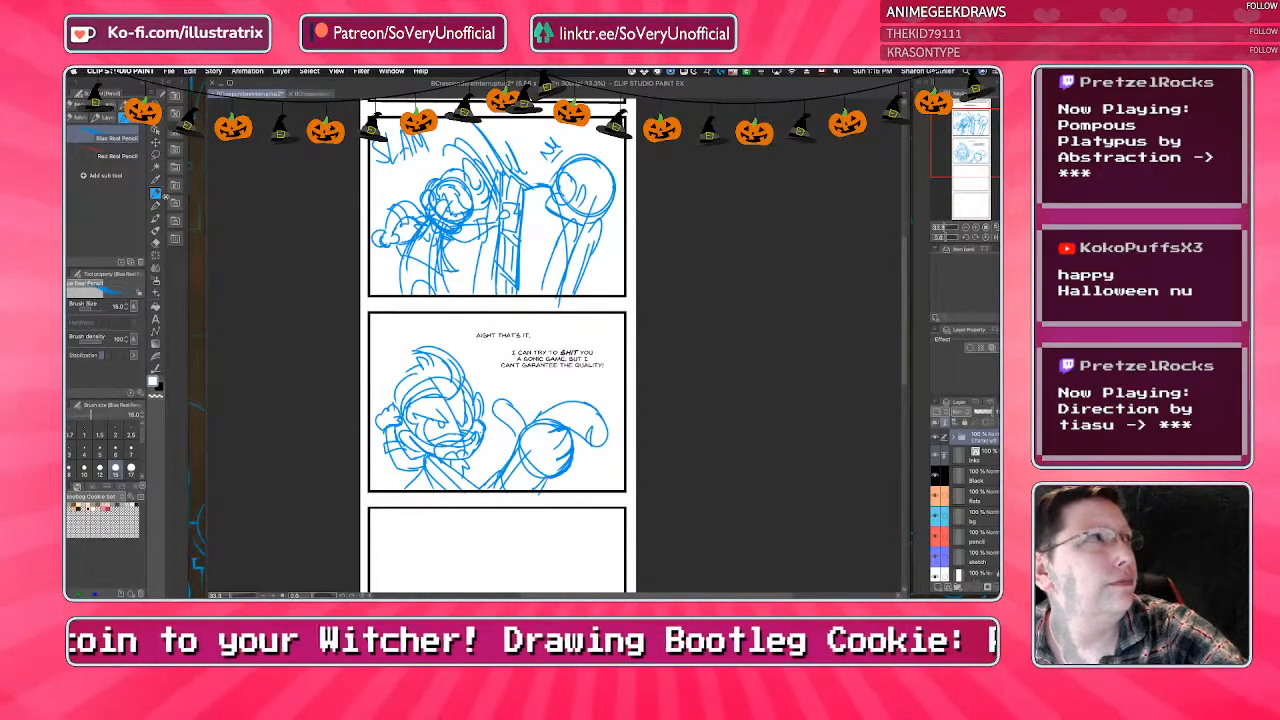
{"action": "scroll", "coordinate": [401, 459], "scroll_direction": "down", "scroll_amount": 3}
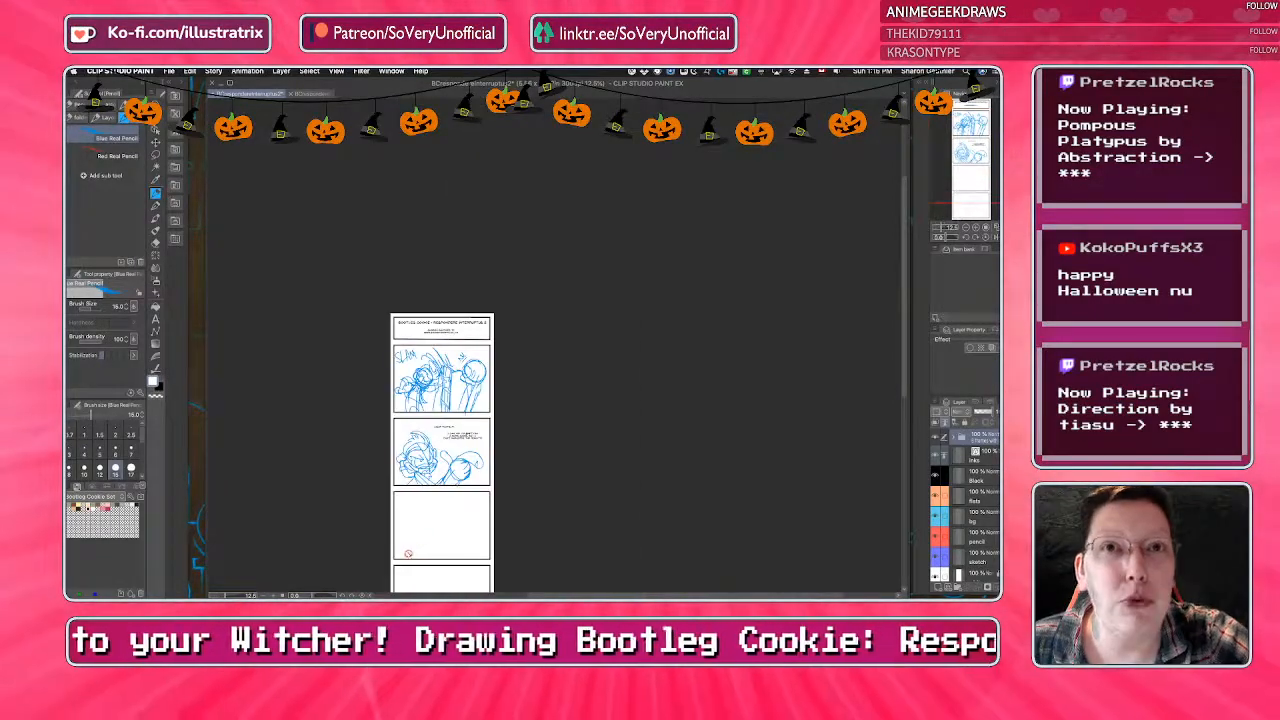
{"action": "scroll", "coordinate": [387, 552], "scroll_direction": "up", "scroll_amount": 4}
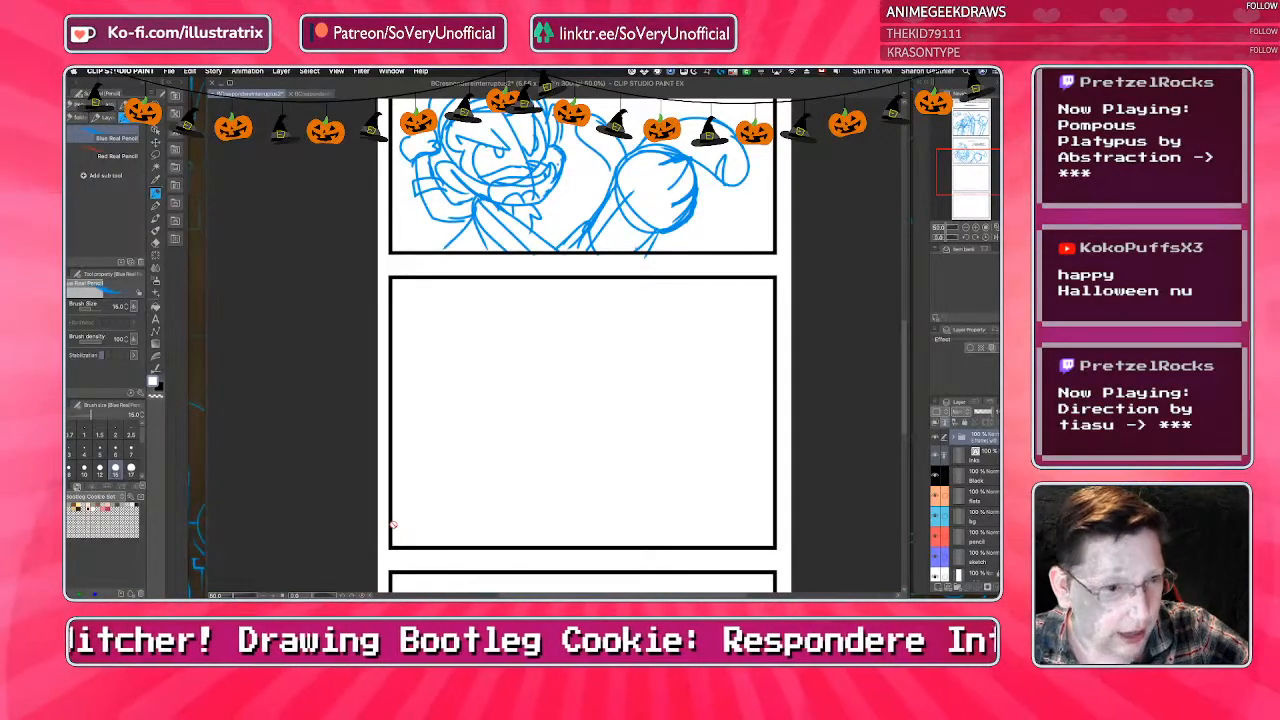
{"action": "left_click", "coordinate": [157, 205]}
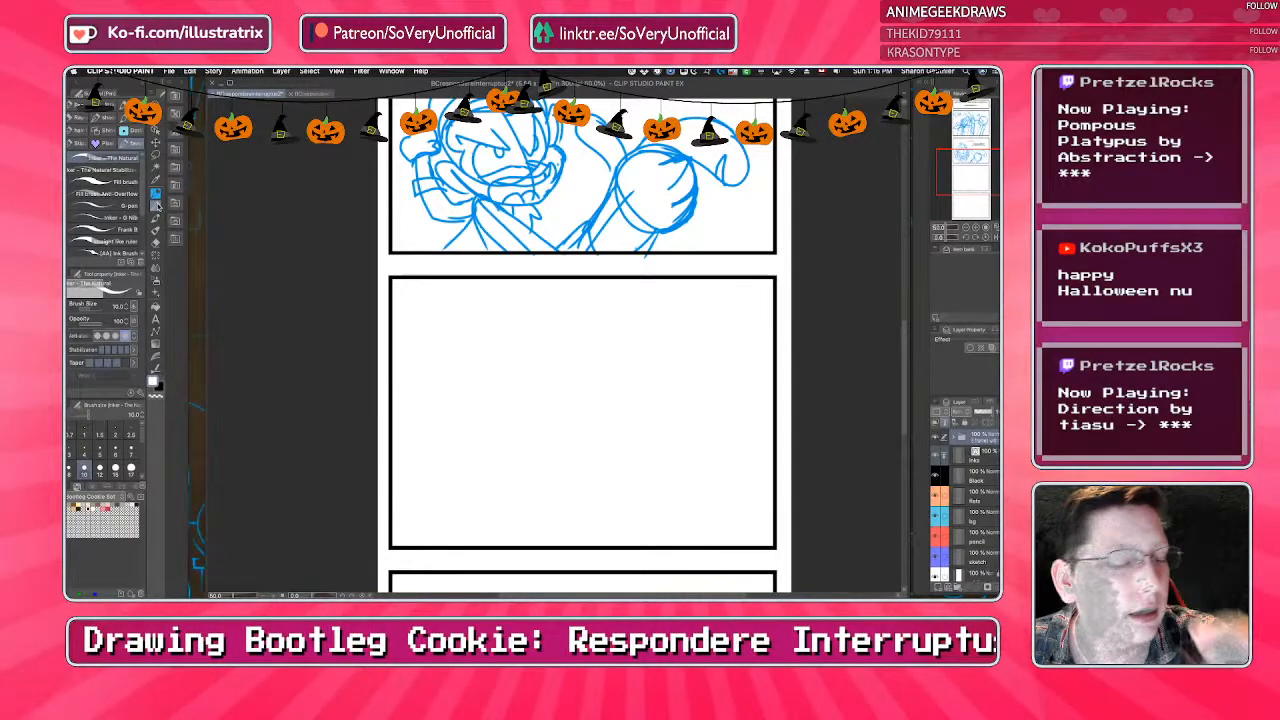
{"action": "scroll", "coordinate": [575, 508], "scroll_direction": "down", "scroll_amount": 1}
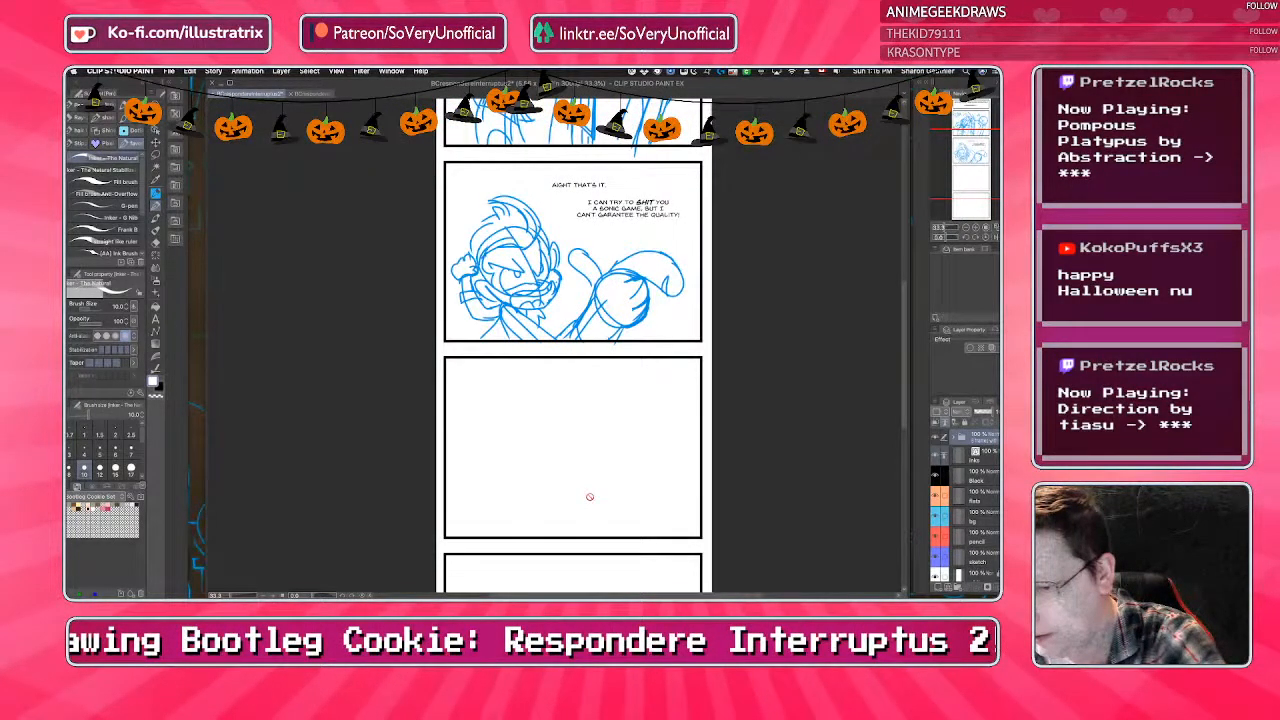
{"action": "scroll", "coordinate": [589, 497], "scroll_direction": "up", "scroll_amount": 2}
{"action": "key", "text": "p"}
{"action": "scroll", "coordinate": [467, 383], "scroll_direction": "down", "scroll_amount": 1}
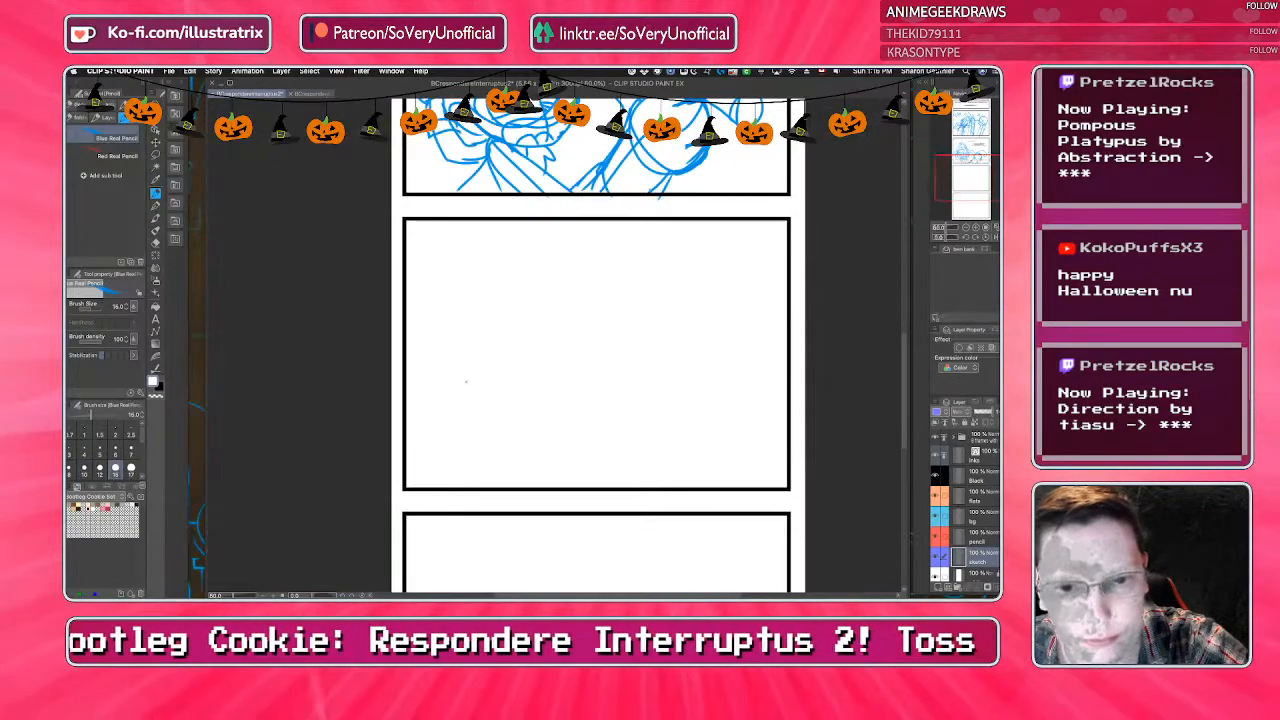
With brush size 20, sketch a tilted head circle in the third panel with curved face guidelines, a jaw and a diagonal body line.
{"action": "left_click_drag", "start_coordinate": [467, 383], "coordinate": [483, 394]}
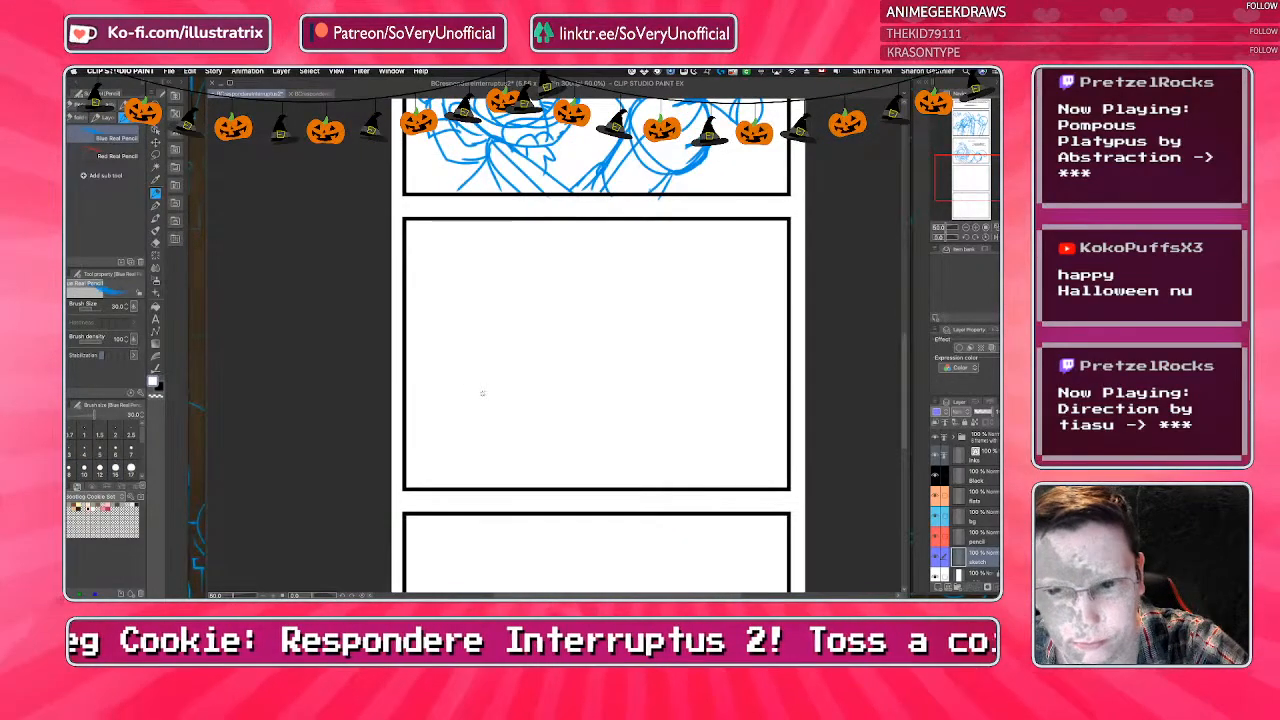
{"action": "mouse_move", "coordinate": [665, 317]}
{"action": "left_mouse_down"}
{"action": "mouse_move", "coordinate": [598, 398]}
{"action": "mouse_move", "coordinate": [665, 352]}
{"action": "left_mouse_up"}
{"action": "key", "text": "ctrl+z"}
{"action": "mouse_move", "coordinate": [670, 308]}
{"action": "left_mouse_down"}
{"action": "mouse_move", "coordinate": [555, 358]}
{"action": "mouse_move", "coordinate": [670, 310]}
{"action": "mouse_move", "coordinate": [505, 480]}
{"action": "mouse_move", "coordinate": [655, 345]}
{"action": "mouse_move", "coordinate": [620, 404]}
{"action": "left_mouse_up"}
{"action": "mouse_move", "coordinate": [563, 318]}
{"action": "left_mouse_down"}
{"action": "mouse_move", "coordinate": [668, 380]}
{"action": "mouse_move", "coordinate": [678, 403]}
{"action": "mouse_move", "coordinate": [578, 424]}
{"action": "left_mouse_up"}
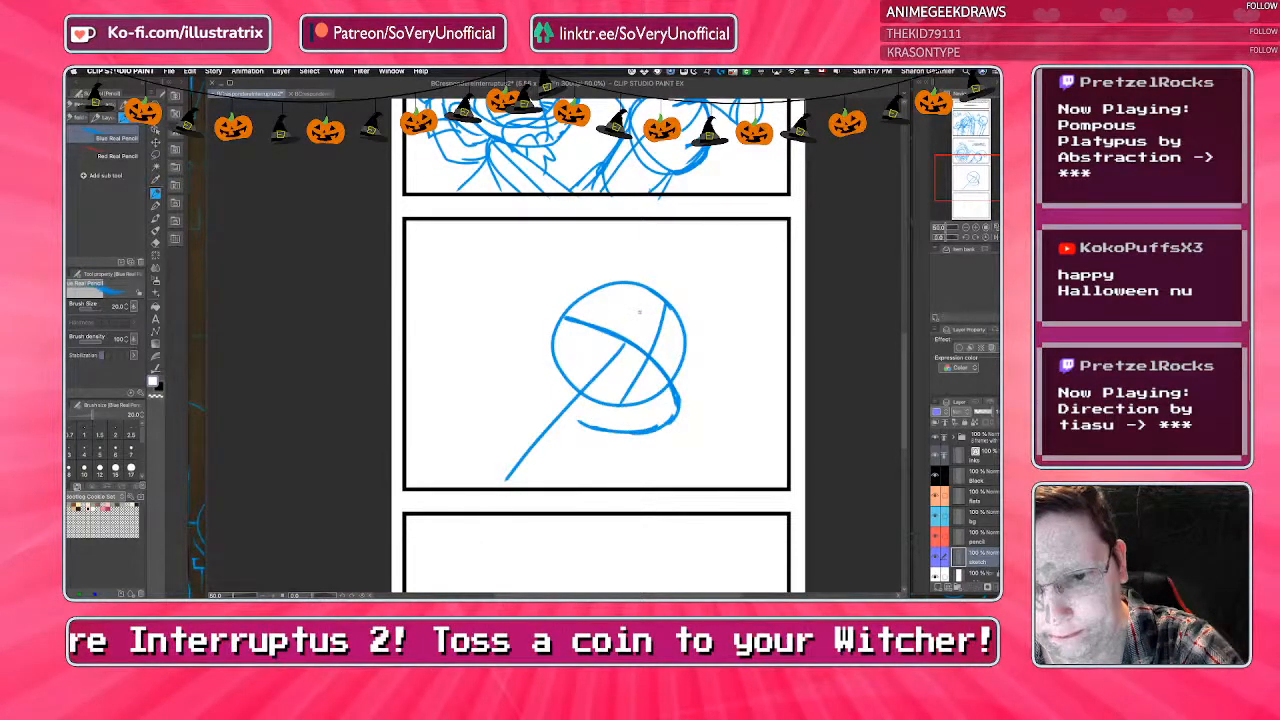
Draw the third-panel figure's large eye sockets with small pupils, a slanted brow and an open mouth showing teeth.
{"action": "left_click_drag", "start_coordinate": [639, 312], "coordinate": [676, 382]}
{"action": "mouse_move", "coordinate": [620, 274]}
{"action": "left_mouse_down"}
{"action": "mouse_move", "coordinate": [694, 350]}
{"action": "mouse_move", "coordinate": [623, 276]}
{"action": "mouse_move", "coordinate": [671, 318]}
{"action": "mouse_move", "coordinate": [643, 328]}
{"action": "mouse_move", "coordinate": [616, 305]}
{"action": "mouse_move", "coordinate": [664, 330]}
{"action": "mouse_move", "coordinate": [638, 347]}
{"action": "left_mouse_up"}
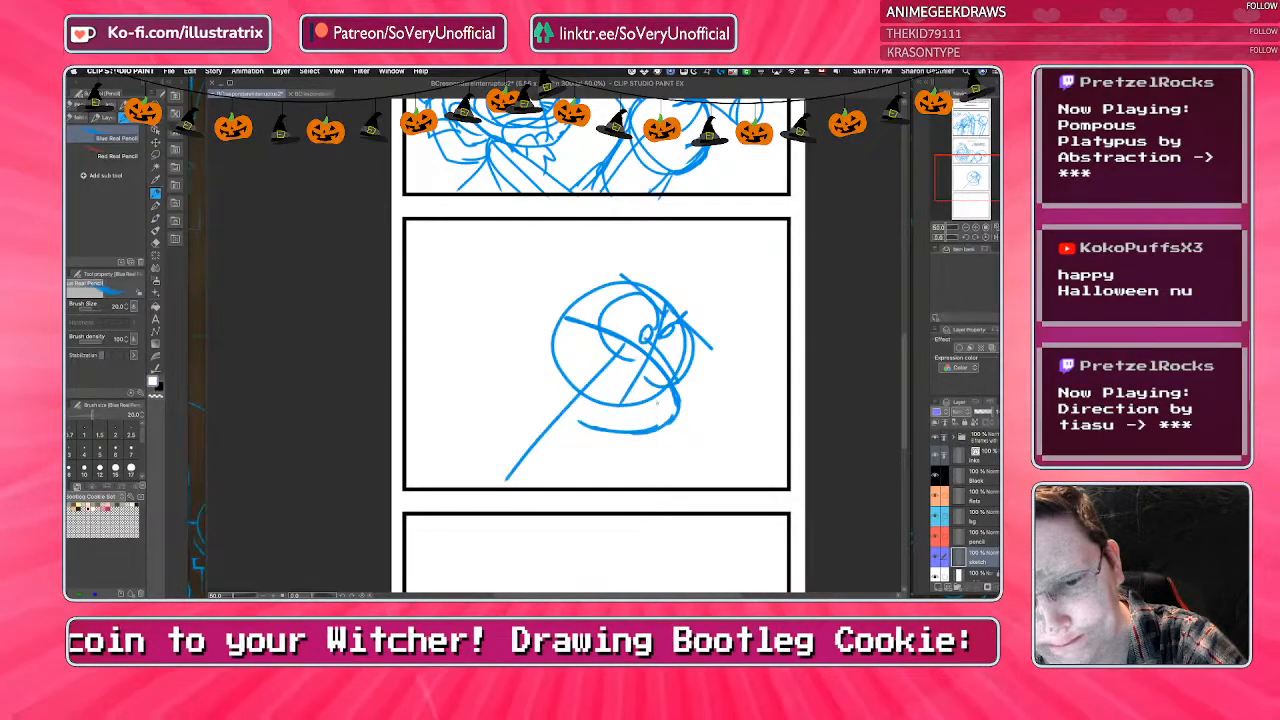
{"action": "mouse_move", "coordinate": [586, 348]}
{"action": "left_mouse_down"}
{"action": "mouse_move", "coordinate": [662, 420]}
{"action": "mouse_move", "coordinate": [590, 364]}
{"action": "mouse_move", "coordinate": [666, 400]}
{"action": "mouse_move", "coordinate": [638, 382]}
{"action": "left_mouse_up"}
Add the third-panel figure's ear and swept-up quiff, and strokes for the jaw corner and back of the neck.
{"action": "mouse_move", "coordinate": [570, 306]}
{"action": "left_mouse_down"}
{"action": "mouse_move", "coordinate": [540, 352]}
{"action": "mouse_move", "coordinate": [550, 314]}
{"action": "mouse_move", "coordinate": [558, 342]}
{"action": "mouse_move", "coordinate": [690, 254]}
{"action": "mouse_move", "coordinate": [708, 322]}
{"action": "left_mouse_up"}
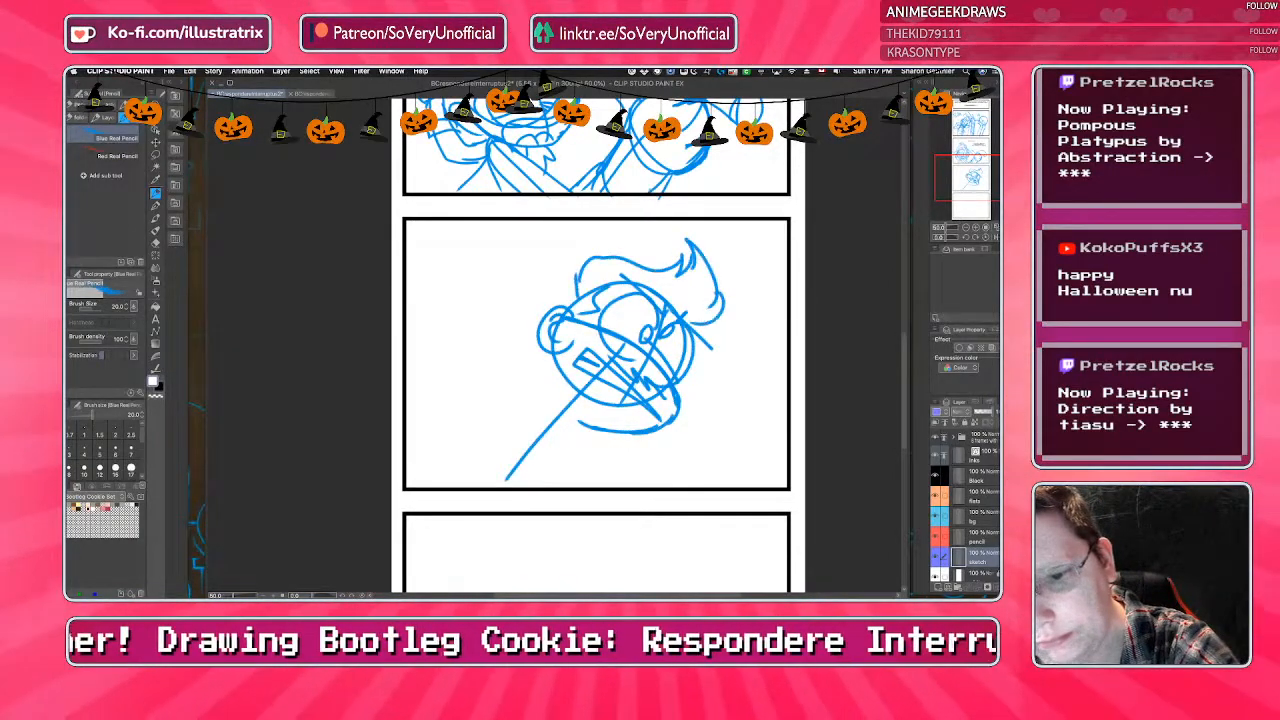
{"action": "left_click_drag", "start_coordinate": [552, 412], "coordinate": [574, 430]}
{"action": "left_click_drag", "start_coordinate": [566, 350], "coordinate": [528, 398]}
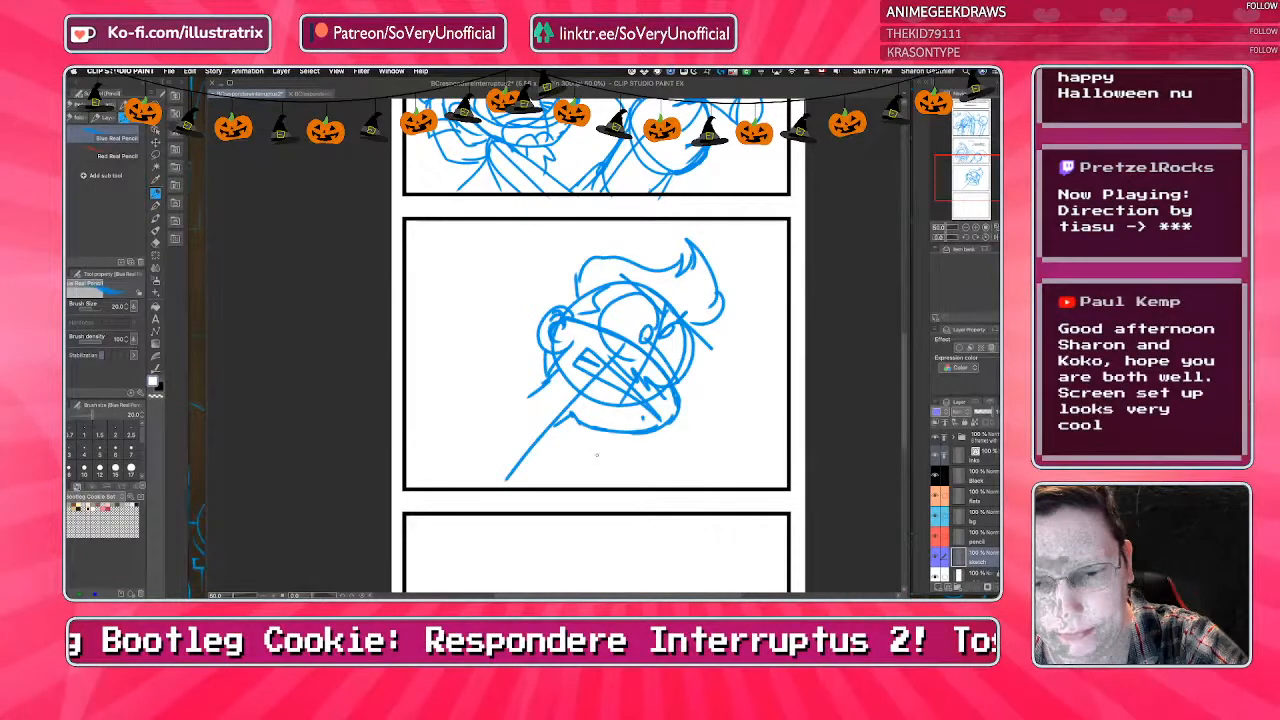
{"action": "key", "text": "super+minus"}
{"action": "left_click_drag", "start_coordinate": [597, 325], "coordinate": [622, 583]}
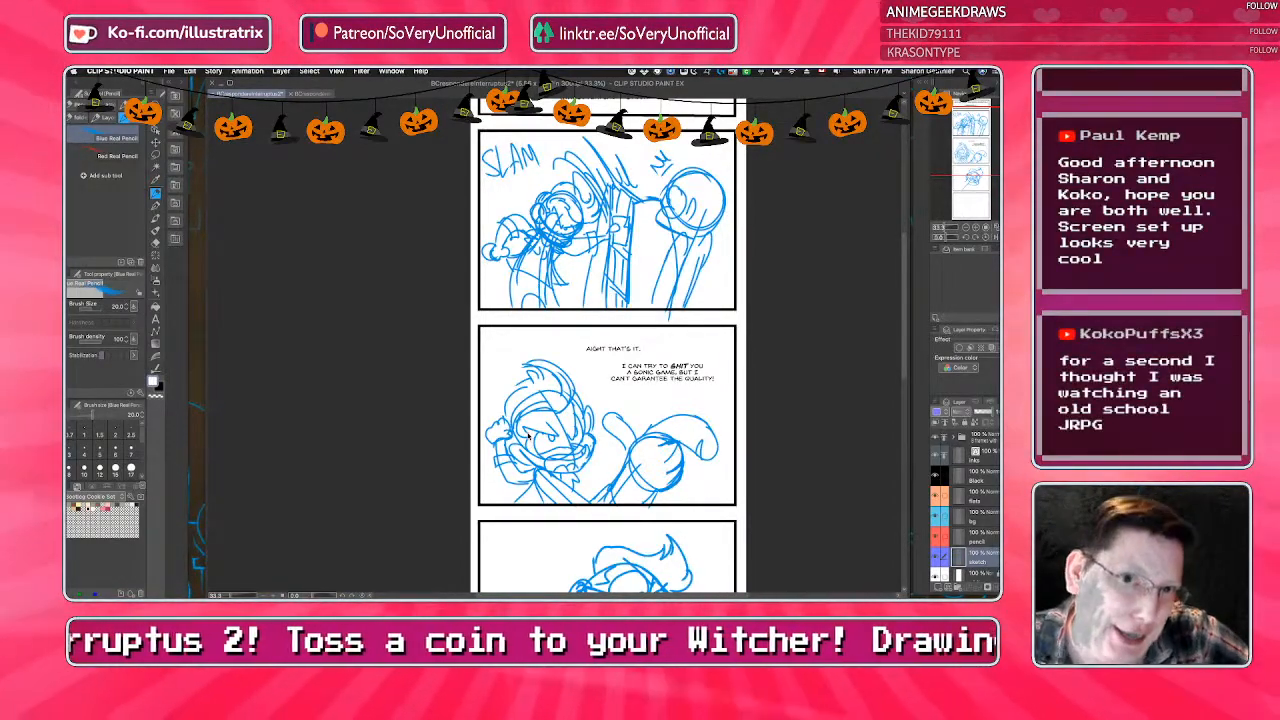
{"action": "mouse_move", "coordinate": [207, 336]}
{"action": "left_mouse_down"}
{"action": "mouse_move", "coordinate": [690, 328]}
{"action": "mouse_move", "coordinate": [665, 325]}
{"action": "mouse_move", "coordinate": [640, 352]}
{"action": "mouse_move", "coordinate": [202, 327]}
{"action": "left_mouse_up"}
{"action": "left_click", "coordinate": [387, 90]}
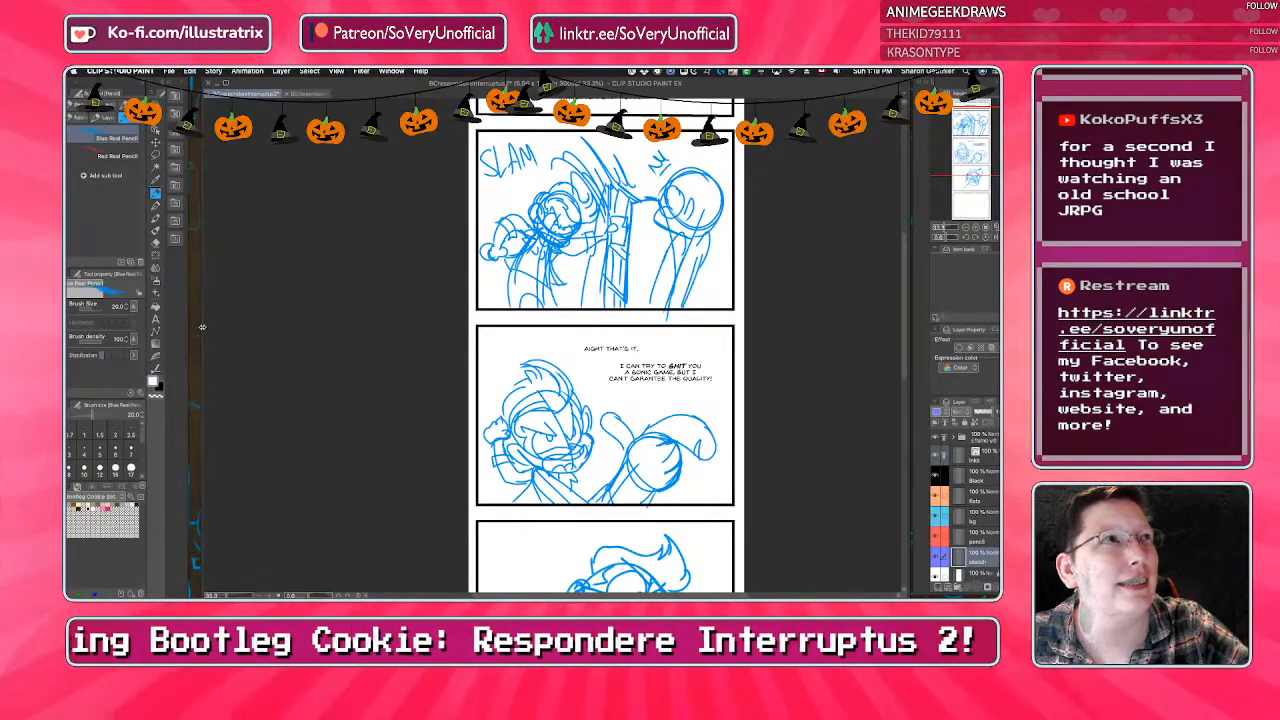
{"action": "scroll", "coordinate": [470, 348], "scroll_direction": "down", "scroll_amount": 3}
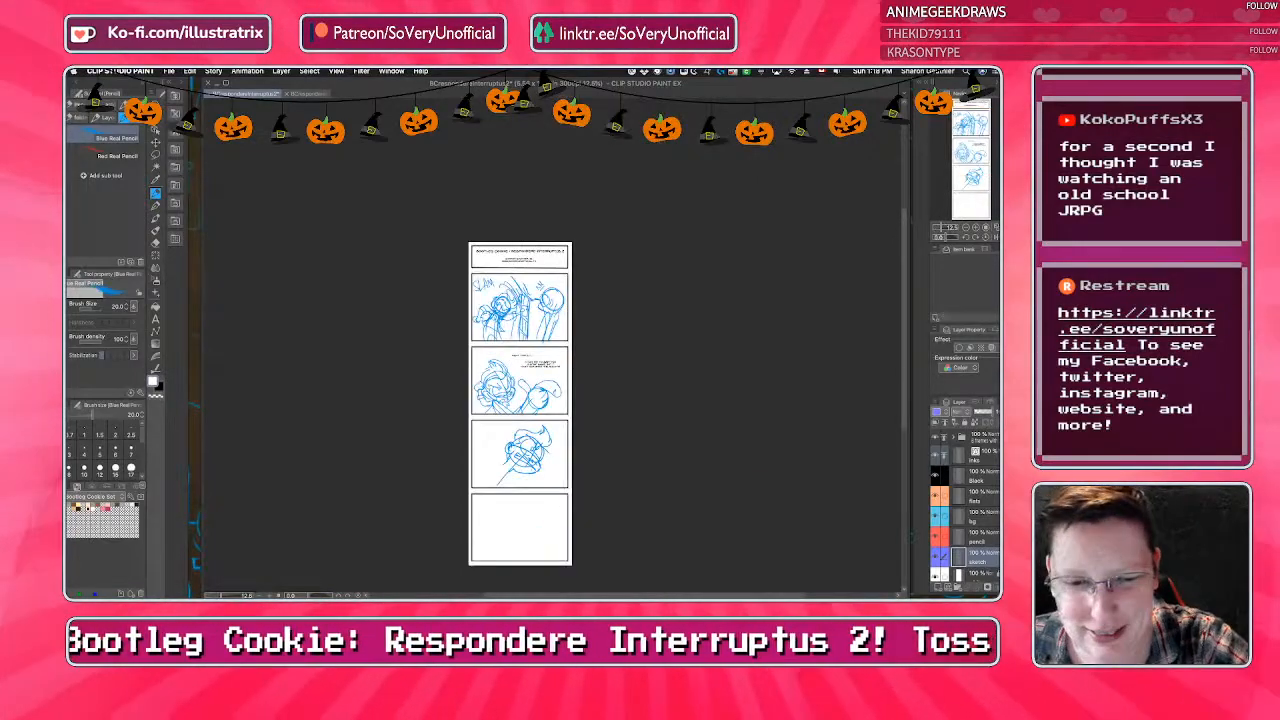
{"action": "scroll", "coordinate": [528, 488], "scroll_direction": "up", "scroll_amount": 3}
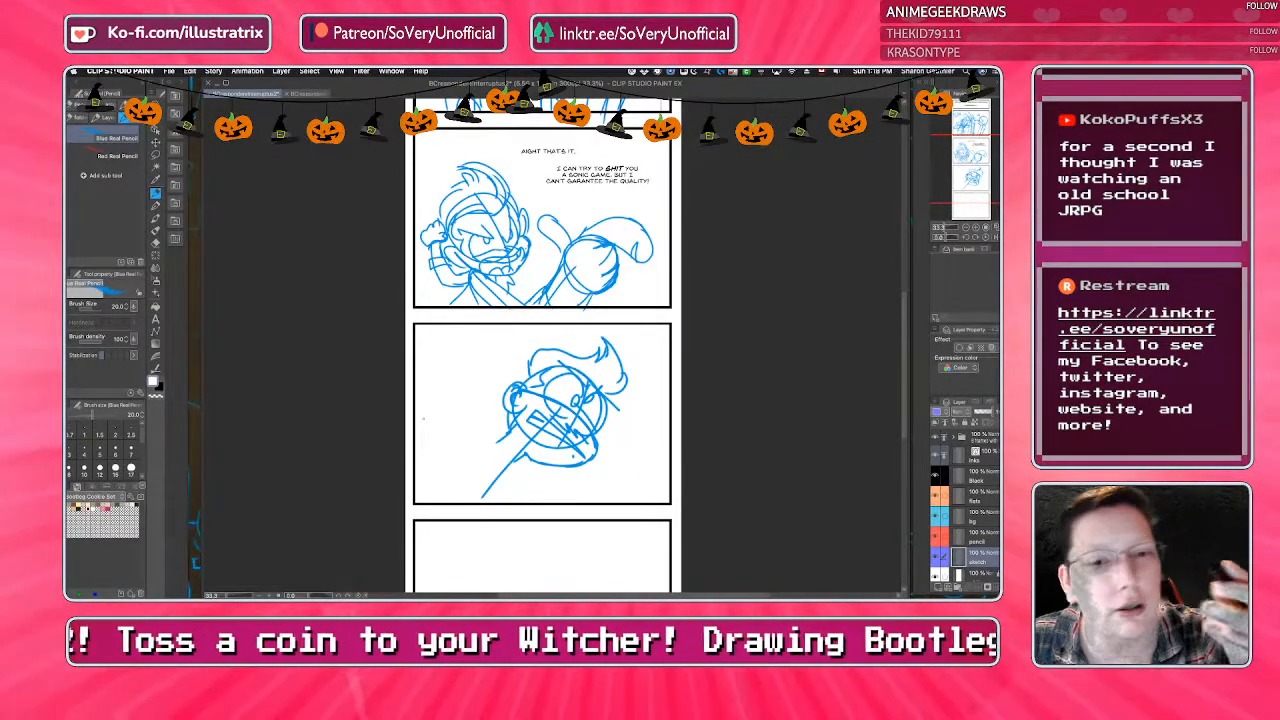
Sketch the third-panel figure's far shoulder curve and a clenched fist beneath the chin at the panel's lower border.
{"action": "scroll", "coordinate": [420, 415], "scroll_direction": "down", "scroll_amount": 1}
{"action": "scroll", "coordinate": [479, 503], "scroll_direction": "up", "scroll_amount": 3}
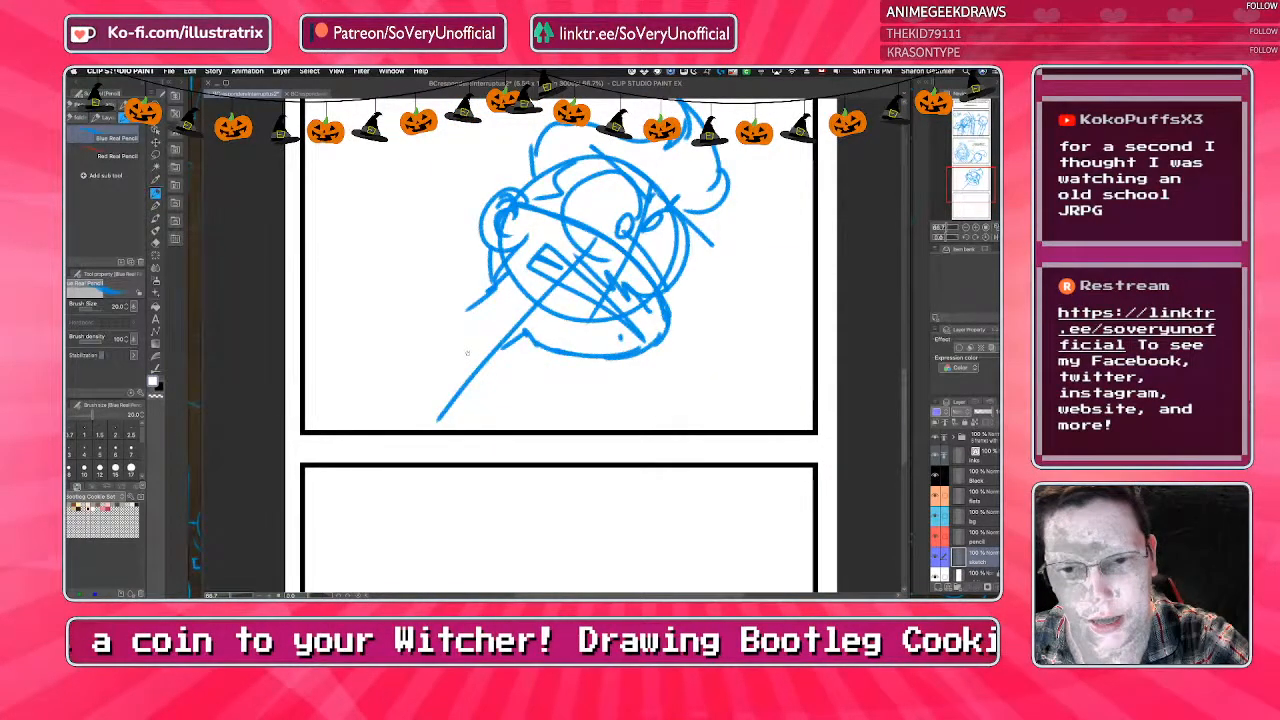
{"action": "mouse_move", "coordinate": [500, 343]}
{"action": "left_mouse_down"}
{"action": "mouse_move", "coordinate": [548, 370]}
{"action": "mouse_move", "coordinate": [538, 412]}
{"action": "left_mouse_up"}
{"action": "left_click_drag", "start_coordinate": [632, 374], "coordinate": [662, 427]}
{"action": "mouse_move", "coordinate": [627, 405]}
{"action": "left_mouse_down"}
{"action": "mouse_move", "coordinate": [670, 390]}
{"action": "mouse_move", "coordinate": [626, 410]}
{"action": "mouse_move", "coordinate": [674, 417]}
{"action": "left_mouse_up"}
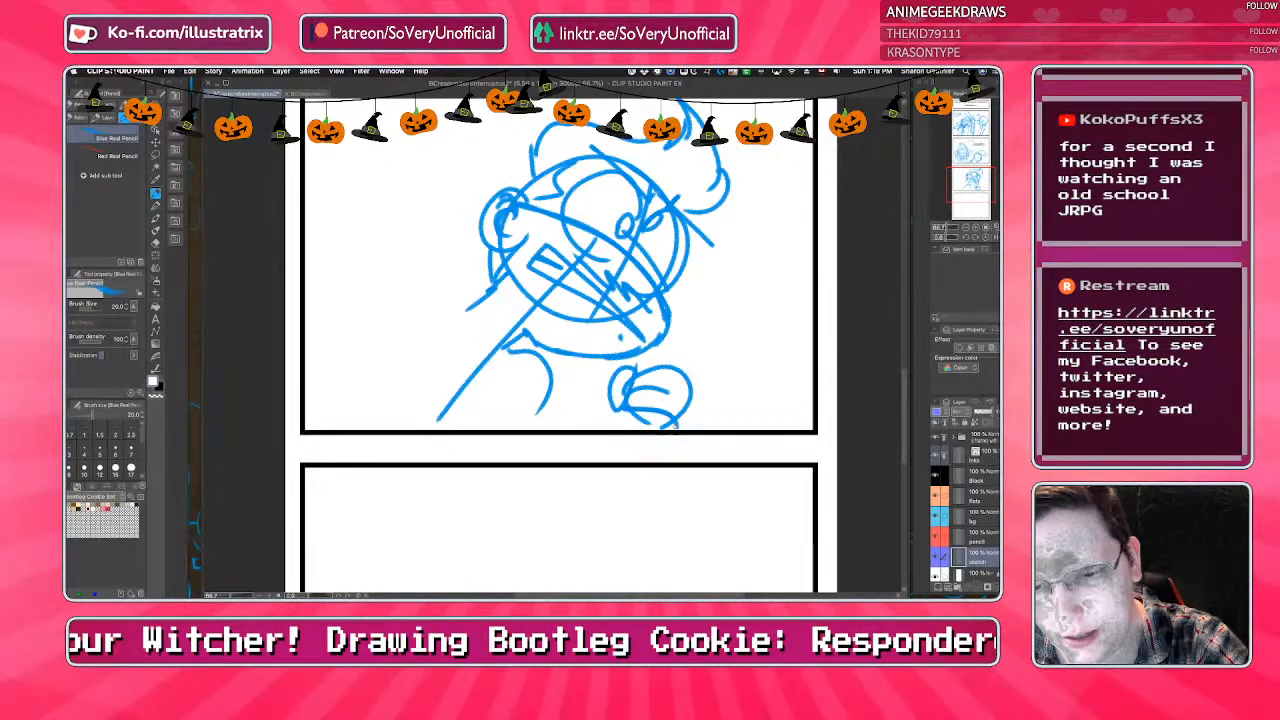
{"action": "left_click_drag", "start_coordinate": [660, 365], "coordinate": [688, 428]}
{"action": "mouse_move", "coordinate": [618, 410]}
{"action": "left_mouse_down"}
{"action": "mouse_move", "coordinate": [628, 430]}
{"action": "mouse_move", "coordinate": [600, 426]}
{"action": "left_mouse_up"}
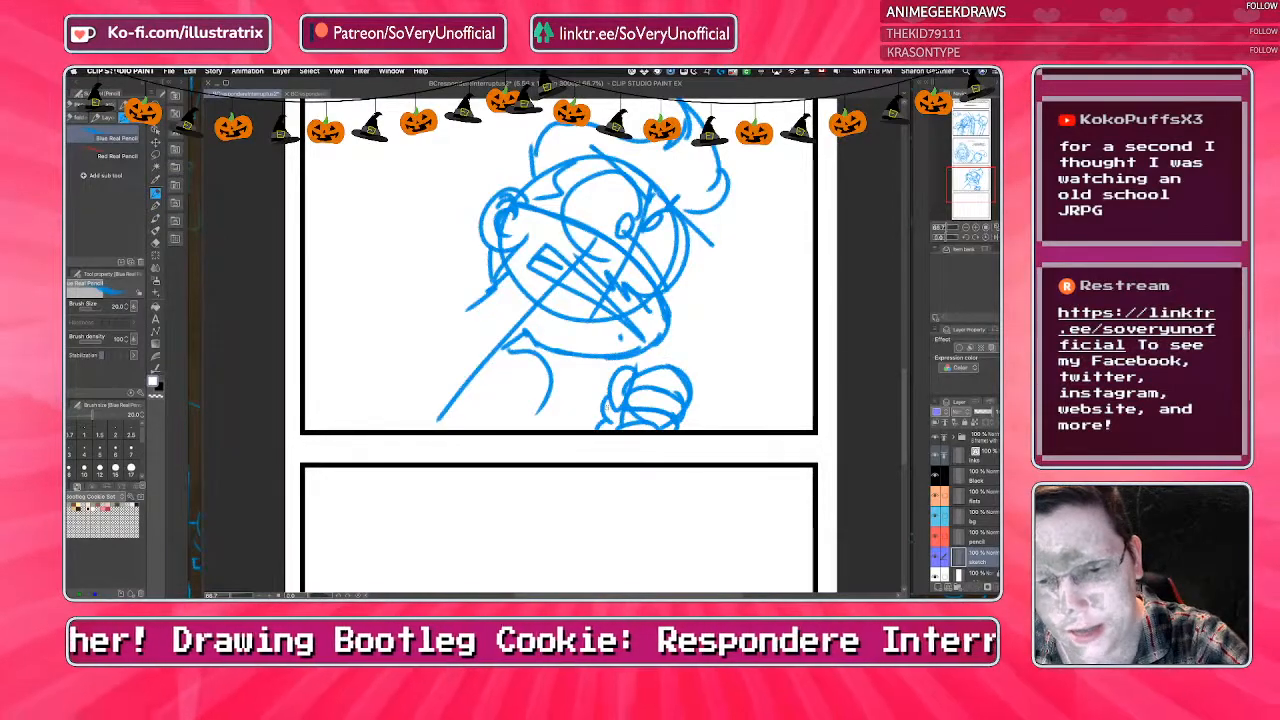
Sketch the figure's second clenched fist, with curled fingers and thumb, on the near side at the panel's lower border.
{"action": "mouse_move", "coordinate": [388, 418]}
{"action": "left_mouse_down"}
{"action": "mouse_move", "coordinate": [386, 430]}
{"action": "mouse_move", "coordinate": [462, 392]}
{"action": "mouse_move", "coordinate": [378, 370]}
{"action": "mouse_move", "coordinate": [458, 384]}
{"action": "left_mouse_up"}
{"action": "mouse_move", "coordinate": [436, 370]}
{"action": "left_mouse_down"}
{"action": "mouse_move", "coordinate": [405, 381]}
{"action": "mouse_move", "coordinate": [446, 370]}
{"action": "left_mouse_up"}
{"action": "left_click_drag", "start_coordinate": [446, 380], "coordinate": [452, 396]}
{"action": "mouse_move", "coordinate": [404, 396]}
{"action": "left_mouse_down"}
{"action": "mouse_move", "coordinate": [452, 384]}
{"action": "mouse_move", "coordinate": [446, 408]}
{"action": "left_mouse_up"}
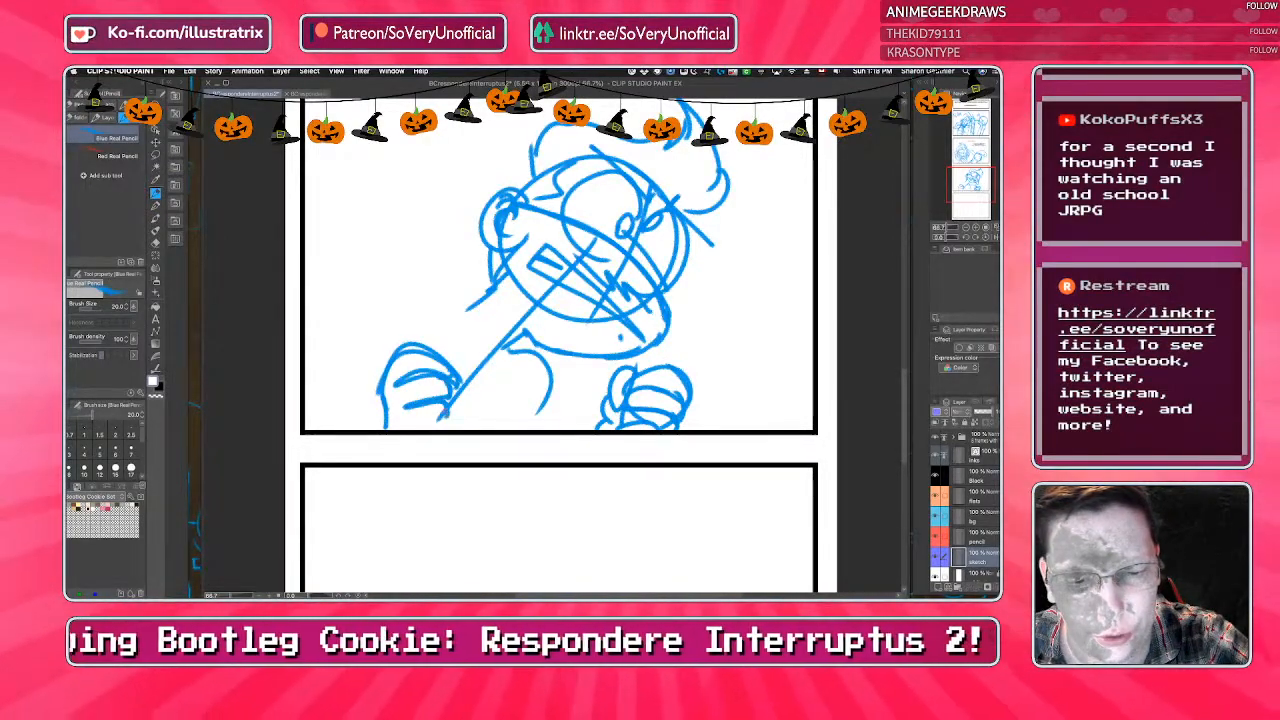
{"action": "left_click_drag", "start_coordinate": [442, 352], "coordinate": [466, 400]}
{"action": "left_click_drag", "start_coordinate": [452, 392], "coordinate": [462, 414]}
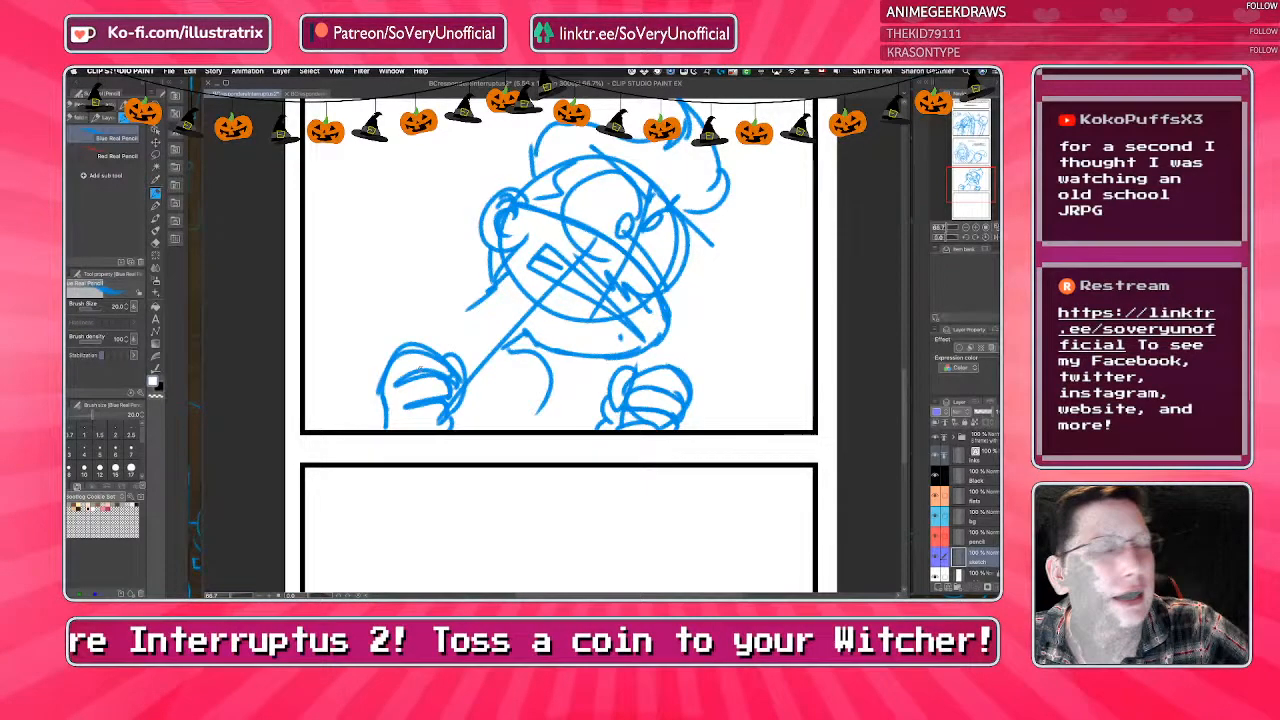
Draw a large rounded near-shoulder arc behind the neck and forearm lines running back from both fists, redoing misplaced strokes.
{"action": "left_click_drag", "start_coordinate": [462, 305], "coordinate": [336, 393]}
{"action": "key", "text": "ctrl+z"}
{"action": "mouse_move", "coordinate": [460, 330]}
{"action": "left_mouse_down"}
{"action": "mouse_move", "coordinate": [445, 283]}
{"action": "mouse_move", "coordinate": [312, 380]}
{"action": "left_mouse_up"}
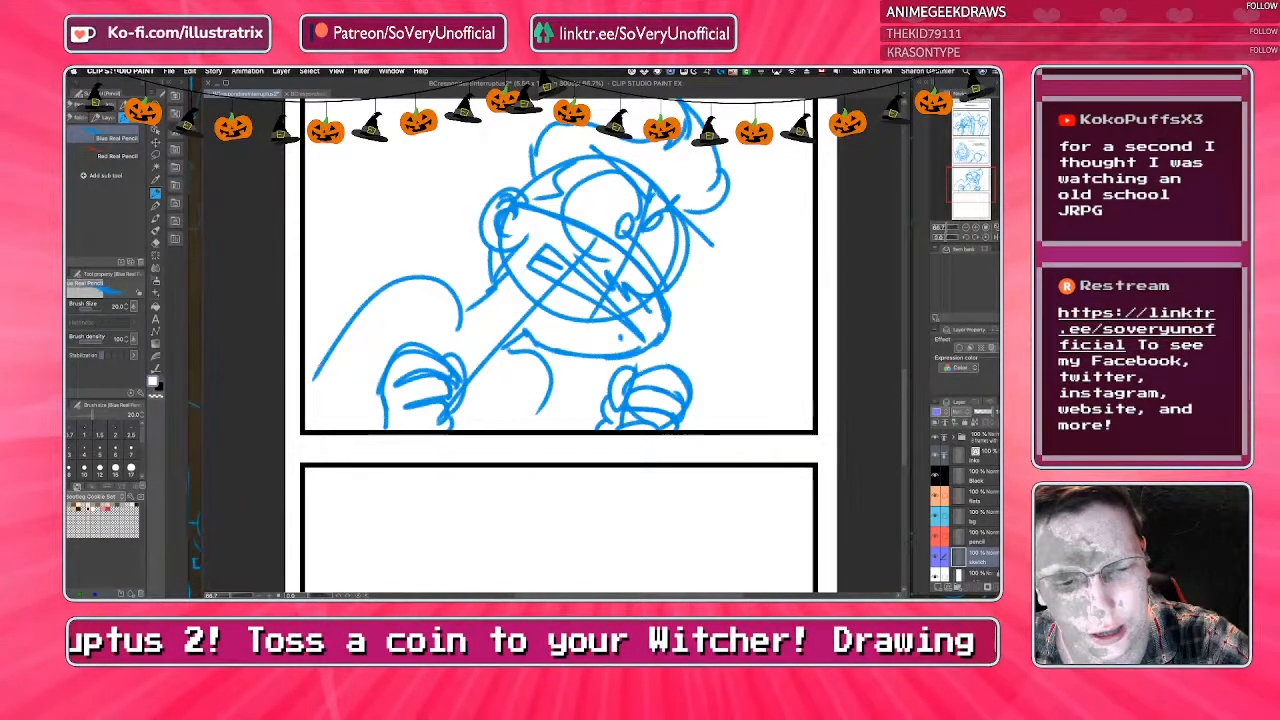
{"action": "left_click_drag", "start_coordinate": [382, 400], "coordinate": [306, 422]}
{"action": "left_click_drag", "start_coordinate": [598, 418], "coordinate": [522, 429]}
{"action": "key", "text": "ctrl+z"}
{"action": "left_click_drag", "start_coordinate": [603, 409], "coordinate": [535, 429]}
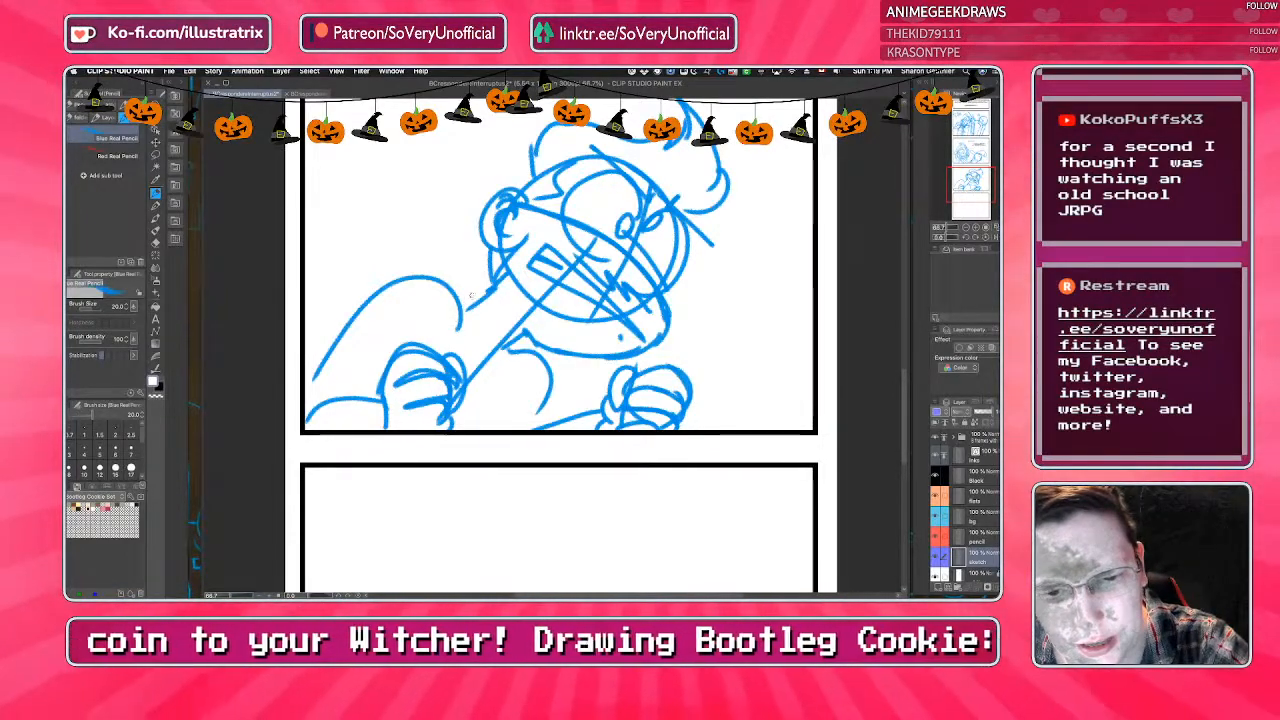
Connect the neck to the shoulder, rough in the collar and chest, and add contour strokes to both forearms.
{"action": "left_click_drag", "start_coordinate": [457, 304], "coordinate": [482, 296]}
{"action": "left_click_drag", "start_coordinate": [527, 342], "coordinate": [531, 390]}
{"action": "left_click_drag", "start_coordinate": [523, 384], "coordinate": [516, 407]}
{"action": "left_click_drag", "start_coordinate": [516, 340], "coordinate": [478, 441]}
{"action": "mouse_move", "coordinate": [472, 297]}
{"action": "left_mouse_down"}
{"action": "mouse_move", "coordinate": [460, 374]}
{"action": "mouse_move", "coordinate": [516, 408]}
{"action": "mouse_move", "coordinate": [515, 432]}
{"action": "mouse_move", "coordinate": [530, 427]}
{"action": "left_mouse_up"}
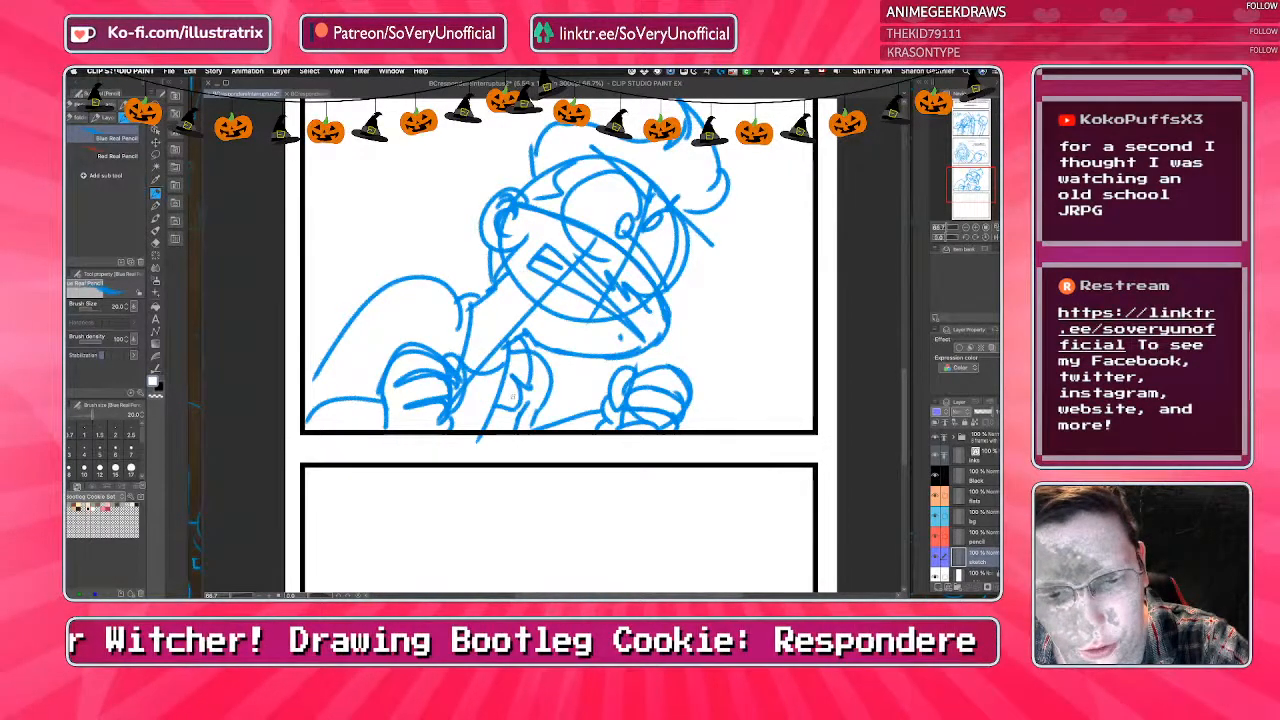
{"action": "left_click_drag", "start_coordinate": [446, 341], "coordinate": [441, 349]}
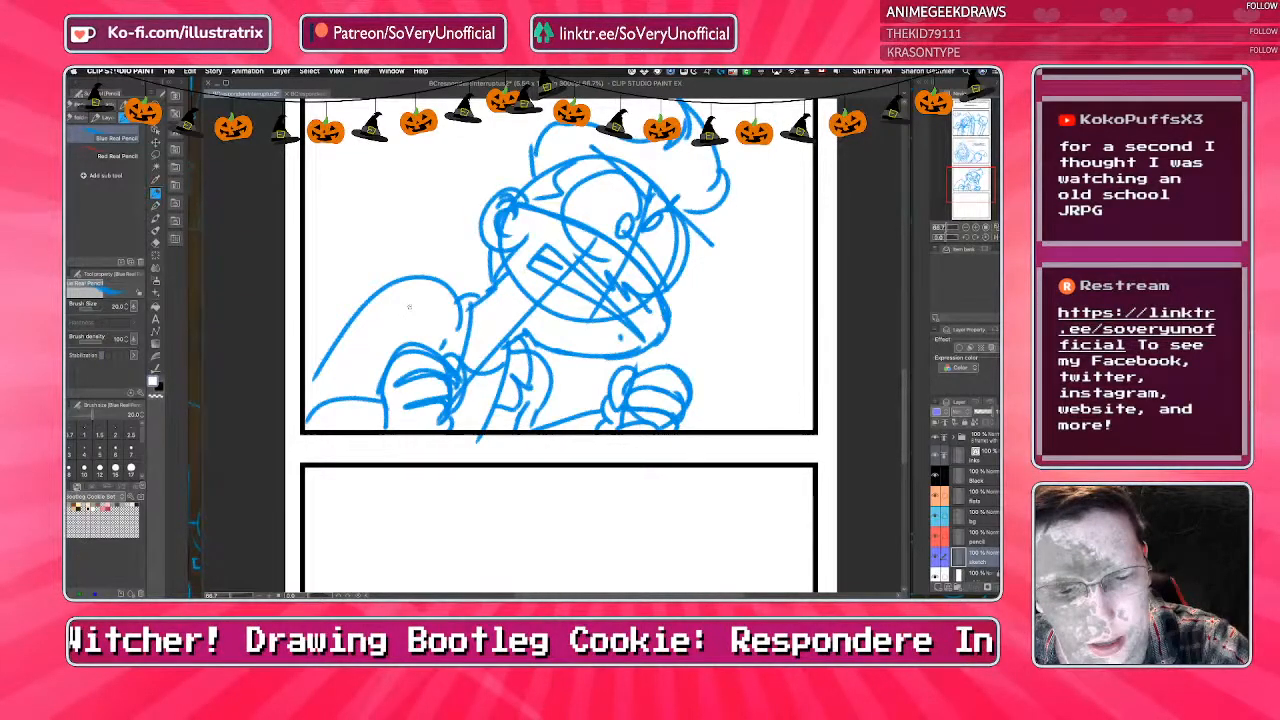
{"action": "left_click_drag", "start_coordinate": [303, 425], "coordinate": [366, 391]}
{"action": "left_click_drag", "start_coordinate": [552, 427], "coordinate": [583, 404]}
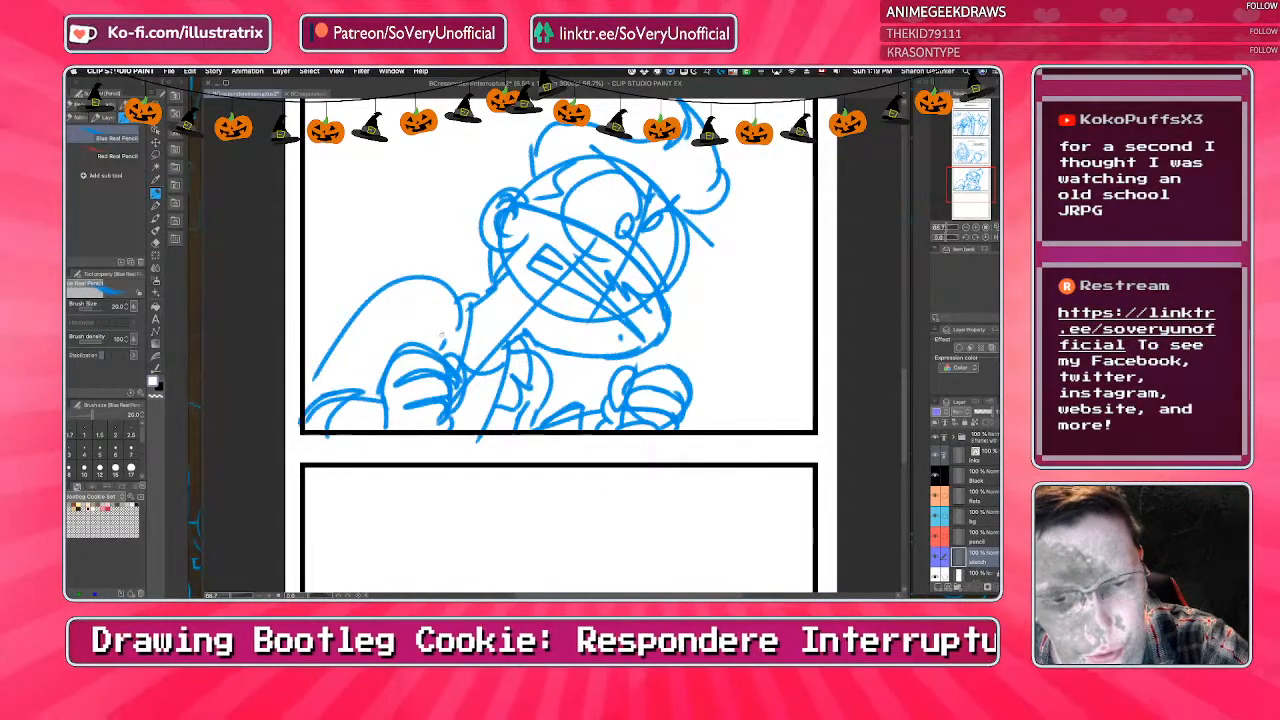
Add strain lines on the figure's neck and a few small effect marks in front of the mouth.
{"action": "scroll", "coordinate": [478, 428], "scroll_direction": "down", "scroll_amount": 2}
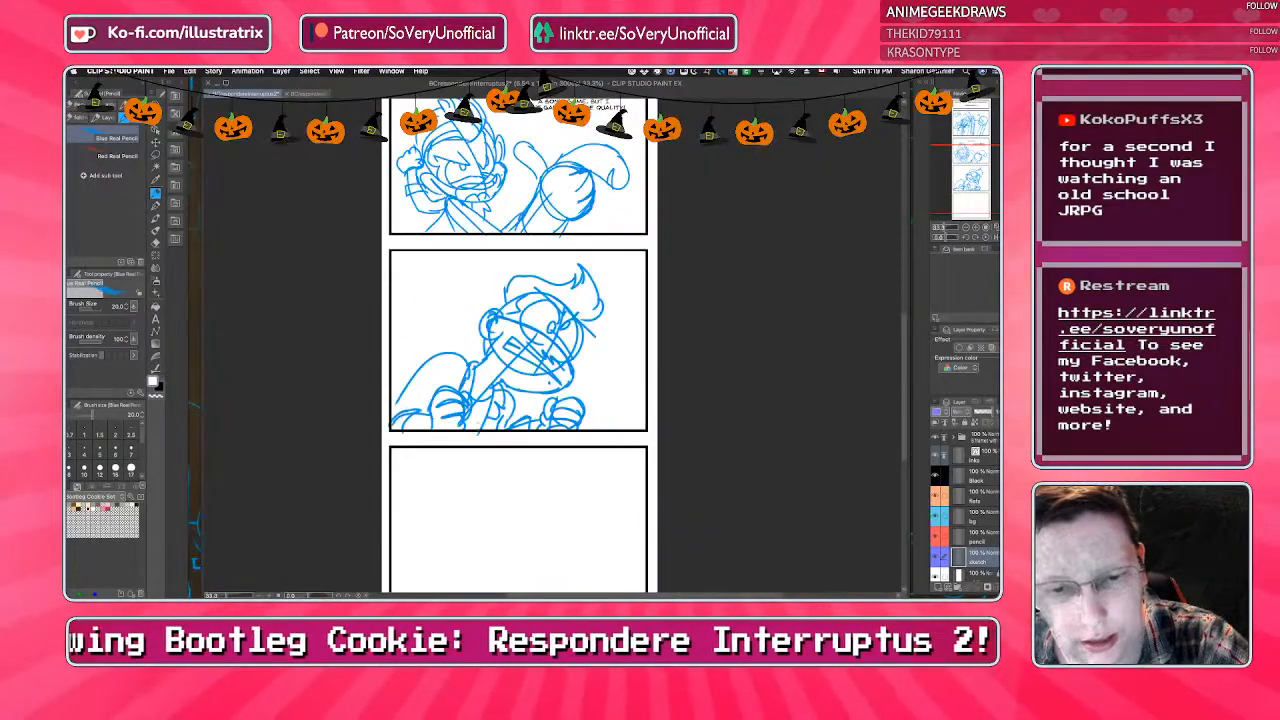
{"action": "scroll", "coordinate": [511, 332], "scroll_direction": "up", "scroll_amount": 2}
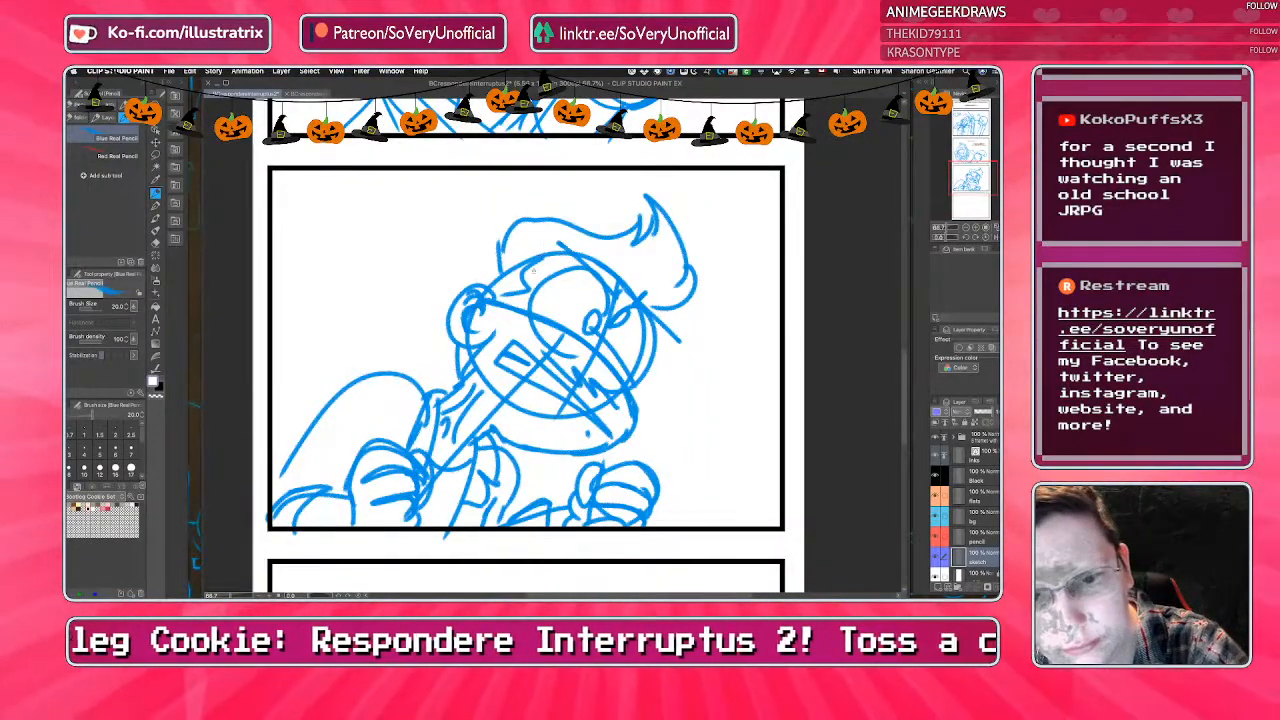
{"action": "mouse_move", "coordinate": [658, 372]}
{"action": "left_mouse_down"}
{"action": "mouse_move", "coordinate": [689, 413]}
{"action": "mouse_move", "coordinate": [662, 448]}
{"action": "left_mouse_up"}
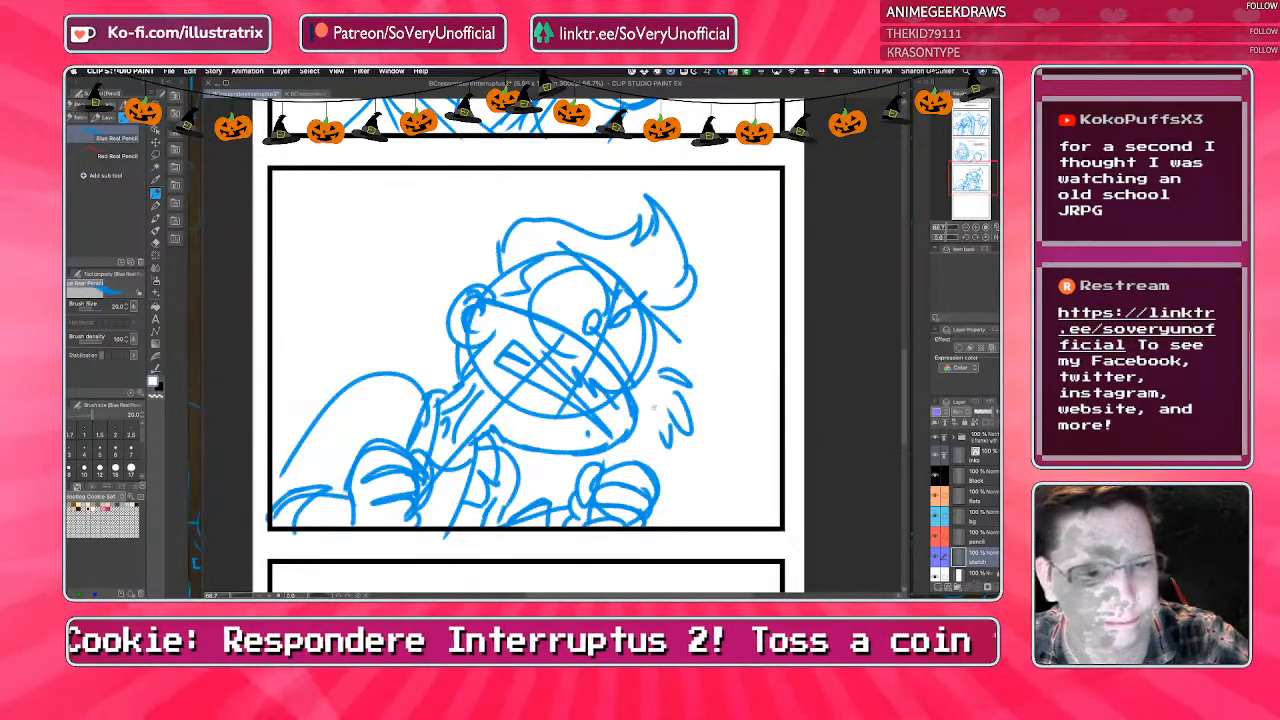
Add the text "HNNNNNNNNNNNG!!!" in the empty space above the figure in the third panel.
{"action": "key", "text": "t"}
{"action": "left_click", "coordinate": [312, 224]}
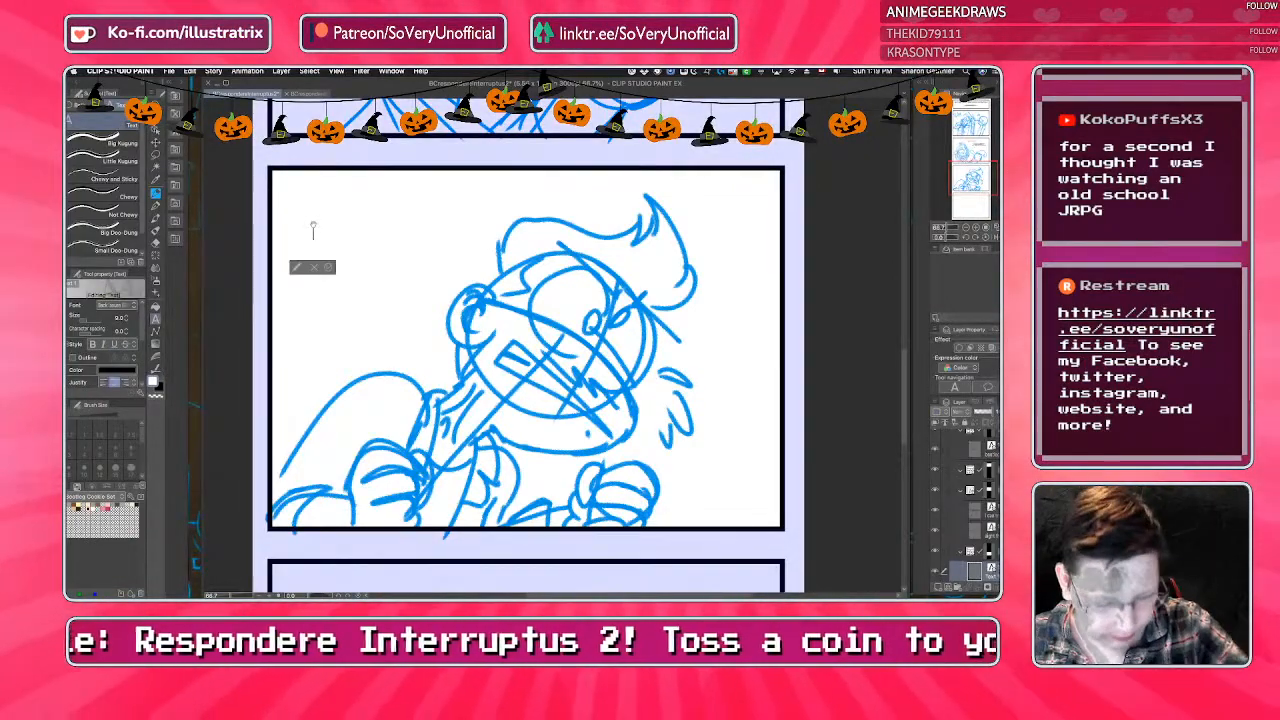
{"action": "type", "text": "HNNNNNNNNNNN"}
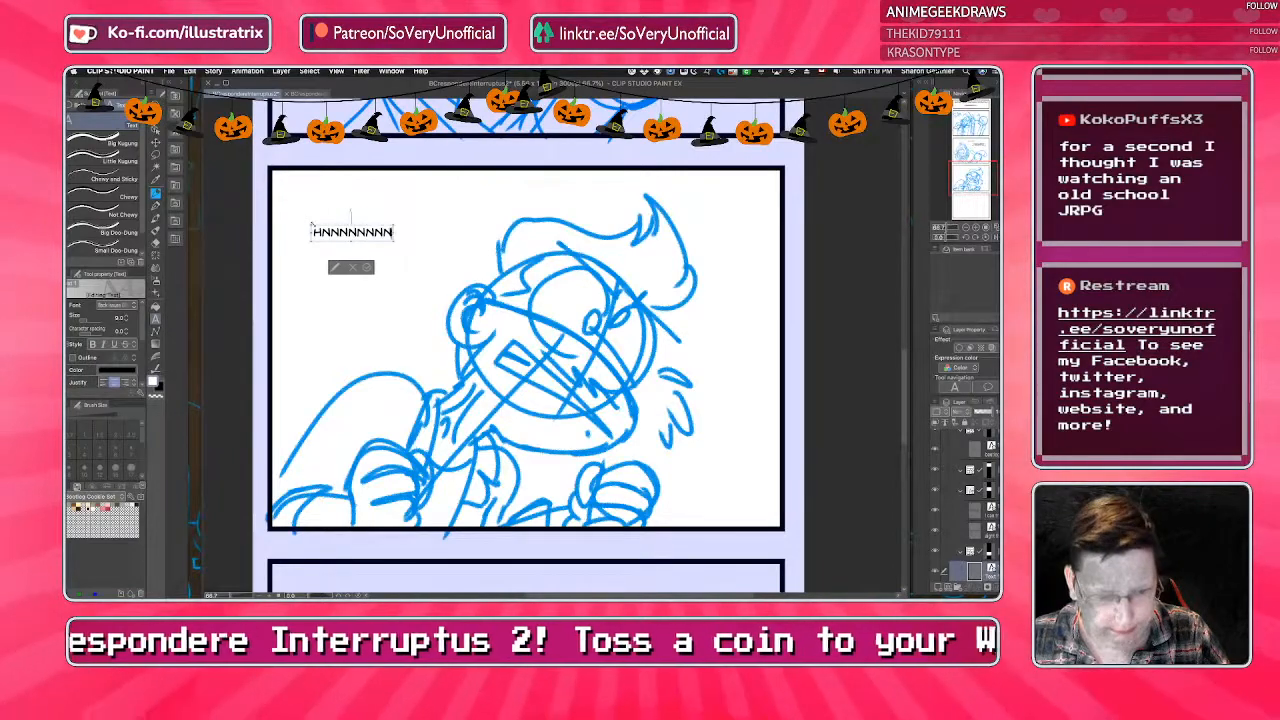
{"action": "type", "text": "G!!!"}
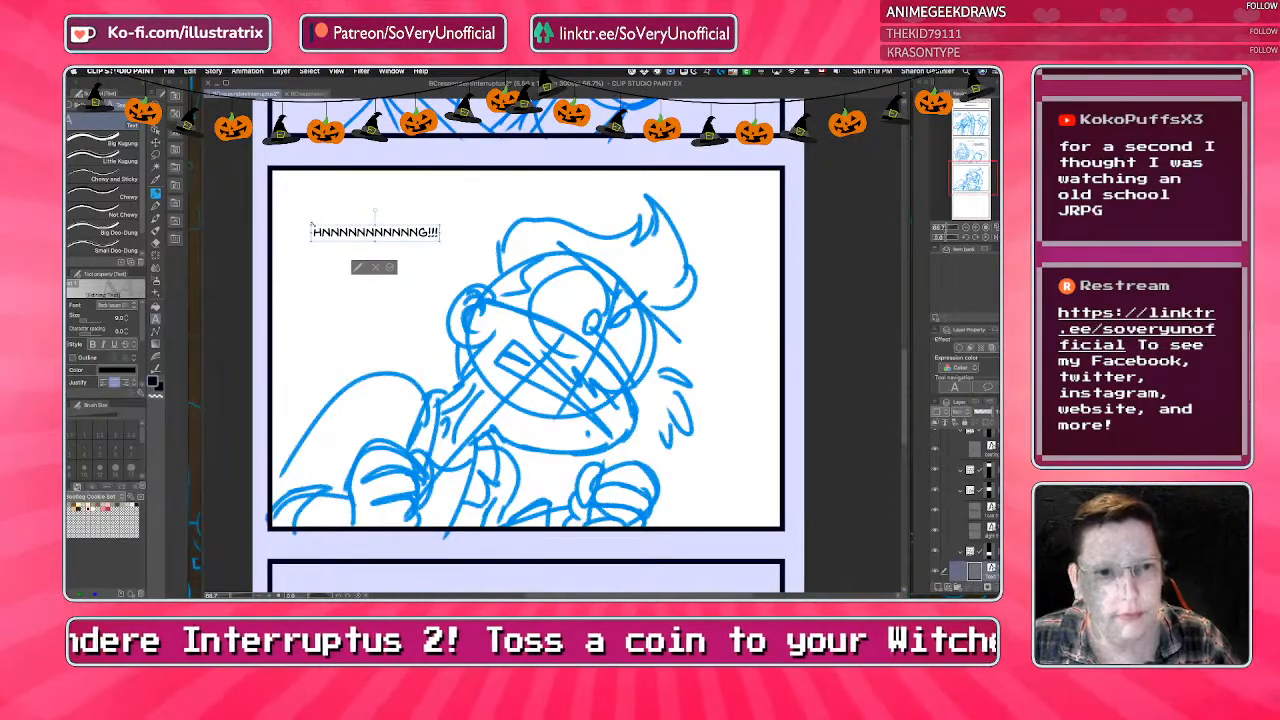
Change the shout's font to a heavy slanted one from the Sound Effects list and enlarge it across the panel's upper part.
{"action": "left_click_drag", "start_coordinate": [312, 232], "coordinate": [440, 233]}
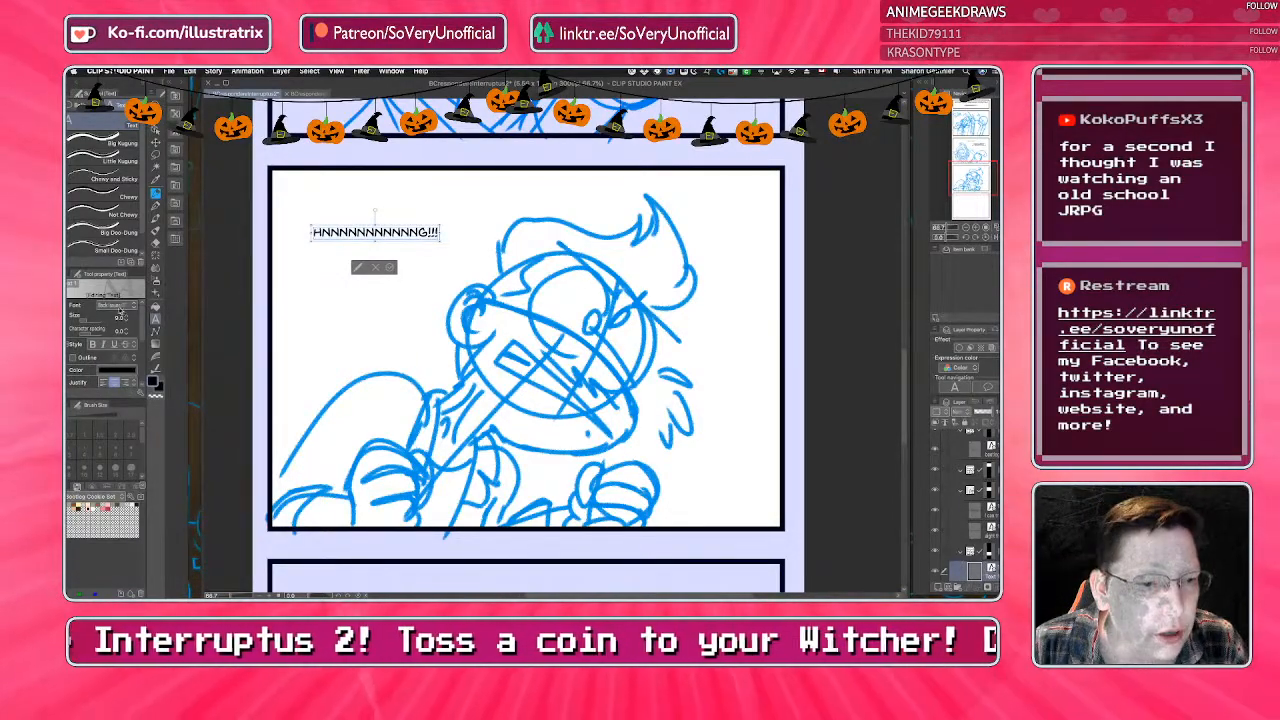
{"action": "left_click", "coordinate": [119, 308]}
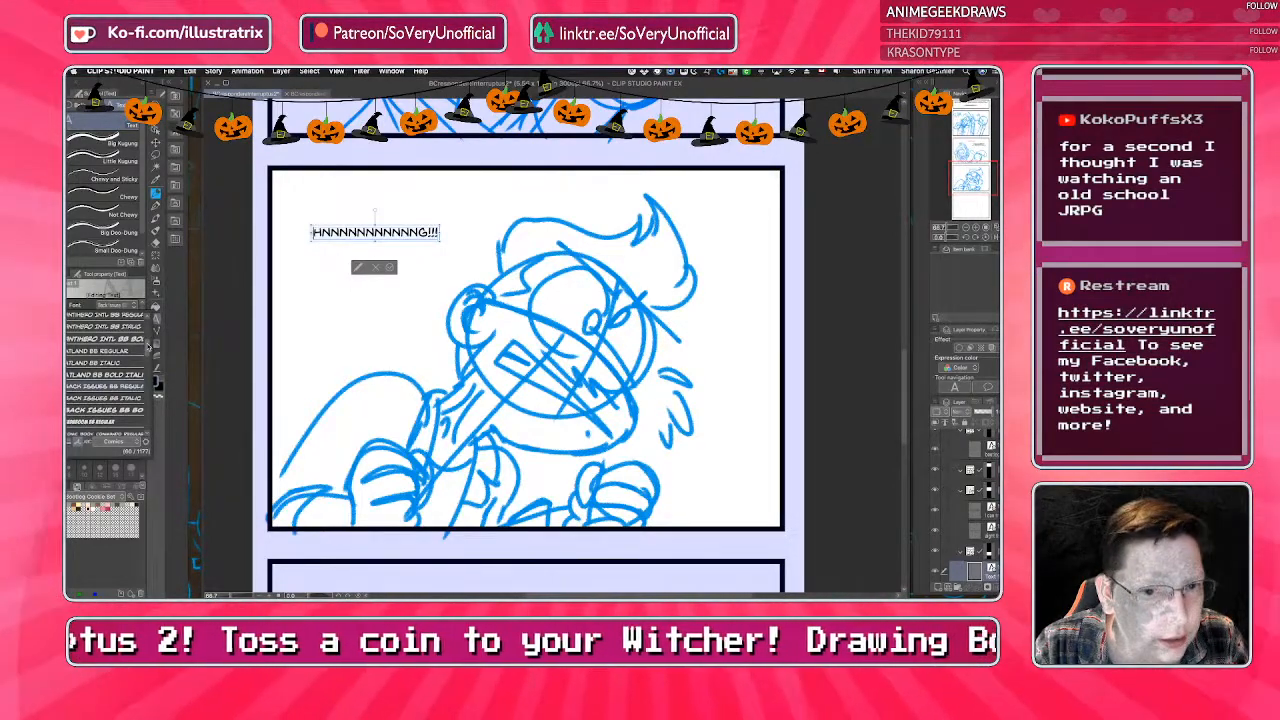
{"action": "scroll", "coordinate": [150, 378], "scroll_direction": "down", "scroll_amount": 5}
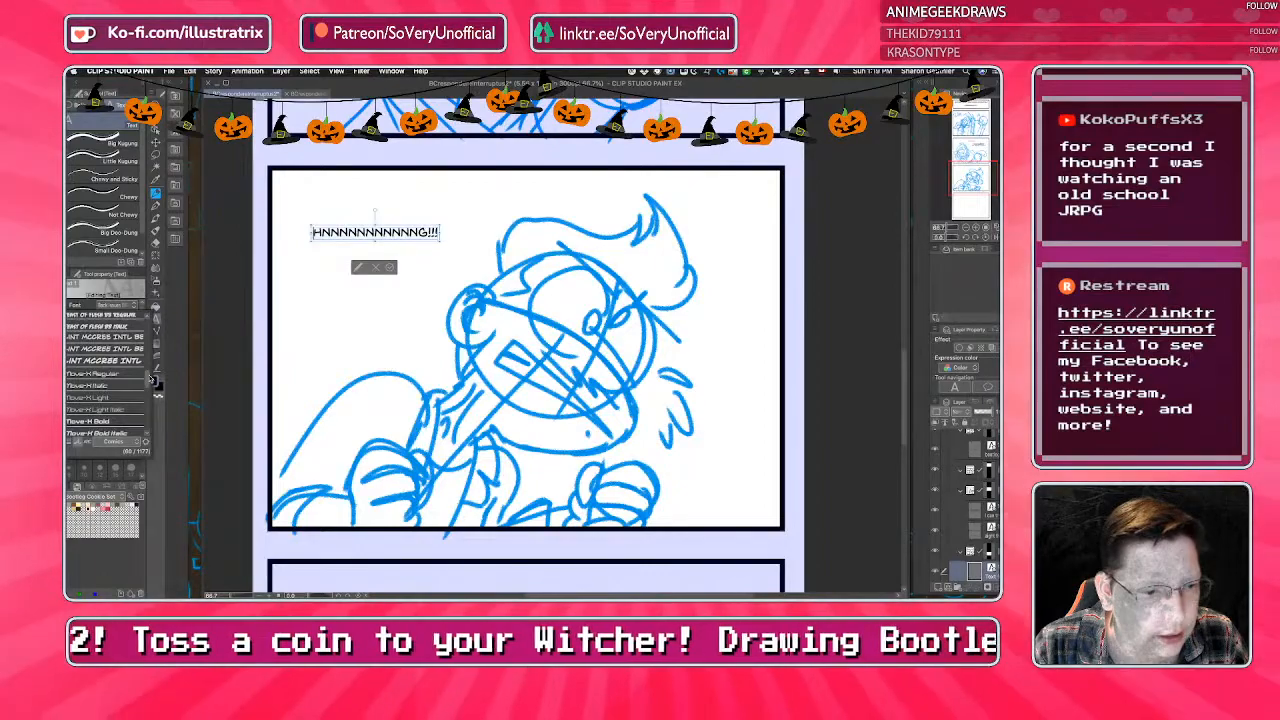
{"action": "scroll", "coordinate": [150, 380], "scroll_direction": "down", "scroll_amount": 2}
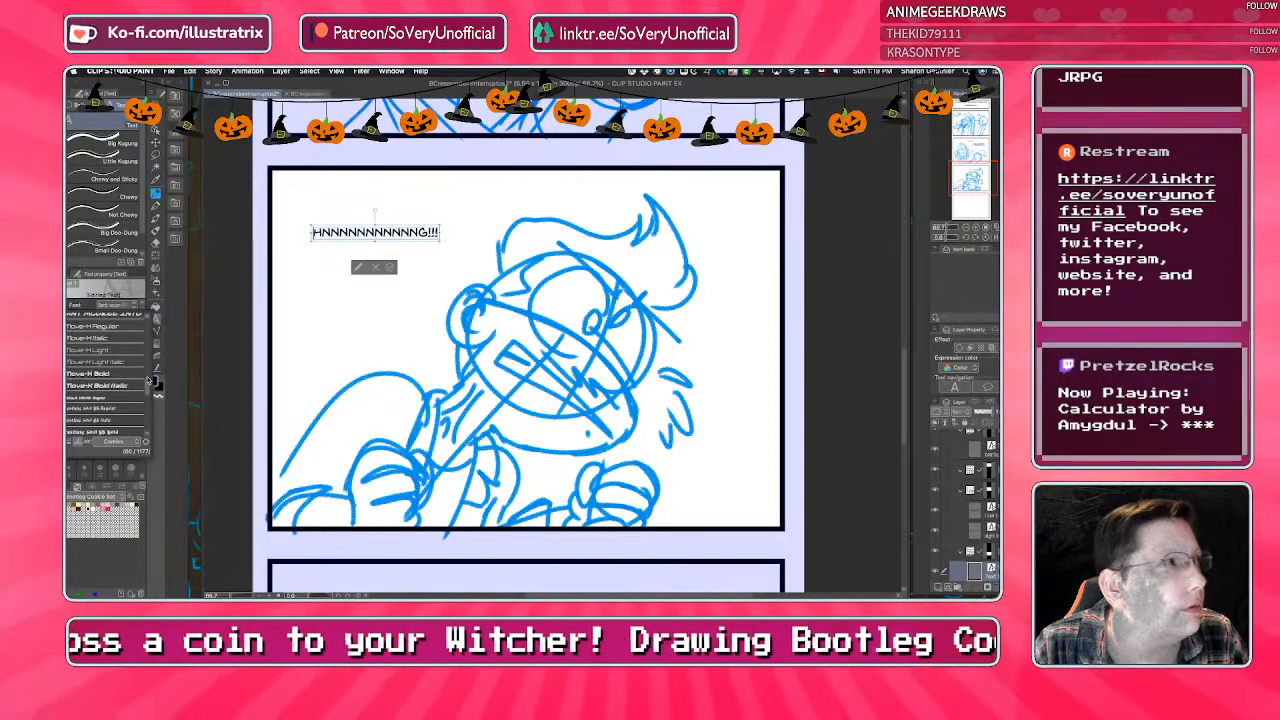
{"action": "scroll", "coordinate": [148, 383], "scroll_direction": "down", "scroll_amount": 4}
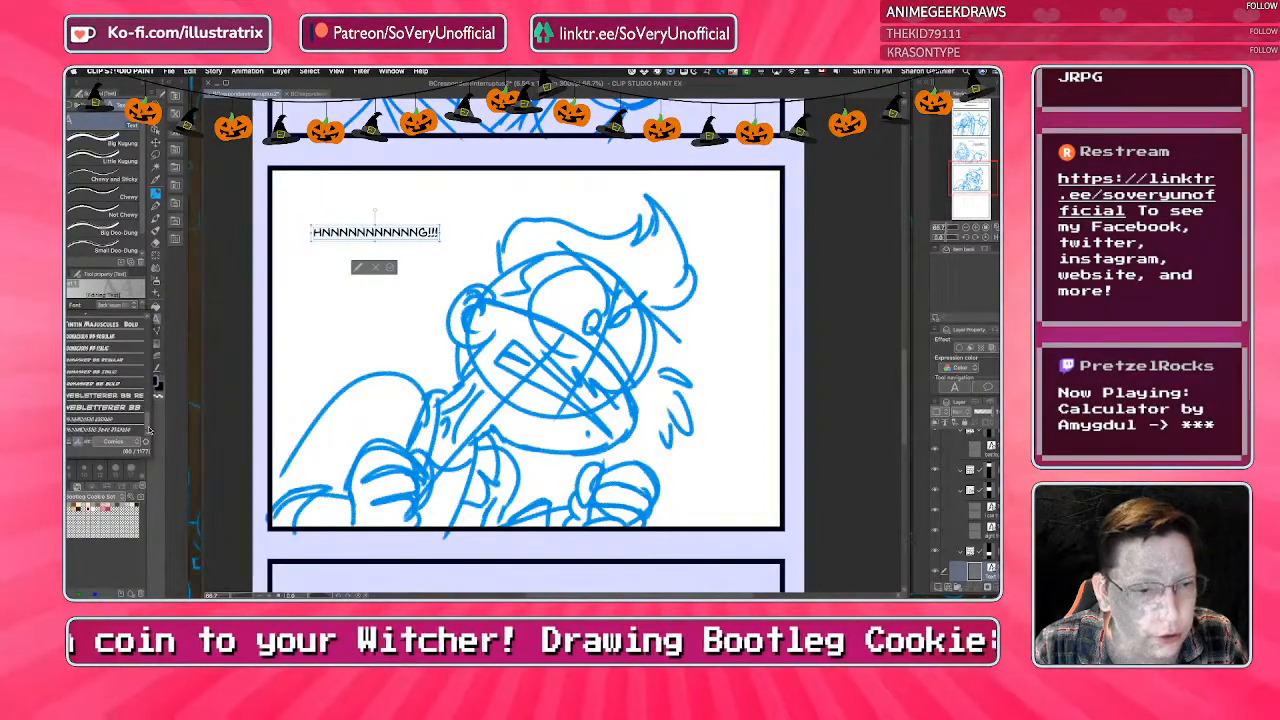
{"action": "left_click", "coordinate": [144, 441]}
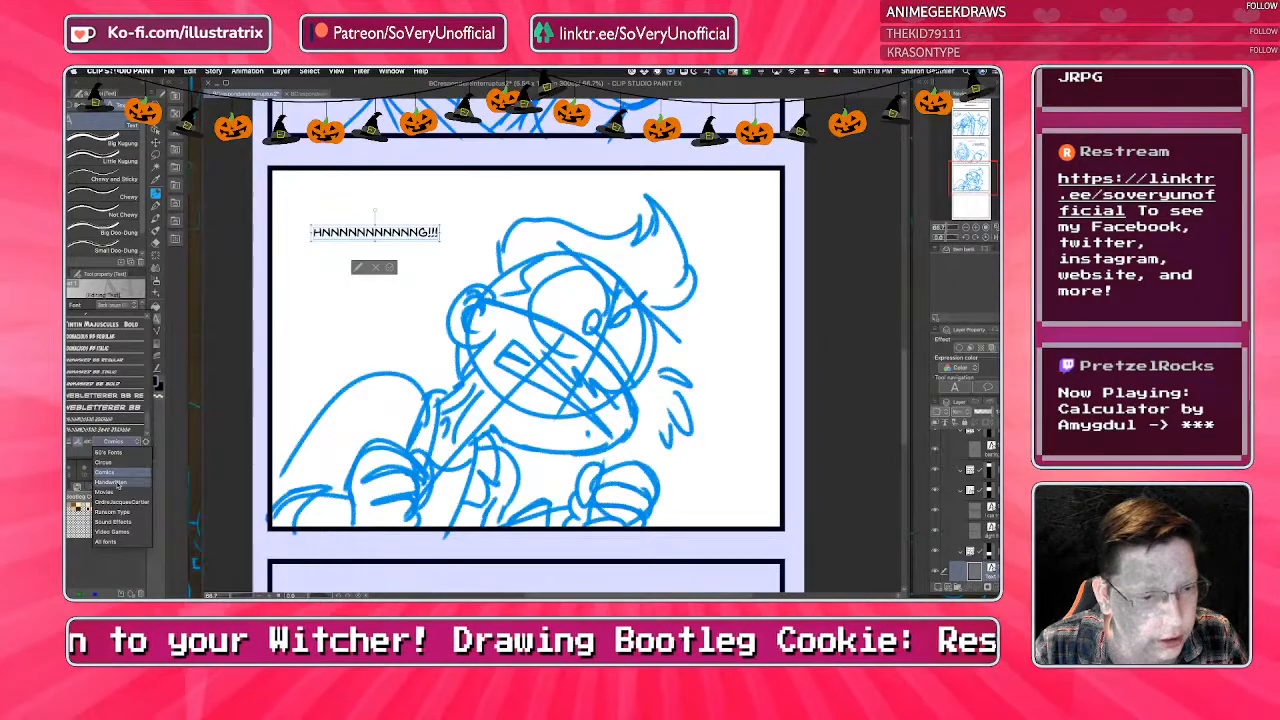
{"action": "left_click", "coordinate": [112, 521]}
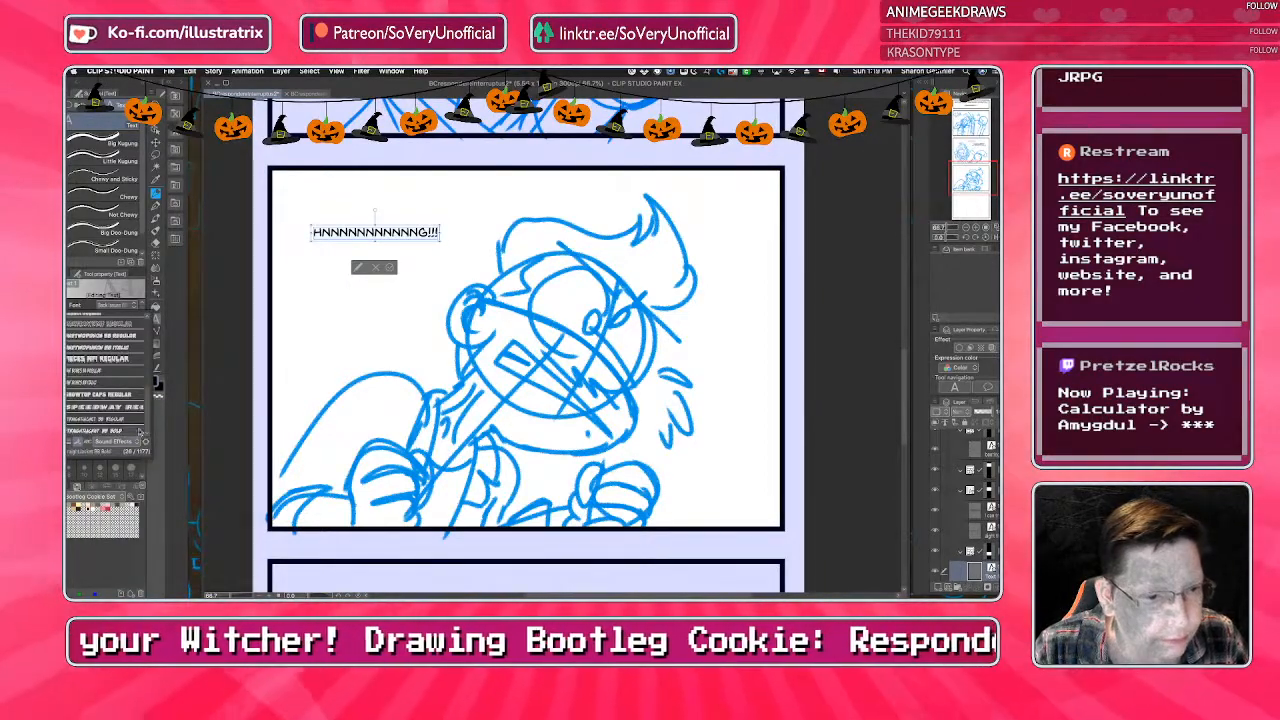
{"action": "scroll", "coordinate": [147, 418], "scroll_direction": "down", "scroll_amount": 8}
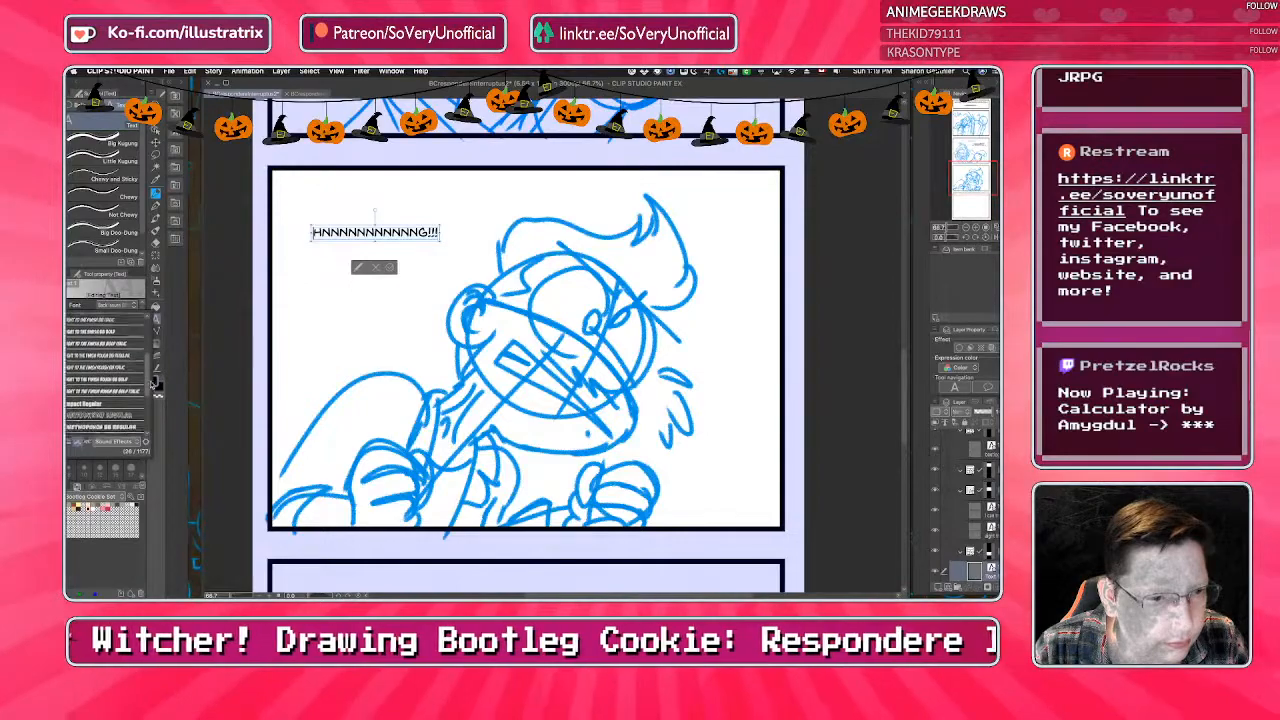
{"action": "scroll", "coordinate": [150, 370], "scroll_direction": "up", "scroll_amount": 5}
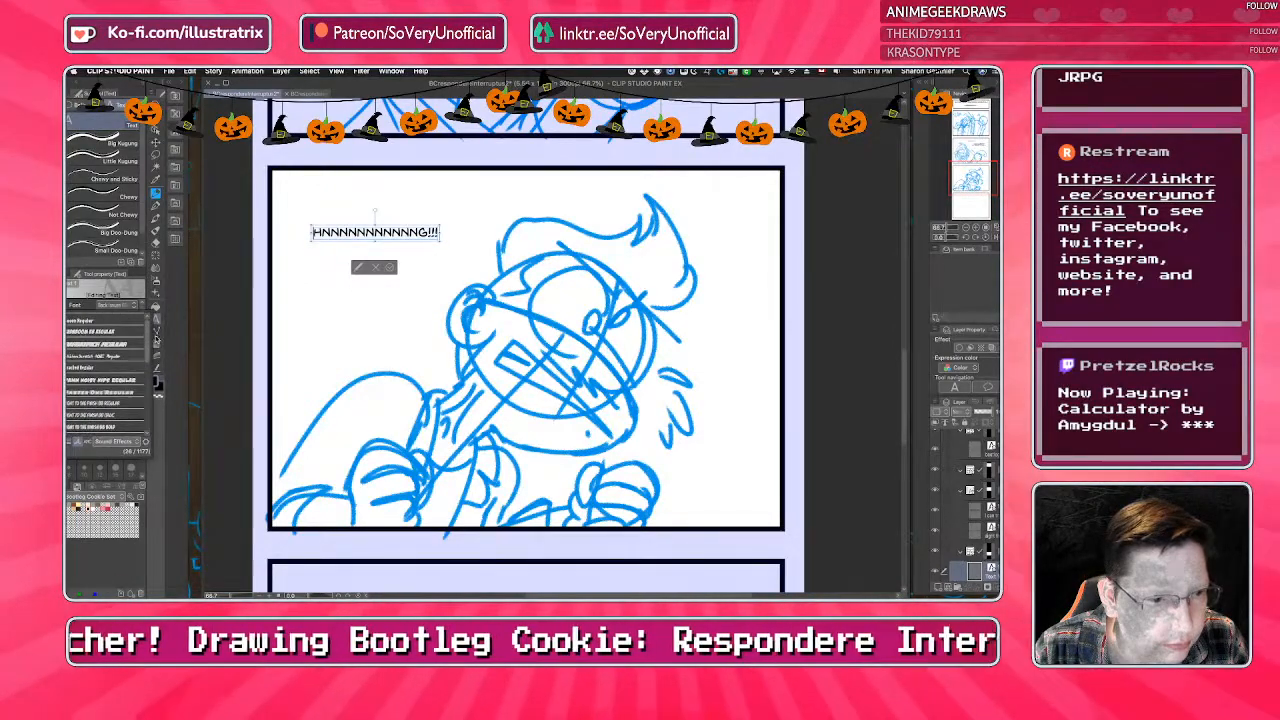
{"action": "left_click", "coordinate": [141, 331]}
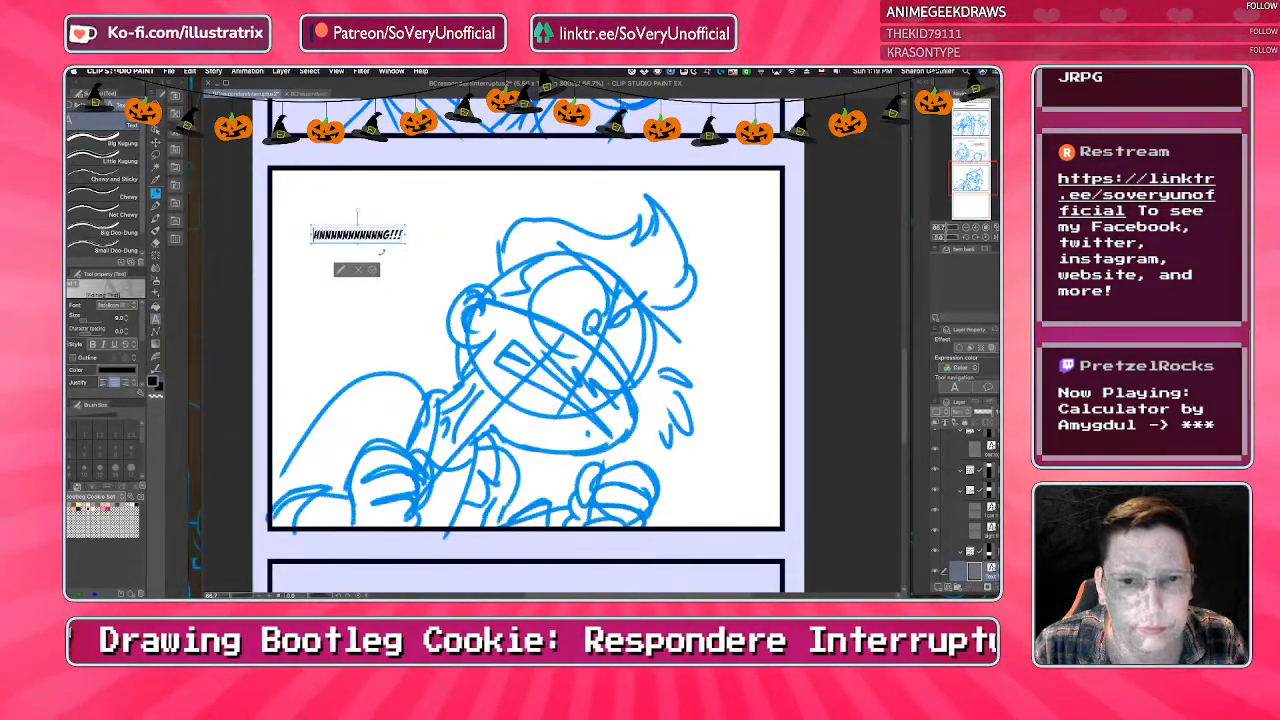
{"action": "left_click_drag", "start_coordinate": [407, 241], "coordinate": [662, 257]}
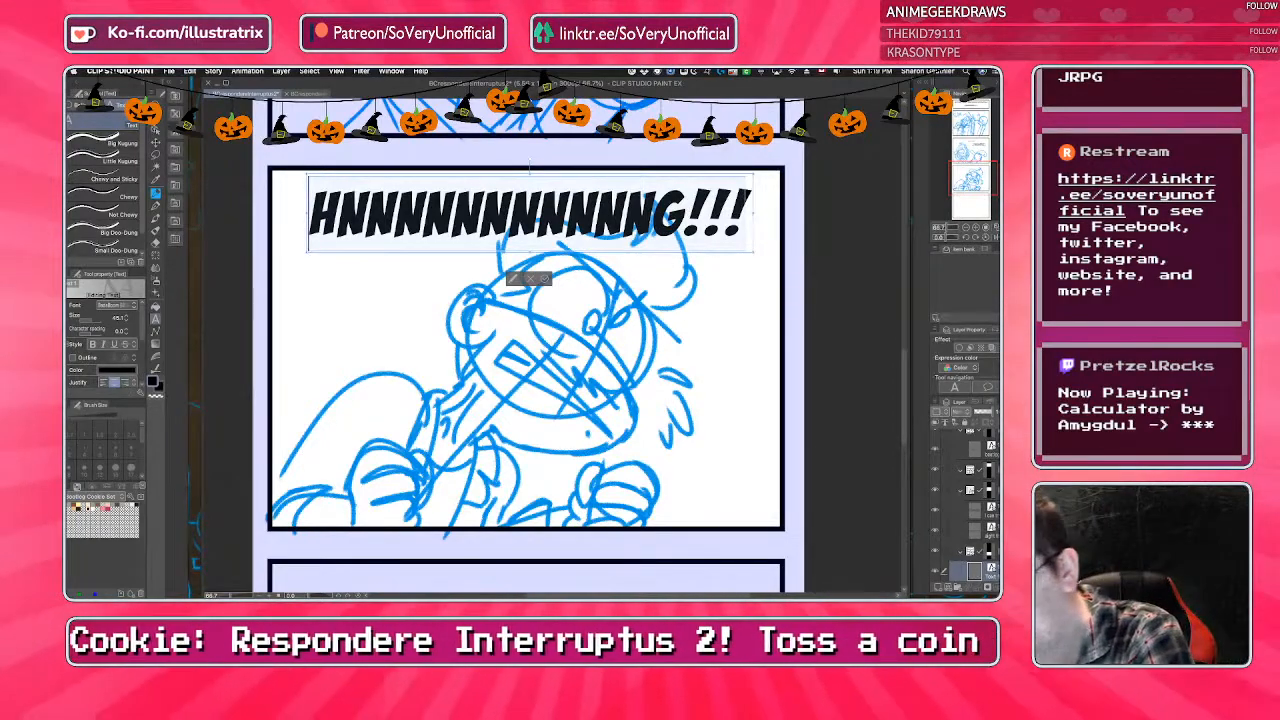
Select the sketch layer and the Blue Real Pencil for roughing out the empty fourth panel, undoing a trial stroke.
{"action": "left_click", "coordinate": [985, 532]}
{"action": "scroll", "coordinate": [440, 290], "scroll_direction": "down", "scroll_amount": 5}
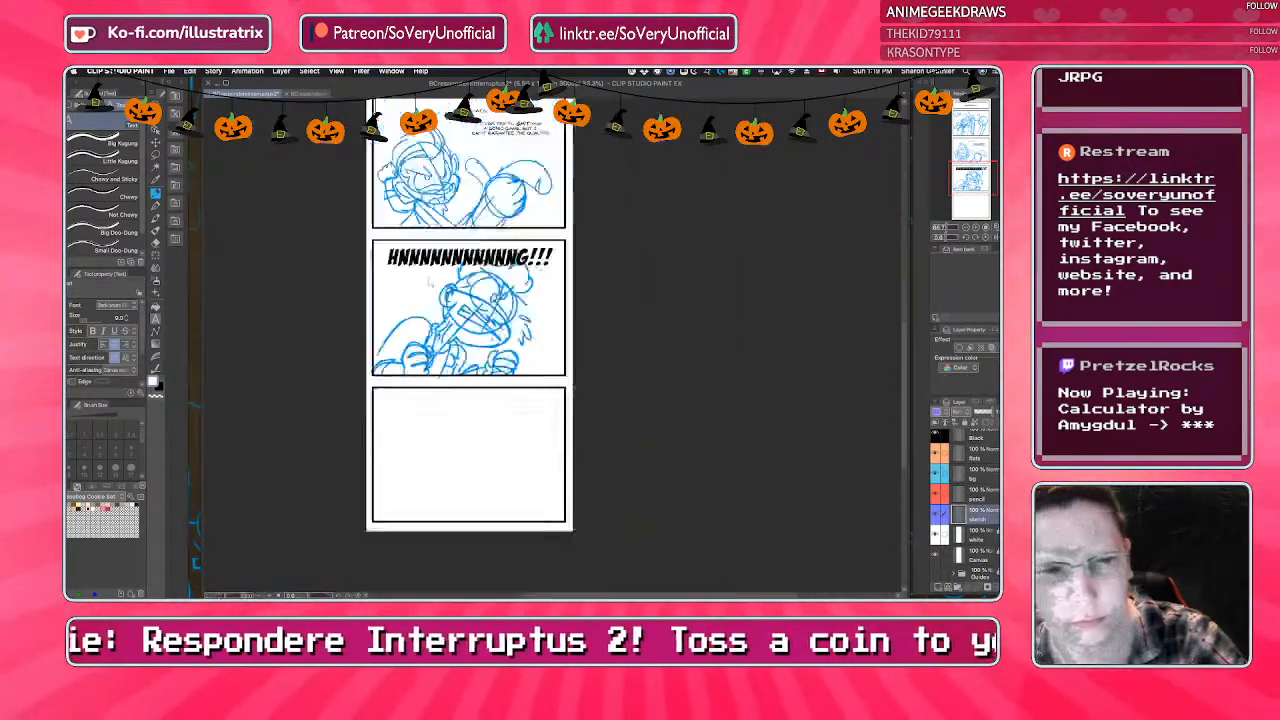
{"action": "key", "text": "p"}
{"action": "scroll", "coordinate": [430, 340], "scroll_direction": "up", "scroll_amount": 5}
{"action": "mouse_move", "coordinate": [551, 280]}
{"action": "left_mouse_down"}
{"action": "mouse_move", "coordinate": [486, 314]}
{"action": "mouse_move", "coordinate": [540, 362]}
{"action": "left_mouse_up"}
{"action": "key", "text": "super+z"}
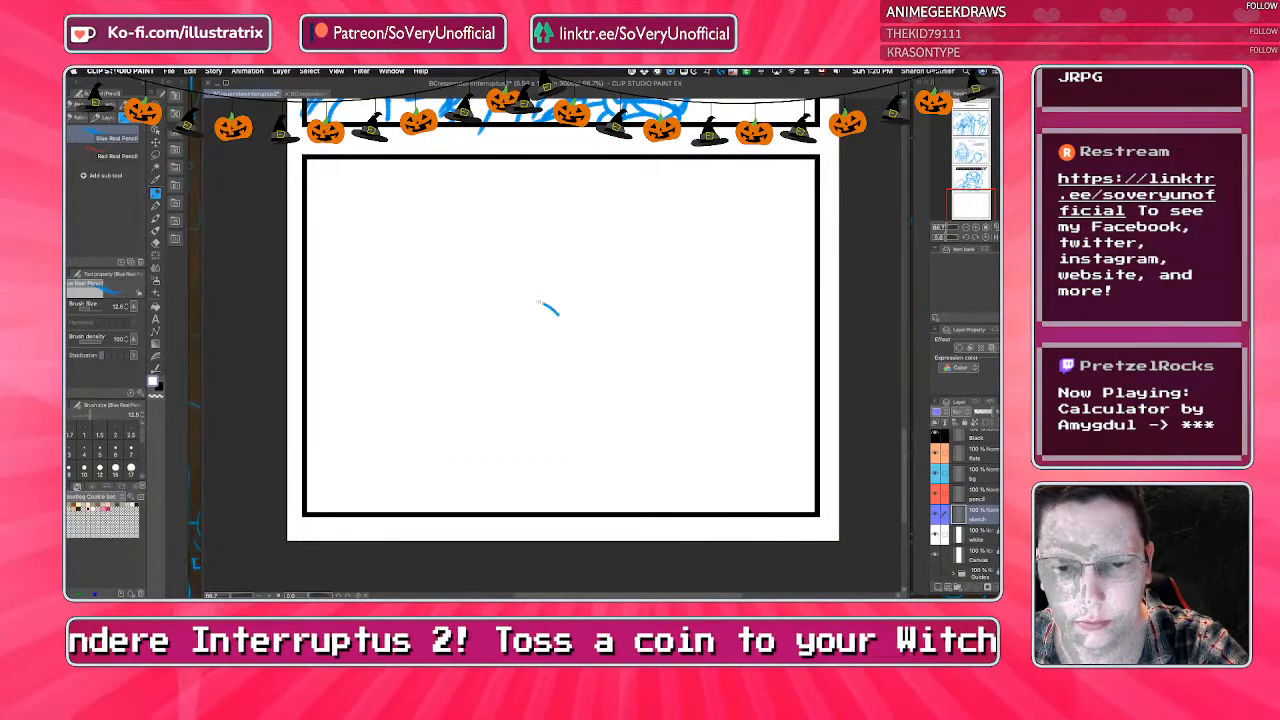
Sketch a head circle in the middle of the fourth panel with a jaw, muzzle, small ear and curved strokes behind it.
{"action": "mouse_move", "coordinate": [558, 314]}
{"action": "left_mouse_down"}
{"action": "mouse_move", "coordinate": [490, 316]}
{"action": "mouse_move", "coordinate": [528, 404]}
{"action": "left_mouse_up"}
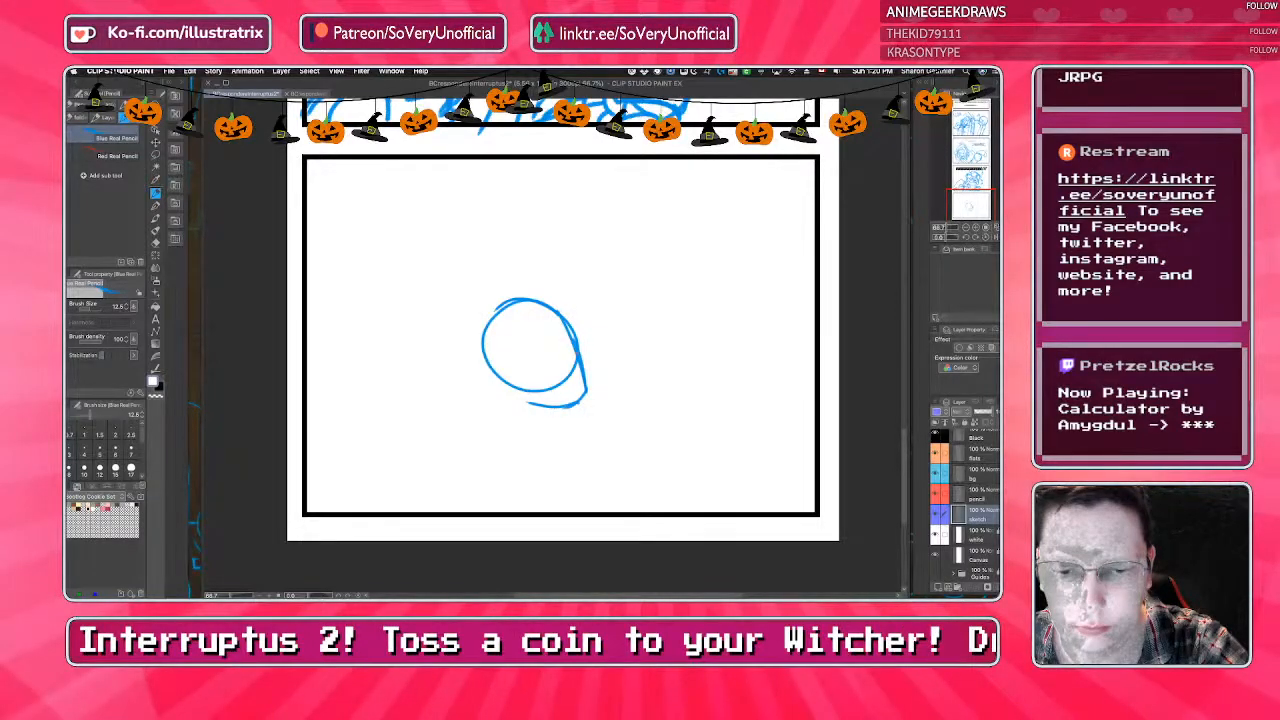
{"action": "left_click_drag", "start_coordinate": [572, 345], "coordinate": [568, 404]}
{"action": "left_click_drag", "start_coordinate": [522, 372], "coordinate": [505, 398]}
{"action": "mouse_move", "coordinate": [498, 314]}
{"action": "left_mouse_down"}
{"action": "mouse_move", "coordinate": [478, 390]}
{"action": "mouse_move", "coordinate": [510, 400]}
{"action": "left_mouse_up"}
{"action": "left_click_drag", "start_coordinate": [492, 304], "coordinate": [472, 392]}
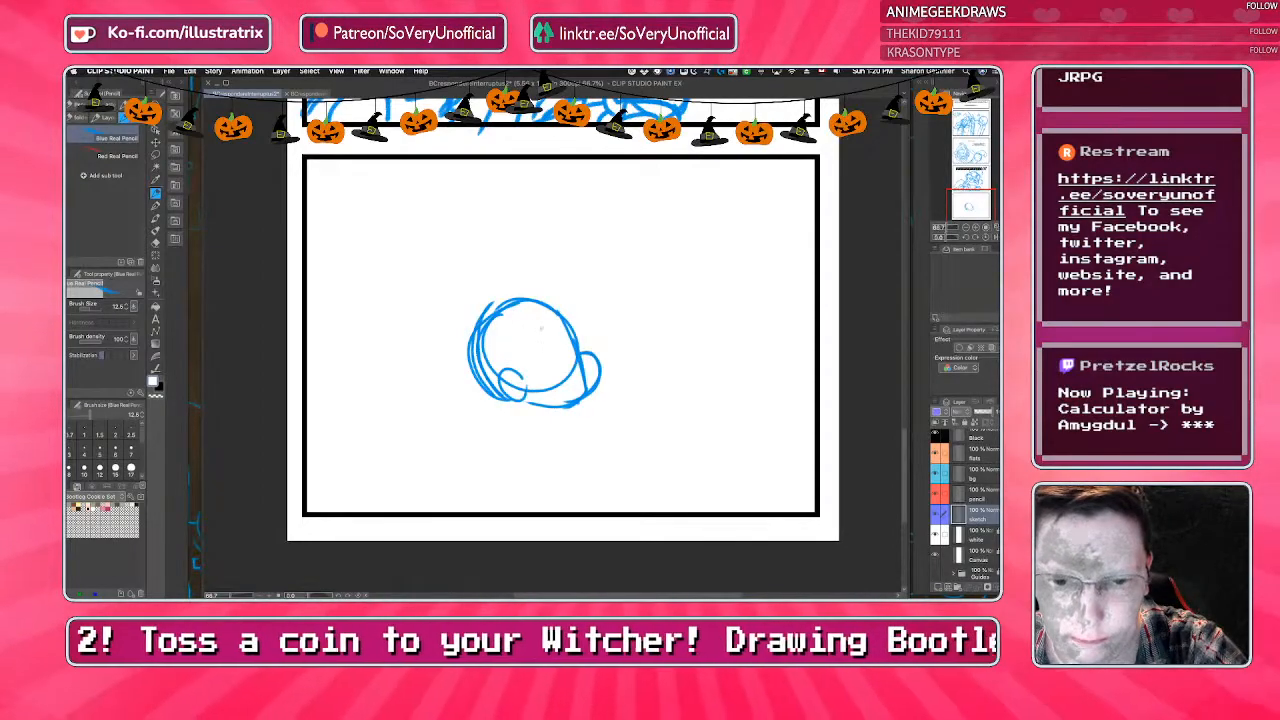
Draw the fourth-panel figure's eye with a small pupil, a raised brow and the mouth.
{"action": "left_click_drag", "start_coordinate": [558, 320], "coordinate": [574, 366]}
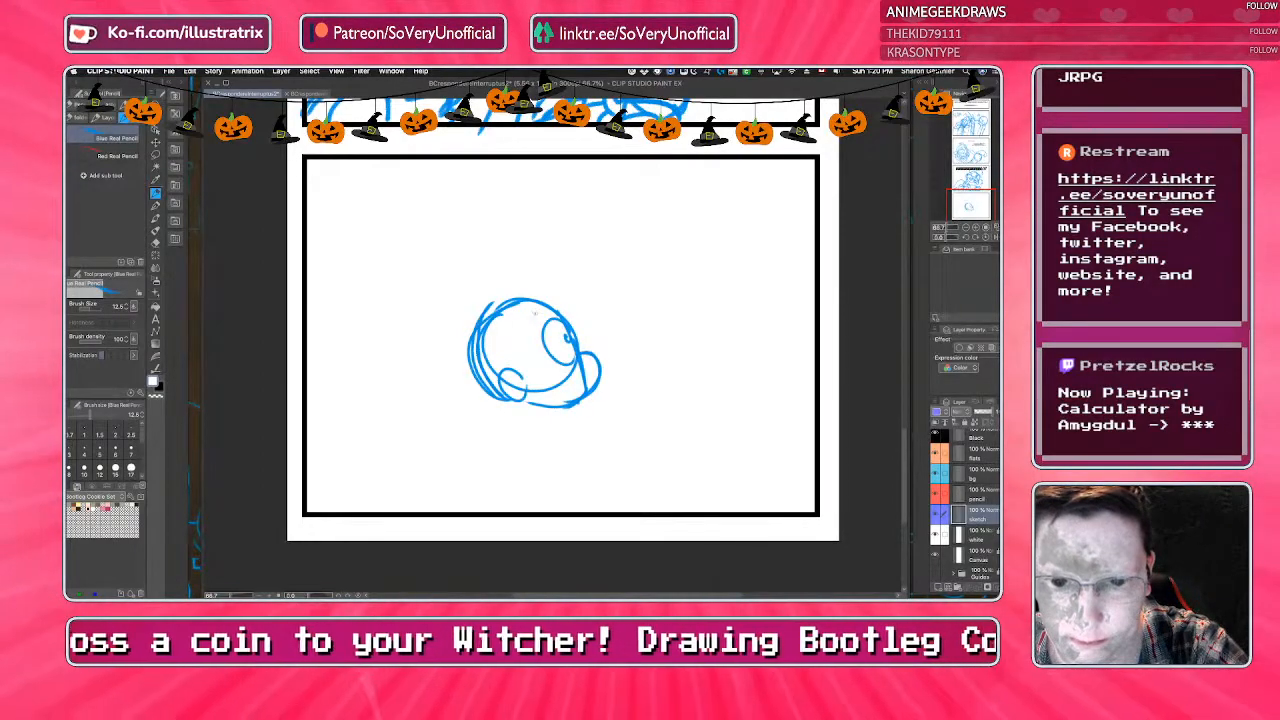
{"action": "left_click_drag", "start_coordinate": [500, 304], "coordinate": [556, 306]}
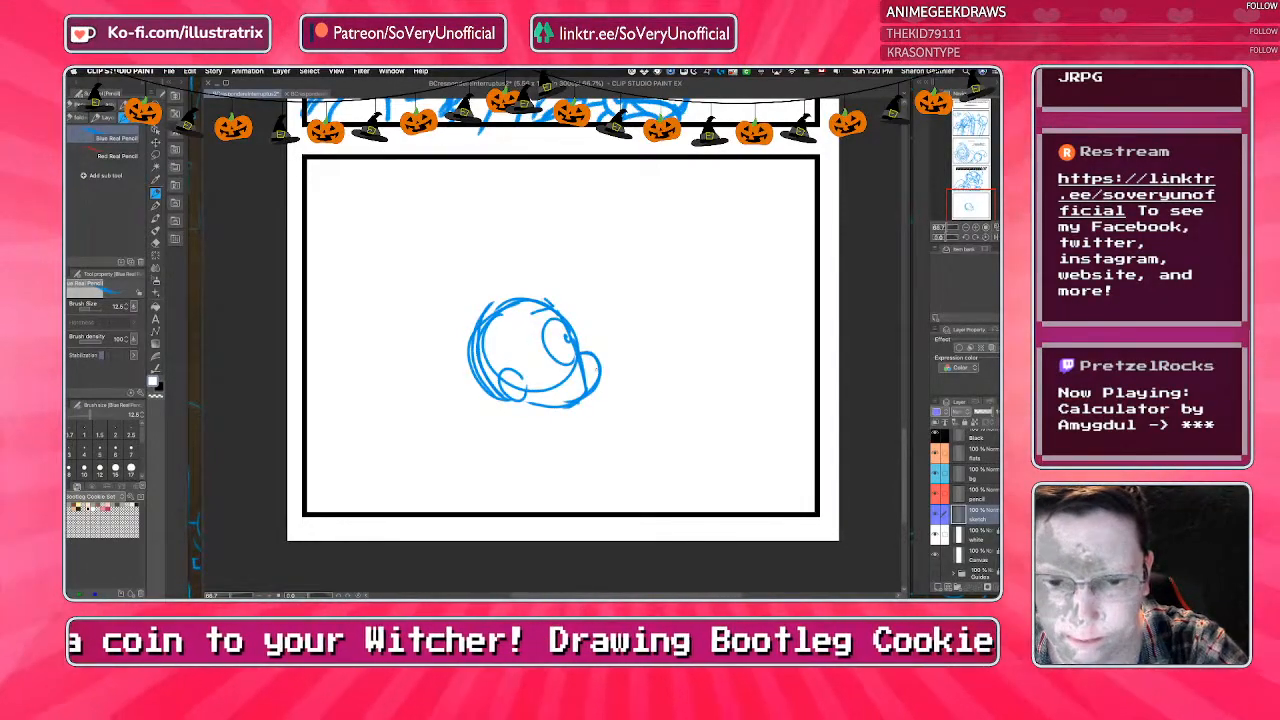
{"action": "mouse_move", "coordinate": [598, 369]}
{"action": "left_mouse_down"}
{"action": "mouse_move", "coordinate": [512, 381]}
{"action": "mouse_move", "coordinate": [586, 398]}
{"action": "left_mouse_up"}
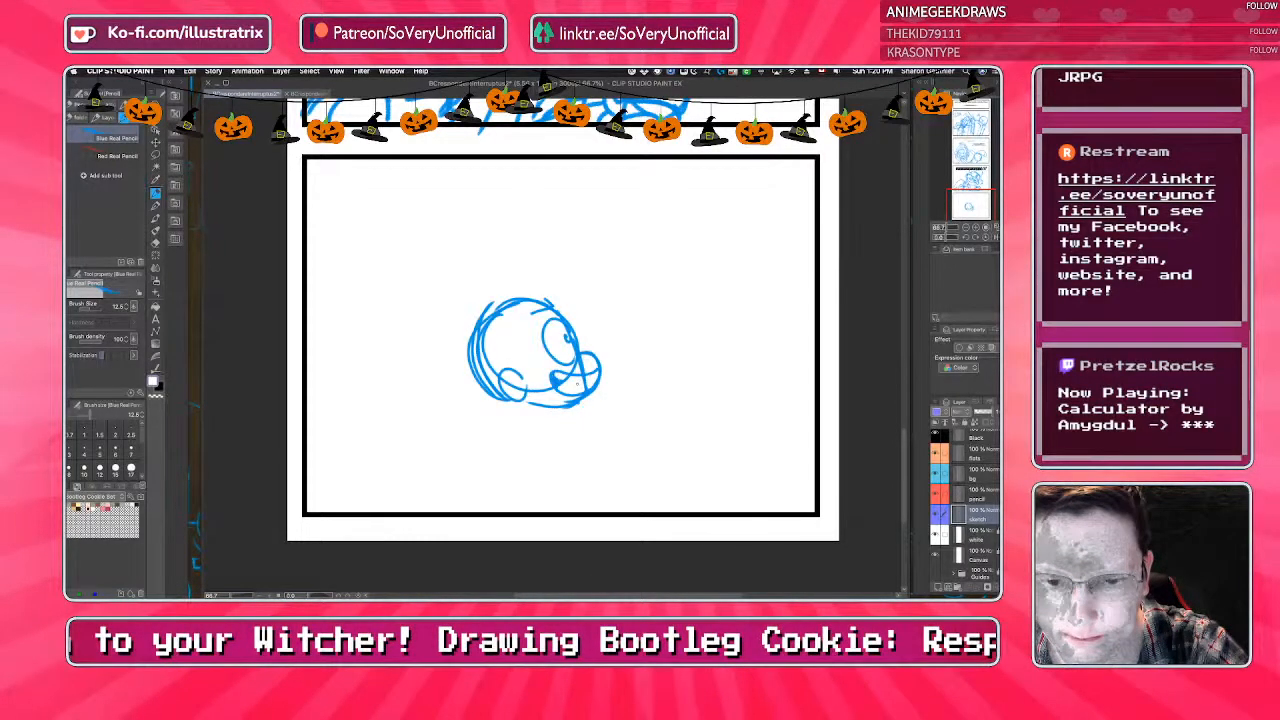
Sketch the fourth-panel figure's neck, curved back and rounded hips, with a bent, cuffed arm ending in a raised fist.
{"action": "mouse_move", "coordinate": [498, 404]}
{"action": "left_mouse_down"}
{"action": "mouse_move", "coordinate": [518, 410]}
{"action": "mouse_move", "coordinate": [528, 450]}
{"action": "mouse_move", "coordinate": [420, 490]}
{"action": "left_mouse_up"}
{"action": "mouse_move", "coordinate": [466, 452]}
{"action": "left_mouse_down"}
{"action": "mouse_move", "coordinate": [404, 493]}
{"action": "mouse_move", "coordinate": [487, 505]}
{"action": "left_mouse_up"}
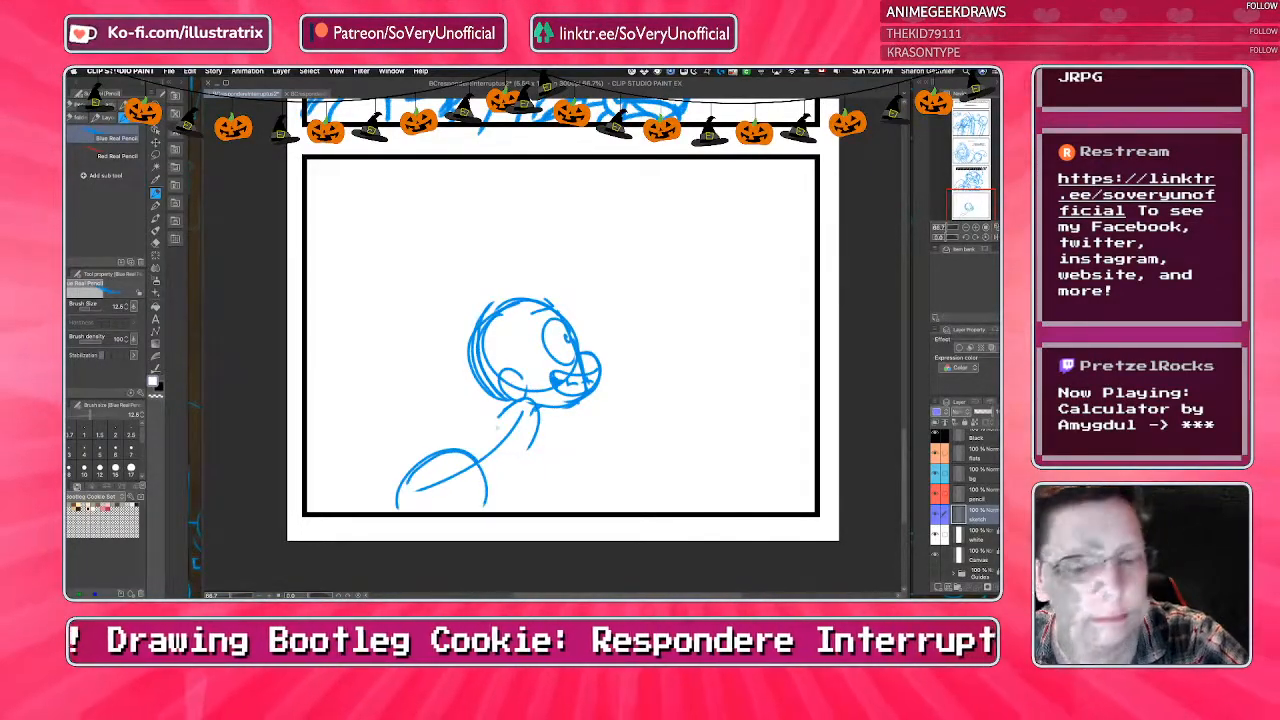
{"action": "mouse_move", "coordinate": [512, 404]}
{"action": "left_mouse_down"}
{"action": "mouse_move", "coordinate": [536, 440]}
{"action": "mouse_move", "coordinate": [518, 470]}
{"action": "left_mouse_up"}
{"action": "mouse_move", "coordinate": [520, 480]}
{"action": "left_mouse_down"}
{"action": "mouse_move", "coordinate": [566, 456]}
{"action": "mouse_move", "coordinate": [558, 474]}
{"action": "mouse_move", "coordinate": [562, 436]}
{"action": "mouse_move", "coordinate": [586, 466]}
{"action": "mouse_move", "coordinate": [562, 450]}
{"action": "left_mouse_up"}
{"action": "left_click_drag", "start_coordinate": [572, 470], "coordinate": [520, 492]}
{"action": "mouse_move", "coordinate": [503, 418]}
{"action": "left_mouse_down"}
{"action": "mouse_move", "coordinate": [506, 486]}
{"action": "mouse_move", "coordinate": [536, 490]}
{"action": "left_mouse_up"}
{"action": "mouse_move", "coordinate": [548, 452]}
{"action": "left_mouse_down"}
{"action": "mouse_move", "coordinate": [548, 490]}
{"action": "mouse_move", "coordinate": [548, 450]}
{"action": "left_mouse_up"}
{"action": "left_click_drag", "start_coordinate": [532, 494], "coordinate": [554, 488]}
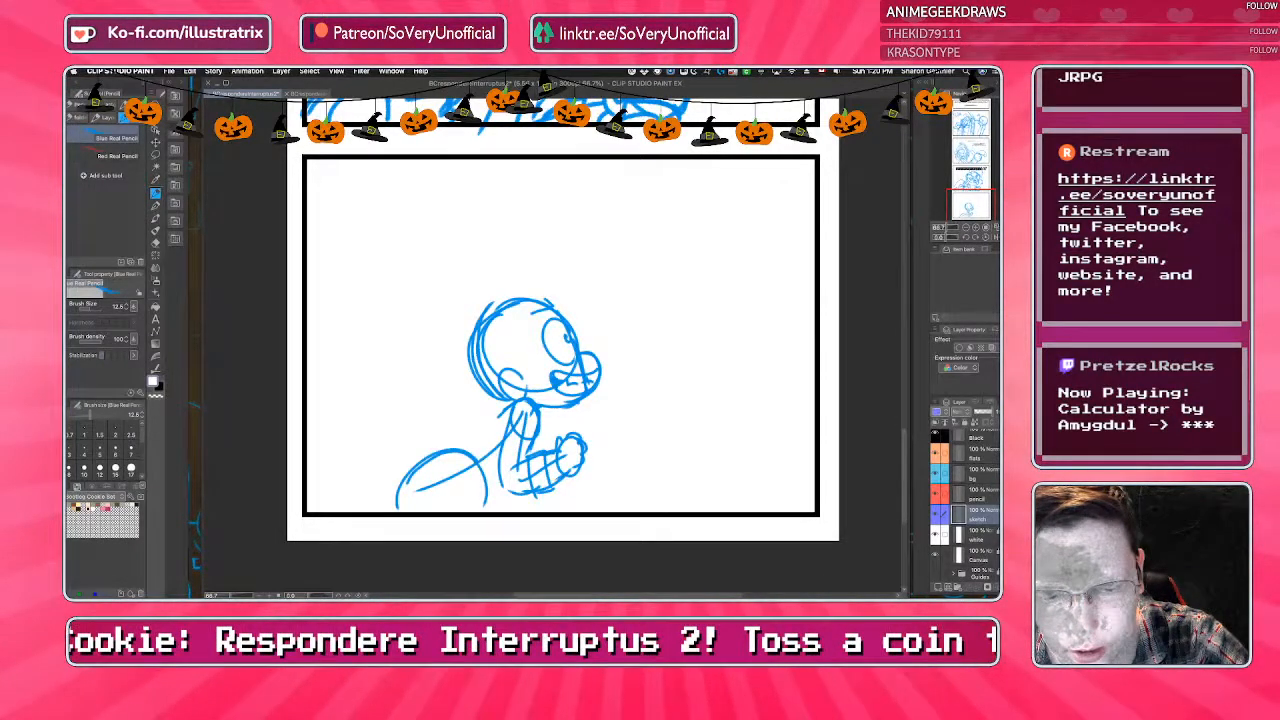
Rough in the figure's belly, lower back and hip contours down to the panel's bottom border, redoing the hip stroke.
{"action": "left_click_drag", "start_coordinate": [494, 454], "coordinate": [468, 508]}
{"action": "mouse_move", "coordinate": [448, 446]}
{"action": "left_mouse_down"}
{"action": "mouse_move", "coordinate": [418, 468]}
{"action": "mouse_move", "coordinate": [410, 512]}
{"action": "left_mouse_up"}
{"action": "key", "text": "ctrl+z"}
{"action": "left_click_drag", "start_coordinate": [446, 446], "coordinate": [400, 508]}
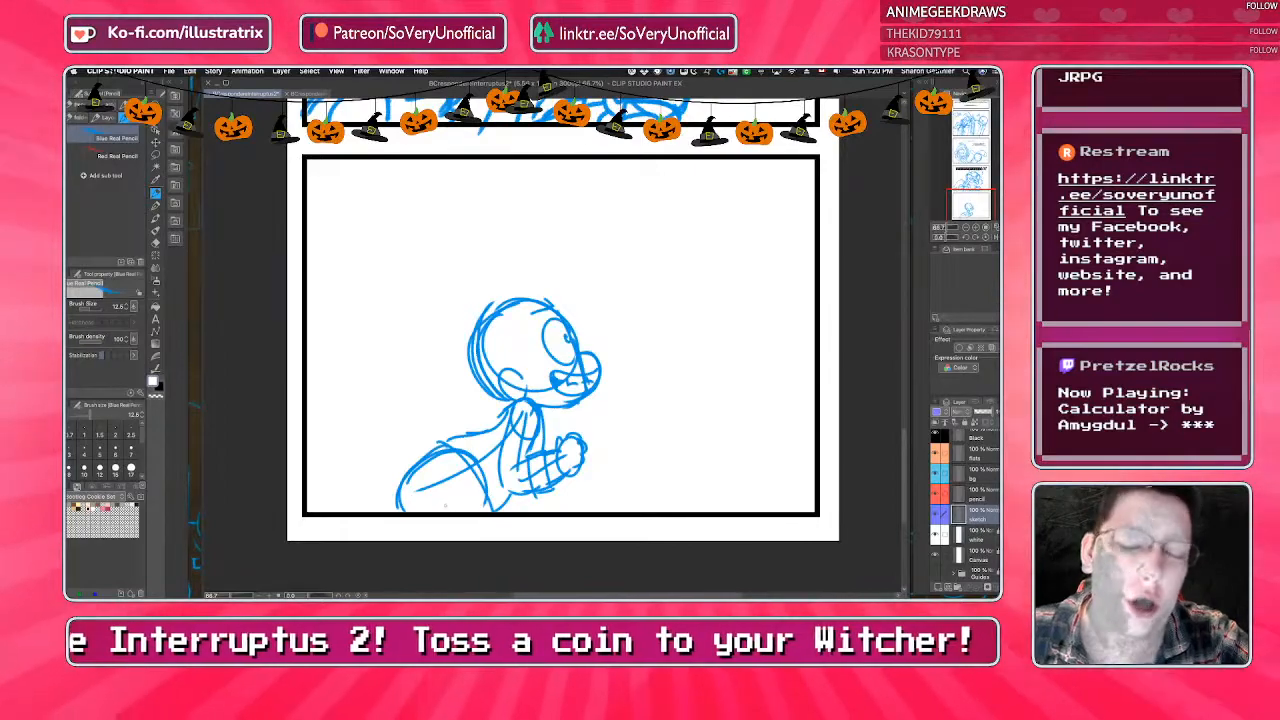
Draw the jagged hairline beside the figure's face and a swept-up mass of hair with a tied tuft above the head.
{"action": "scroll", "coordinate": [555, 340], "scroll_direction": "up", "scroll_amount": 2}
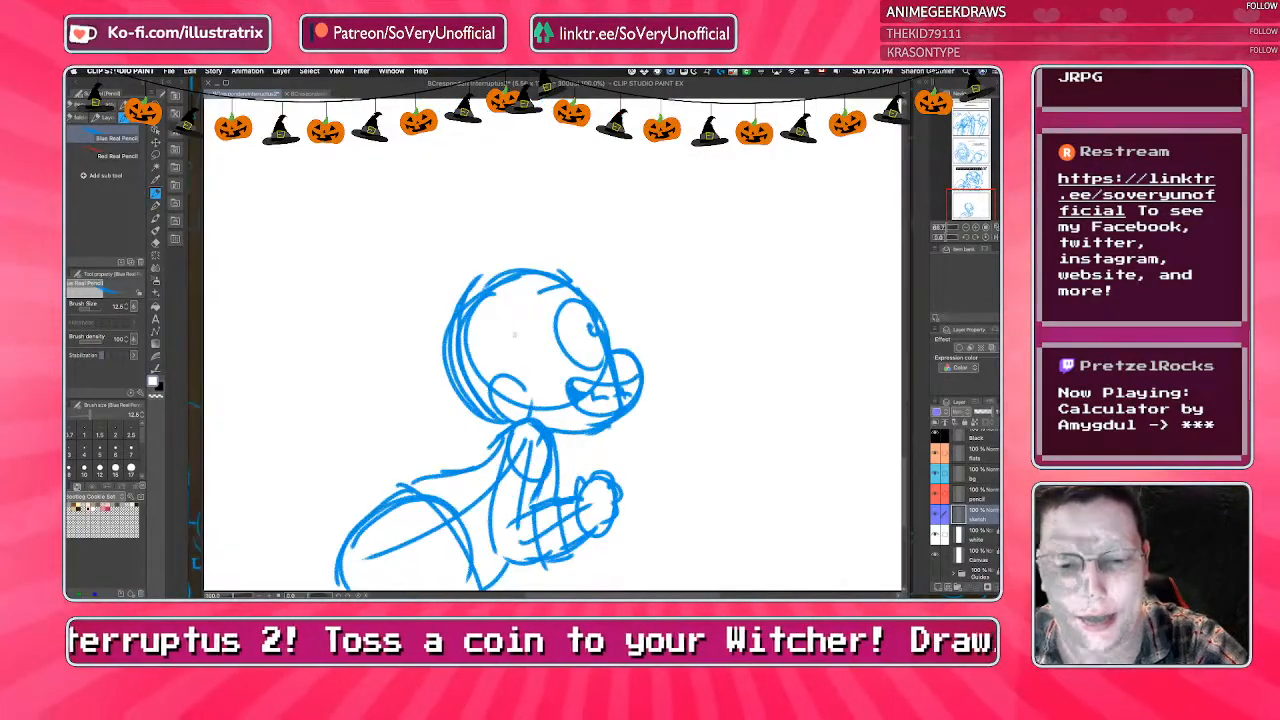
{"action": "left_click_drag", "start_coordinate": [525, 306], "coordinate": [522, 350]}
{"action": "scroll", "coordinate": [555, 340], "scroll_direction": "down", "scroll_amount": 6}
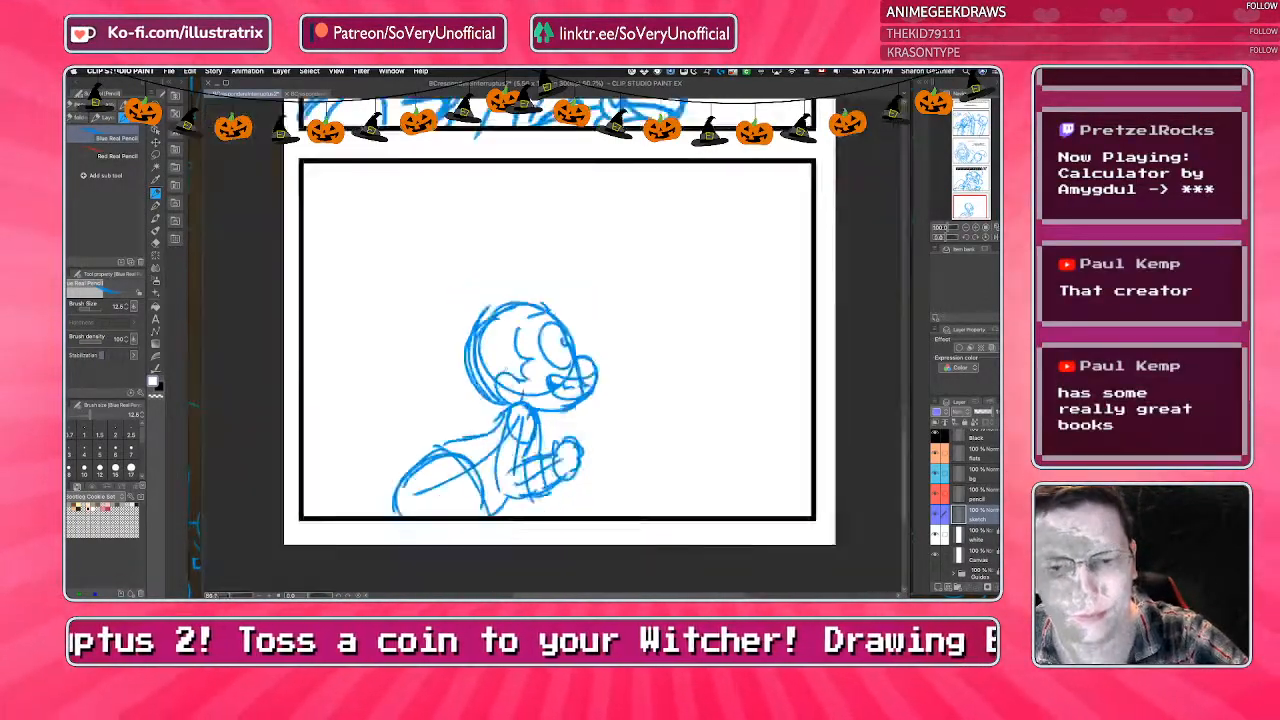
{"action": "scroll", "coordinate": [537, 130], "scroll_direction": "up", "scroll_amount": 4}
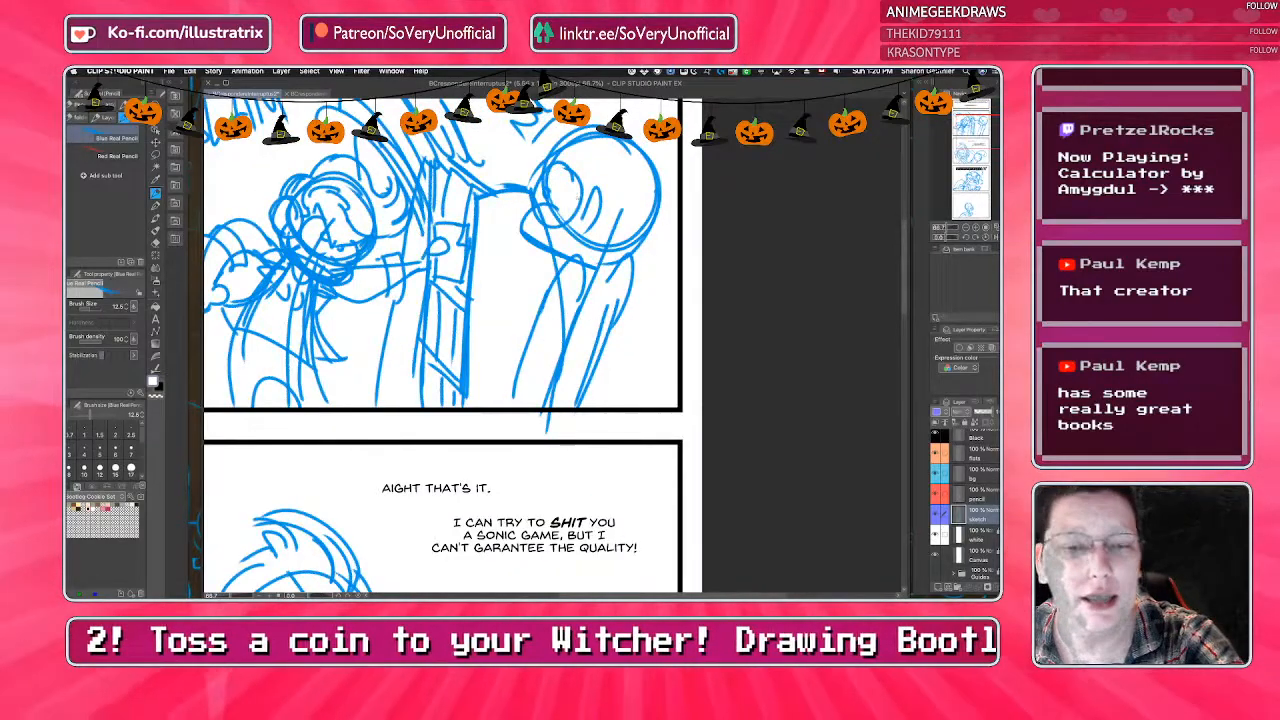
{"action": "scroll", "coordinate": [565, 155], "scroll_direction": "down", "scroll_amount": 3}
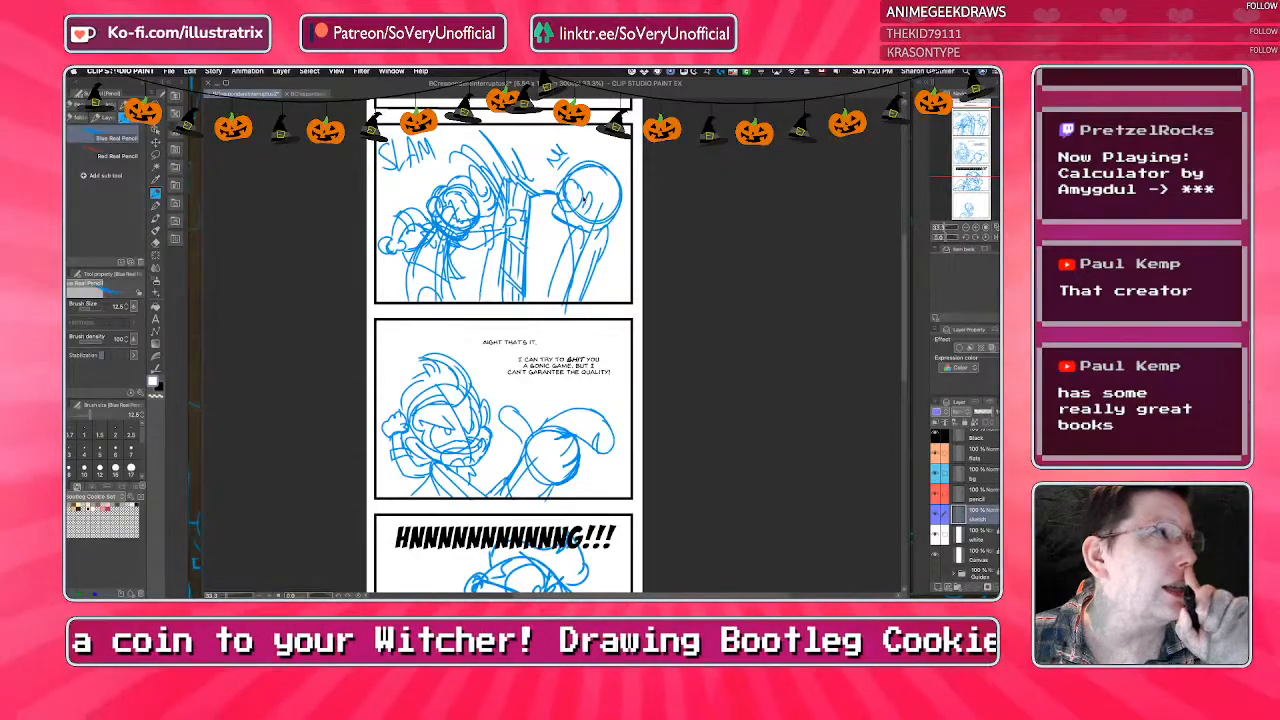
{"action": "scroll", "coordinate": [430, 264], "scroll_direction": "down", "scroll_amount": 5}
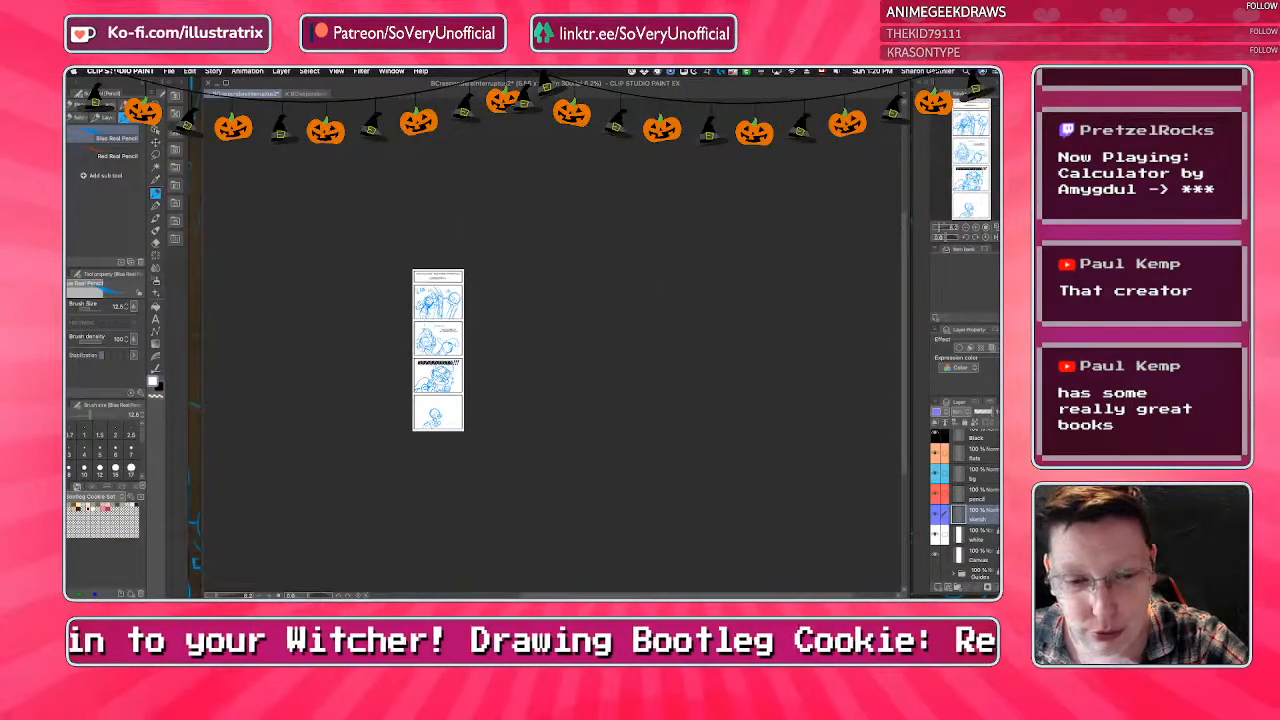
{"action": "scroll", "coordinate": [447, 379], "scroll_direction": "up", "scroll_amount": 5}
{"action": "scroll", "coordinate": [460, 400], "scroll_direction": "down", "scroll_amount": 2}
{"action": "scroll", "coordinate": [424, 555], "scroll_direction": "up", "scroll_amount": 2}
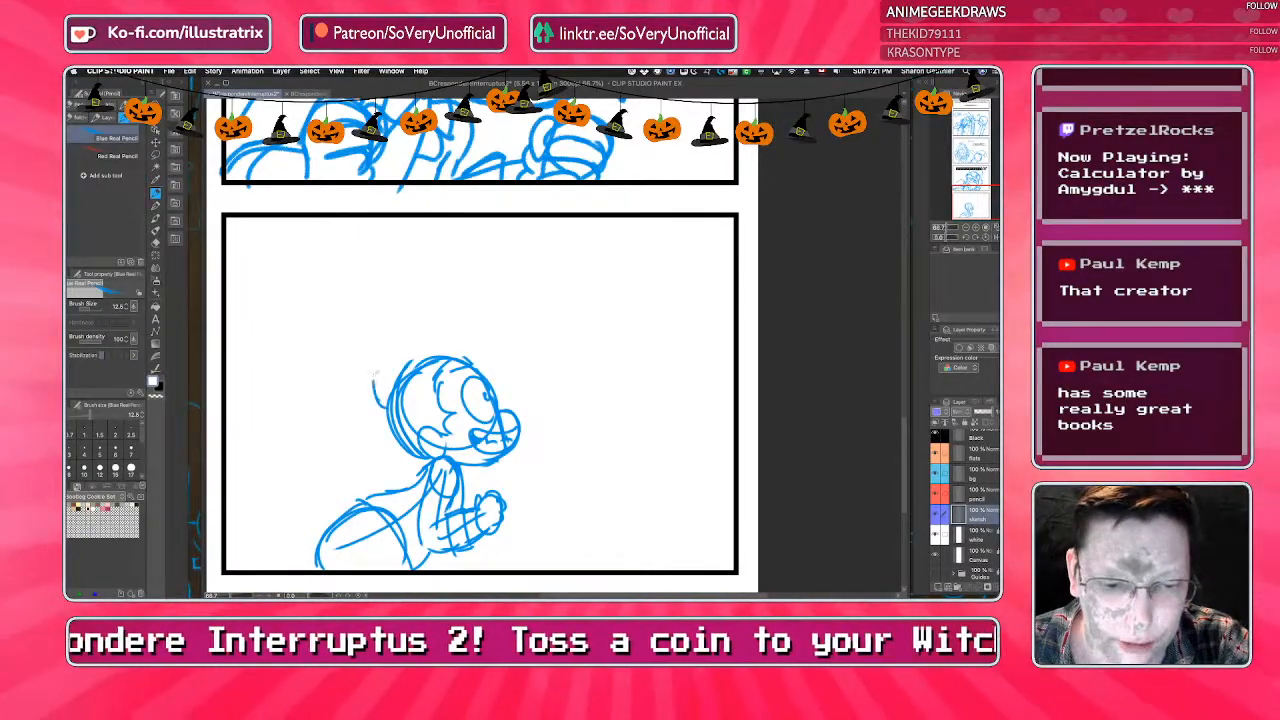
{"action": "left_click_drag", "start_coordinate": [405, 322], "coordinate": [388, 407]}
{"action": "mouse_move", "coordinate": [442, 312]}
{"action": "left_mouse_down"}
{"action": "mouse_move", "coordinate": [466, 358]}
{"action": "mouse_move", "coordinate": [450, 312]}
{"action": "mouse_move", "coordinate": [472, 358]}
{"action": "mouse_move", "coordinate": [470, 337]}
{"action": "left_mouse_up"}
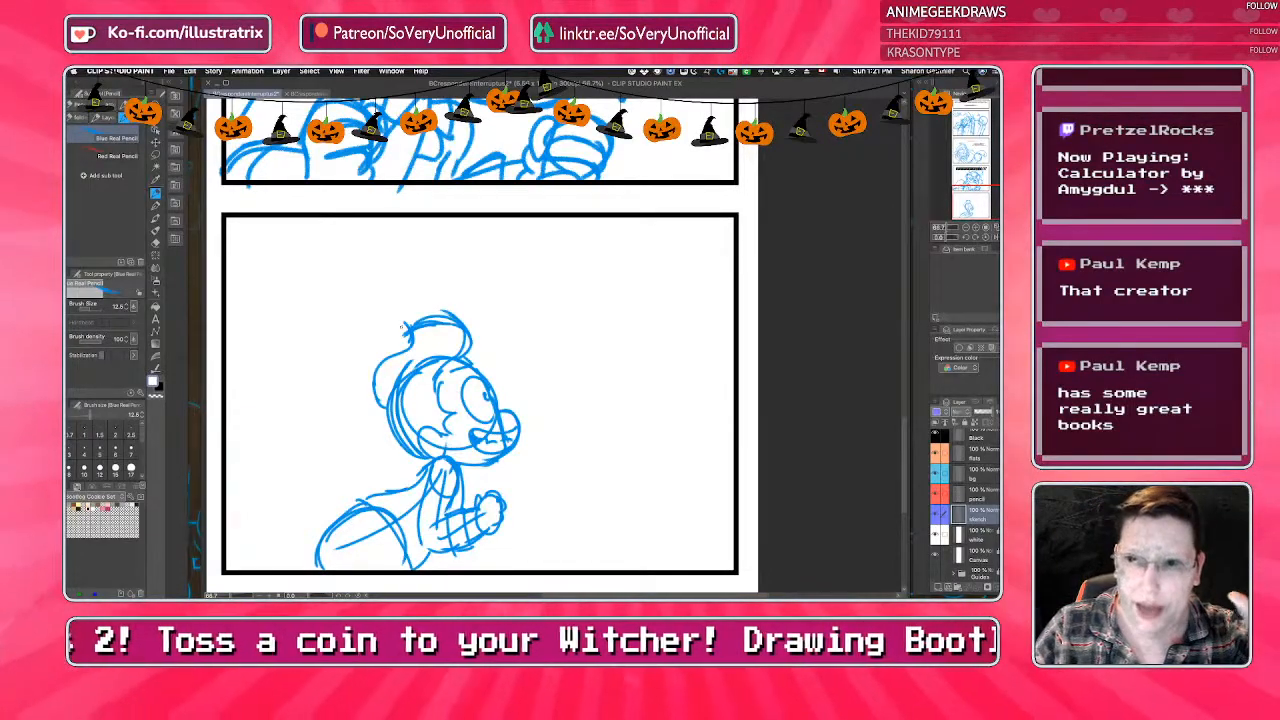
Sketch a second figure facing the first, with a round head, large eye circle, muzzle and long body line, undoing trial strokes.
{"action": "mouse_move", "coordinate": [660, 338]}
{"action": "left_mouse_down"}
{"action": "mouse_move", "coordinate": [528, 283]}
{"action": "mouse_move", "coordinate": [522, 465]}
{"action": "left_mouse_up"}
{"action": "key", "text": "ctrl+z"}
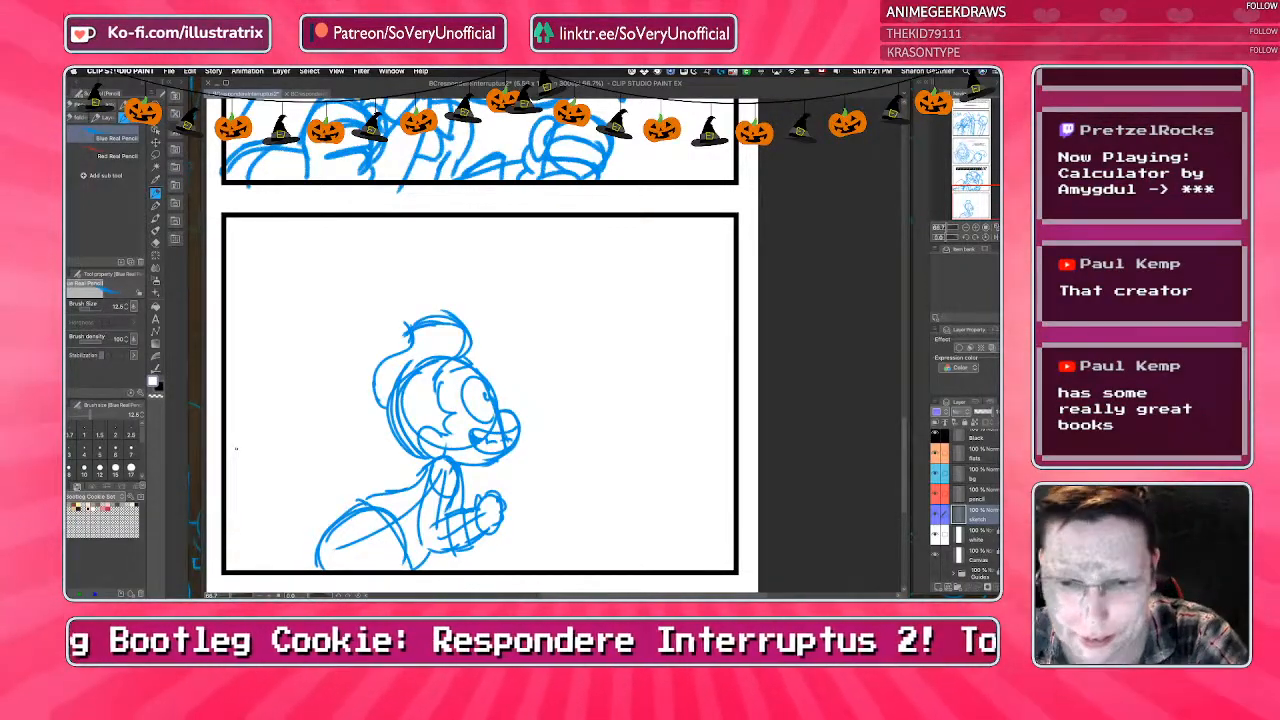
{"action": "mouse_move", "coordinate": [612, 316]}
{"action": "left_mouse_down"}
{"action": "mouse_move", "coordinate": [585, 406]}
{"action": "mouse_move", "coordinate": [624, 326]}
{"action": "mouse_move", "coordinate": [560, 396]}
{"action": "mouse_move", "coordinate": [612, 310]}
{"action": "left_mouse_up"}
{"action": "key", "text": "ctrl+z"}
{"action": "left_click_drag", "start_coordinate": [596, 366], "coordinate": [582, 568]}
{"action": "left_click_drag", "start_coordinate": [550, 401], "coordinate": [598, 431]}
{"action": "mouse_move", "coordinate": [585, 354]}
{"action": "left_mouse_down"}
{"action": "mouse_move", "coordinate": [568, 403]}
{"action": "mouse_move", "coordinate": [572, 351]}
{"action": "mouse_move", "coordinate": [634, 397]}
{"action": "left_mouse_up"}
{"action": "key", "text": "ctrl+z"}
{"action": "left_click_drag", "start_coordinate": [612, 317], "coordinate": [641, 373]}
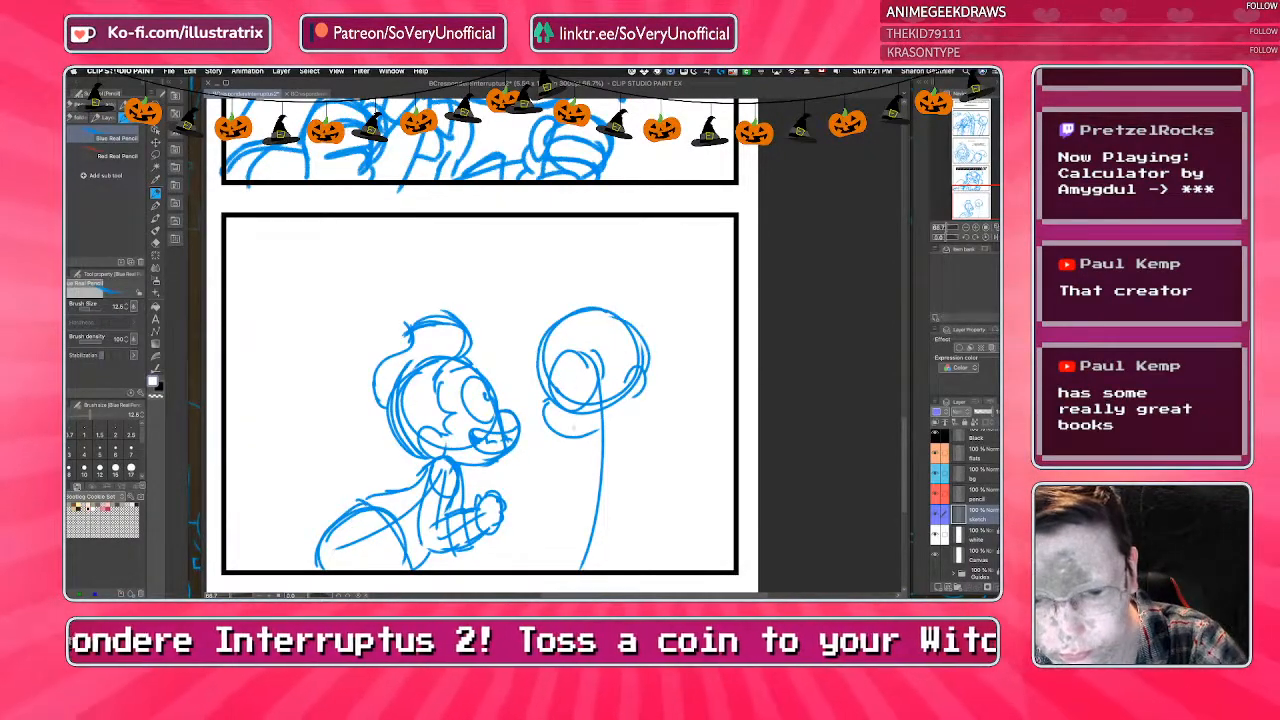
Add the second figure's wavy mouth, lower back of the head, and the neck and torso lines.
{"action": "mouse_move", "coordinate": [557, 428]}
{"action": "left_mouse_down"}
{"action": "mouse_move", "coordinate": [571, 429]}
{"action": "mouse_move", "coordinate": [556, 429]}
{"action": "left_mouse_up"}
{"action": "mouse_move", "coordinate": [630, 370]}
{"action": "left_mouse_down"}
{"action": "mouse_move", "coordinate": [646, 426]}
{"action": "mouse_move", "coordinate": [630, 418]}
{"action": "left_mouse_up"}
{"action": "mouse_move", "coordinate": [640, 398]}
{"action": "left_mouse_down"}
{"action": "mouse_move", "coordinate": [621, 439]}
{"action": "mouse_move", "coordinate": [626, 510]}
{"action": "left_mouse_up"}
{"action": "left_click_drag", "start_coordinate": [598, 428], "coordinate": [545, 566]}
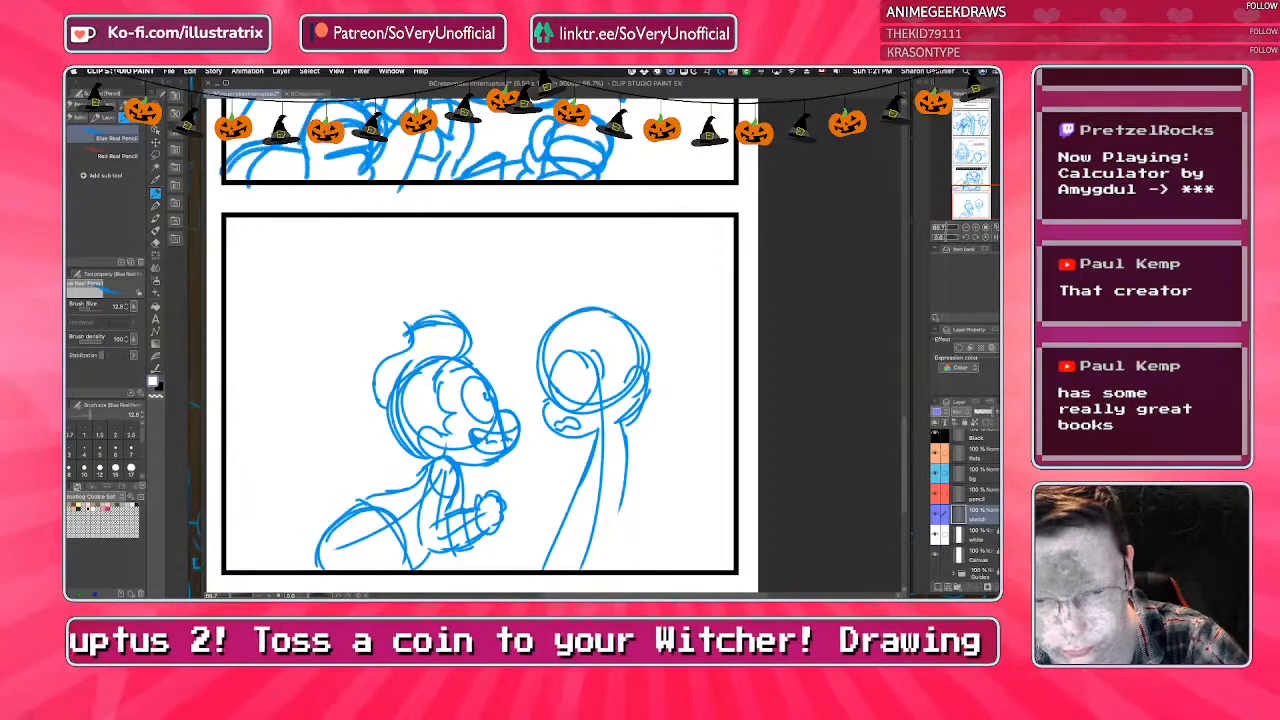
{"action": "left_click_drag", "start_coordinate": [628, 460], "coordinate": [616, 552]}
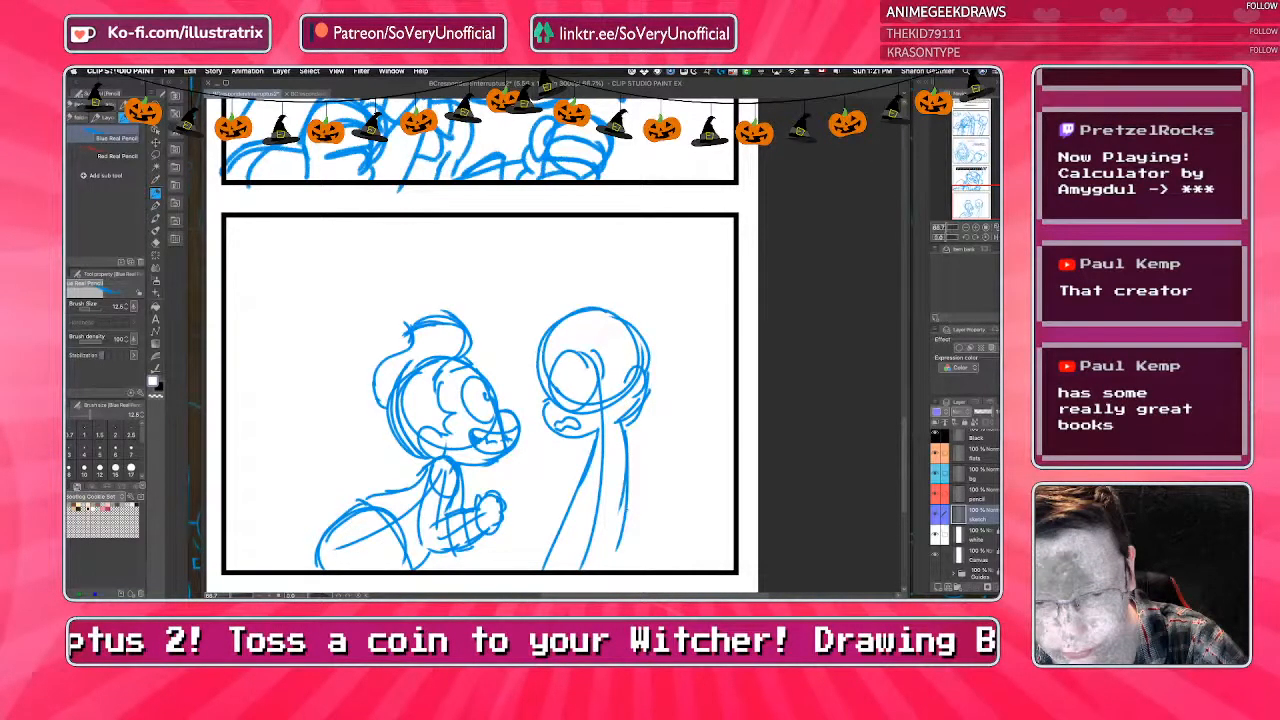
Draw the second figure's hanging arm with a hand at the panel's bottom border, plus an ear and a small oval on the forehead.
{"action": "left_click_drag", "start_coordinate": [626, 427], "coordinate": [622, 546]}
{"action": "mouse_move", "coordinate": [616, 432]}
{"action": "left_mouse_down"}
{"action": "mouse_move", "coordinate": [598, 544]}
{"action": "mouse_move", "coordinate": [620, 554]}
{"action": "left_mouse_up"}
{"action": "mouse_move", "coordinate": [618, 552]}
{"action": "left_mouse_down"}
{"action": "mouse_move", "coordinate": [627, 569]}
{"action": "mouse_move", "coordinate": [579, 570]}
{"action": "left_mouse_up"}
{"action": "left_click_drag", "start_coordinate": [637, 448], "coordinate": [633, 509]}
{"action": "left_click_drag", "start_coordinate": [590, 441], "coordinate": [581, 471]}
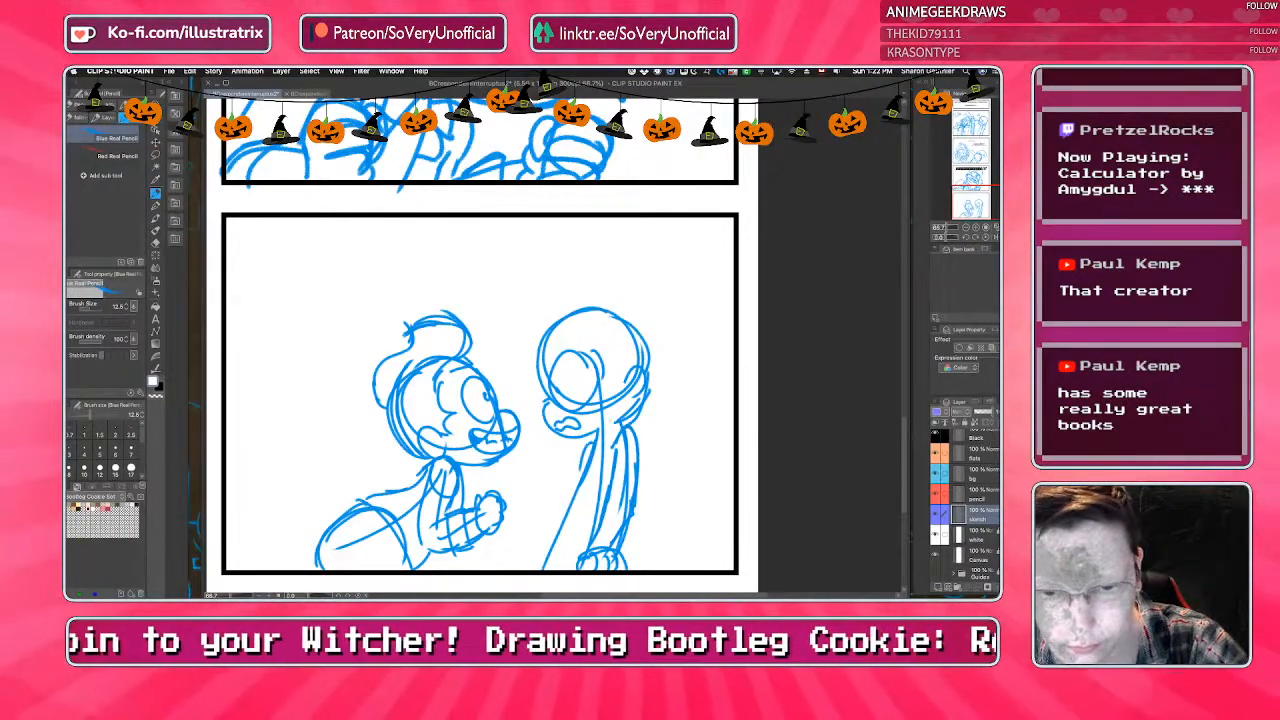
{"action": "mouse_move", "coordinate": [644, 362]}
{"action": "left_mouse_down"}
{"action": "mouse_move", "coordinate": [624, 398]}
{"action": "mouse_move", "coordinate": [643, 396]}
{"action": "left_mouse_up"}
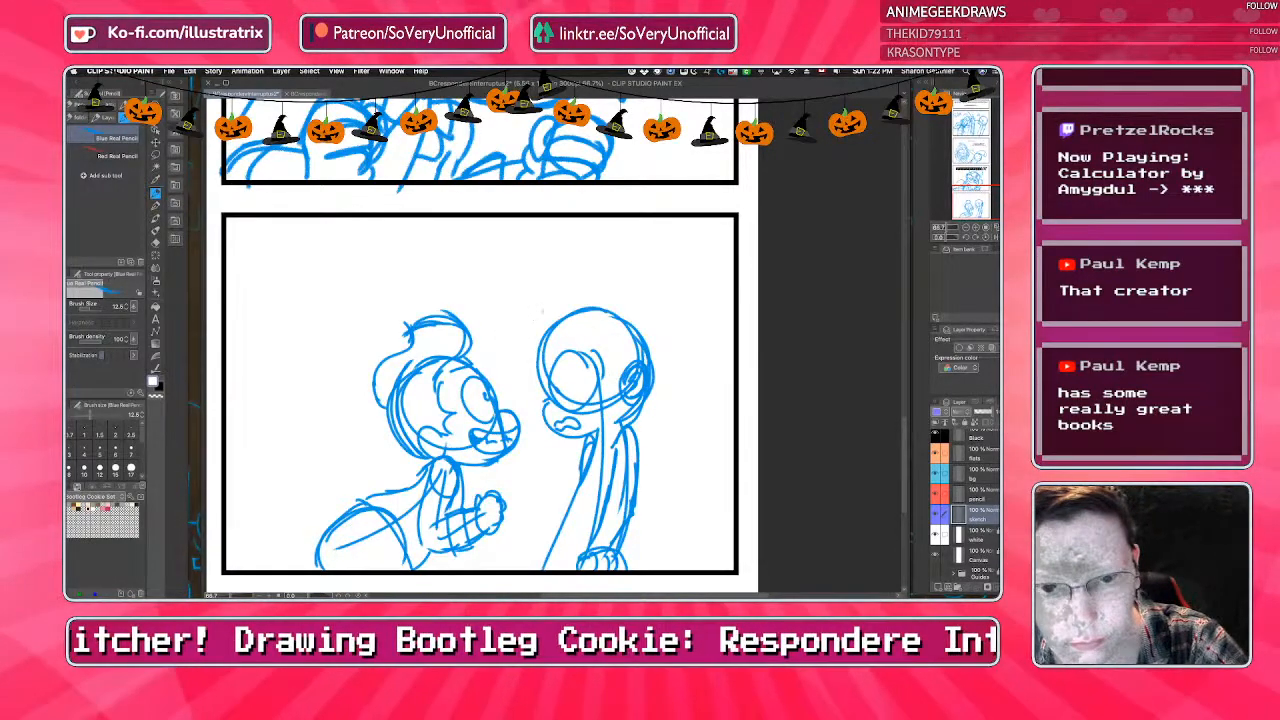
{"action": "left_click_drag", "start_coordinate": [609, 322], "coordinate": [610, 351]}
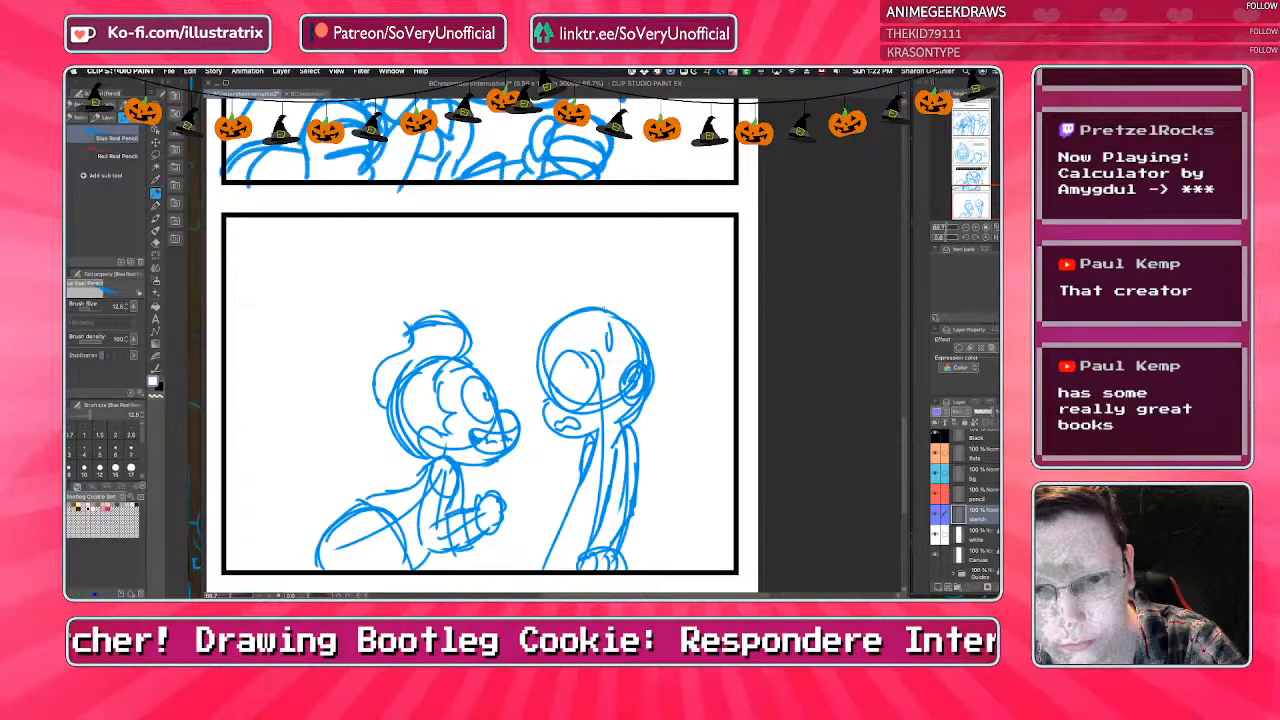
Add curved strokes across the first figure's hip down to the panel's bottom border.
{"action": "scroll", "coordinate": [829, 375], "scroll_direction": "down", "scroll_amount": 1}
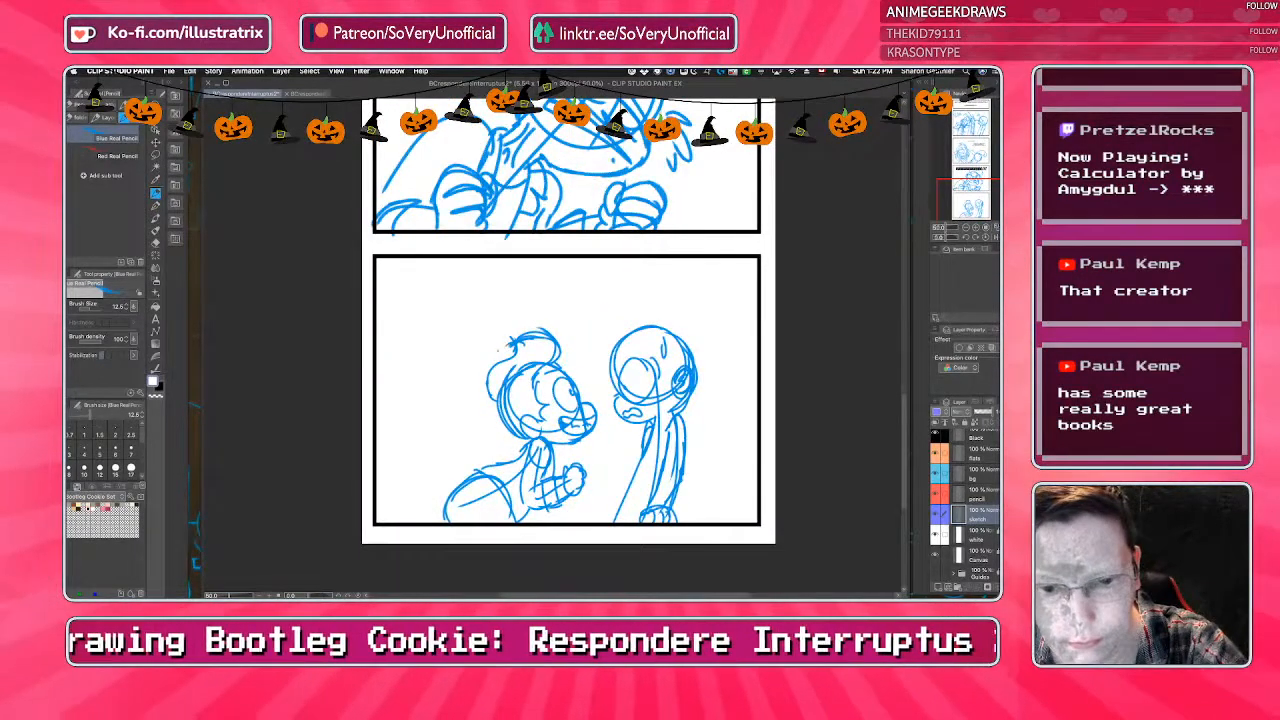
{"action": "scroll", "coordinate": [410, 504], "scroll_direction": "down", "scroll_amount": 1}
{"action": "scroll", "coordinate": [458, 493], "scroll_direction": "up", "scroll_amount": 2}
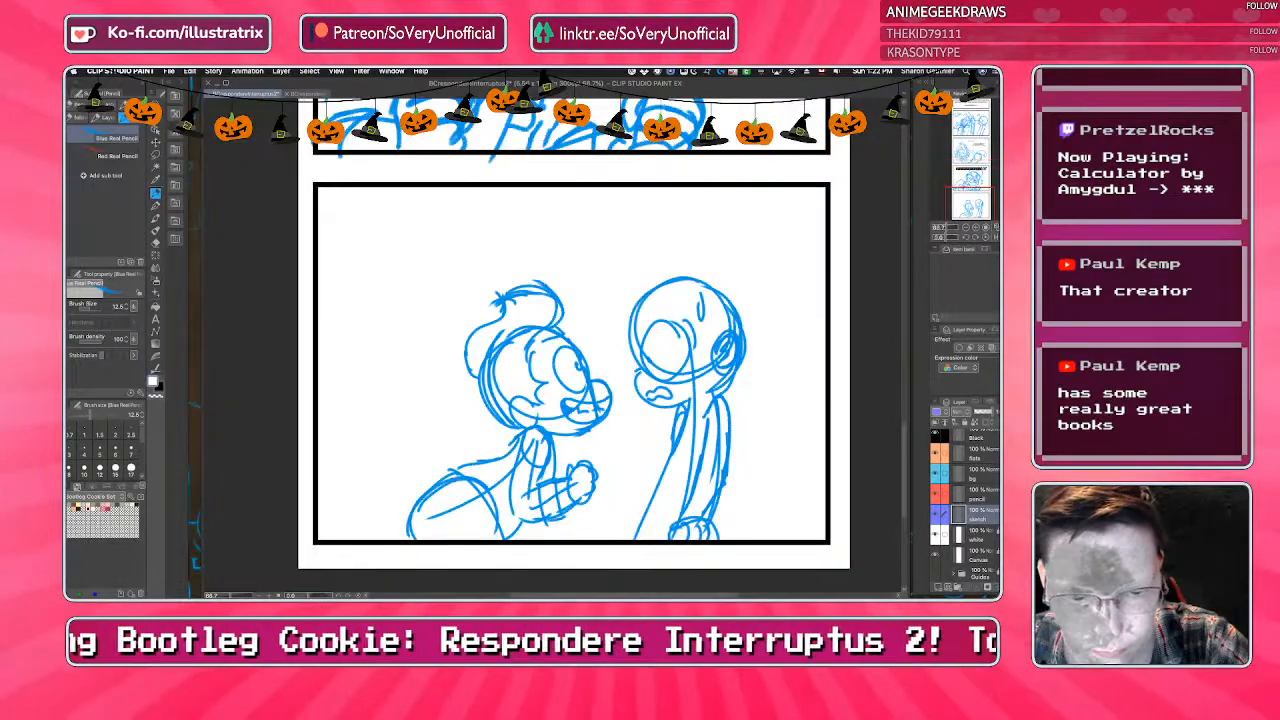
{"action": "left_click_drag", "start_coordinate": [455, 475], "coordinate": [502, 538]}
{"action": "left_click_drag", "start_coordinate": [460, 482], "coordinate": [506, 541]}
{"action": "scroll", "coordinate": [416, 466], "scroll_direction": "down", "scroll_amount": 1}
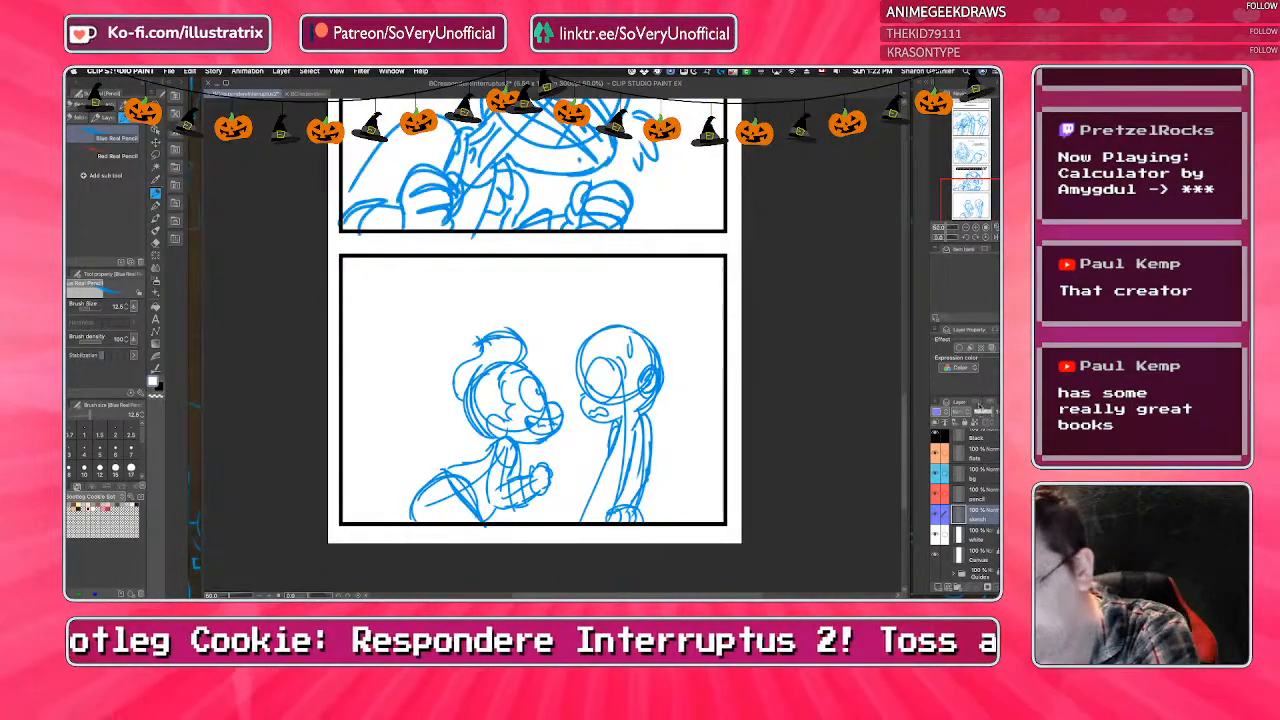
Lower the sketch layer's opacity and select the pencil layer with the Red Real Pencil.
{"action": "left_click", "coordinate": [984, 412]}
{"action": "left_click", "coordinate": [975, 493]}
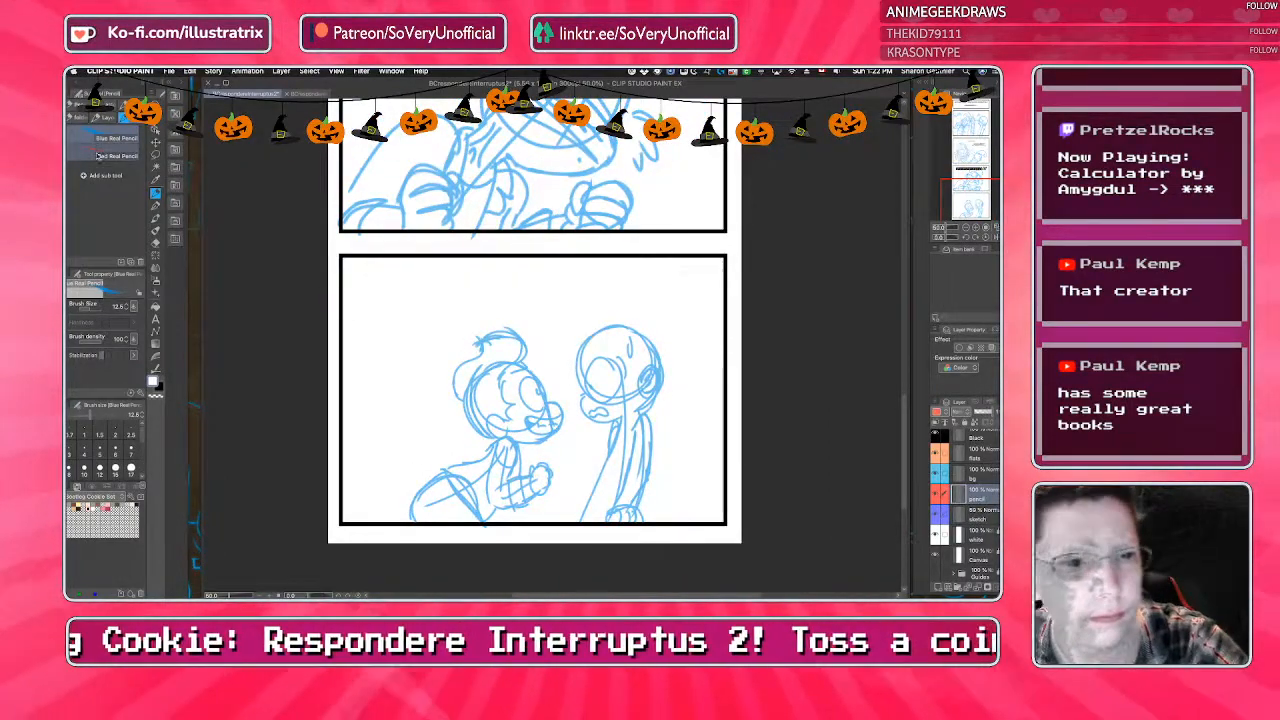
{"action": "left_click", "coordinate": [120, 156]}
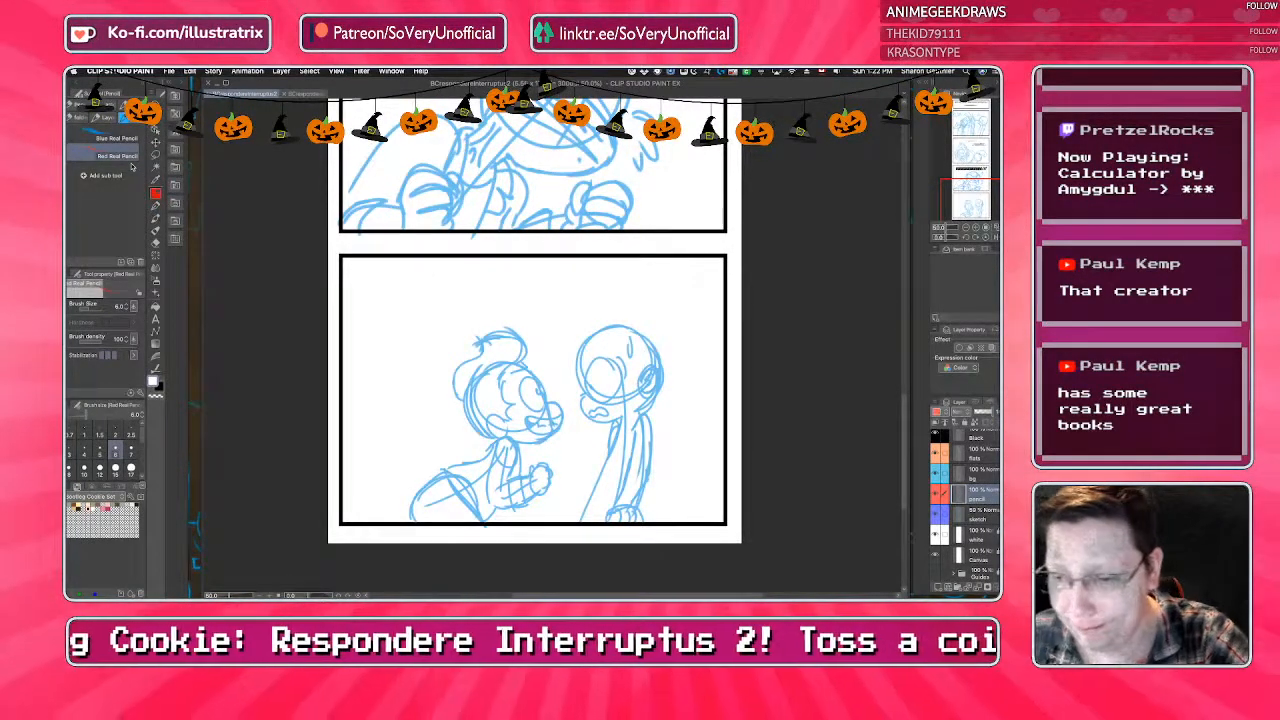
Trace the first figure's brow, face profile, toothy grin and large eye in red over the rough, redrawing the eye outline once.
{"action": "scroll", "coordinate": [529, 391], "scroll_direction": "up", "scroll_amount": 3}
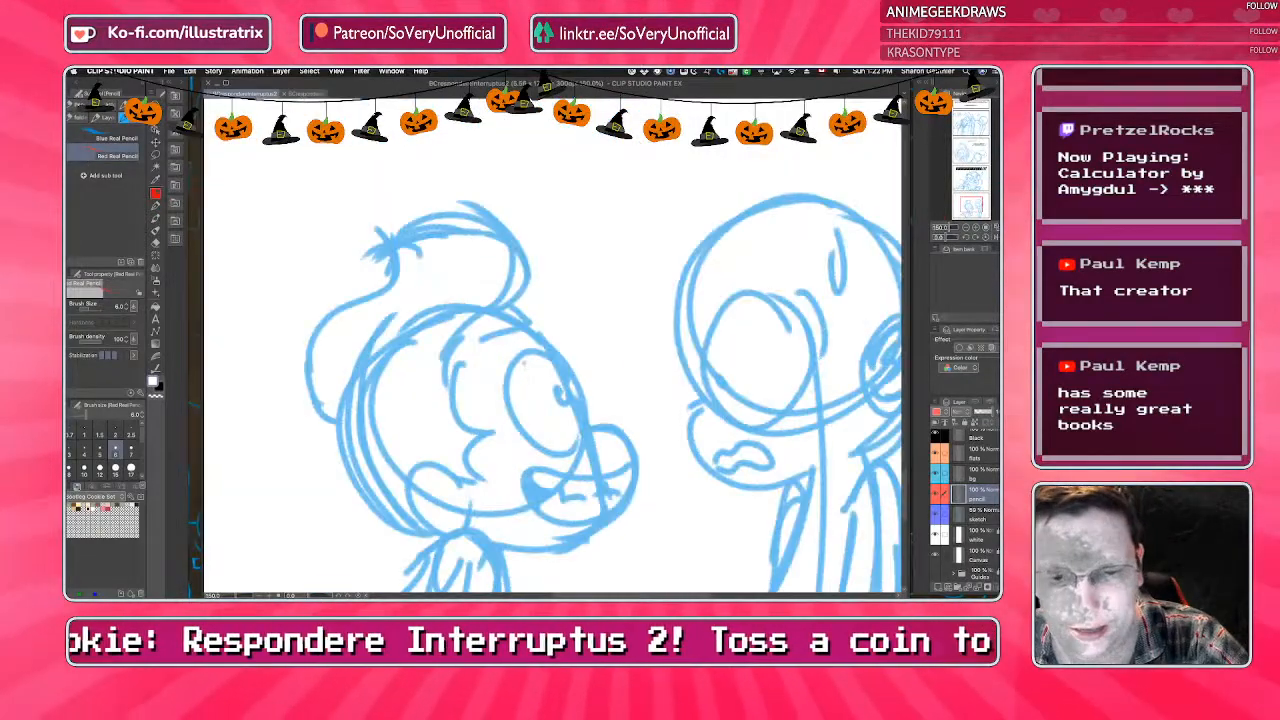
{"action": "mouse_move", "coordinate": [478, 339]}
{"action": "left_mouse_down"}
{"action": "mouse_move", "coordinate": [530, 326]}
{"action": "mouse_move", "coordinate": [584, 408]}
{"action": "mouse_move", "coordinate": [622, 508]}
{"action": "mouse_move", "coordinate": [510, 545]}
{"action": "left_mouse_up"}
{"action": "mouse_move", "coordinate": [632, 456]}
{"action": "left_mouse_down"}
{"action": "mouse_move", "coordinate": [522, 504]}
{"action": "mouse_move", "coordinate": [620, 516]}
{"action": "left_mouse_up"}
{"action": "mouse_move", "coordinate": [546, 466]}
{"action": "left_mouse_down"}
{"action": "mouse_move", "coordinate": [531, 490]}
{"action": "mouse_move", "coordinate": [546, 508]}
{"action": "mouse_move", "coordinate": [525, 494]}
{"action": "mouse_move", "coordinate": [522, 506]}
{"action": "left_mouse_up"}
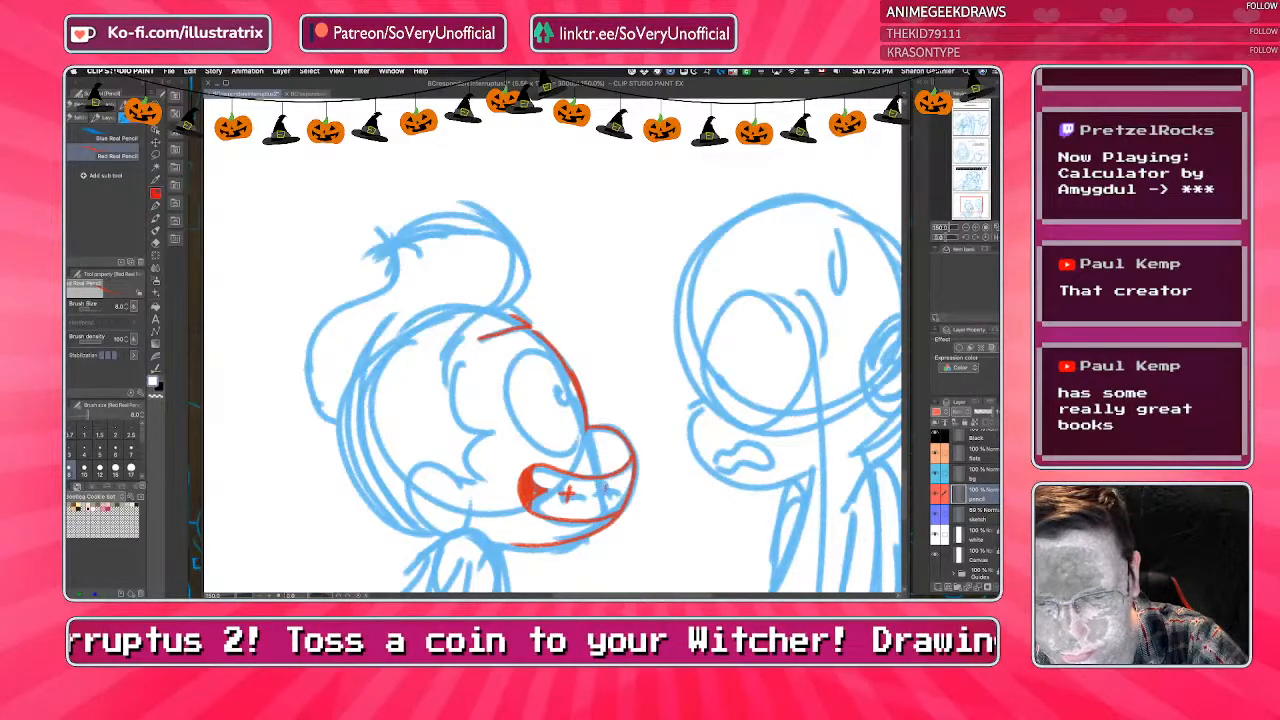
{"action": "mouse_move", "coordinate": [562, 356]}
{"action": "left_mouse_down"}
{"action": "mouse_move", "coordinate": [550, 358]}
{"action": "mouse_move", "coordinate": [588, 430]}
{"action": "left_mouse_up"}
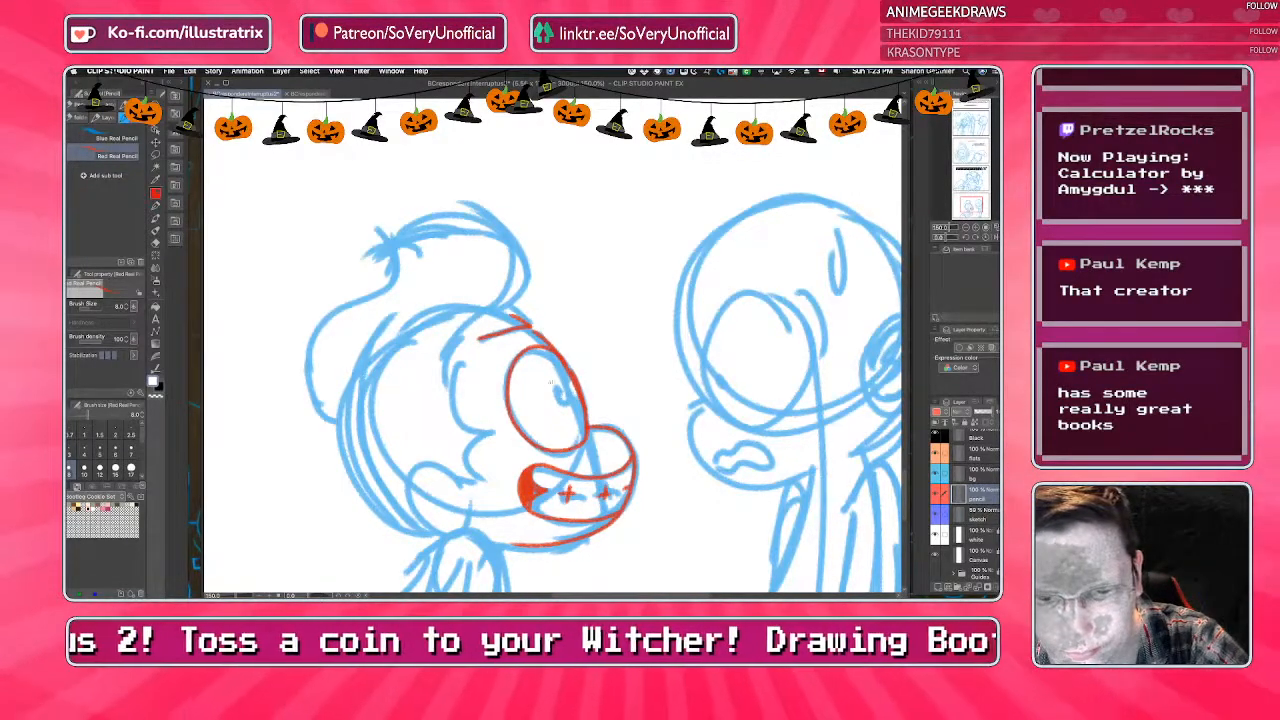
{"action": "key", "text": "ctrl+z"}
{"action": "mouse_move", "coordinate": [562, 350]}
{"action": "left_mouse_down"}
{"action": "mouse_move", "coordinate": [534, 352]}
{"action": "mouse_move", "coordinate": [580, 425]}
{"action": "left_mouse_up"}
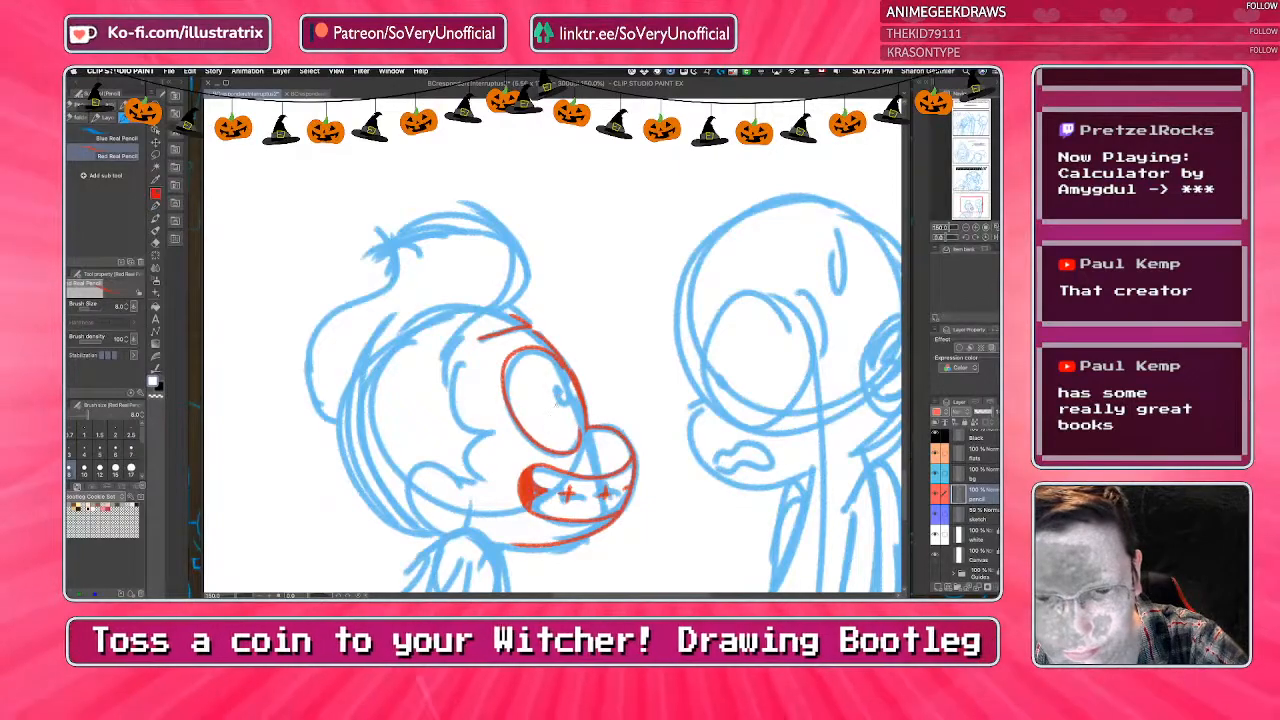
{"action": "left_click_drag", "start_coordinate": [543, 443], "coordinate": [518, 443]}
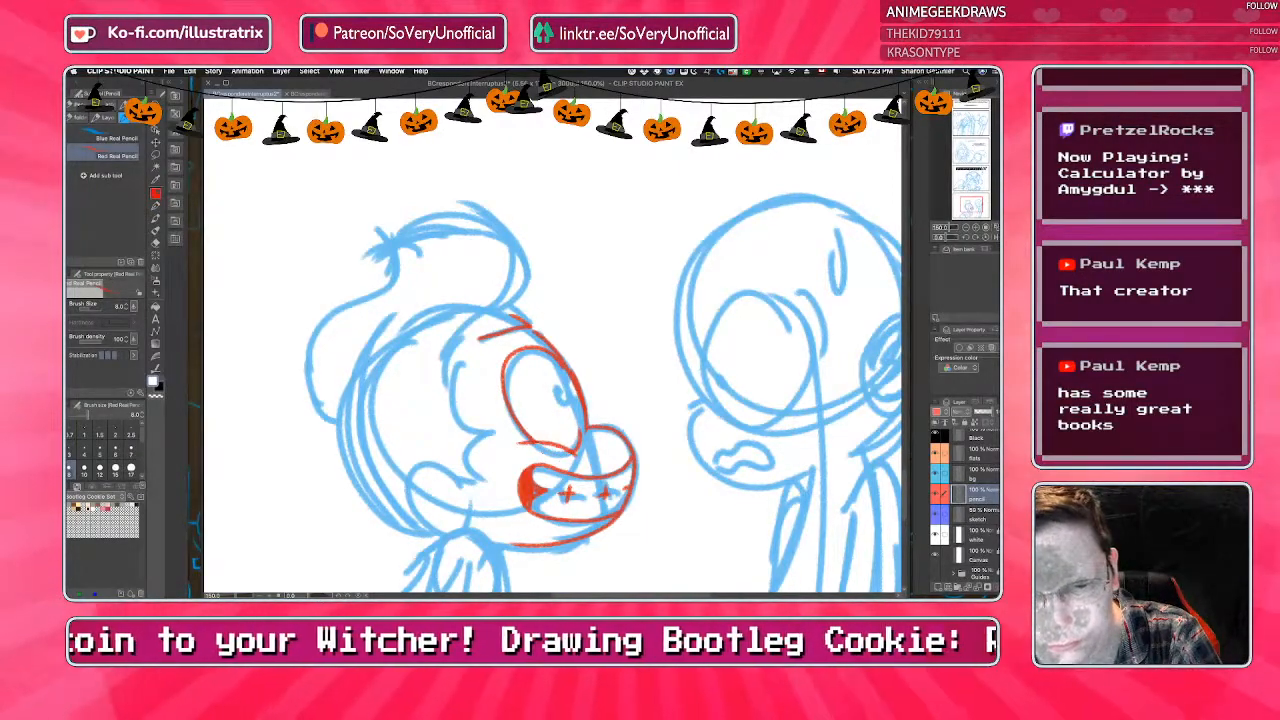
Add the first figure's pupil in red and trace the bent arm with its sleeve cuff.
{"action": "key", "text": "super+minus"}
{"action": "key", "text": "super+minus"}
{"action": "key", "text": "super+minus"}
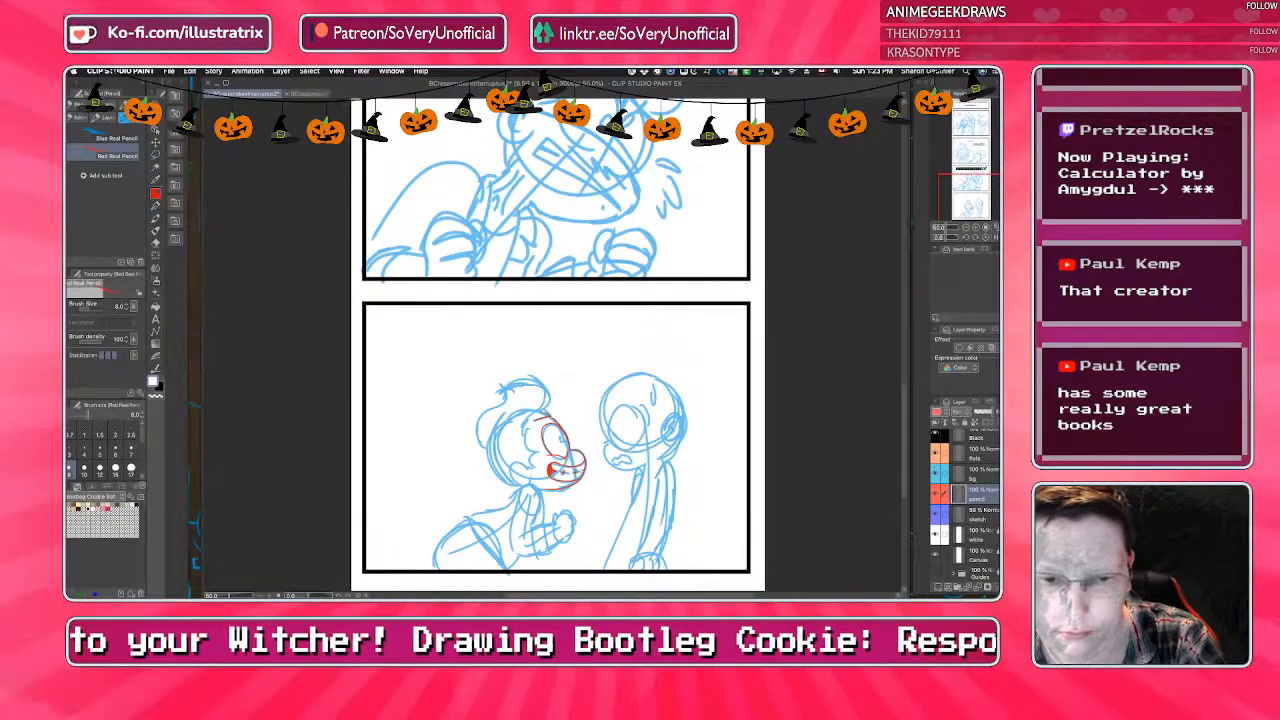
{"action": "key", "text": "super+plus"}
{"action": "key", "text": "super+plus"}
{"action": "key", "text": "super+plus"}
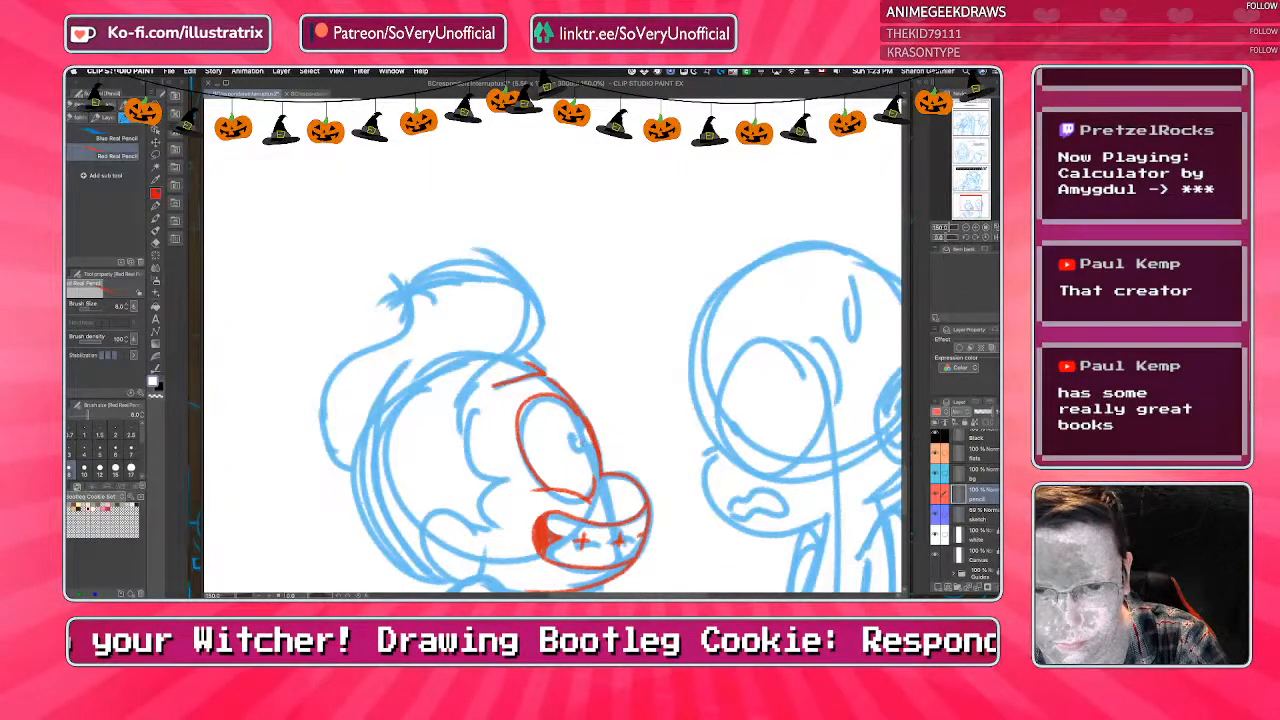
{"action": "key", "text": "super+minus"}
{"action": "key", "text": "super+minus"}
{"action": "key", "text": "super+minus"}
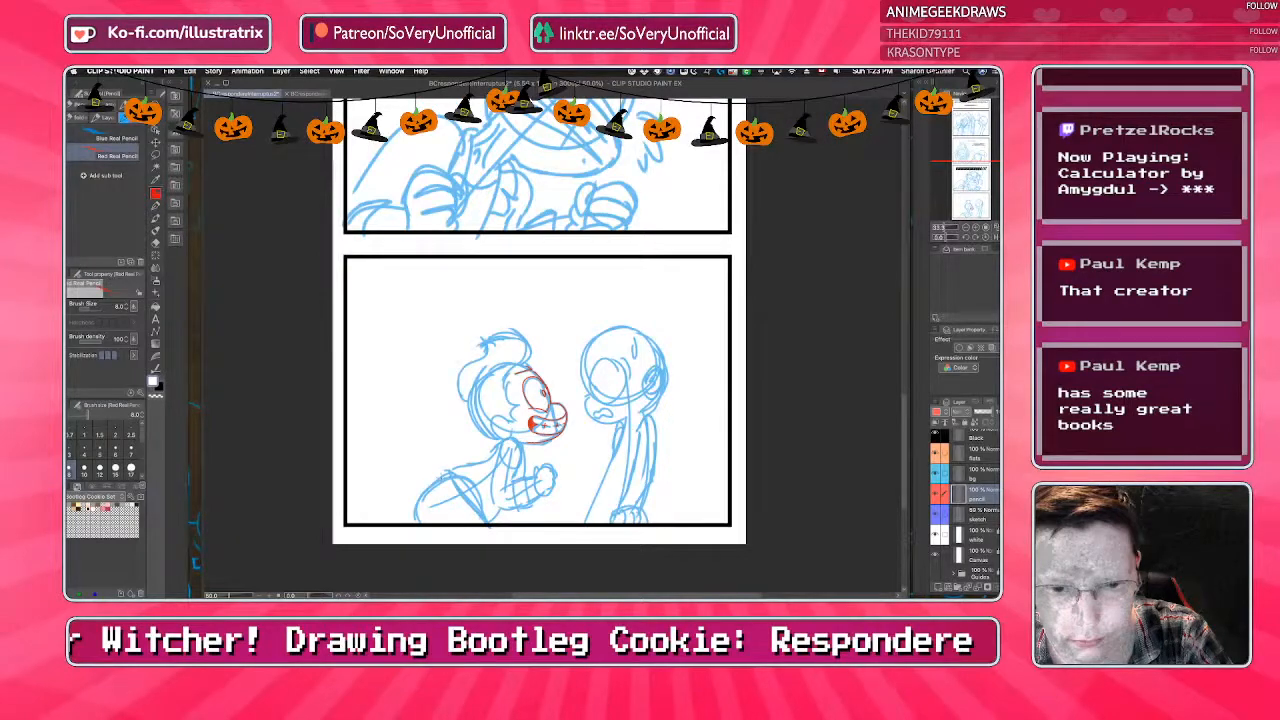
{"action": "key", "text": "super+plus"}
{"action": "key", "text": "super+plus"}
{"action": "key", "text": "super+plus"}
{"action": "mouse_move", "coordinate": [541, 400]}
{"action": "left_mouse_down"}
{"action": "mouse_move", "coordinate": [580, 435]}
{"action": "mouse_move", "coordinate": [580, 530]}
{"action": "mouse_move", "coordinate": [570, 470]}
{"action": "left_mouse_up"}
{"action": "mouse_move", "coordinate": [542, 418]}
{"action": "left_mouse_down"}
{"action": "mouse_move", "coordinate": [526, 518]}
{"action": "mouse_move", "coordinate": [570, 516]}
{"action": "mouse_move", "coordinate": [564, 472]}
{"action": "left_mouse_up"}
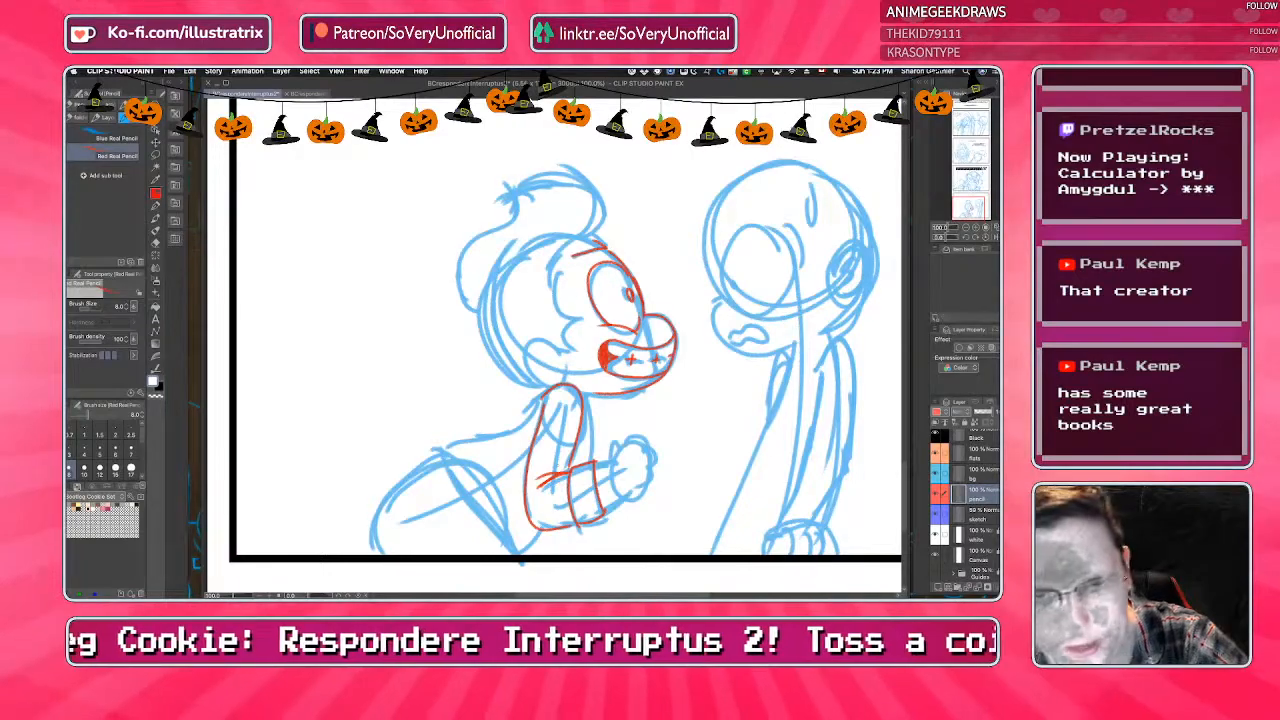
Trace the first figure's clenched fist and wrist in red with the Red Real Pencil, after briefly switching to the Hard eraser.
{"action": "key", "text": "e"}
{"action": "left_click", "coordinate": [90, 118]}
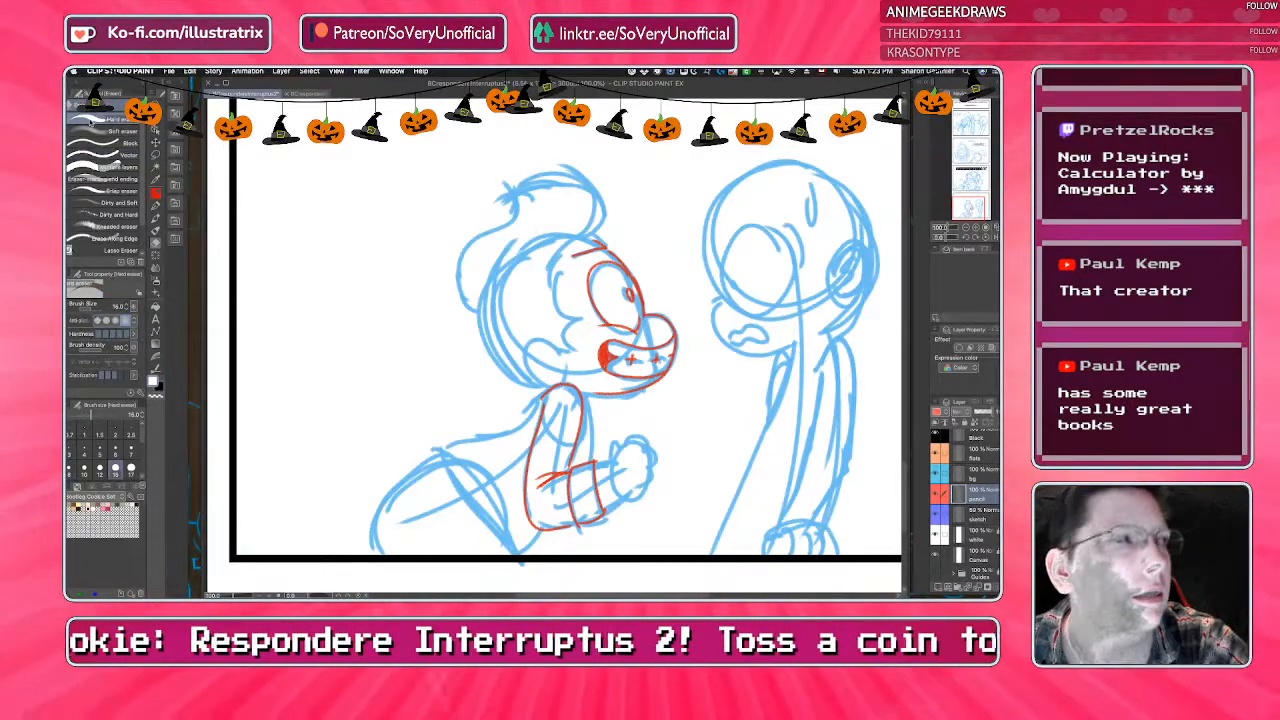
{"action": "key", "text": "ctrl+plus"}
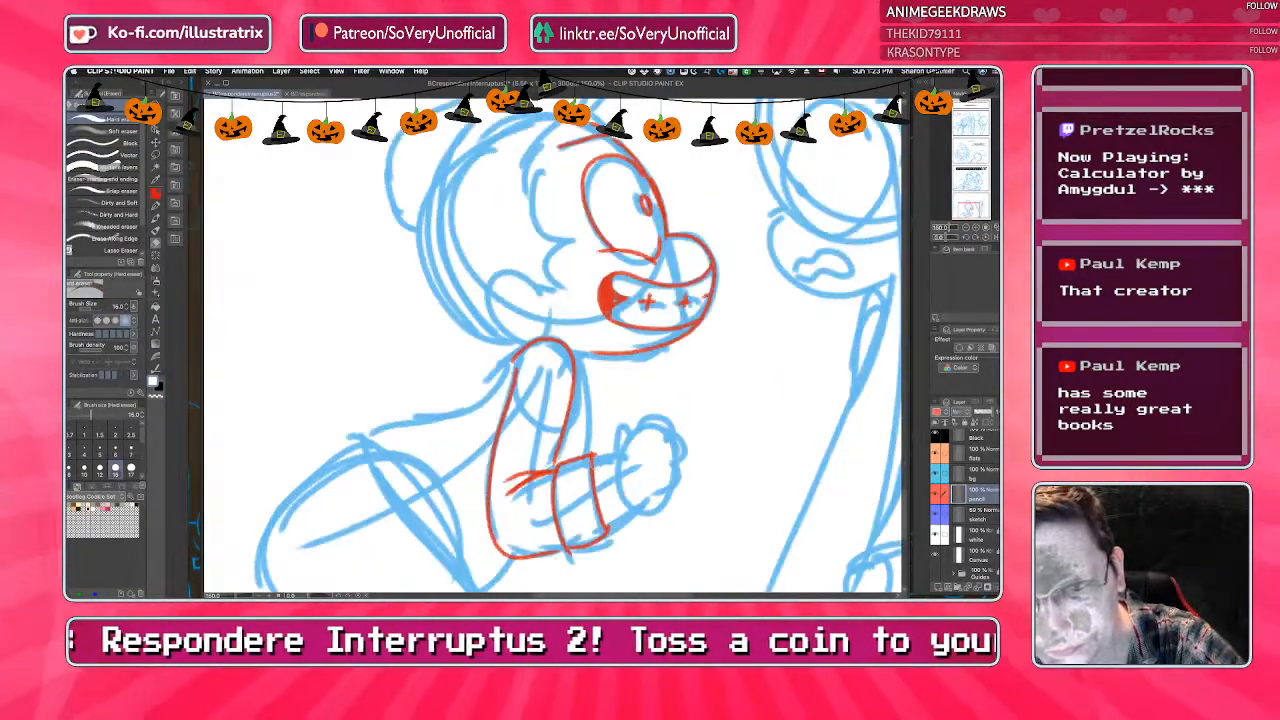
{"action": "key", "text": "bracketleft"}
{"action": "key", "text": "p"}
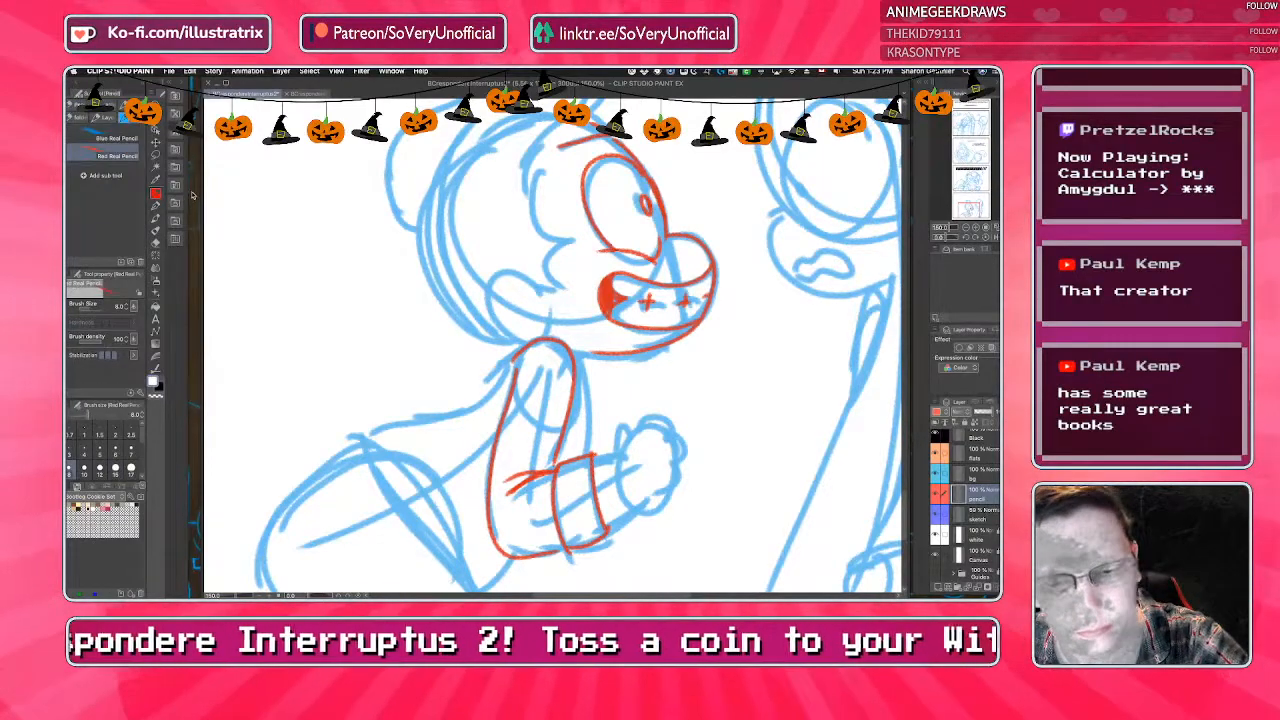
{"action": "mouse_move", "coordinate": [613, 462]}
{"action": "left_mouse_down"}
{"action": "mouse_move", "coordinate": [632, 435]}
{"action": "mouse_move", "coordinate": [670, 429]}
{"action": "mouse_move", "coordinate": [680, 464]}
{"action": "mouse_move", "coordinate": [652, 510]}
{"action": "mouse_move", "coordinate": [613, 519]}
{"action": "left_mouse_up"}
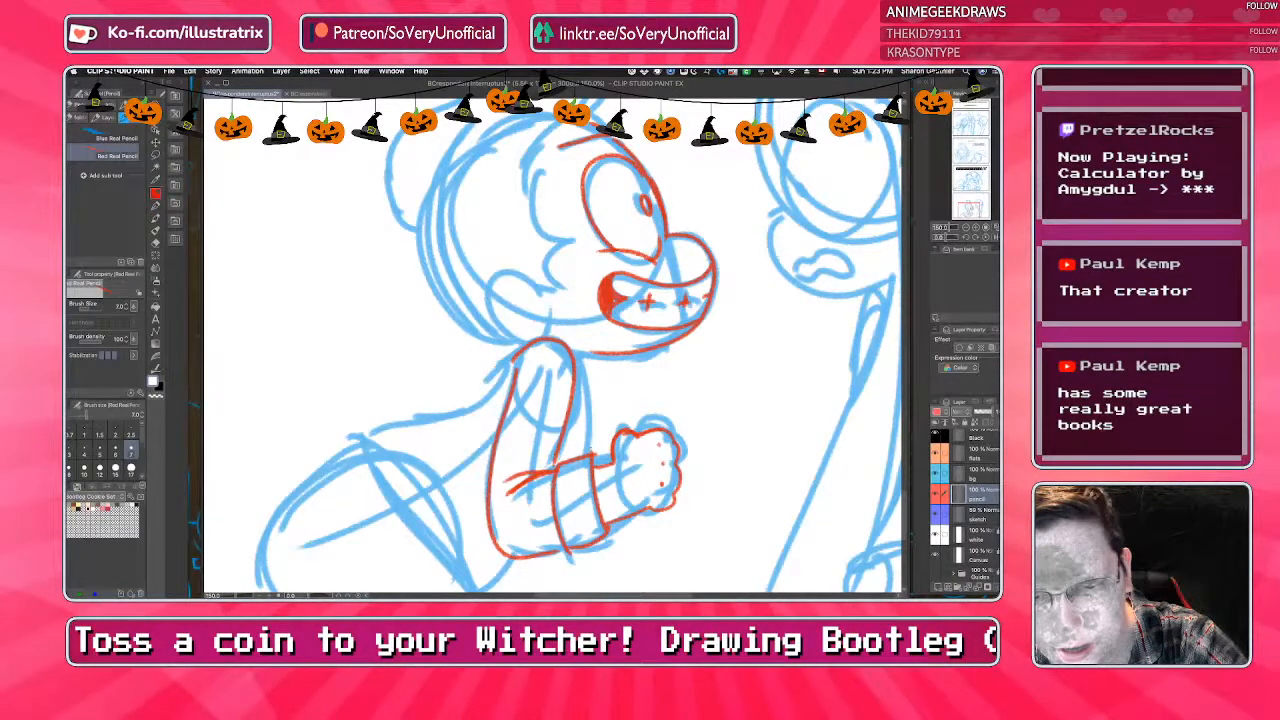
Trace the first figure's chest line in red beside the bent arm, adding a small pointed crease.
{"action": "key", "text": "ctrl+0"}
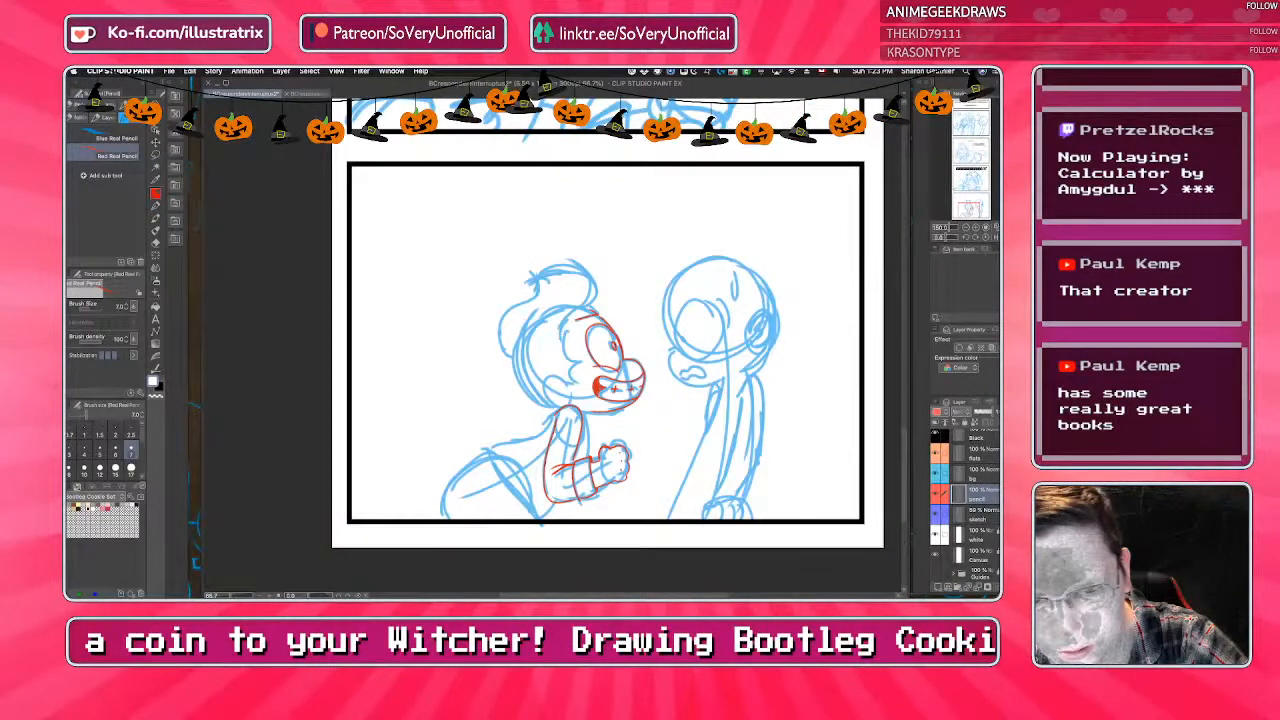
{"action": "scroll", "coordinate": [600, 390], "scroll_direction": "up", "scroll_amount": 5}
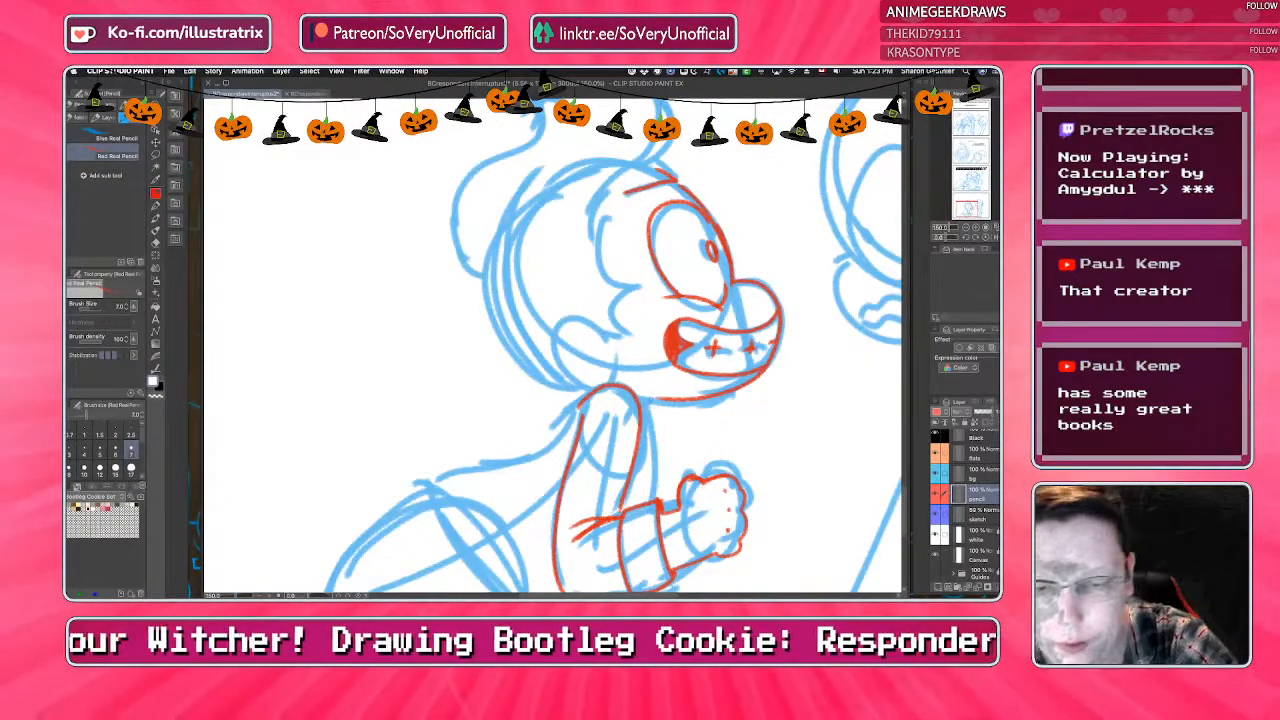
{"action": "left_click_drag", "start_coordinate": [634, 392], "coordinate": [658, 510]}
{"action": "left_click_drag", "start_coordinate": [634, 452], "coordinate": [652, 466]}
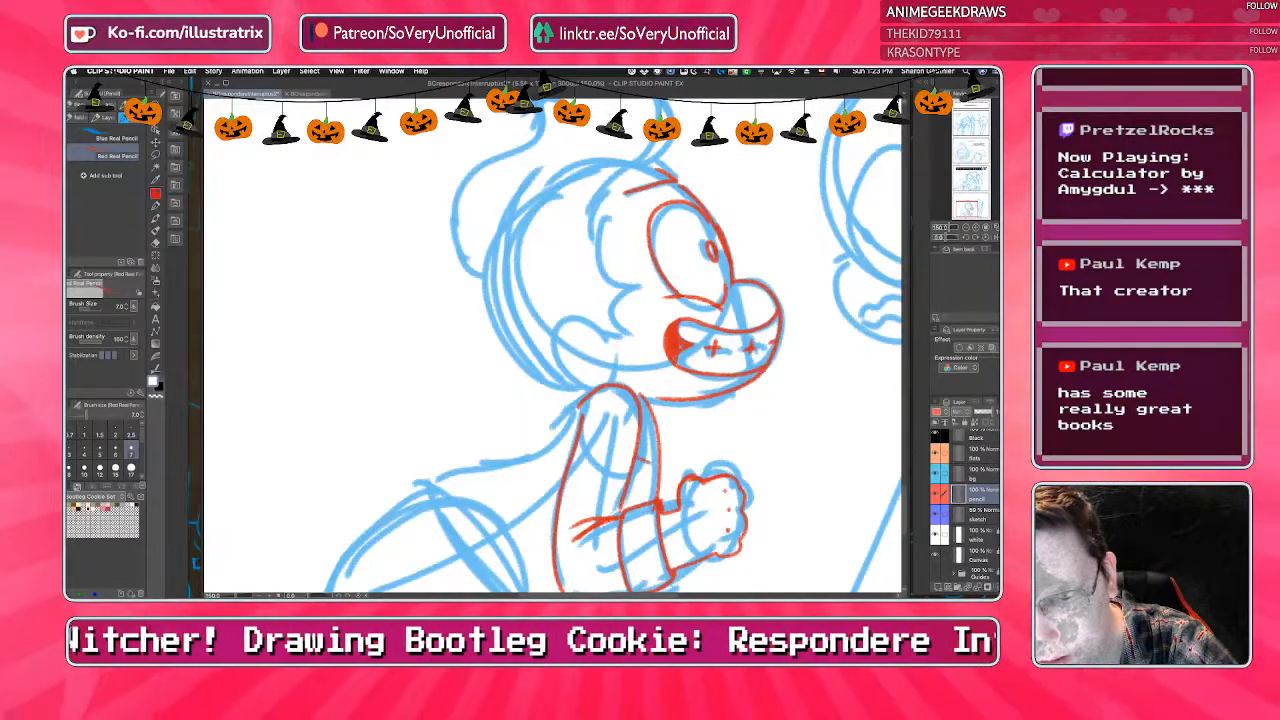
Trace the first figure's ear, curved hairline with sideburn and the back of the head in red.
{"action": "mouse_move", "coordinate": [576, 306]}
{"action": "left_mouse_down"}
{"action": "mouse_move", "coordinate": [606, 318]}
{"action": "mouse_move", "coordinate": [572, 382]}
{"action": "mouse_move", "coordinate": [606, 346]}
{"action": "mouse_move", "coordinate": [602, 366]}
{"action": "left_mouse_up"}
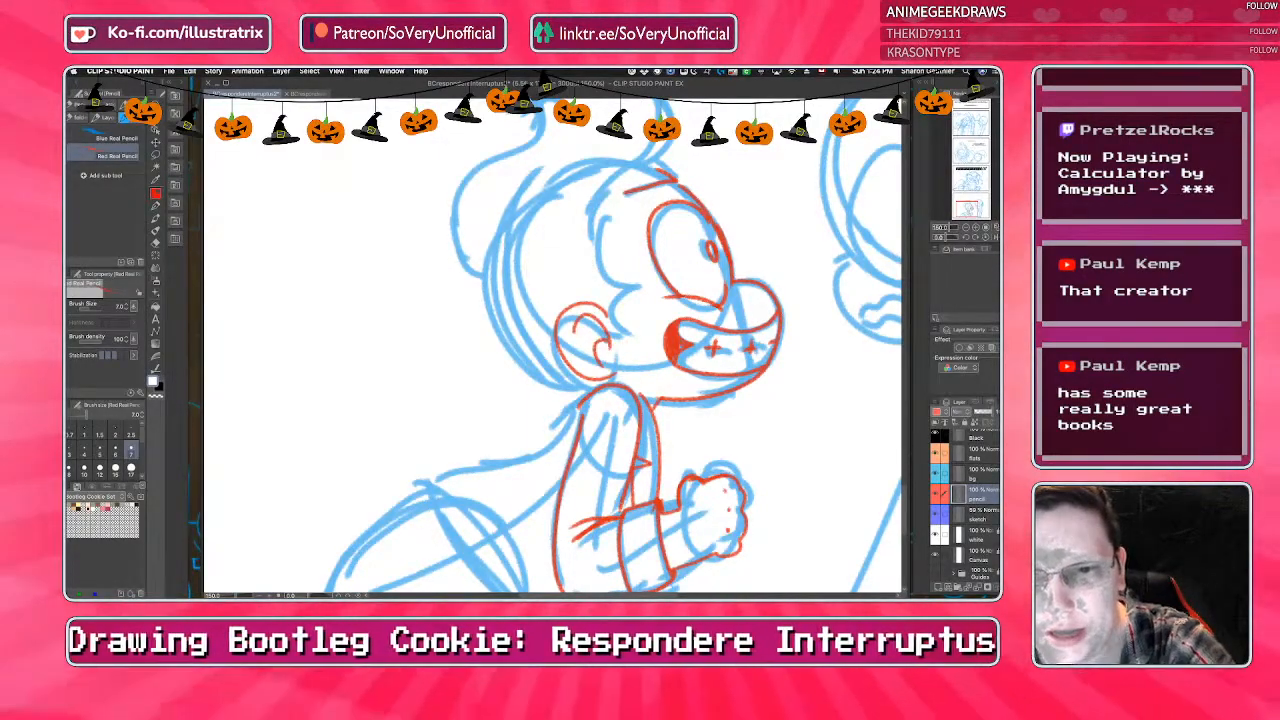
{"action": "left_click_drag", "start_coordinate": [626, 196], "coordinate": [598, 280]}
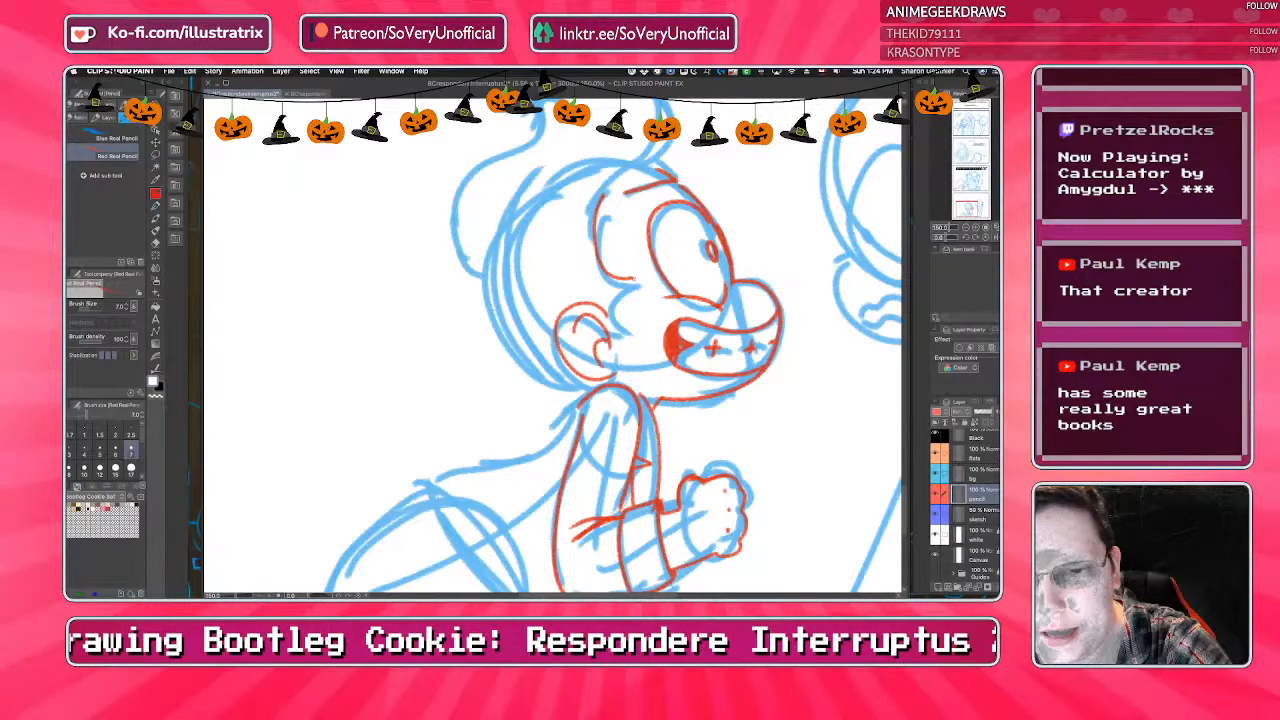
{"action": "left_click_drag", "start_coordinate": [490, 258], "coordinate": [585, 395]}
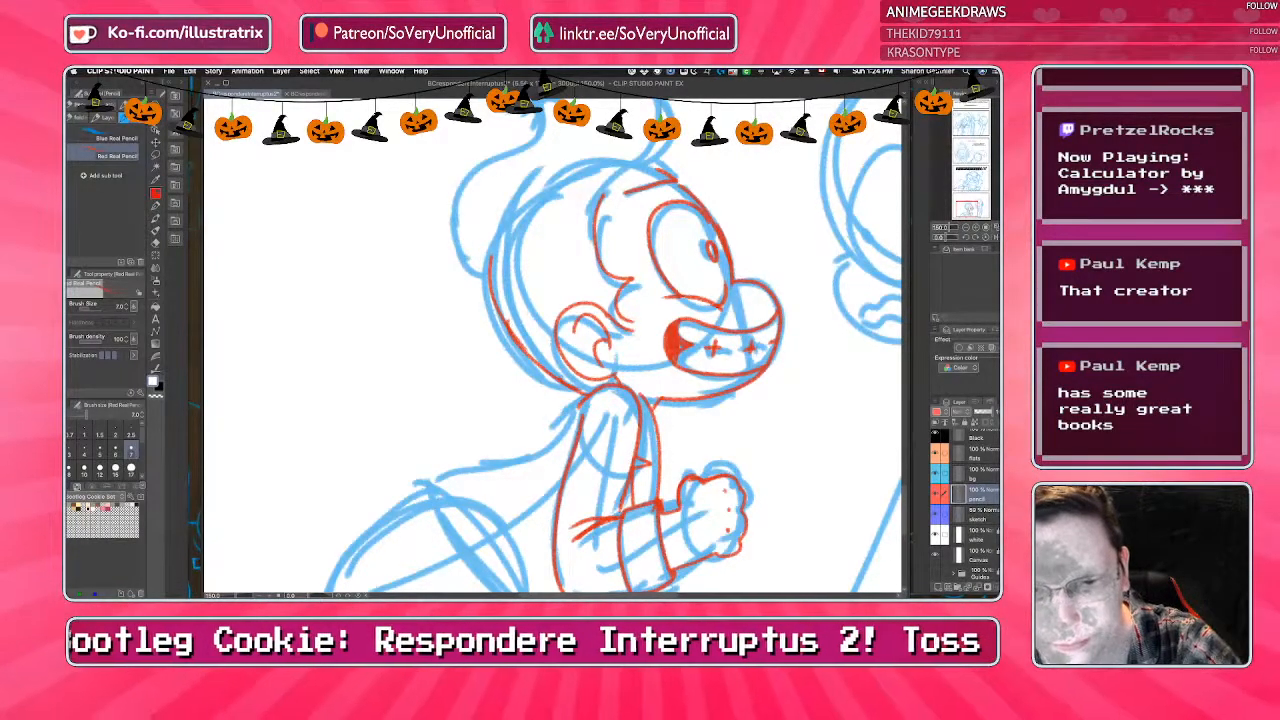
Trace the first figure's back, waistline and rounded hip in red down to the panel's lower border.
{"action": "key", "text": "super+minus"}
{"action": "key", "text": "super+minus"}
{"action": "key", "text": "super+plus"}
{"action": "key", "text": "super+plus"}
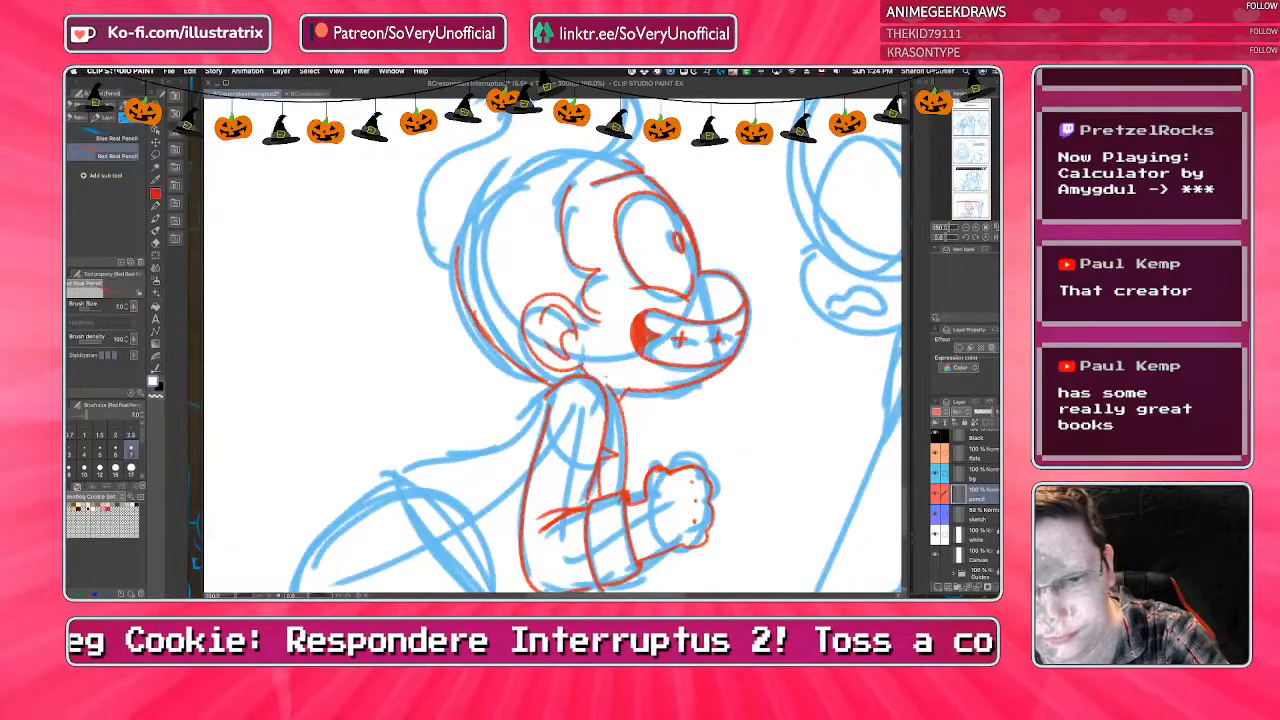
{"action": "key", "text": "super+minus"}
{"action": "key", "text": "super+plus"}
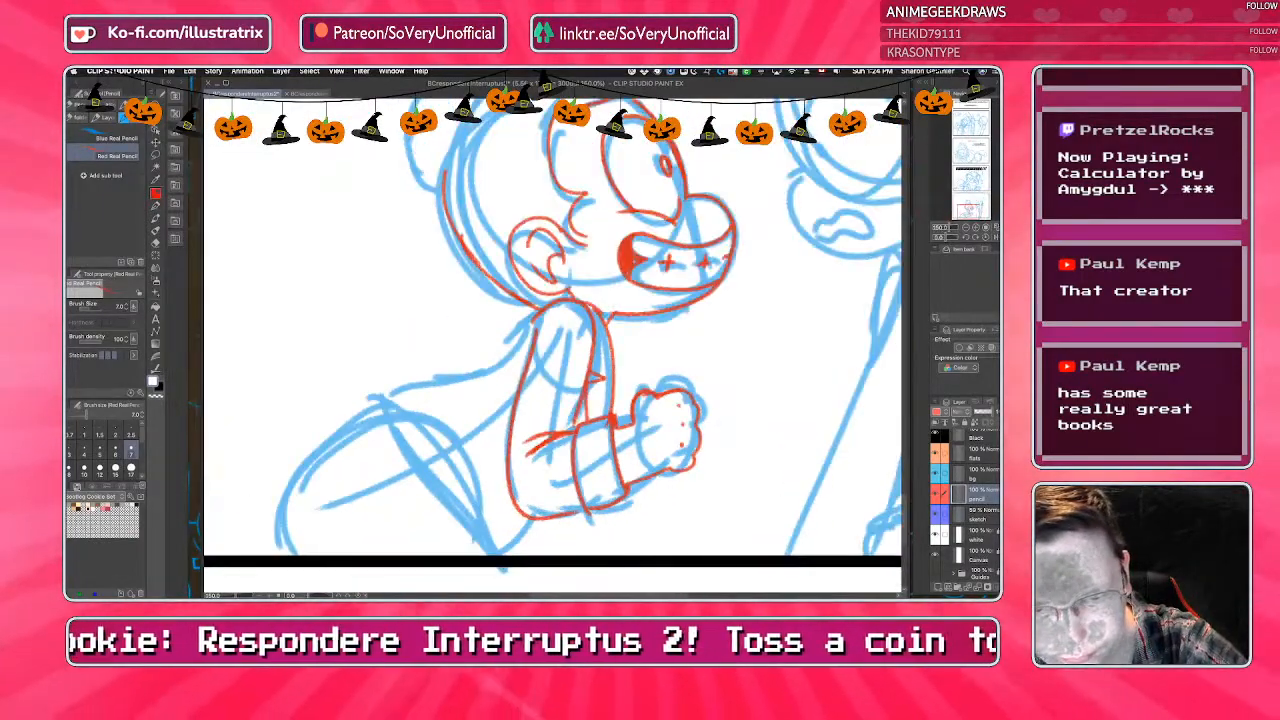
{"action": "mouse_move", "coordinate": [534, 320]}
{"action": "left_mouse_down"}
{"action": "mouse_move", "coordinate": [490, 370]}
{"action": "mouse_move", "coordinate": [392, 400]}
{"action": "mouse_move", "coordinate": [485, 545]}
{"action": "left_mouse_up"}
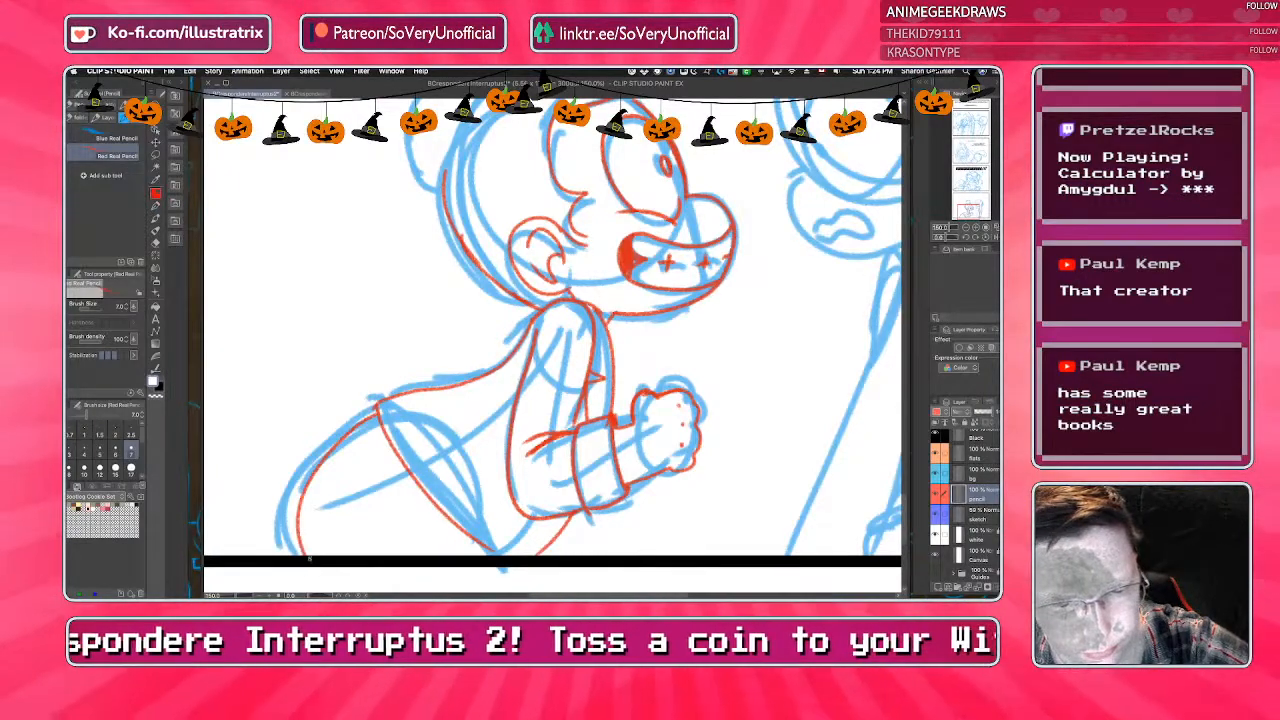
Thicken the red knuckle outline of the first figure's clenched fist.
{"action": "key", "text": "super+minus"}
{"action": "key", "text": "super+minus"}
{"action": "key", "text": "super+minus"}
{"action": "key", "text": "super+minus"}
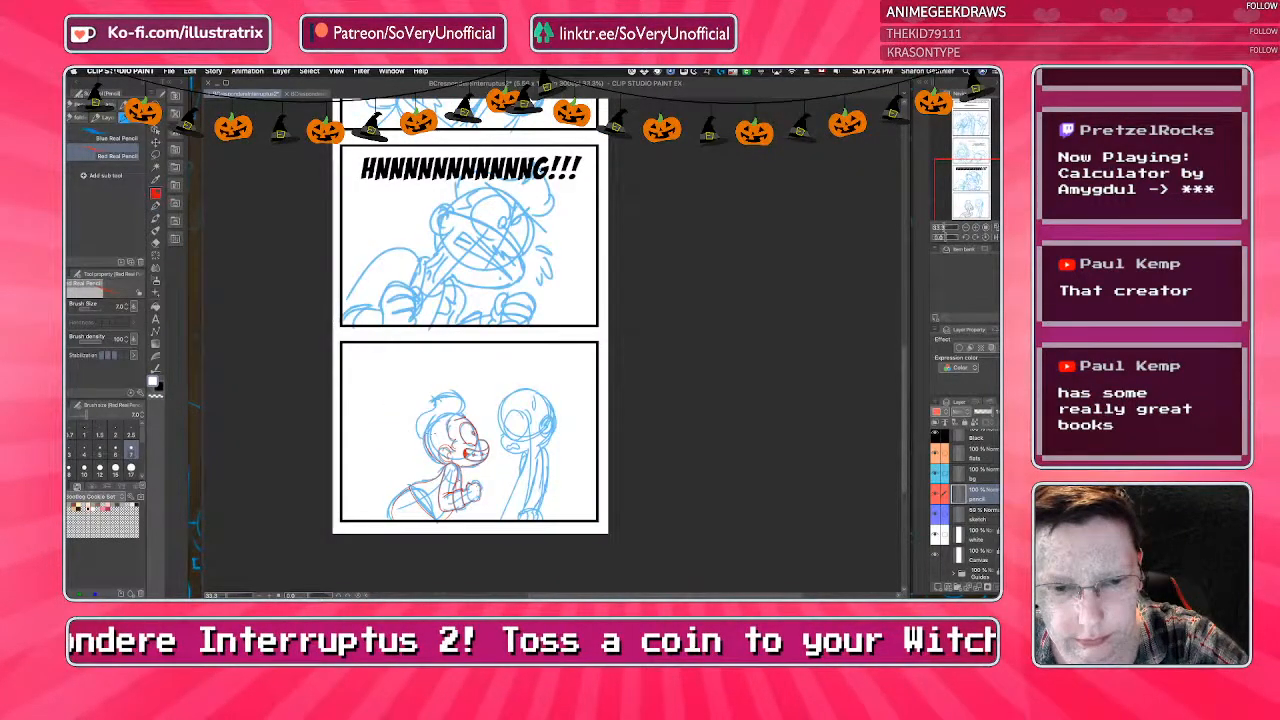
{"action": "key", "text": "super+plus"}
{"action": "key", "text": "super+plus"}
{"action": "key", "text": "super+plus"}
{"action": "key", "text": "super+plus"}
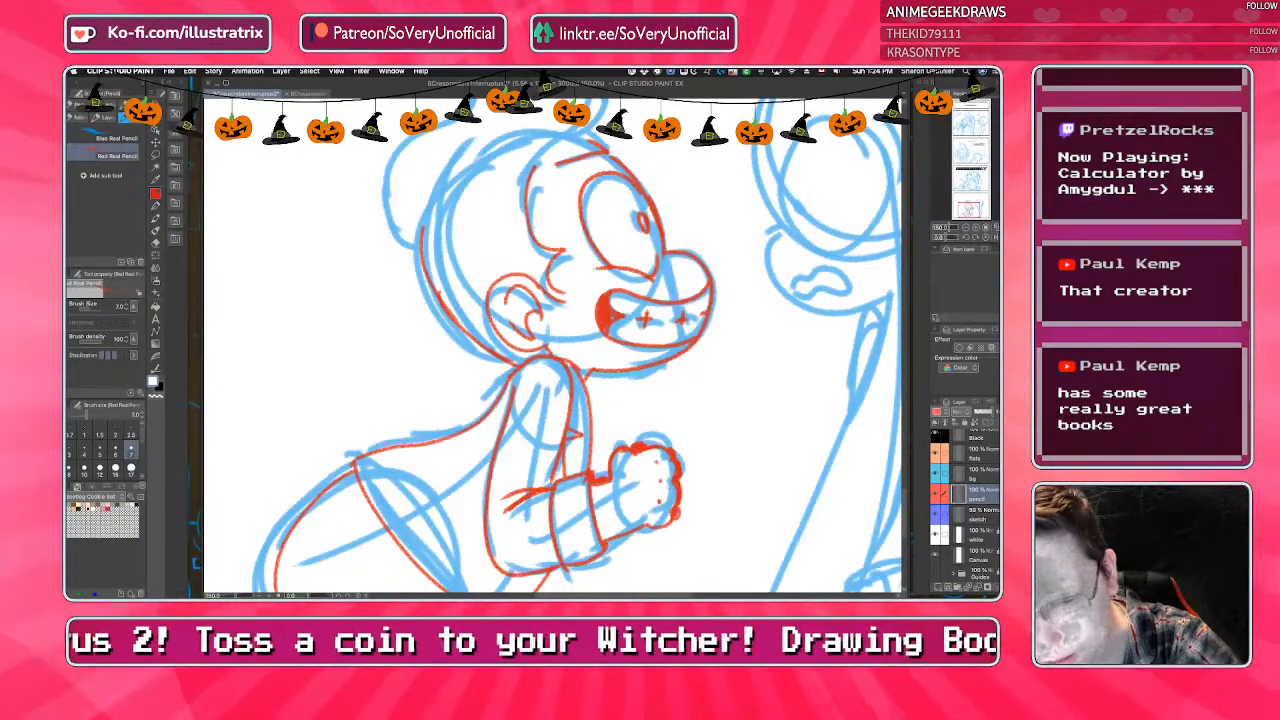
Look over the whole comic strip, including the partly traced fourth panel.
{"action": "key", "text": "super+minus"}
{"action": "key", "text": "super+minus"}
{"action": "key", "text": "super+minus"}
{"action": "key", "text": "super+minus"}
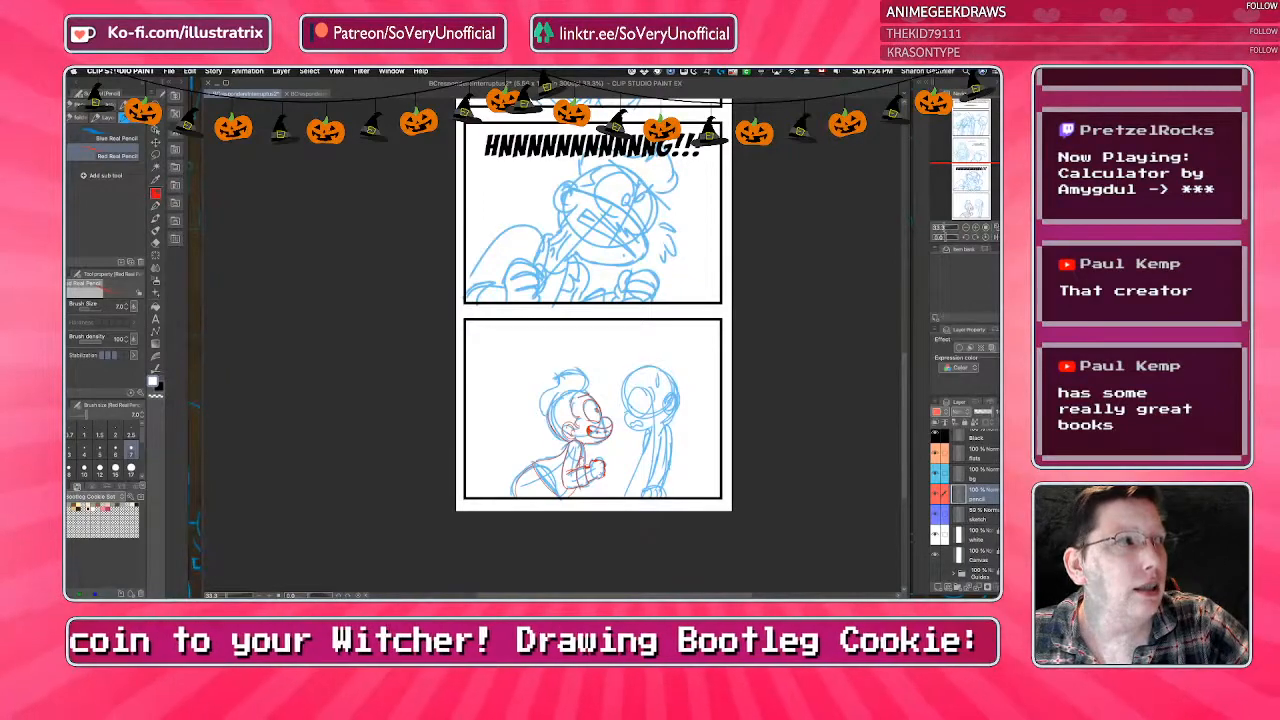
{"action": "key", "text": "super+minus"}
{"action": "key", "text": "super+minus"}
{"action": "key", "text": "super+minus"}
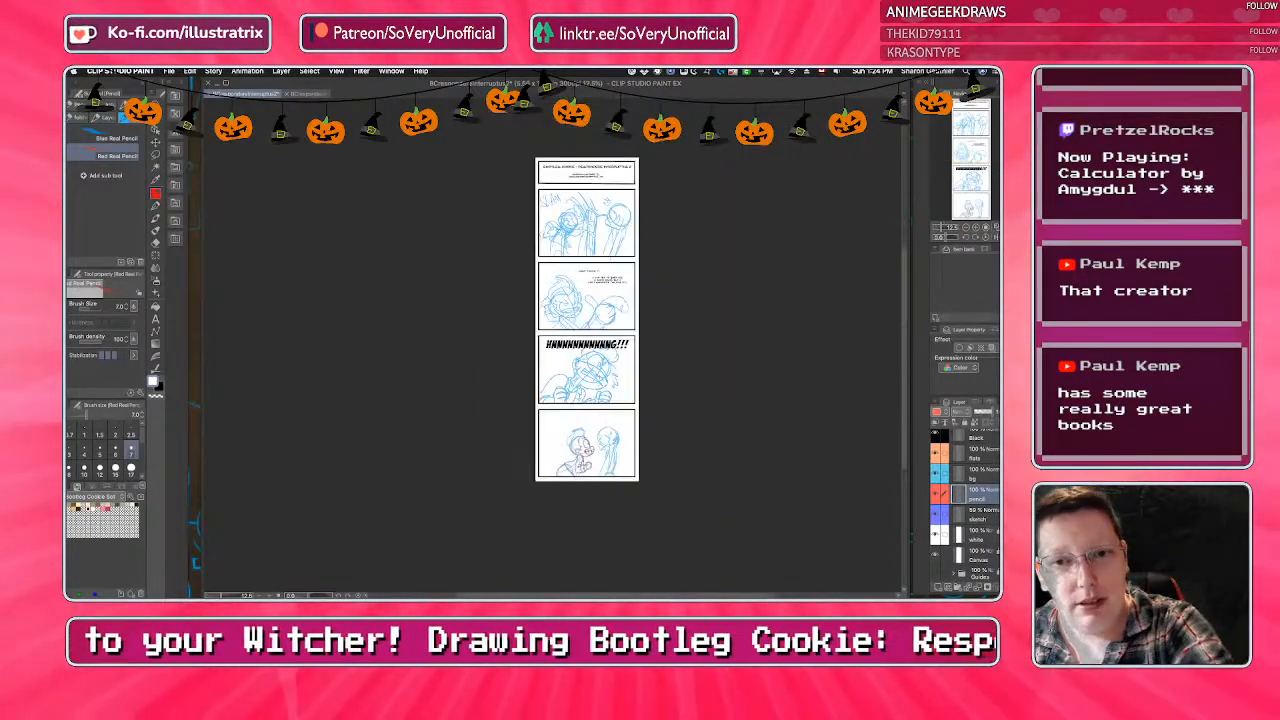
{"action": "key", "text": "super+plus"}
{"action": "key", "text": "super+plus"}
{"action": "key", "text": "super+plus"}
{"action": "key", "text": "super+plus"}
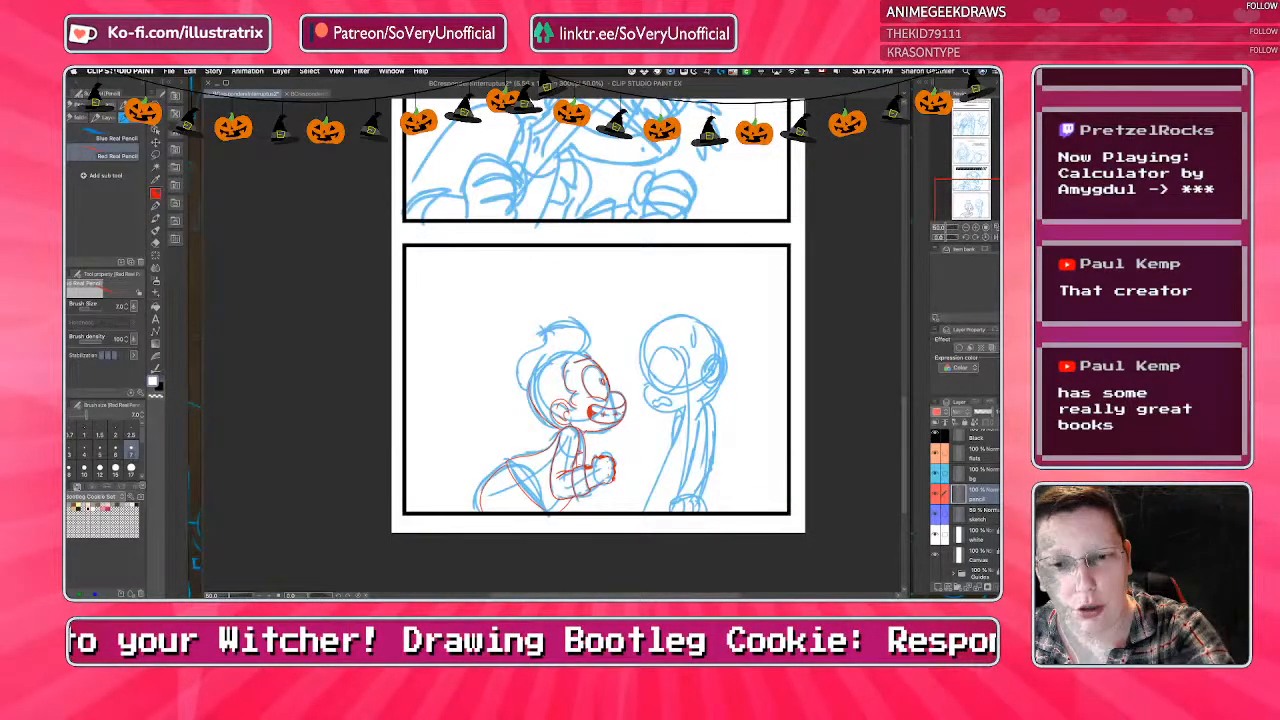
Trace the first figure's swept-up hair tuft and the top of the head in red, extending the hairline upward.
{"action": "key", "text": "super+plus"}
{"action": "key", "text": "super+plus"}
{"action": "key", "text": "super+plus"}
{"action": "key", "text": "super+plus"}
{"action": "mouse_move", "coordinate": [342, 430]}
{"action": "left_mouse_down"}
{"action": "mouse_move", "coordinate": [396, 360]}
{"action": "mouse_move", "coordinate": [367, 385]}
{"action": "mouse_move", "coordinate": [514, 318]}
{"action": "mouse_move", "coordinate": [432, 318]}
{"action": "mouse_move", "coordinate": [554, 318]}
{"action": "mouse_move", "coordinate": [589, 285]}
{"action": "mouse_move", "coordinate": [590, 255]}
{"action": "mouse_move", "coordinate": [512, 195]}
{"action": "left_mouse_up"}
{"action": "mouse_move", "coordinate": [290, 442]}
{"action": "left_mouse_down"}
{"action": "mouse_move", "coordinate": [334, 478]}
{"action": "mouse_move", "coordinate": [290, 380]}
{"action": "mouse_move", "coordinate": [378, 232]}
{"action": "mouse_move", "coordinate": [540, 200]}
{"action": "left_mouse_up"}
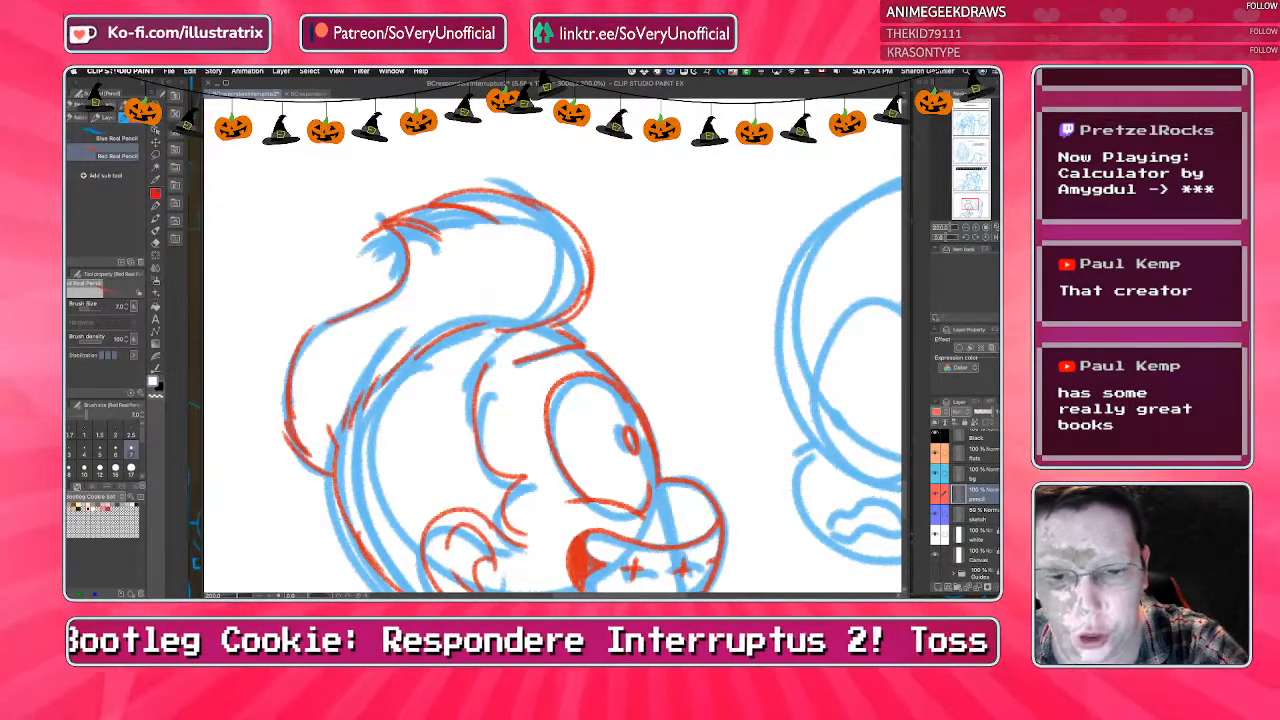
{"action": "left_click_drag", "start_coordinate": [486, 340], "coordinate": [476, 382]}
Examine the traced first figure beside the second figure's blue rough in the fourth panel.
{"action": "scroll", "coordinate": [382, 274], "scroll_direction": "down", "scroll_amount": 2}
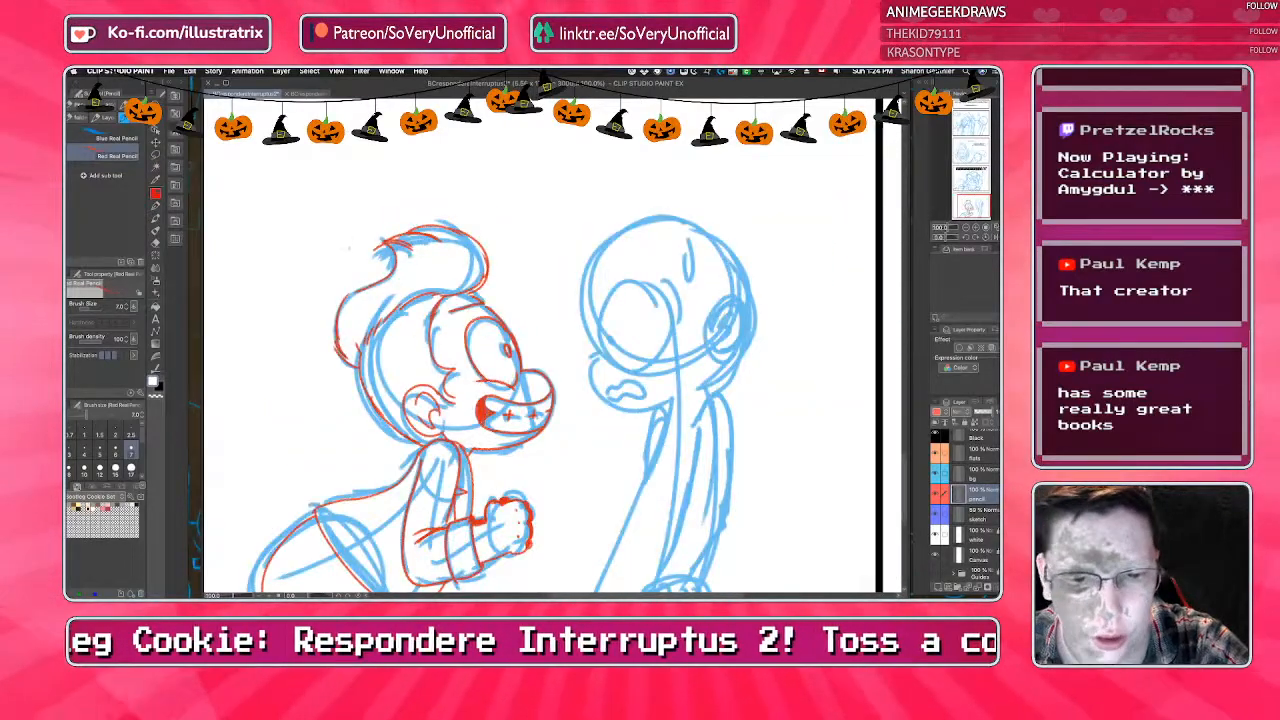
{"action": "scroll", "coordinate": [360, 362], "scroll_direction": "up", "scroll_amount": 2}
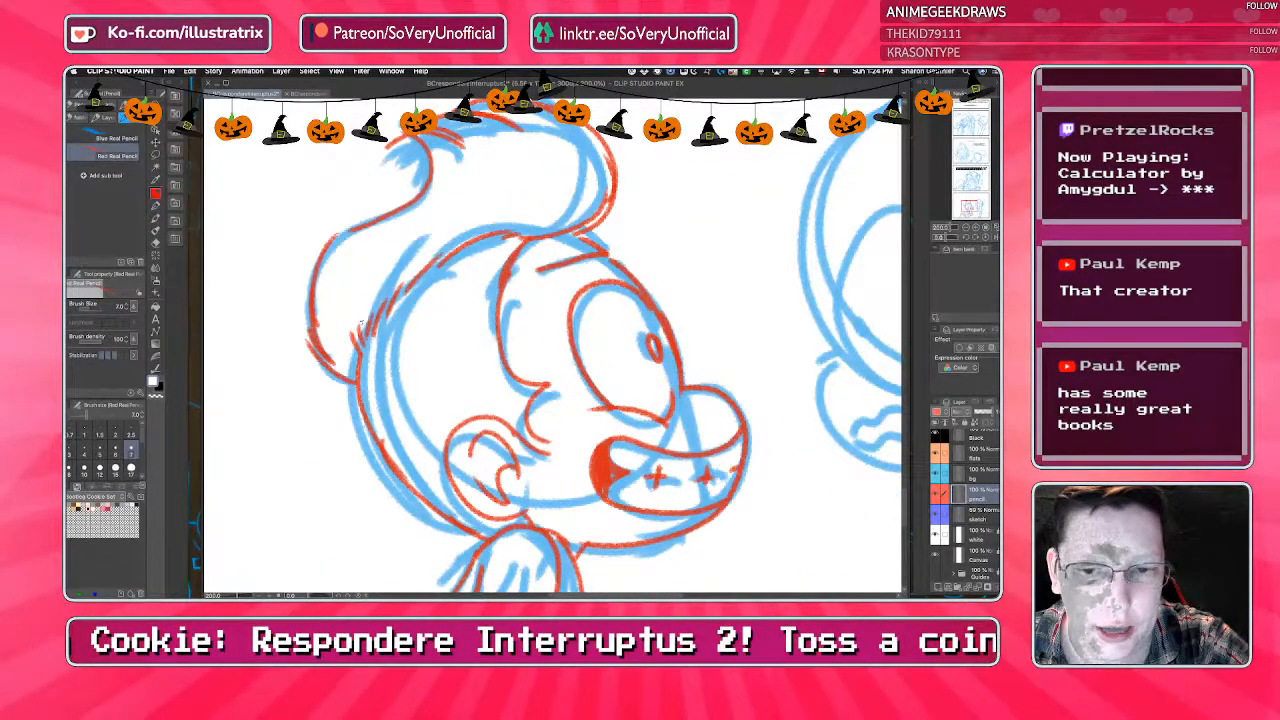
{"action": "scroll", "coordinate": [361, 323], "scroll_direction": "down", "scroll_amount": 2}
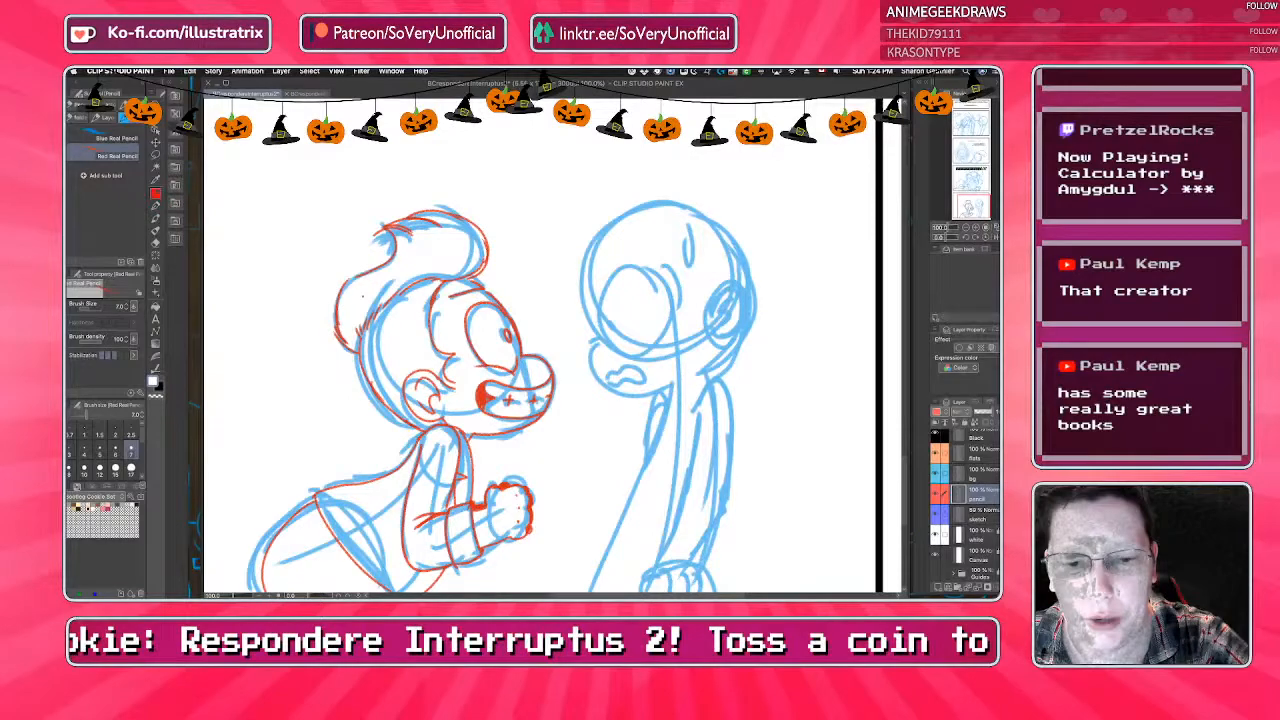
{"action": "scroll", "coordinate": [480, 390], "scroll_direction": "up", "scroll_amount": 2}
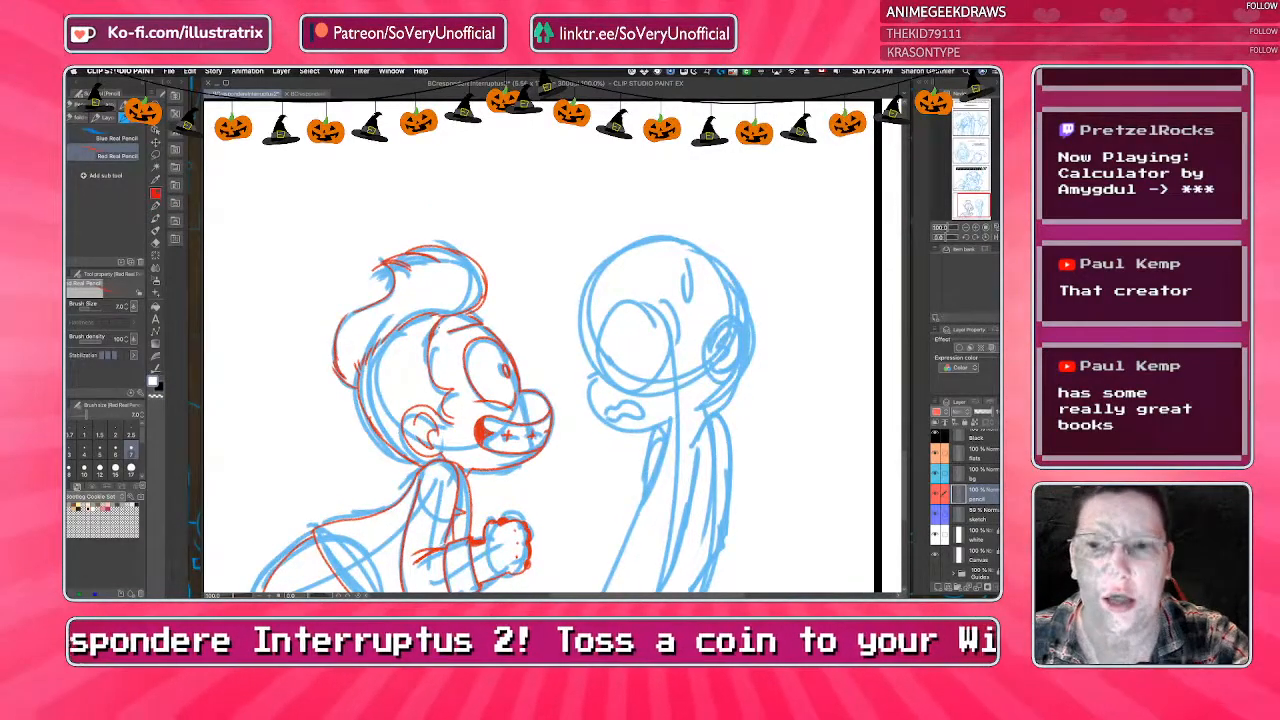
{"action": "scroll", "coordinate": [545, 350], "scroll_direction": "up", "scroll_amount": 2}
{"action": "scroll", "coordinate": [729, 376], "scroll_direction": "down", "scroll_amount": 3}
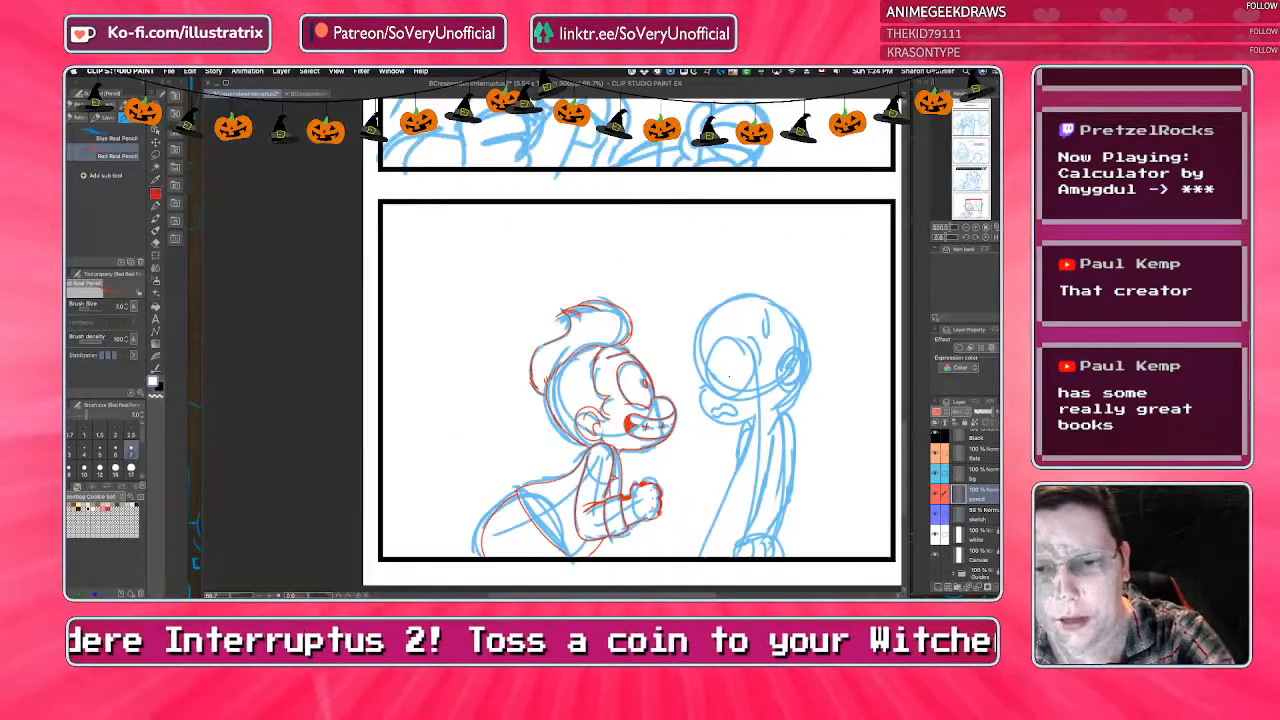
{"action": "scroll", "coordinate": [790, 372], "scroll_direction": "up", "scroll_amount": 2}
{"action": "scroll", "coordinate": [880, 368], "scroll_direction": "down", "scroll_amount": 1}
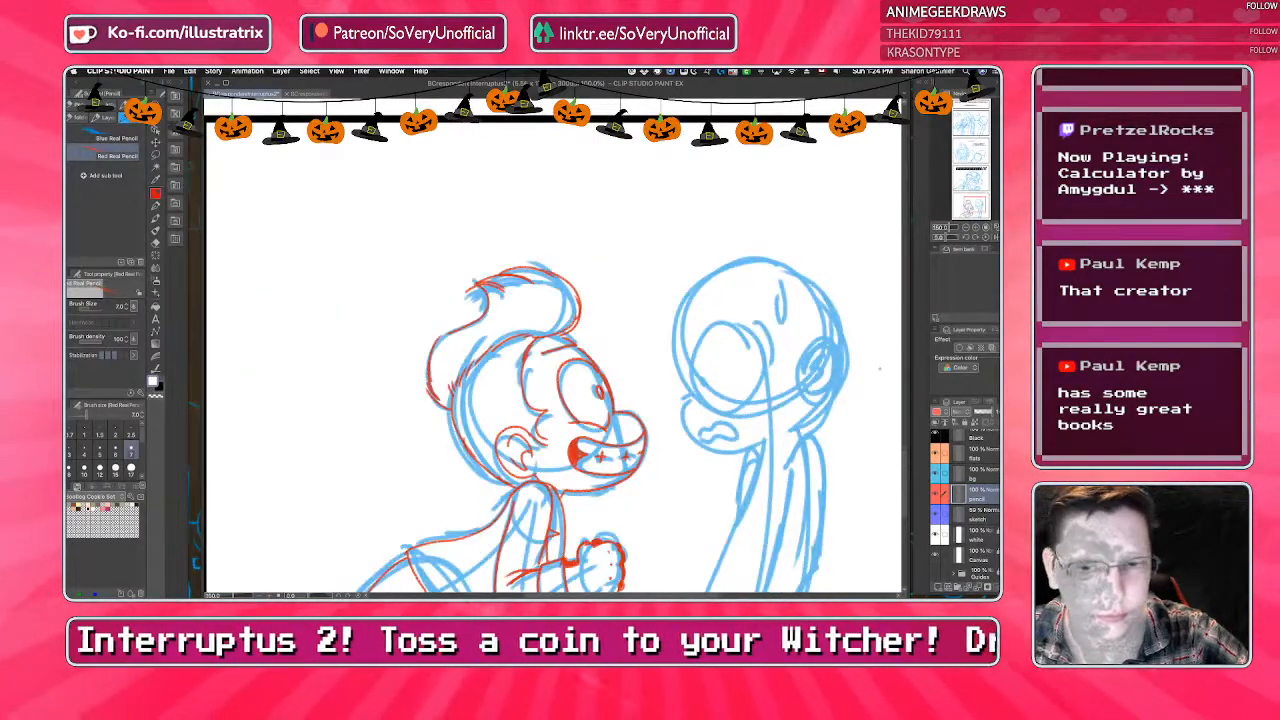
{"action": "scroll", "coordinate": [880, 368], "scroll_direction": "down", "scroll_amount": 2}
{"action": "scroll", "coordinate": [700, 370], "scroll_direction": "up", "scroll_amount": 2}
{"action": "scroll", "coordinate": [463, 353], "scroll_direction": "down", "scroll_amount": 3}
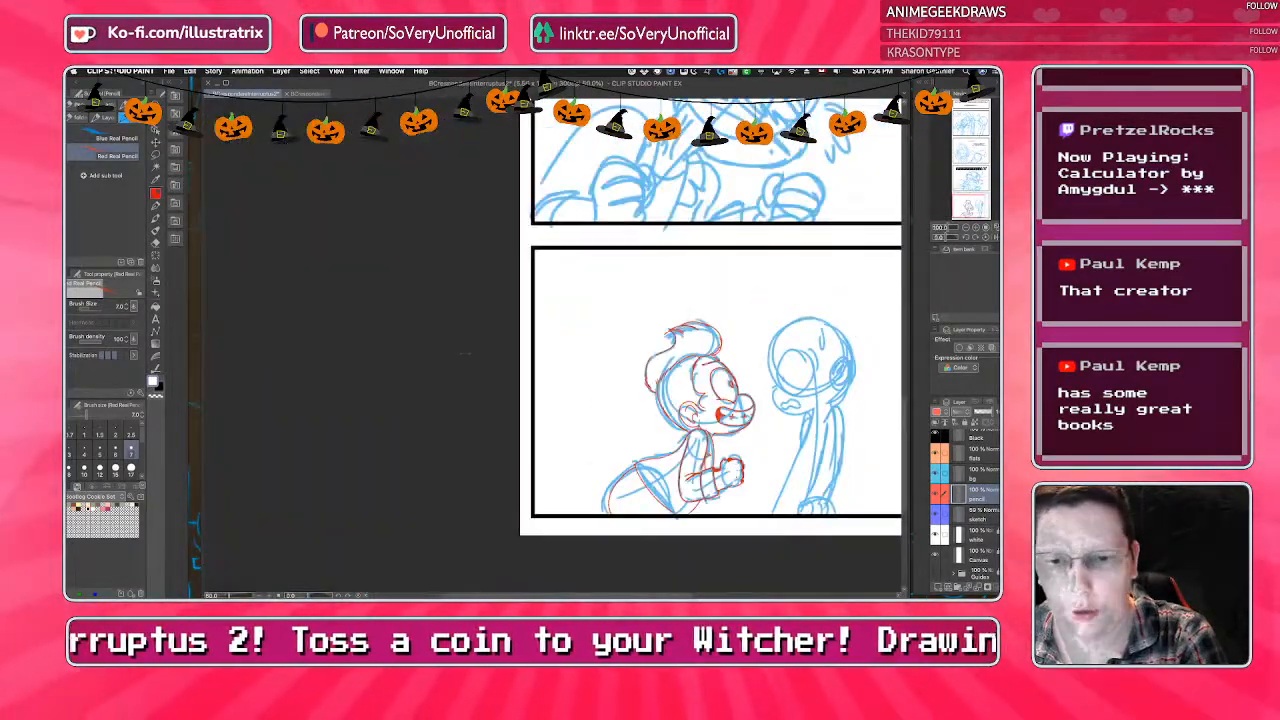
{"action": "scroll", "coordinate": [500, 360], "scroll_direction": "right", "scroll_amount": 5}
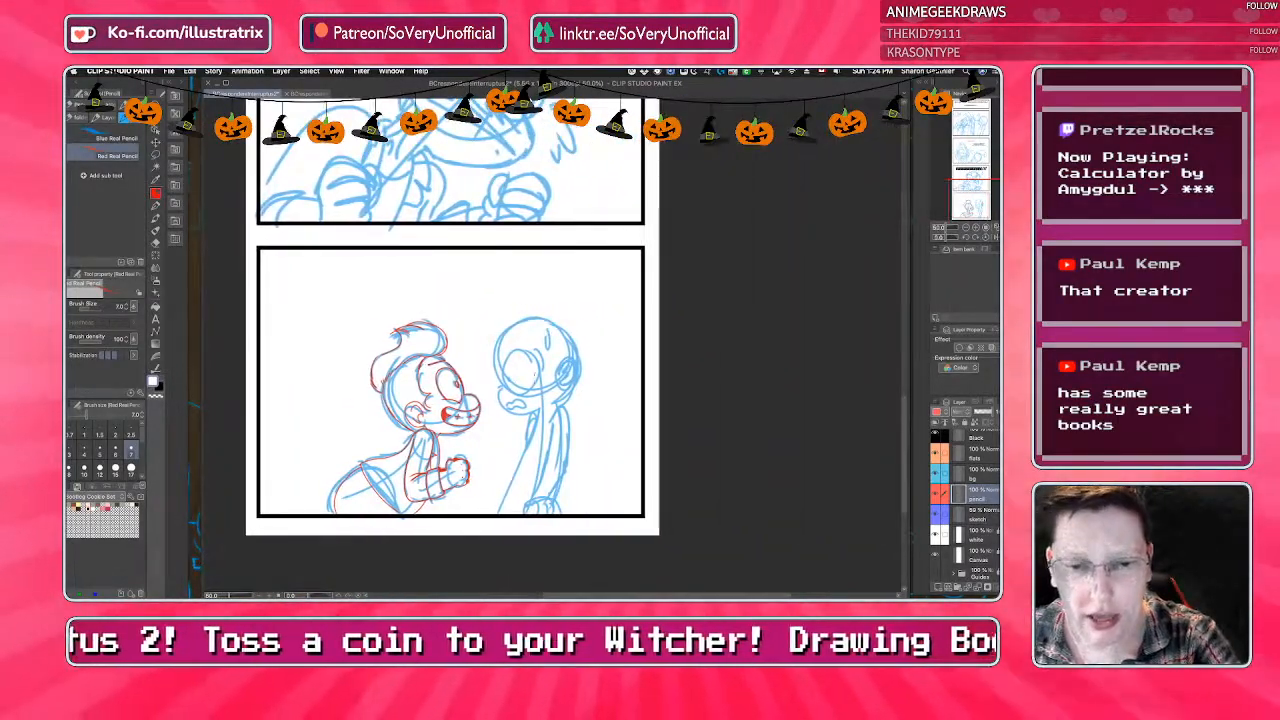
Trace the second figure's round head, ear, nape and muzzle in red, redrawing the head outline once.
{"action": "scroll", "coordinate": [536, 385], "scroll_direction": "up", "scroll_amount": 3}
{"action": "mouse_move", "coordinate": [431, 390]}
{"action": "left_mouse_down"}
{"action": "mouse_move", "coordinate": [419, 283]}
{"action": "mouse_move", "coordinate": [506, 186]}
{"action": "mouse_move", "coordinate": [623, 235]}
{"action": "mouse_move", "coordinate": [656, 320]}
{"action": "left_mouse_up"}
{"action": "key", "text": "ctrl+z"}
{"action": "mouse_move", "coordinate": [432, 388]}
{"action": "left_mouse_down"}
{"action": "mouse_move", "coordinate": [418, 248]}
{"action": "mouse_move", "coordinate": [655, 300]}
{"action": "mouse_move", "coordinate": [652, 385]}
{"action": "left_mouse_up"}
{"action": "left_click_drag", "start_coordinate": [650, 326], "coordinate": [614, 372]}
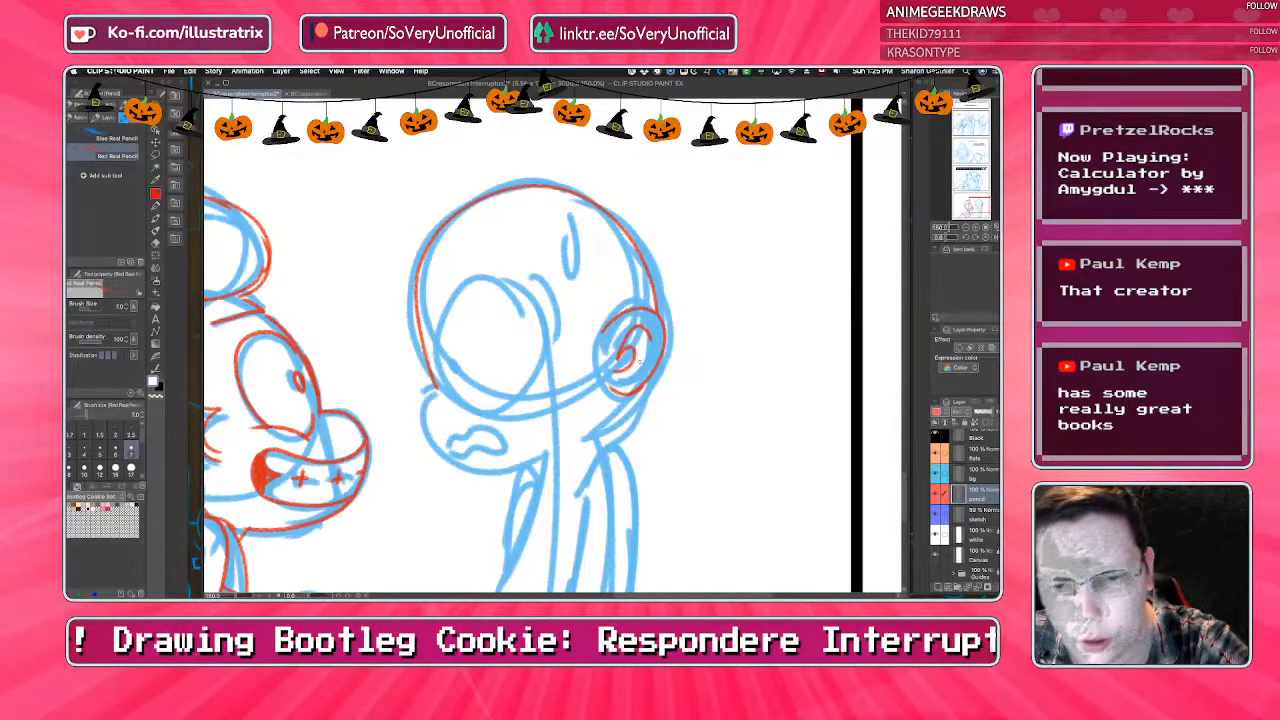
{"action": "left_click_drag", "start_coordinate": [630, 395], "coordinate": [596, 442]}
{"action": "left_click_drag", "start_coordinate": [432, 392], "coordinate": [543, 453]}
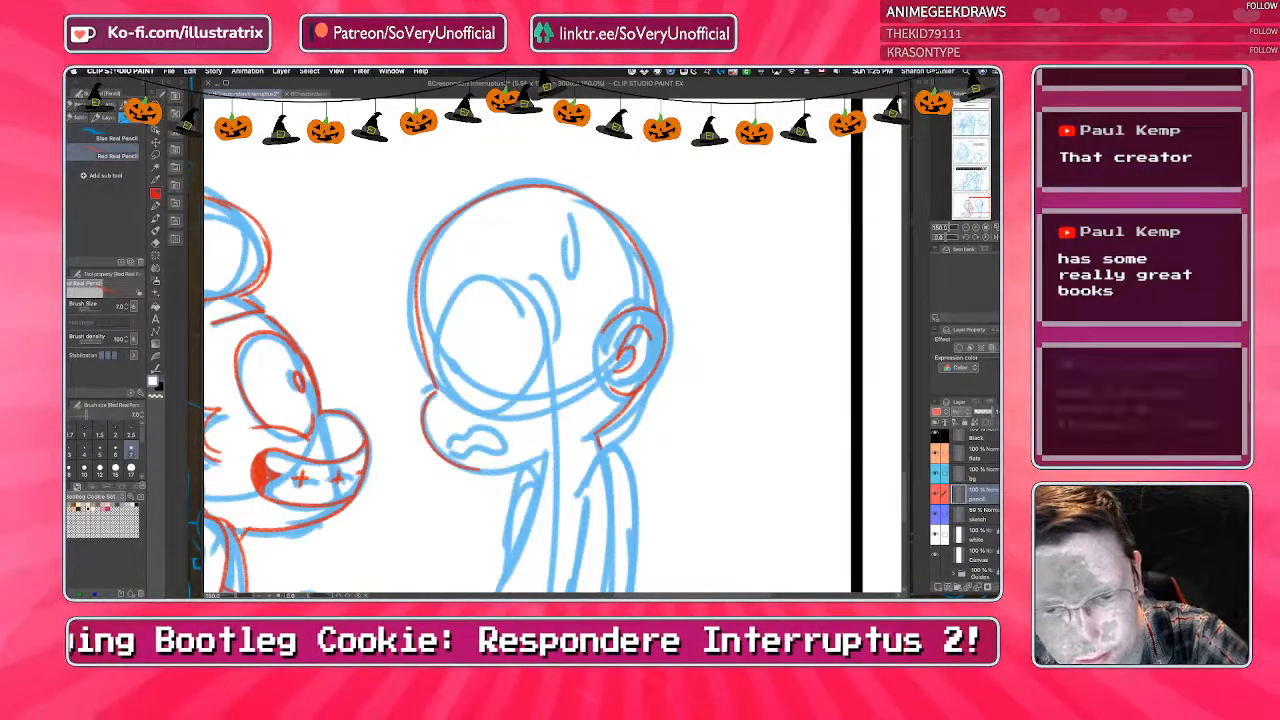
Trace the second figure's small wavy mouth in red.
{"action": "scroll", "coordinate": [475, 444], "scroll_direction": "up", "scroll_amount": 3}
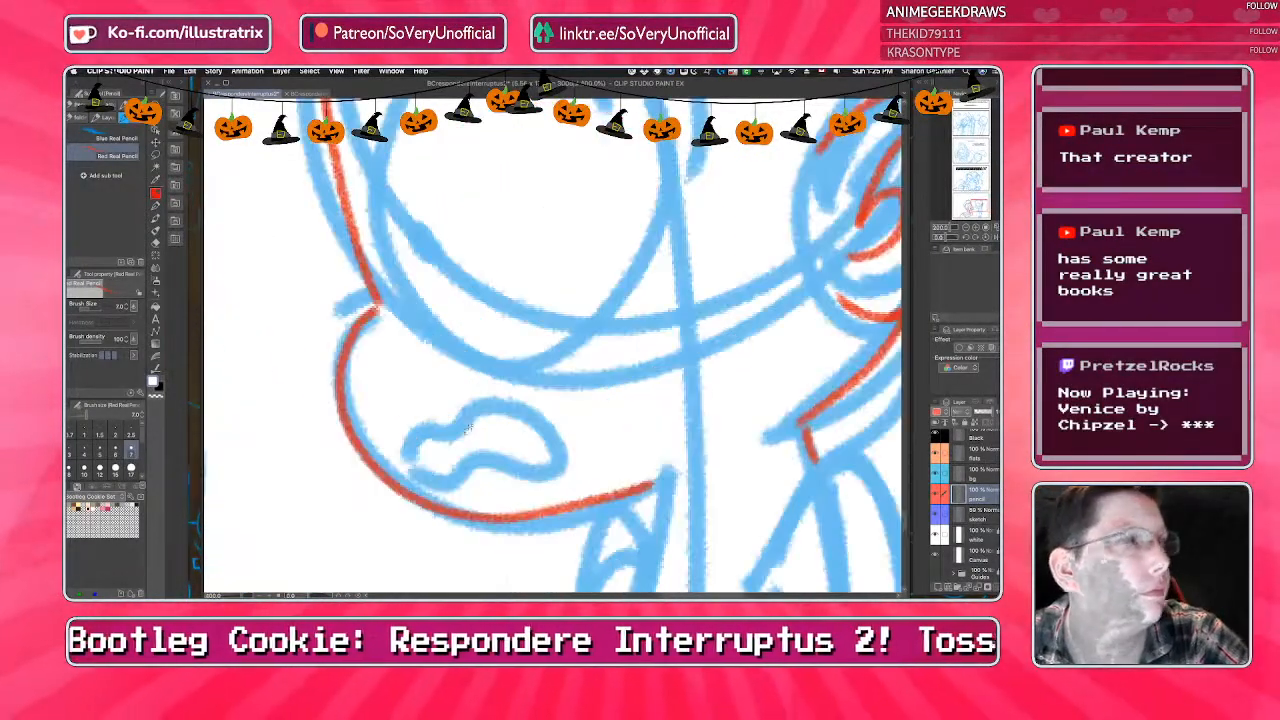
{"action": "mouse_move", "coordinate": [418, 475]}
{"action": "left_mouse_down"}
{"action": "mouse_move", "coordinate": [440, 437]}
{"action": "mouse_move", "coordinate": [510, 405]}
{"action": "mouse_move", "coordinate": [535, 480]}
{"action": "mouse_move", "coordinate": [443, 490]}
{"action": "mouse_move", "coordinate": [425, 464]}
{"action": "mouse_move", "coordinate": [446, 452]}
{"action": "mouse_move", "coordinate": [432, 388]}
{"action": "mouse_move", "coordinate": [493, 198]}
{"action": "mouse_move", "coordinate": [687, 235]}
{"action": "mouse_move", "coordinate": [703, 458]}
{"action": "mouse_move", "coordinate": [565, 540]}
{"action": "mouse_move", "coordinate": [423, 468]}
{"action": "mouse_move", "coordinate": [450, 448]}
{"action": "left_mouse_up"}
{"action": "scroll", "coordinate": [414, 462], "scroll_direction": "down", "scroll_amount": 5}
{"action": "scroll", "coordinate": [401, 418], "scroll_direction": "up", "scroll_amount": 5}
Trace the second figure's large eye with its pupil, the far eye's curve and the sweat drop on the forehead in red.
{"action": "mouse_move", "coordinate": [464, 393]}
{"action": "left_mouse_down"}
{"action": "mouse_move", "coordinate": [480, 434]}
{"action": "mouse_move", "coordinate": [464, 394]}
{"action": "left_mouse_up"}
{"action": "mouse_move", "coordinate": [691, 201]}
{"action": "left_mouse_down"}
{"action": "mouse_move", "coordinate": [746, 366]}
{"action": "mouse_move", "coordinate": [740, 396]}
{"action": "left_mouse_up"}
{"action": "scroll", "coordinate": [394, 312], "scroll_direction": "down", "scroll_amount": 3}
{"action": "scroll", "coordinate": [543, 200], "scroll_direction": "up", "scroll_amount": 4}
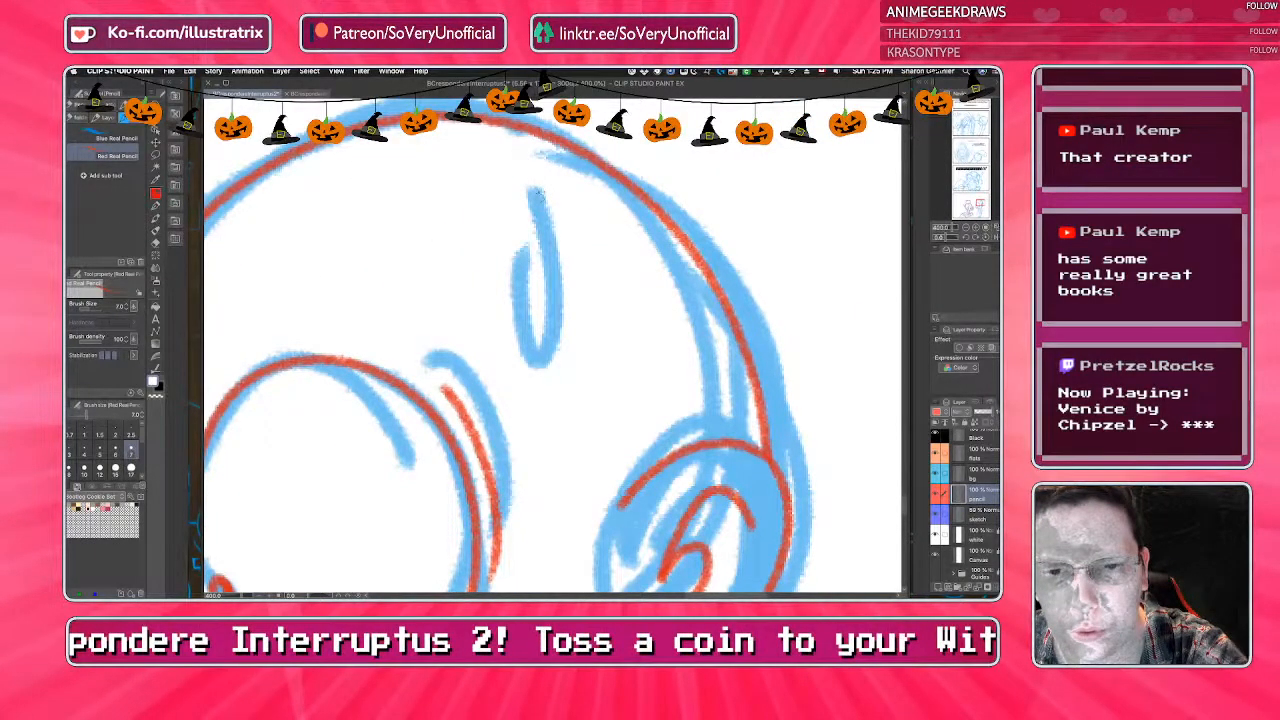
{"action": "scroll", "coordinate": [537, 192], "scroll_direction": "down", "scroll_amount": 3}
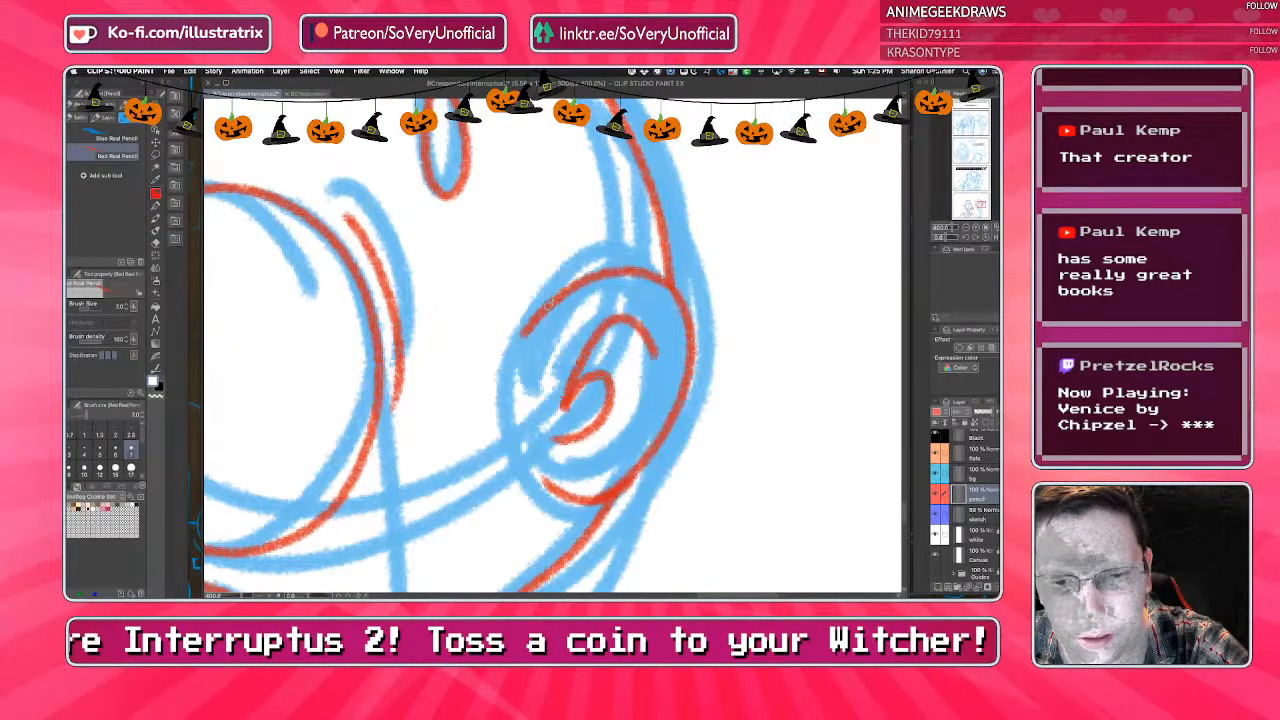
Trace both edges of the second figure's straight arm in red from shoulder to wrist.
{"action": "scroll", "coordinate": [484, 386], "scroll_direction": "down", "scroll_amount": 5}
{"action": "scroll", "coordinate": [440, 548], "scroll_direction": "up", "scroll_amount": 2}
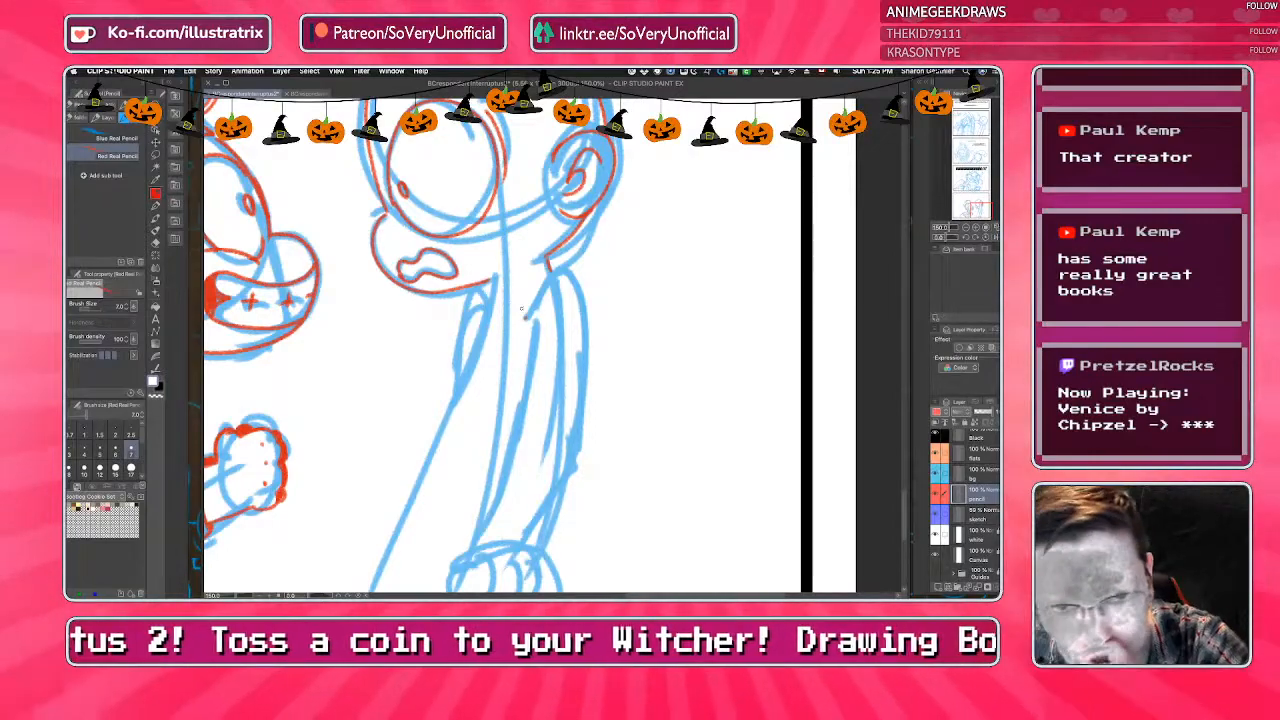
{"action": "mouse_move", "coordinate": [523, 318]}
{"action": "left_mouse_down"}
{"action": "mouse_move", "coordinate": [548, 276]}
{"action": "mouse_move", "coordinate": [582, 329]}
{"action": "mouse_move", "coordinate": [575, 459]}
{"action": "mouse_move", "coordinate": [526, 540]}
{"action": "left_mouse_up"}
{"action": "left_click_drag", "start_coordinate": [537, 320], "coordinate": [469, 556]}
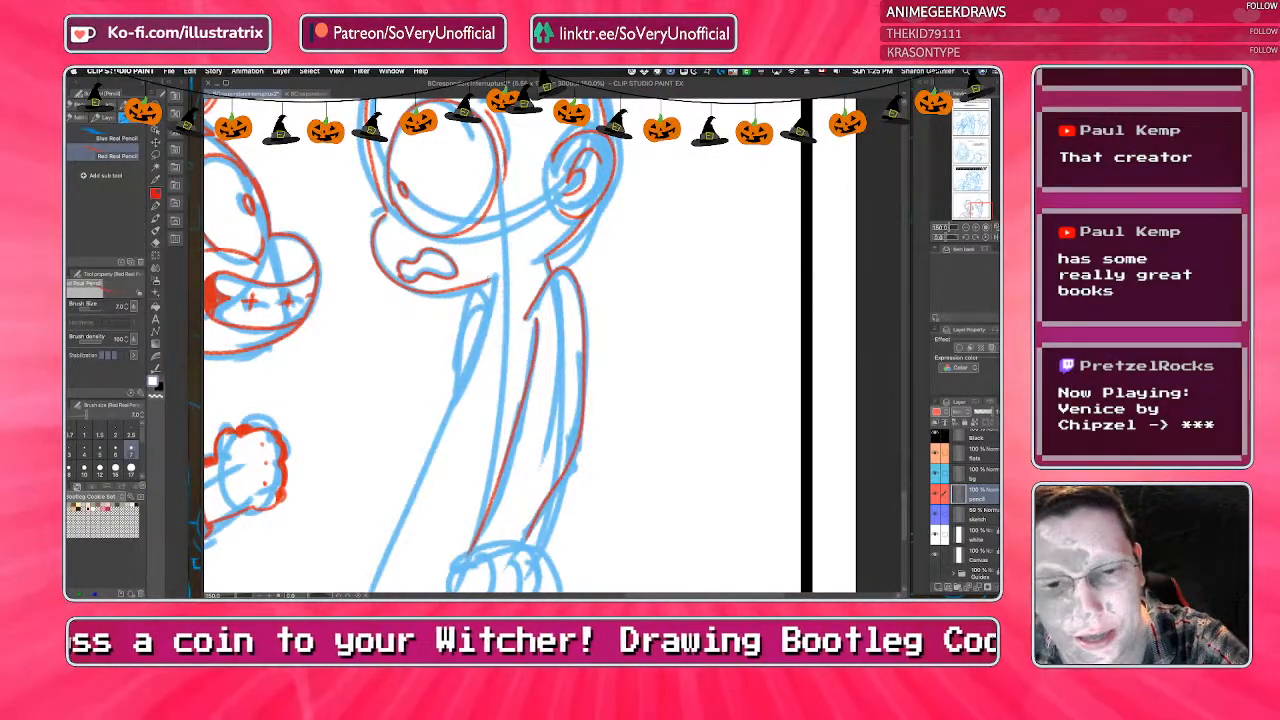
Trace the second figure's neck and the long front edge of the body in red down to the panel's lower border.
{"action": "left_click_drag", "start_coordinate": [497, 278], "coordinate": [488, 308]}
{"action": "scroll", "coordinate": [557, 214], "scroll_direction": "down", "scroll_amount": 4}
{"action": "scroll", "coordinate": [488, 280], "scroll_direction": "up", "scroll_amount": 3}
{"action": "left_click_drag", "start_coordinate": [622, 160], "coordinate": [506, 446]}
Trace the second figure's hand, fingers and wrist in red, and erase the body line overshooting the panel's lower border.
{"action": "left_click_drag", "start_coordinate": [606, 445], "coordinate": [590, 431]}
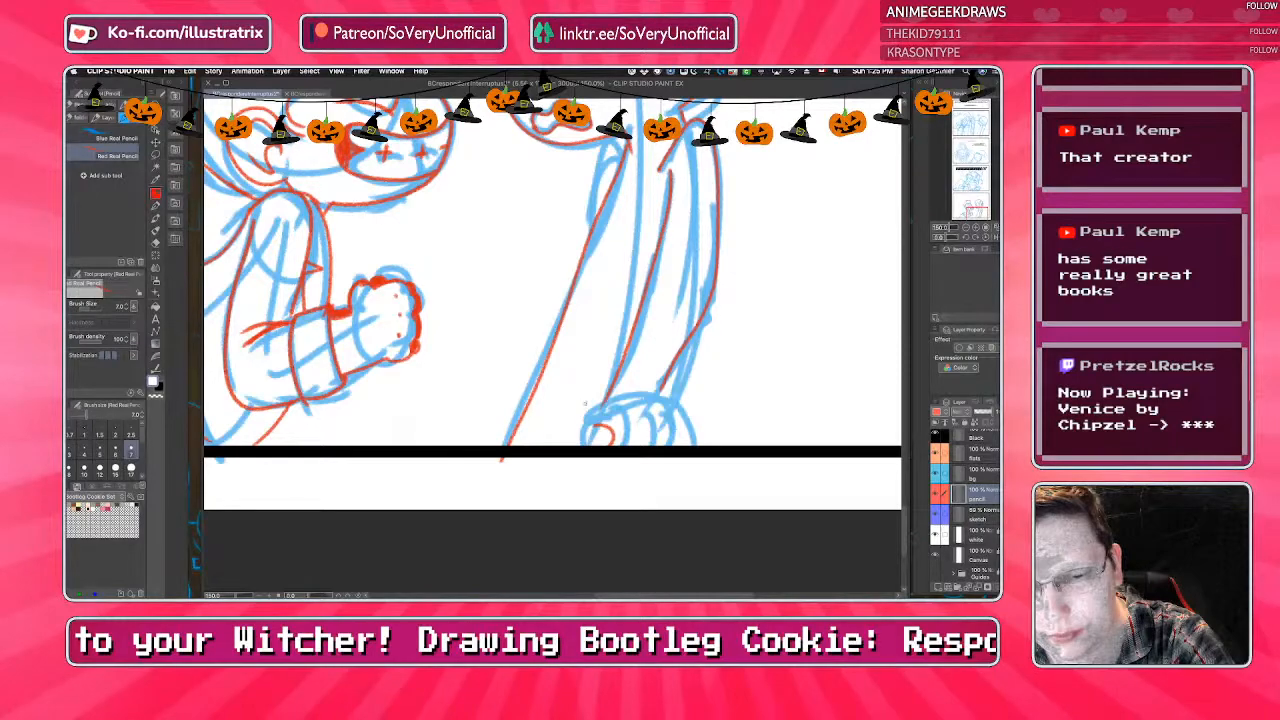
{"action": "mouse_move", "coordinate": [618, 415]}
{"action": "left_mouse_down"}
{"action": "mouse_move", "coordinate": [628, 444]}
{"action": "mouse_move", "coordinate": [583, 421]}
{"action": "mouse_move", "coordinate": [580, 444]}
{"action": "left_mouse_up"}
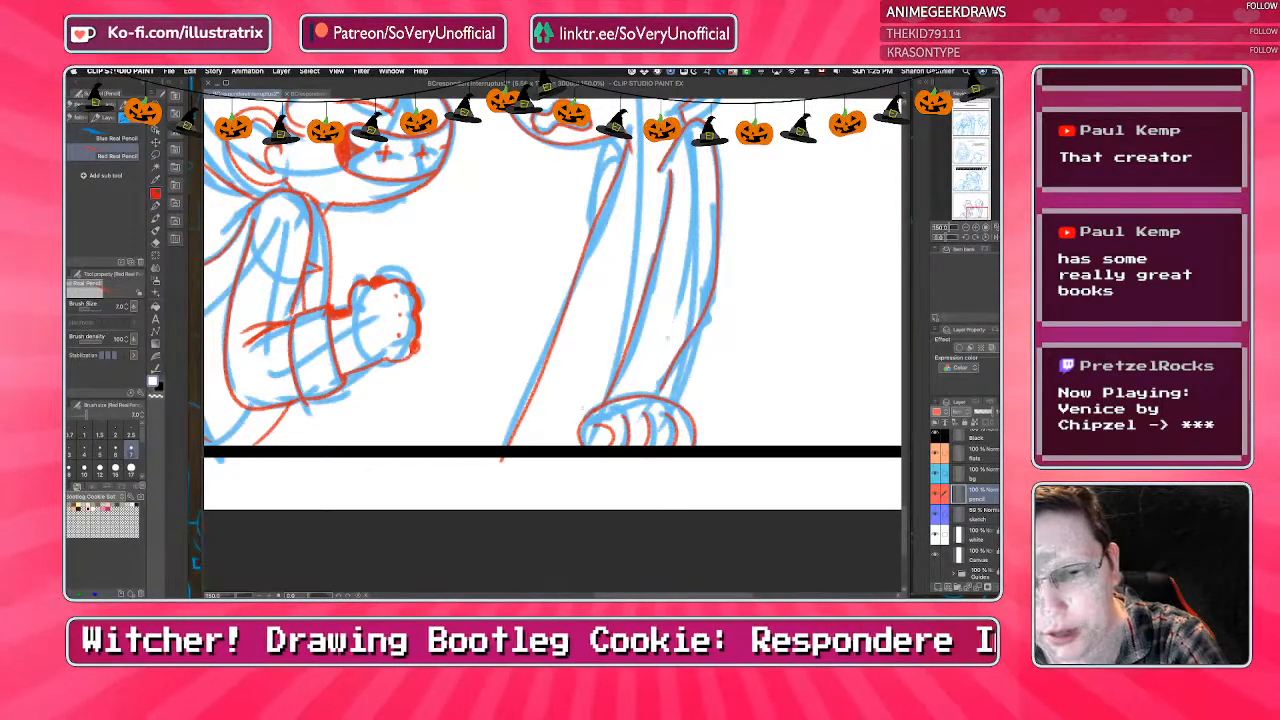
{"action": "left_click_drag", "start_coordinate": [694, 332], "coordinate": [675, 395]}
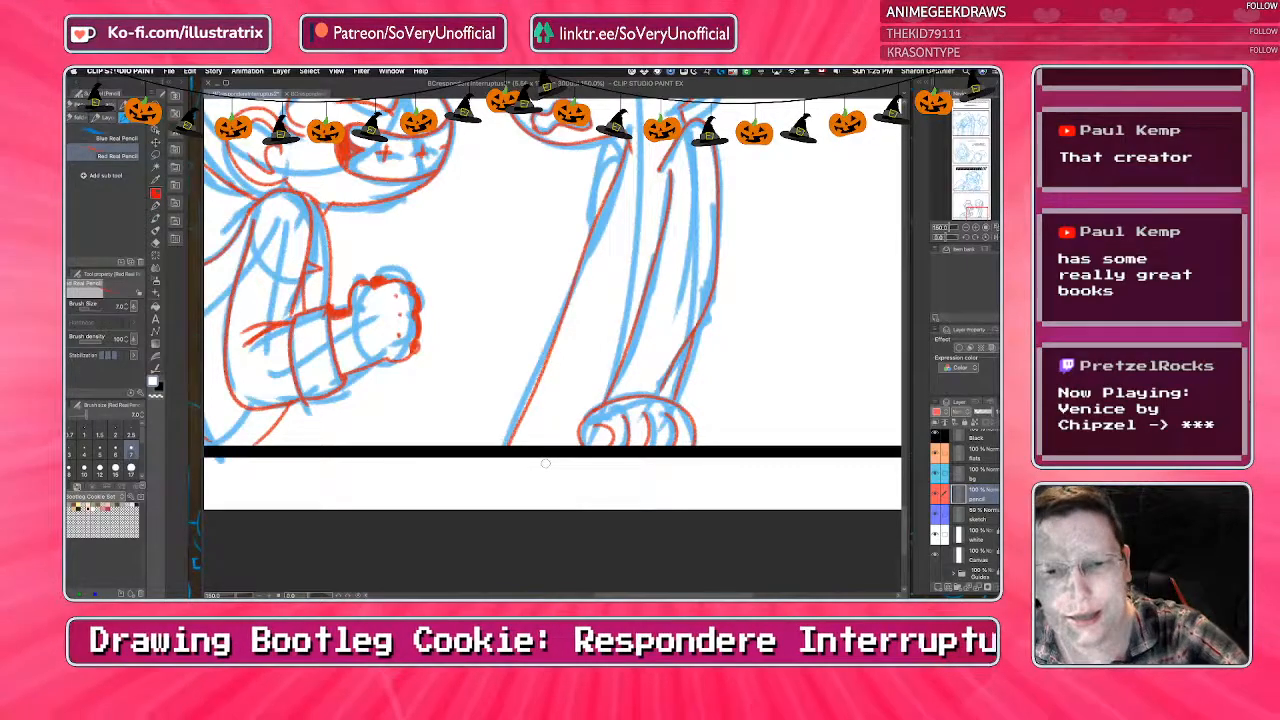
Add small red collar lines beneath the second figure's chin, joining the neck to the front of the body.
{"action": "scroll", "coordinate": [458, 426], "scroll_direction": "down", "scroll_amount": 2}
{"action": "scroll", "coordinate": [530, 295], "scroll_direction": "up", "scroll_amount": 5}
{"action": "left_click_drag", "start_coordinate": [502, 289], "coordinate": [524, 326]}
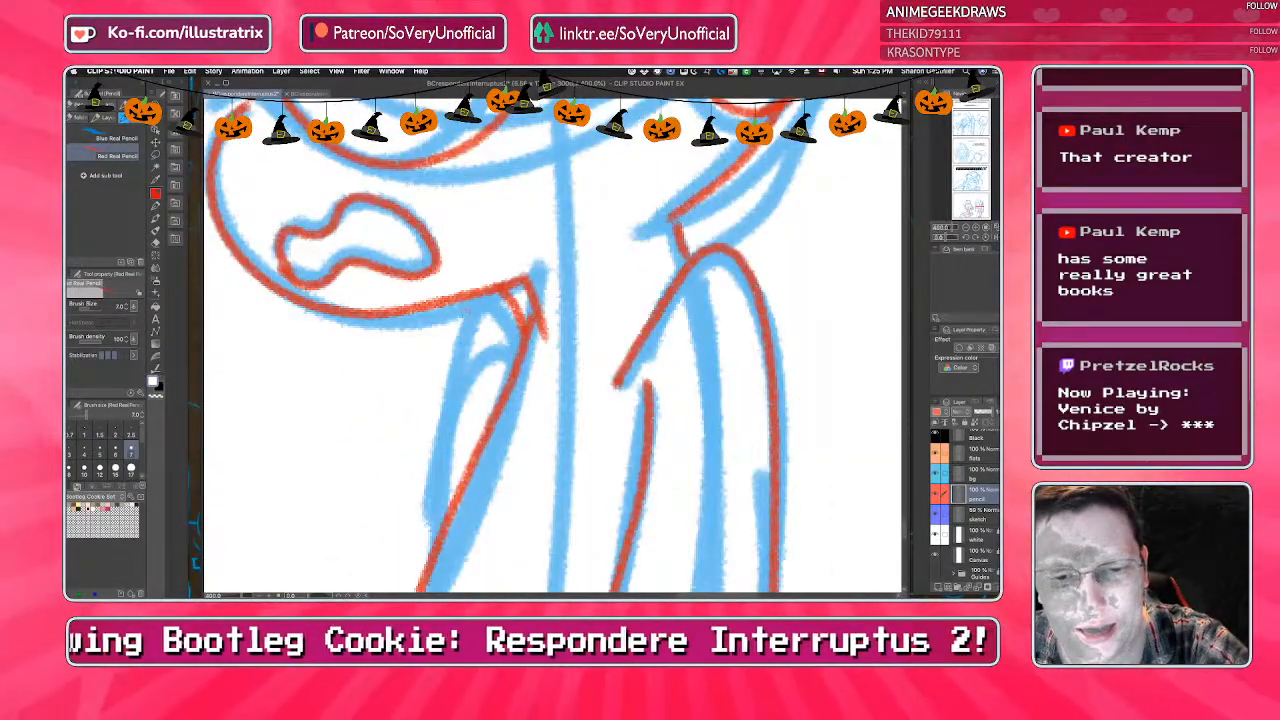
{"action": "scroll", "coordinate": [450, 440], "scroll_direction": "down", "scroll_amount": 5}
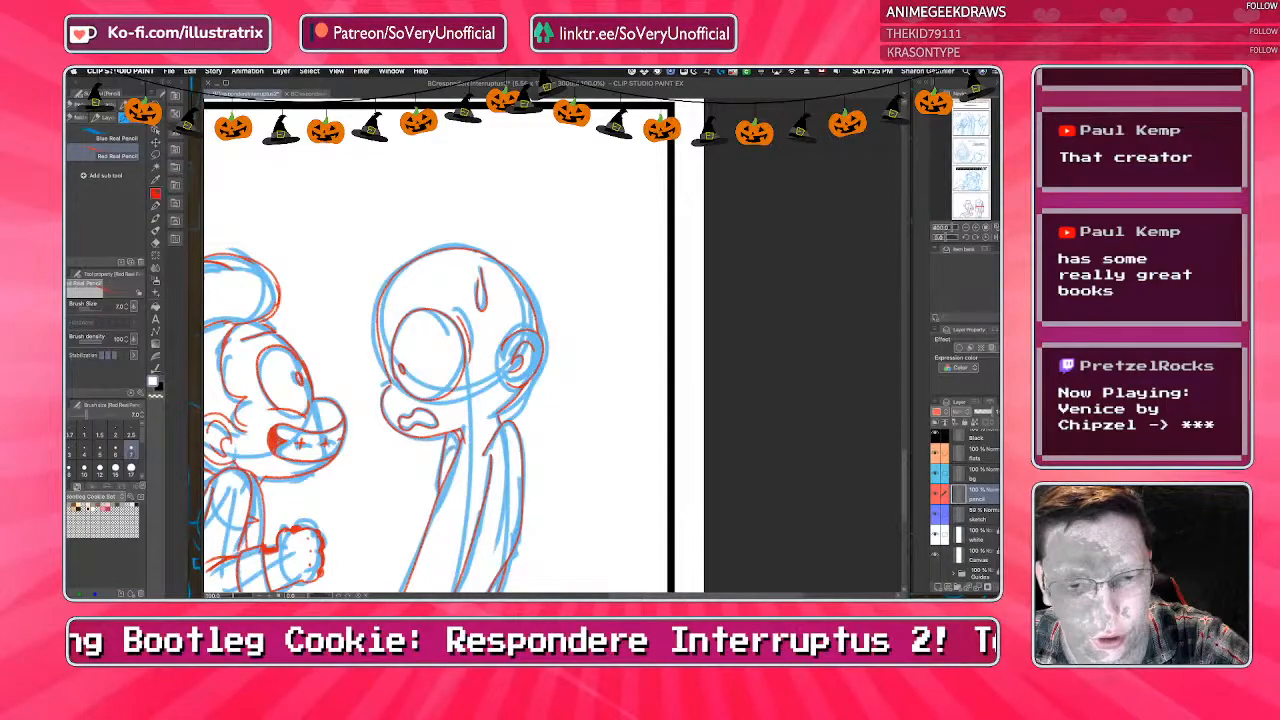
In the third panel ("HNNNNNNNNNNNG!!!"), trace the knuckles and upper fingers of the clenched fist beside the raised shoulder in red.
{"action": "scroll", "coordinate": [408, 504], "scroll_direction": "down", "scroll_amount": 3}
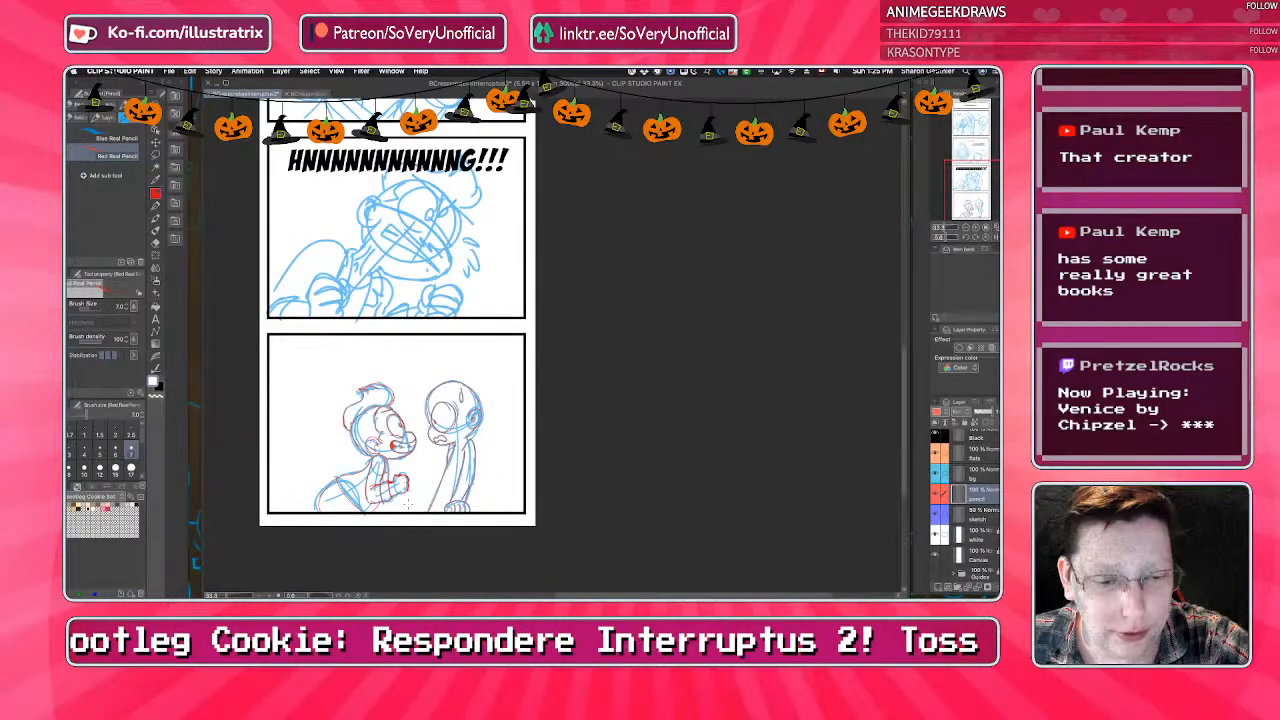
{"action": "scroll", "coordinate": [406, 502], "scroll_direction": "up", "scroll_amount": 5}
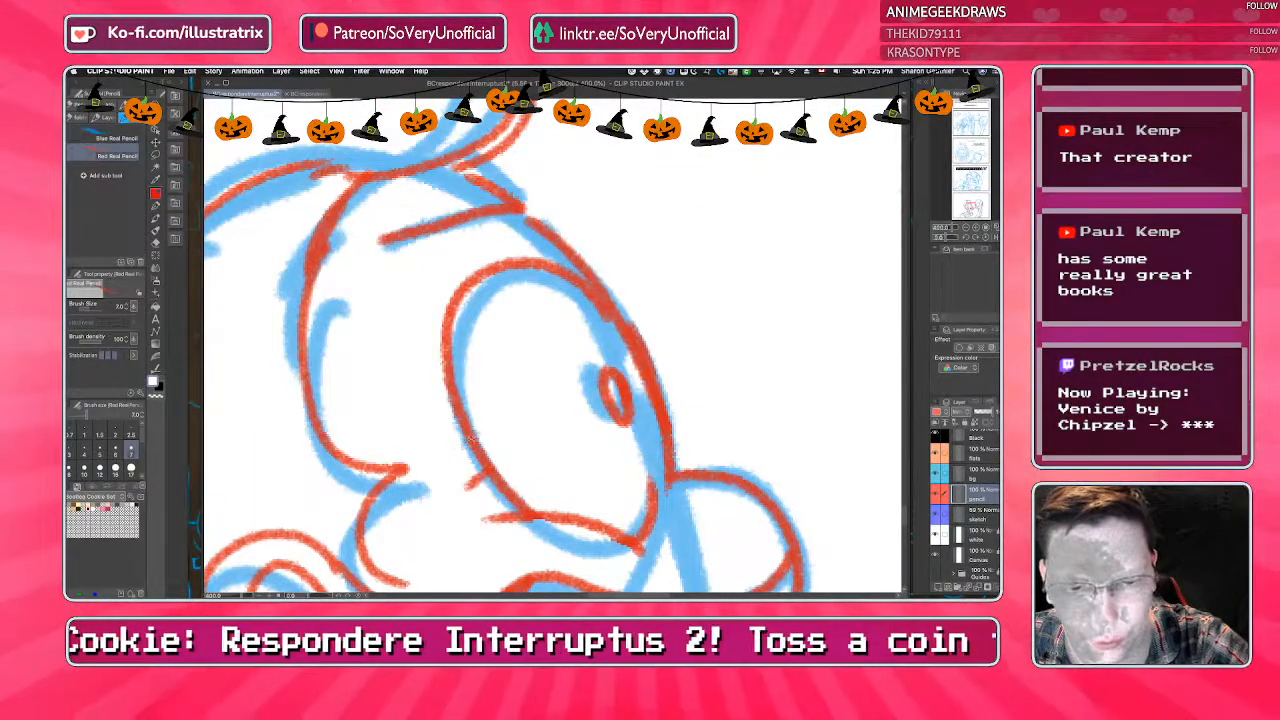
{"action": "scroll", "coordinate": [450, 396], "scroll_direction": "down", "scroll_amount": 5}
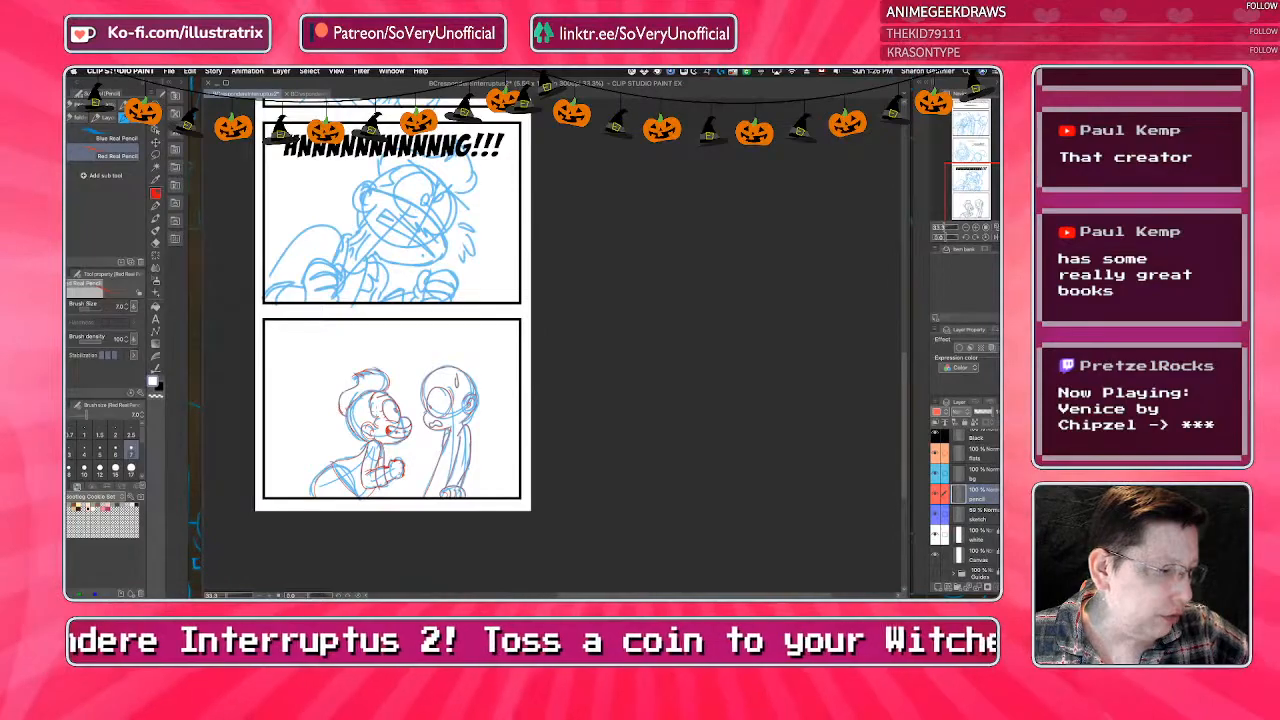
{"action": "scroll", "coordinate": [467, 470], "scroll_direction": "down", "scroll_amount": 3}
{"action": "scroll", "coordinate": [415, 398], "scroll_direction": "up", "scroll_amount": 6}
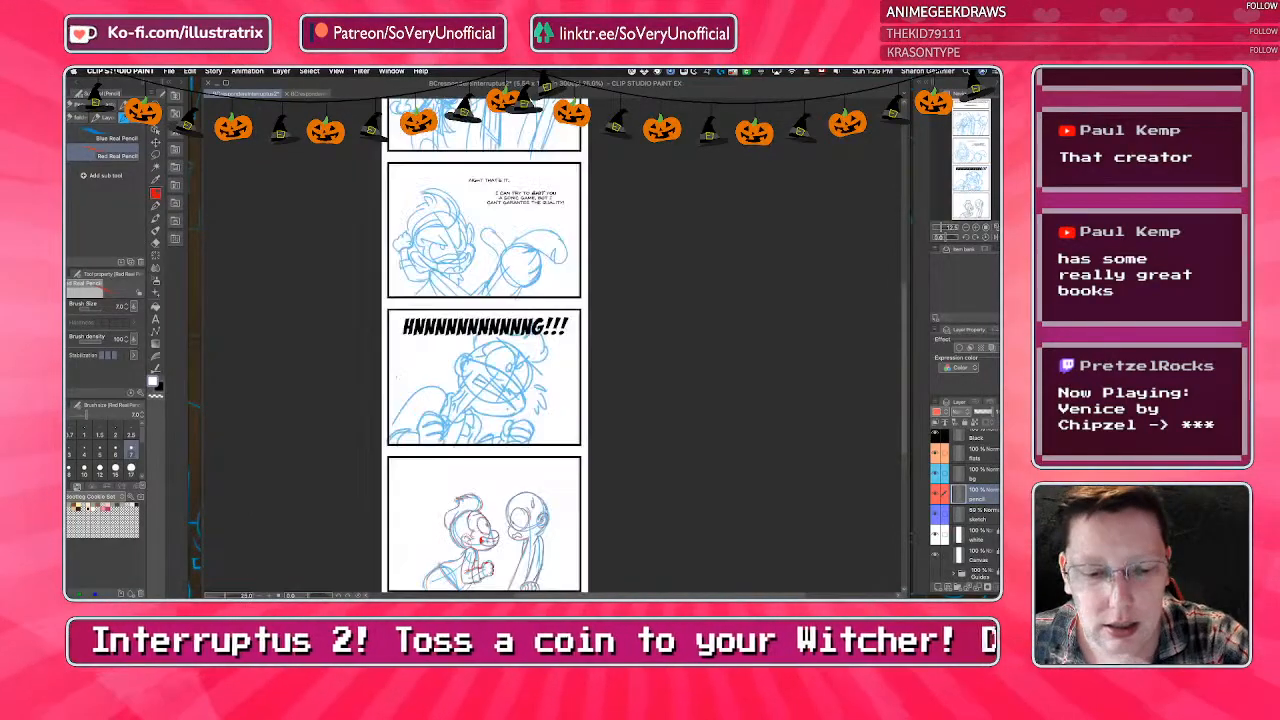
{"action": "scroll", "coordinate": [450, 415], "scroll_direction": "up", "scroll_amount": 2}
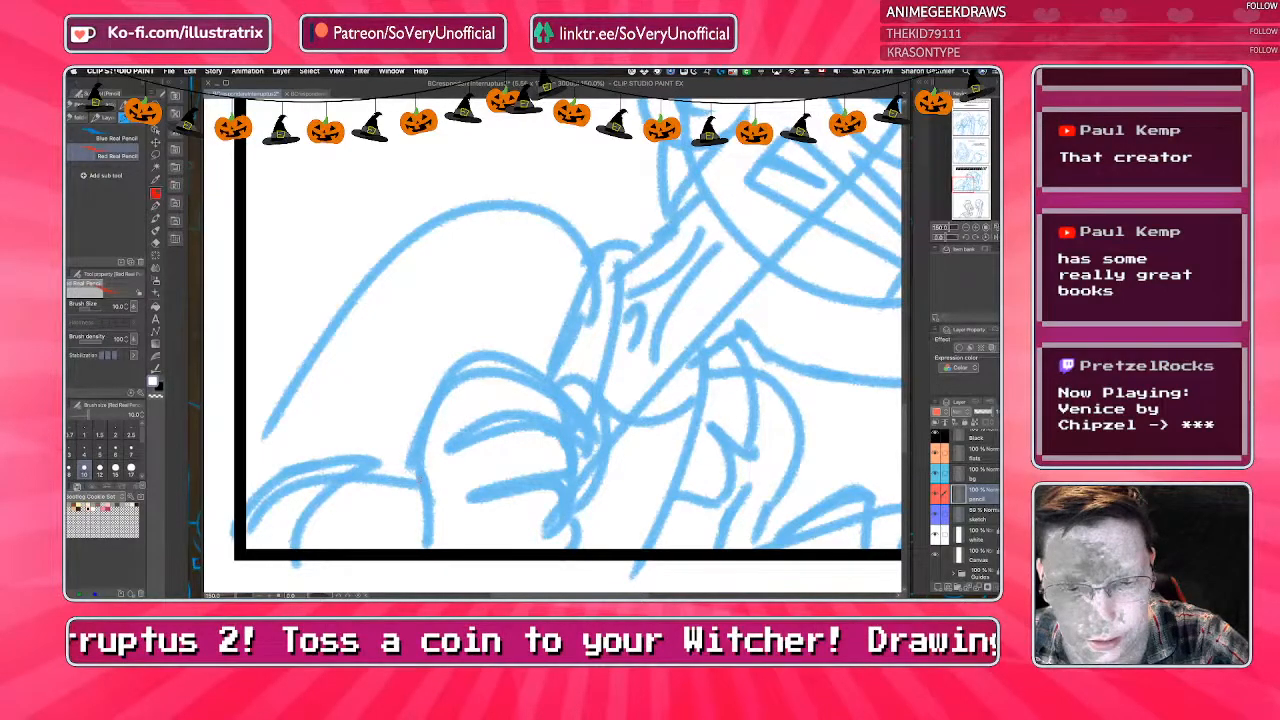
{"action": "left_click_drag", "start_coordinate": [418, 485], "coordinate": [562, 402]}
{"action": "mouse_move", "coordinate": [452, 447]}
{"action": "left_mouse_down"}
{"action": "mouse_move", "coordinate": [505, 420]}
{"action": "mouse_move", "coordinate": [550, 432]}
{"action": "left_mouse_up"}
{"action": "mouse_move", "coordinate": [548, 412]}
{"action": "left_mouse_down"}
{"action": "mouse_move", "coordinate": [567, 466]}
{"action": "mouse_move", "coordinate": [458, 500]}
{"action": "left_mouse_up"}
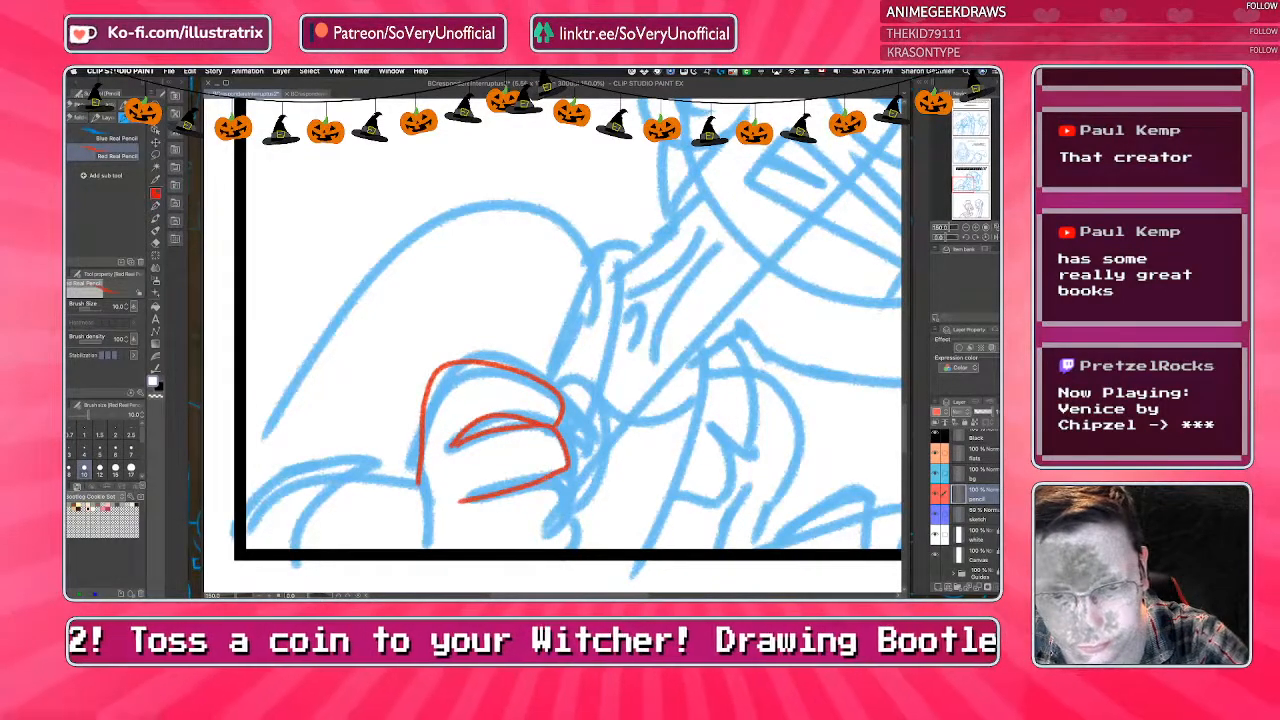
Finish the shoulder-side fist in red with its lower finger, thumb and wrist, fill the finger crease, and trace the cuff to the panel border.
{"action": "left_click_drag", "start_coordinate": [567, 512], "coordinate": [505, 546]}
{"action": "mouse_move", "coordinate": [553, 392]}
{"action": "left_mouse_down"}
{"action": "mouse_move", "coordinate": [598, 482]}
{"action": "mouse_move", "coordinate": [558, 488]}
{"action": "left_mouse_up"}
{"action": "left_click_drag", "start_coordinate": [596, 446], "coordinate": [574, 466]}
{"action": "left_click_drag", "start_coordinate": [418, 478], "coordinate": [427, 545]}
{"action": "left_click_drag", "start_coordinate": [530, 420], "coordinate": [453, 442]}
{"action": "scroll", "coordinate": [446, 467], "scroll_direction": "down", "scroll_amount": 5}
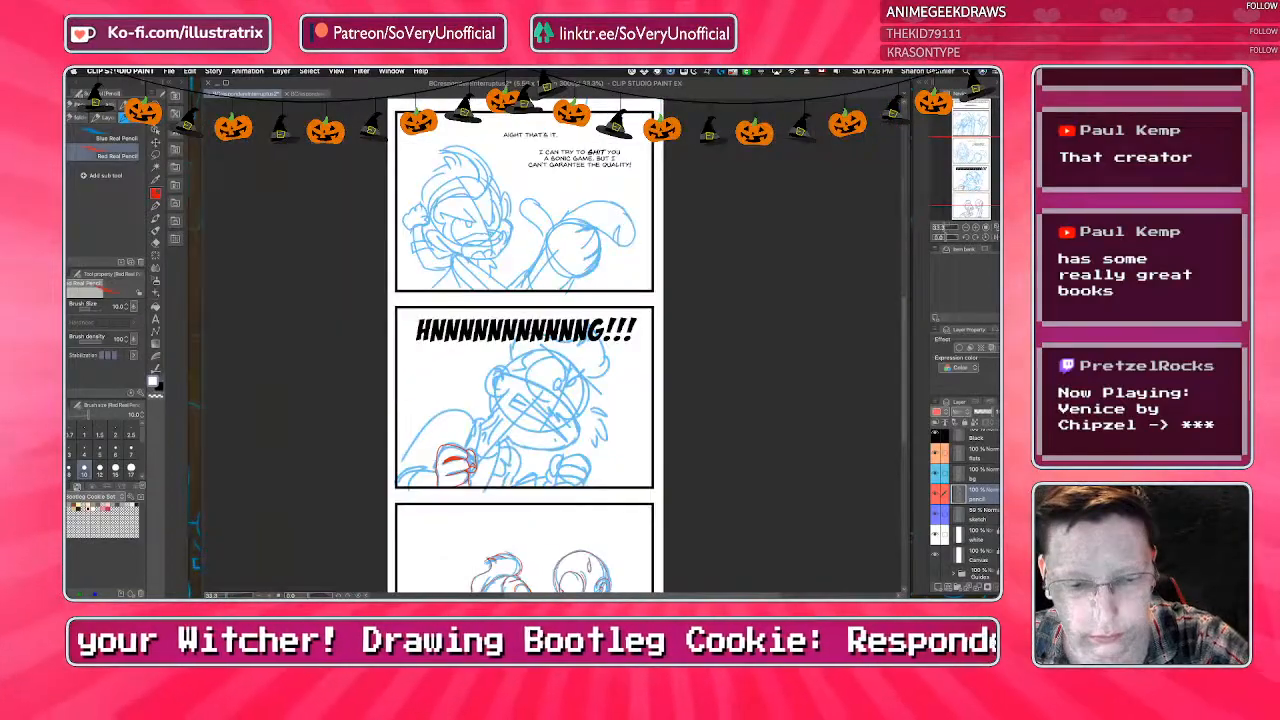
{"action": "scroll", "coordinate": [446, 467], "scroll_direction": "up", "scroll_amount": 4}
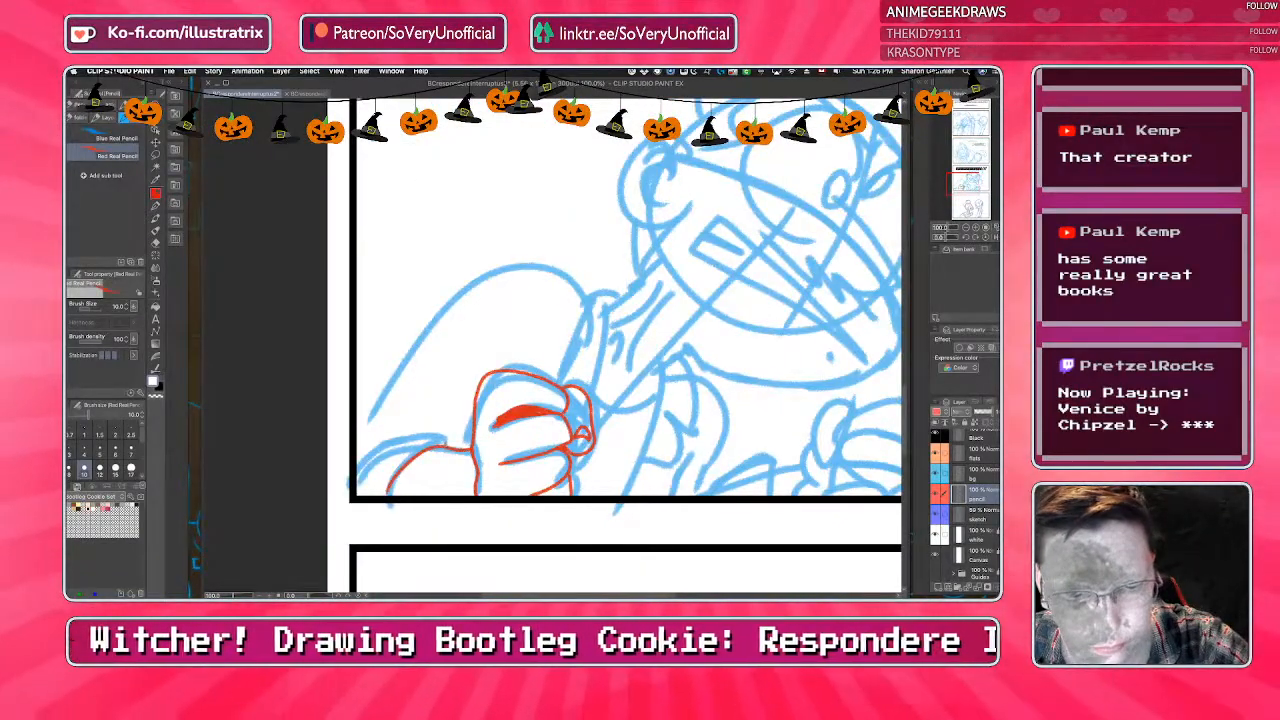
{"action": "left_click_drag", "start_coordinate": [446, 440], "coordinate": [370, 454]}
Trace the figure's other fist in red, with its fingers and thumb, and continue along the wrist into the forearm.
{"action": "scroll", "coordinate": [486, 334], "scroll_direction": "down", "scroll_amount": 2}
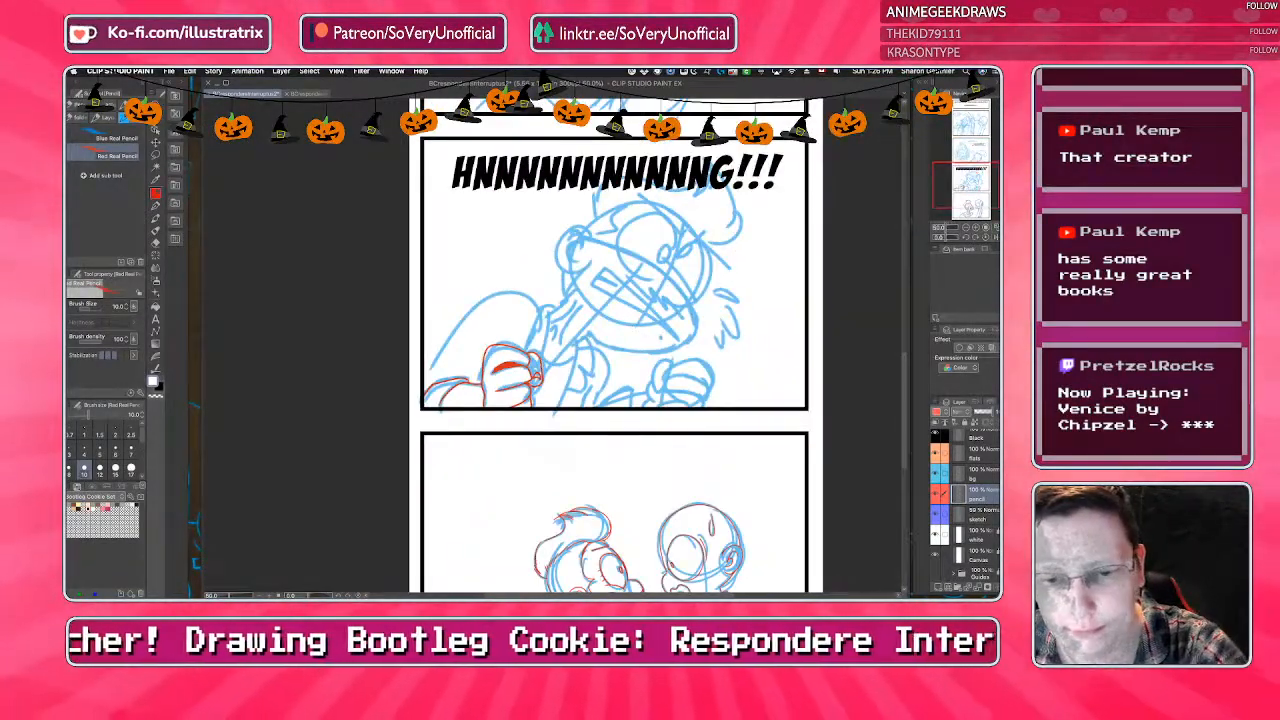
{"action": "scroll", "coordinate": [662, 374], "scroll_direction": "up", "scroll_amount": 3}
{"action": "mouse_move", "coordinate": [628, 405]}
{"action": "left_mouse_down"}
{"action": "mouse_move", "coordinate": [704, 360]}
{"action": "mouse_move", "coordinate": [747, 440]}
{"action": "mouse_move", "coordinate": [740, 450]}
{"action": "mouse_move", "coordinate": [672, 405]}
{"action": "mouse_move", "coordinate": [733, 467]}
{"action": "mouse_move", "coordinate": [635, 454]}
{"action": "mouse_move", "coordinate": [729, 480]}
{"action": "mouse_move", "coordinate": [623, 460]}
{"action": "mouse_move", "coordinate": [627, 484]}
{"action": "mouse_move", "coordinate": [682, 497]}
{"action": "mouse_move", "coordinate": [612, 502]}
{"action": "left_mouse_up"}
{"action": "mouse_move", "coordinate": [645, 358]}
{"action": "left_mouse_down"}
{"action": "mouse_move", "coordinate": [596, 381]}
{"action": "mouse_move", "coordinate": [622, 458]}
{"action": "left_mouse_up"}
{"action": "mouse_move", "coordinate": [575, 418]}
{"action": "left_mouse_down"}
{"action": "mouse_move", "coordinate": [605, 430]}
{"action": "mouse_move", "coordinate": [572, 482]}
{"action": "left_mouse_up"}
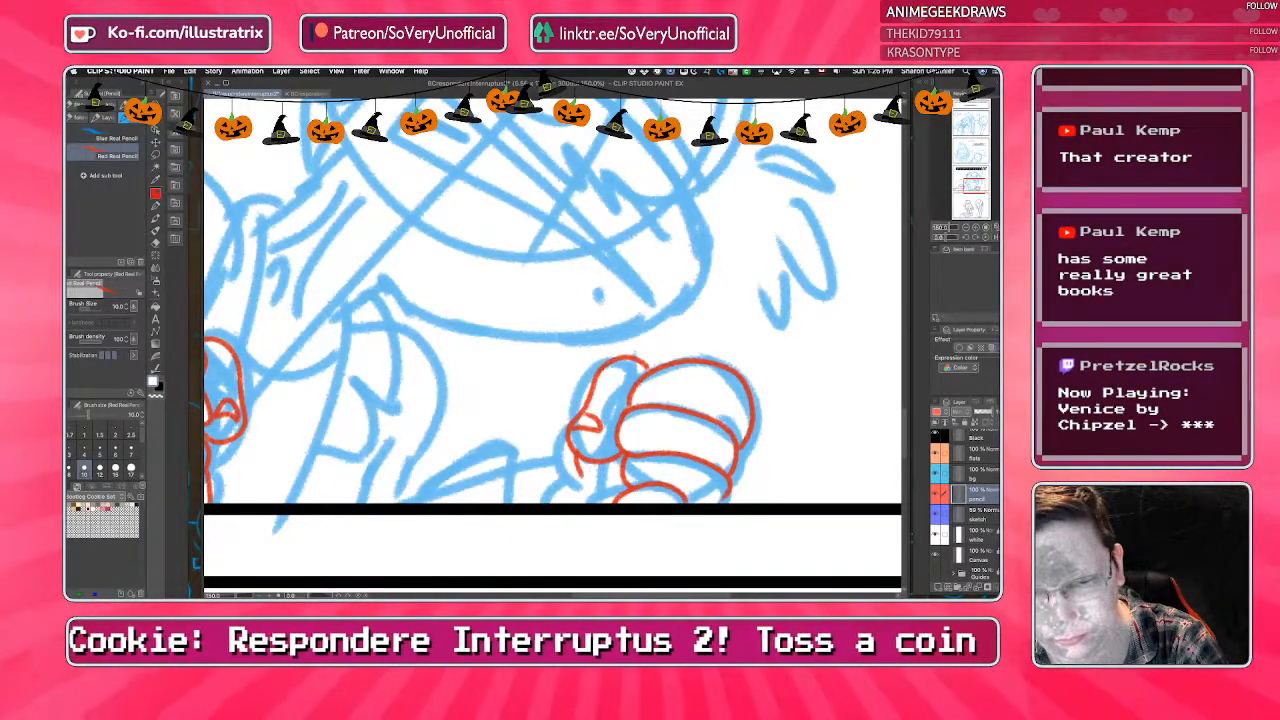
{"action": "left_click_drag", "start_coordinate": [608, 480], "coordinate": [562, 502]}
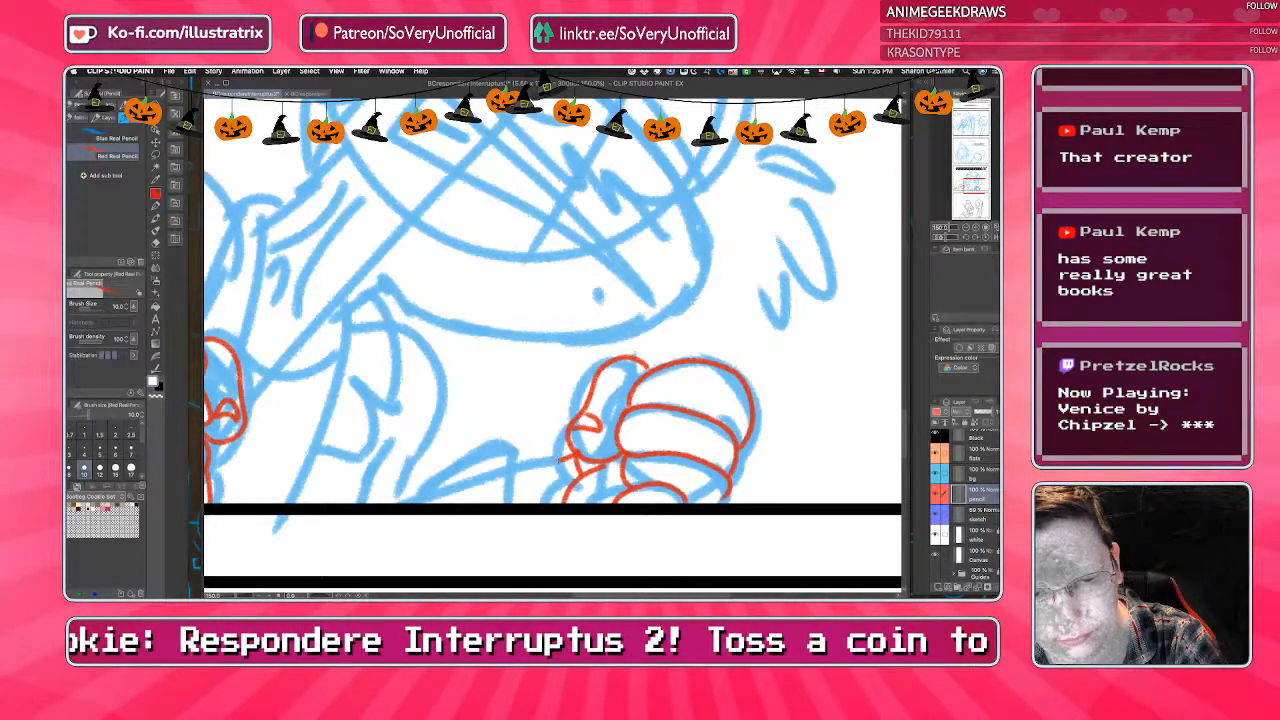
{"action": "mouse_move", "coordinate": [574, 452]}
{"action": "left_mouse_down"}
{"action": "mouse_move", "coordinate": [516, 462]}
{"action": "mouse_move", "coordinate": [505, 500]}
{"action": "mouse_move", "coordinate": [466, 456]}
{"action": "mouse_move", "coordinate": [420, 502]}
{"action": "mouse_move", "coordinate": [536, 455]}
{"action": "mouse_move", "coordinate": [522, 461]}
{"action": "left_mouse_up"}
Trace the large arc of the raised shoulder in red down to the panel's side border, and add the sleeve fold above the forearm.
{"action": "scroll", "coordinate": [552, 340], "scroll_direction": "down", "scroll_amount": 5}
{"action": "scroll", "coordinate": [552, 340], "scroll_direction": "up", "scroll_amount": 5}
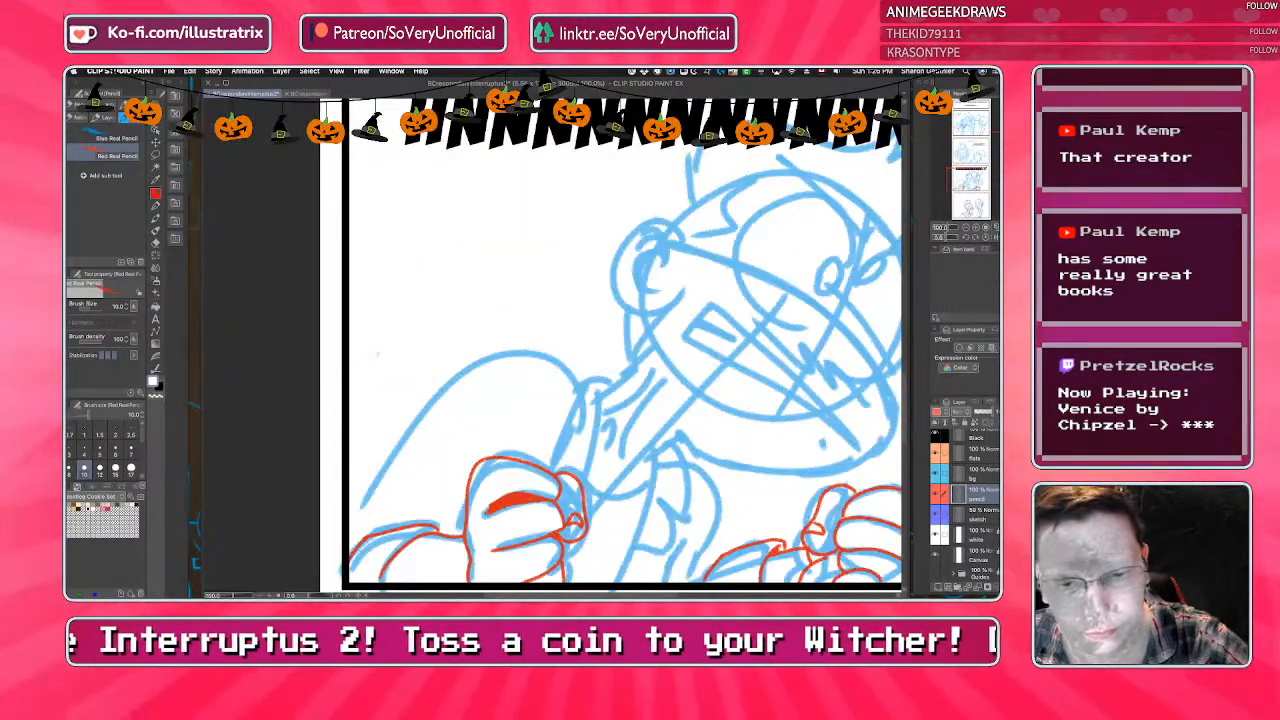
{"action": "mouse_move", "coordinate": [578, 392]}
{"action": "left_mouse_down"}
{"action": "mouse_move", "coordinate": [510, 354]}
{"action": "mouse_move", "coordinate": [350, 505]}
{"action": "left_mouse_up"}
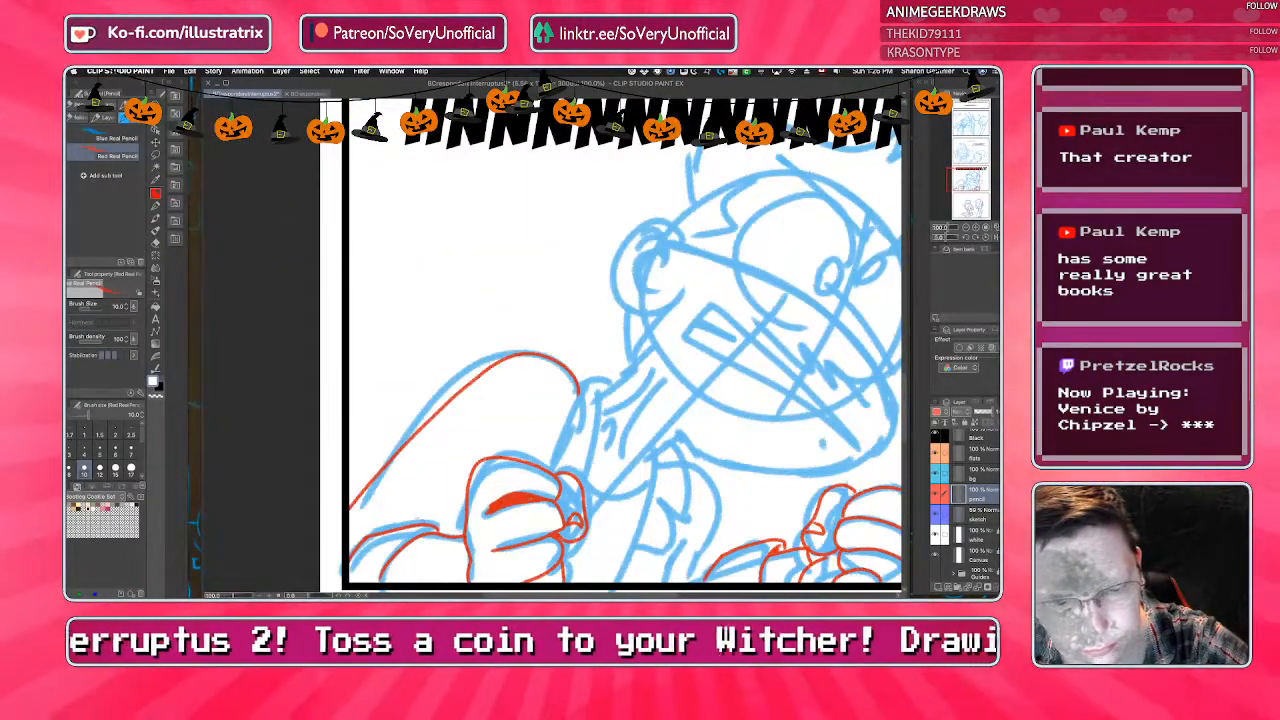
{"action": "left_click_drag", "start_coordinate": [425, 516], "coordinate": [350, 514]}
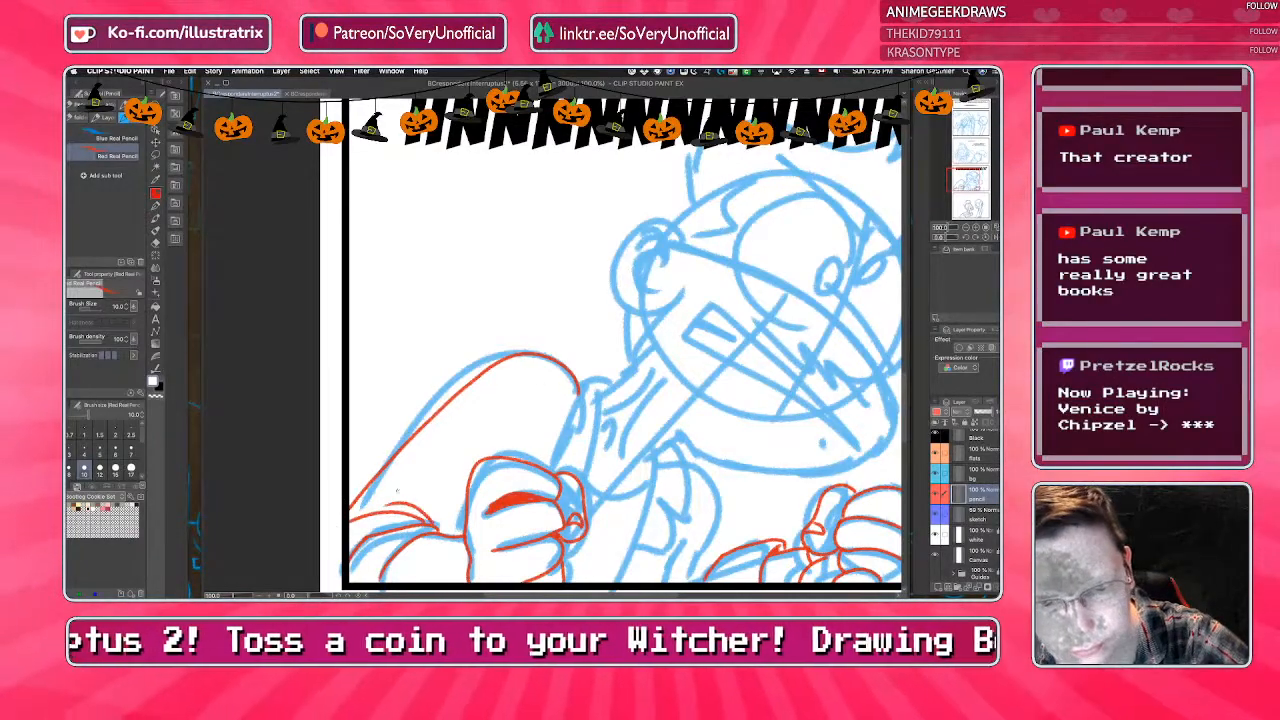
Trace the figure's ear in red, including the outer rim and the inner curl.
{"action": "scroll", "coordinate": [620, 340], "scroll_direction": "down", "scroll_amount": 5}
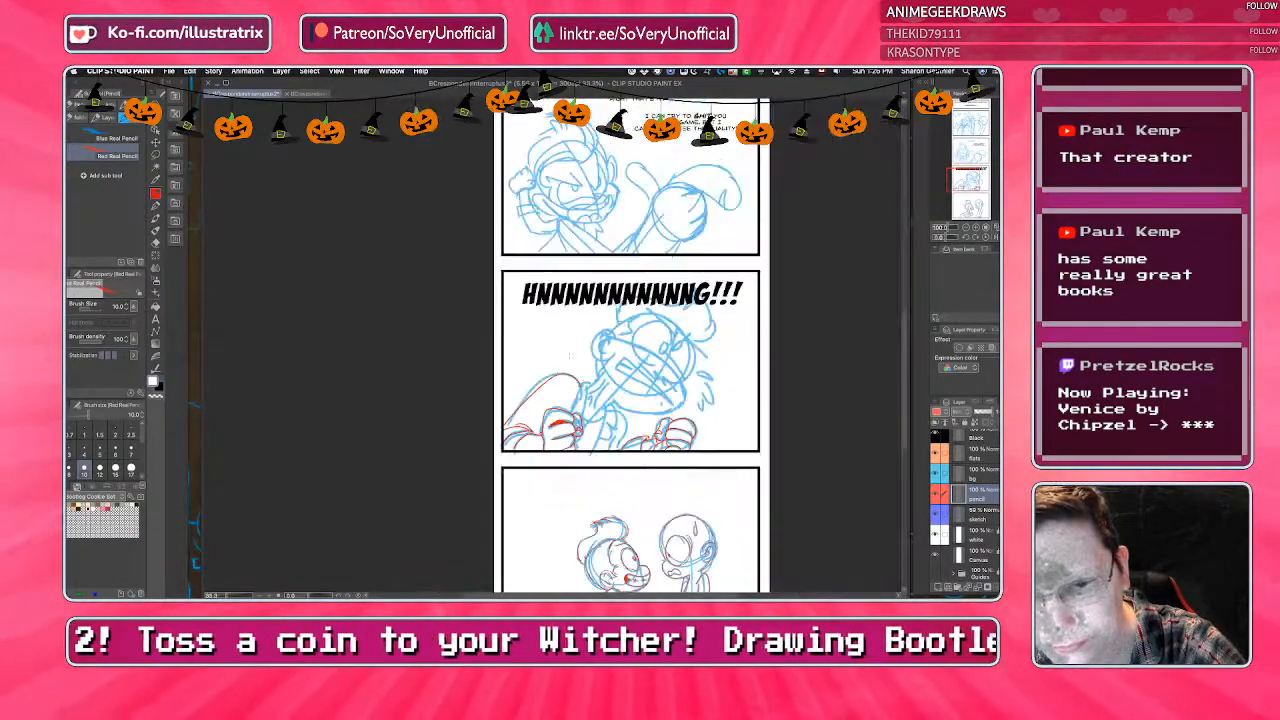
{"action": "scroll", "coordinate": [620, 340], "scroll_direction": "up", "scroll_amount": 5}
{"action": "mouse_move", "coordinate": [580, 352]}
{"action": "left_mouse_down"}
{"action": "mouse_move", "coordinate": [511, 413]}
{"action": "mouse_move", "coordinate": [576, 402]}
{"action": "left_mouse_up"}
{"action": "mouse_move", "coordinate": [528, 366]}
{"action": "left_mouse_down"}
{"action": "mouse_move", "coordinate": [560, 392]}
{"action": "mouse_move", "coordinate": [542, 402]}
{"action": "left_mouse_up"}
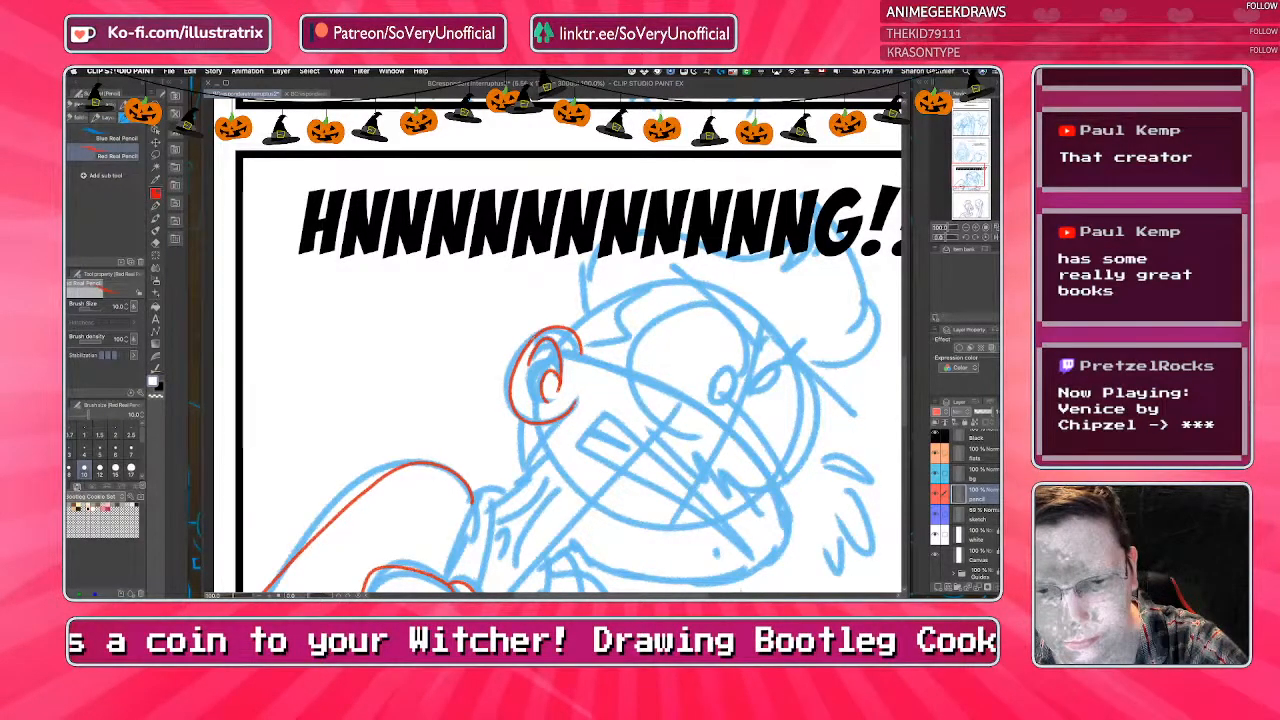
Trace the collar edge beside the raised shoulder in red, along with the pointed shirt front, its folds and the opposite sleeve.
{"action": "scroll", "coordinate": [570, 360], "scroll_direction": "down", "scroll_amount": 3}
{"action": "scroll", "coordinate": [534, 408], "scroll_direction": "up", "scroll_amount": 3}
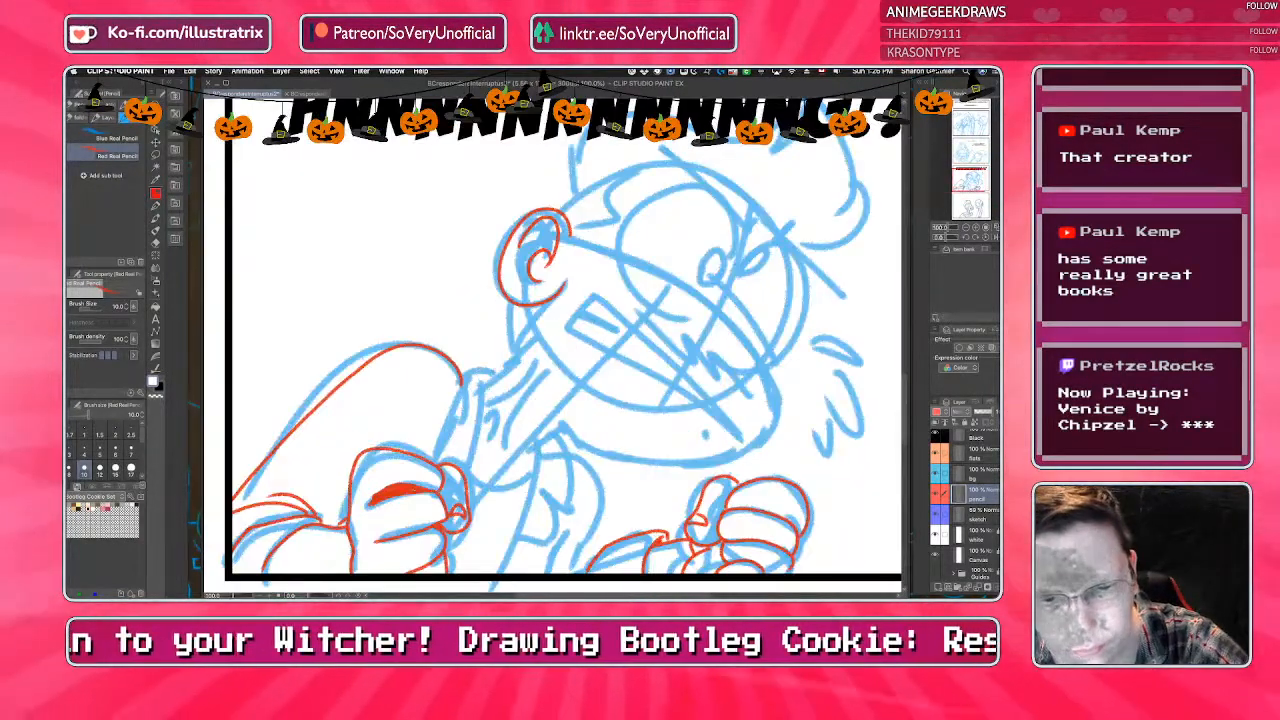
{"action": "left_click_drag", "start_coordinate": [494, 368], "coordinate": [428, 456]}
{"action": "left_click_drag", "start_coordinate": [482, 396], "coordinate": [458, 470]}
{"action": "mouse_move", "coordinate": [562, 430]}
{"action": "left_mouse_down"}
{"action": "mouse_move", "coordinate": [530, 447]}
{"action": "mouse_move", "coordinate": [500, 574]}
{"action": "left_mouse_up"}
{"action": "left_click_drag", "start_coordinate": [548, 432], "coordinate": [562, 502]}
{"action": "mouse_move", "coordinate": [558, 506]}
{"action": "left_mouse_down"}
{"action": "mouse_move", "coordinate": [510, 570]}
{"action": "mouse_move", "coordinate": [566, 554]}
{"action": "left_mouse_up"}
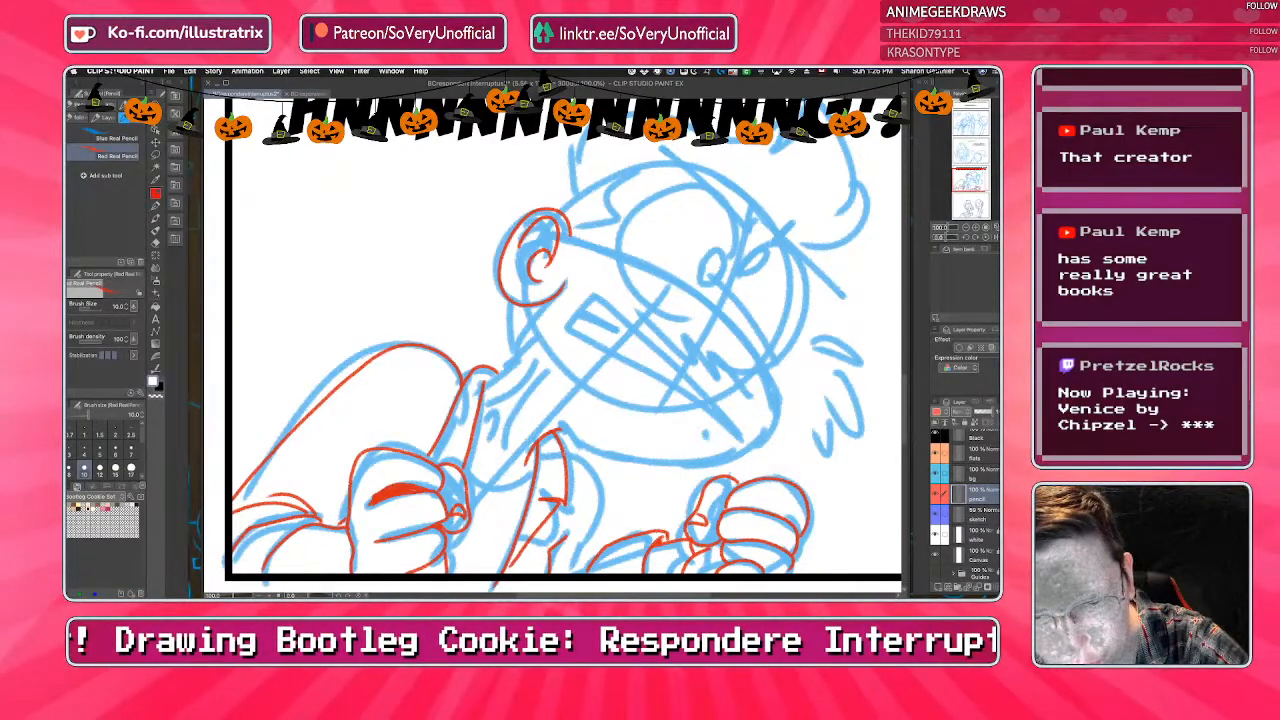
{"action": "left_click_drag", "start_coordinate": [568, 450], "coordinate": [595, 538]}
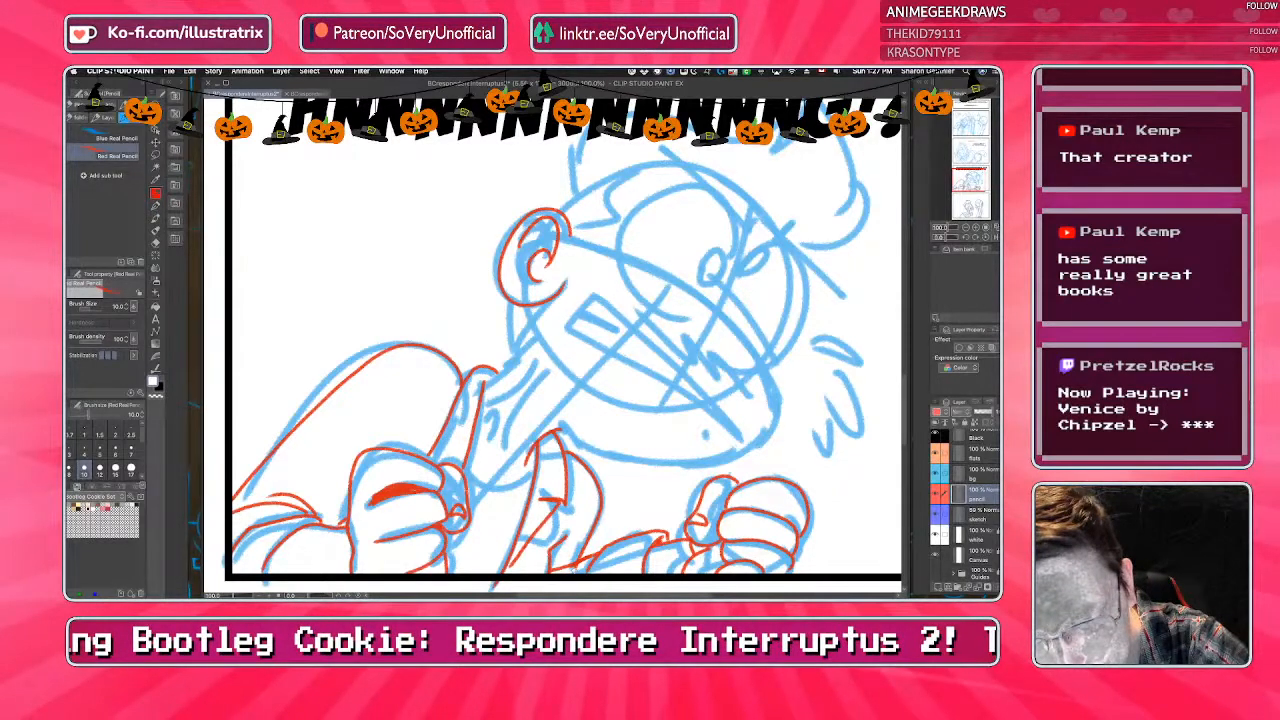
Draw the curved shirt neckline in red and trace the back of the neck and the strained tendon lines below the ear.
{"action": "left_click_drag", "start_coordinate": [473, 578], "coordinate": [515, 556]}
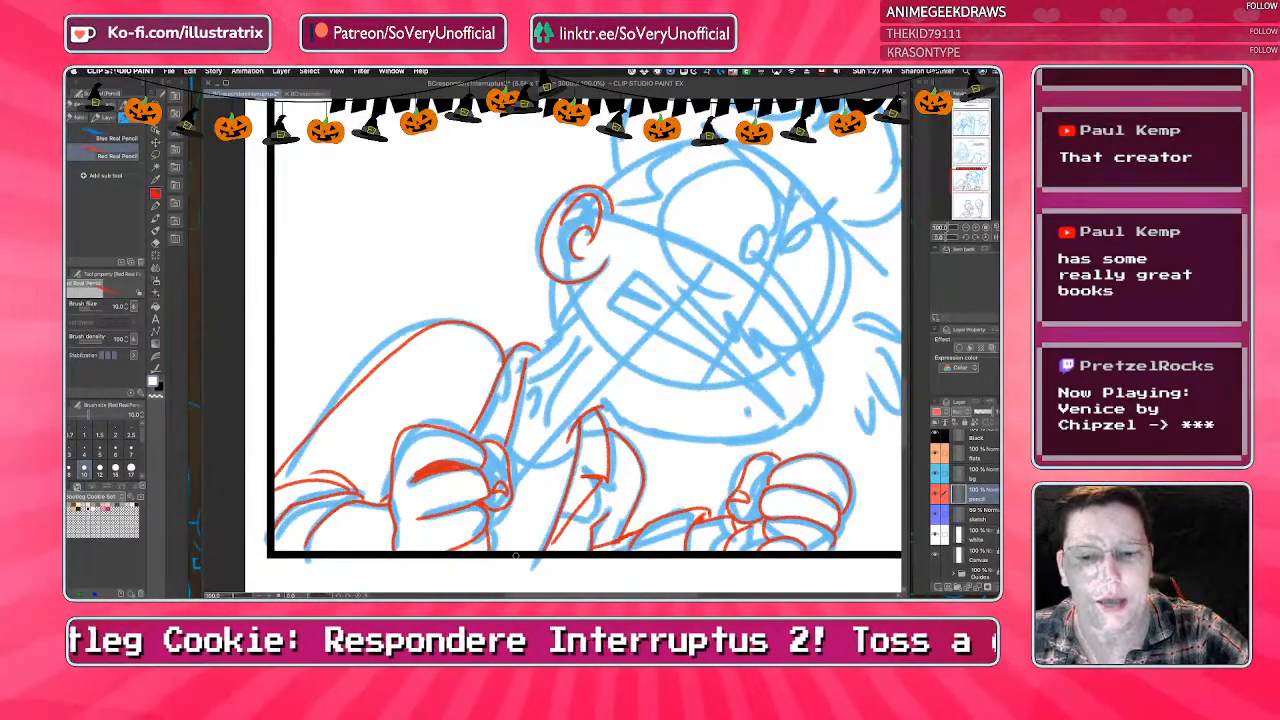
{"action": "mouse_move", "coordinate": [580, 434]}
{"action": "left_mouse_down"}
{"action": "mouse_move", "coordinate": [558, 460]}
{"action": "mouse_move", "coordinate": [510, 440]}
{"action": "left_mouse_up"}
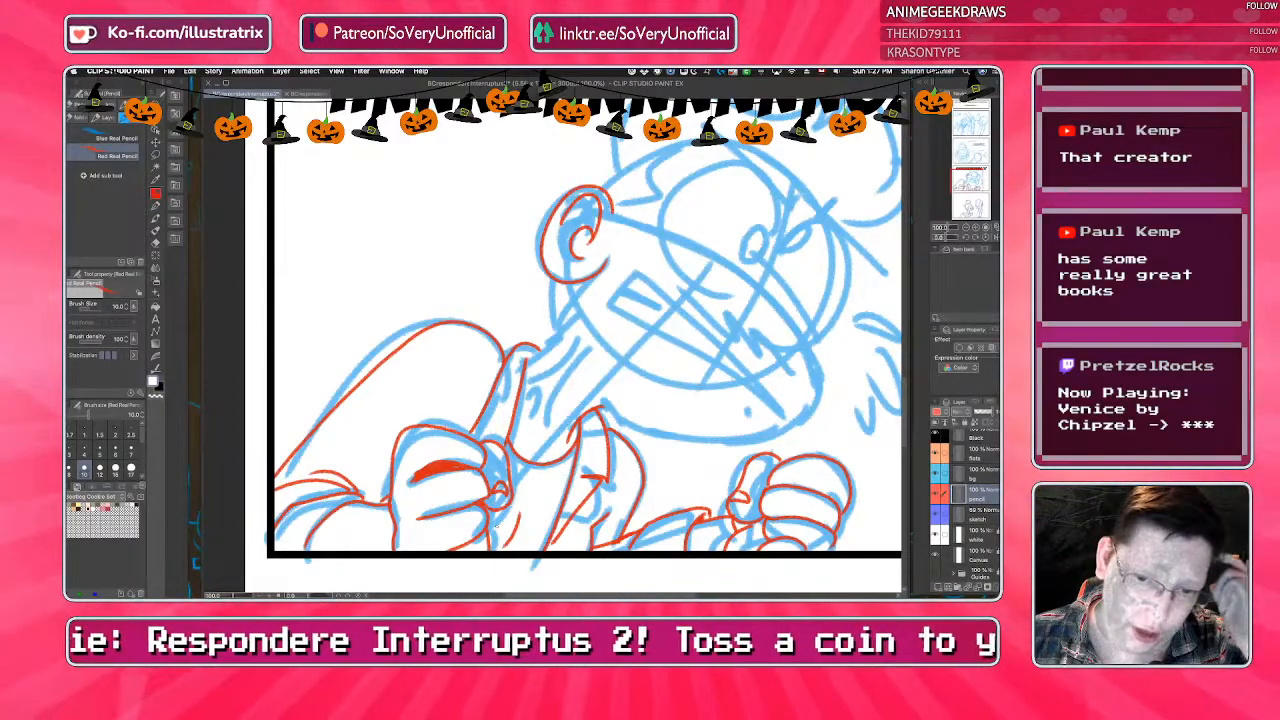
{"action": "scroll", "coordinate": [585, 340], "scroll_direction": "down", "scroll_amount": 5}
{"action": "scroll", "coordinate": [585, 340], "scroll_direction": "up", "scroll_amount": 6}
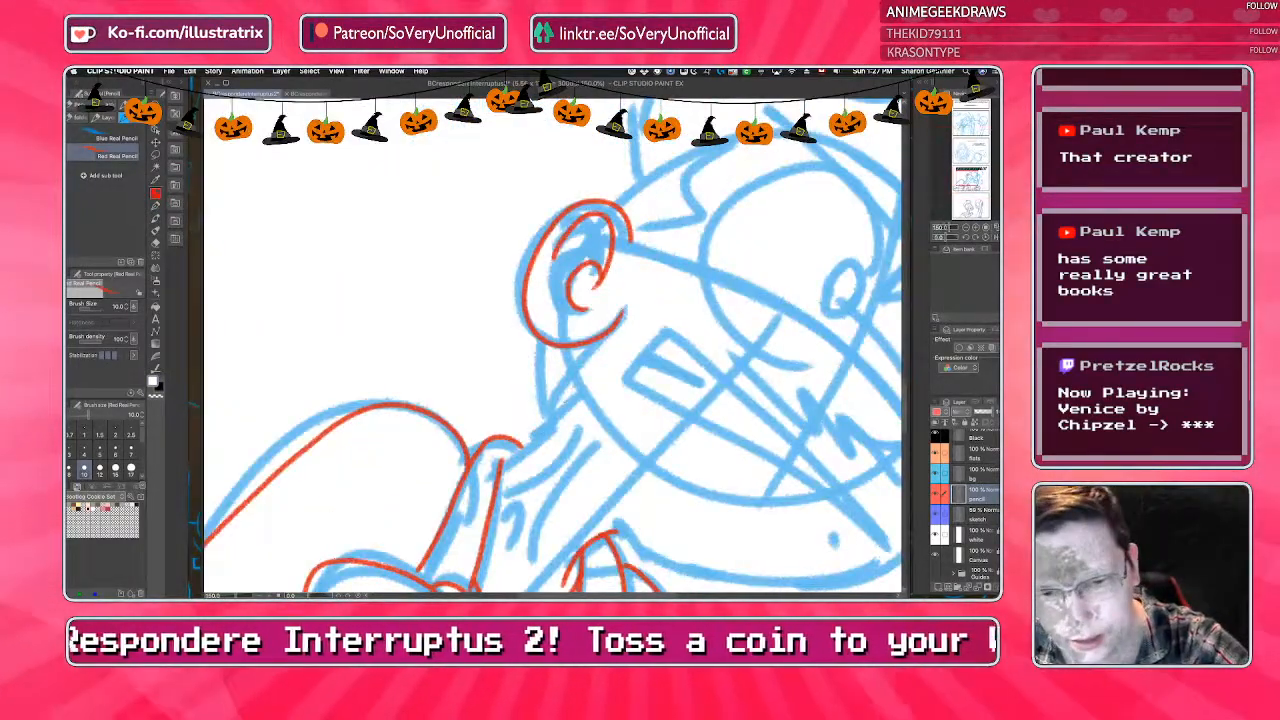
{"action": "left_click_drag", "start_coordinate": [572, 393], "coordinate": [505, 455]}
{"action": "left_click_drag", "start_coordinate": [600, 442], "coordinate": [530, 560]}
{"action": "left_click_drag", "start_coordinate": [586, 418], "coordinate": [506, 496]}
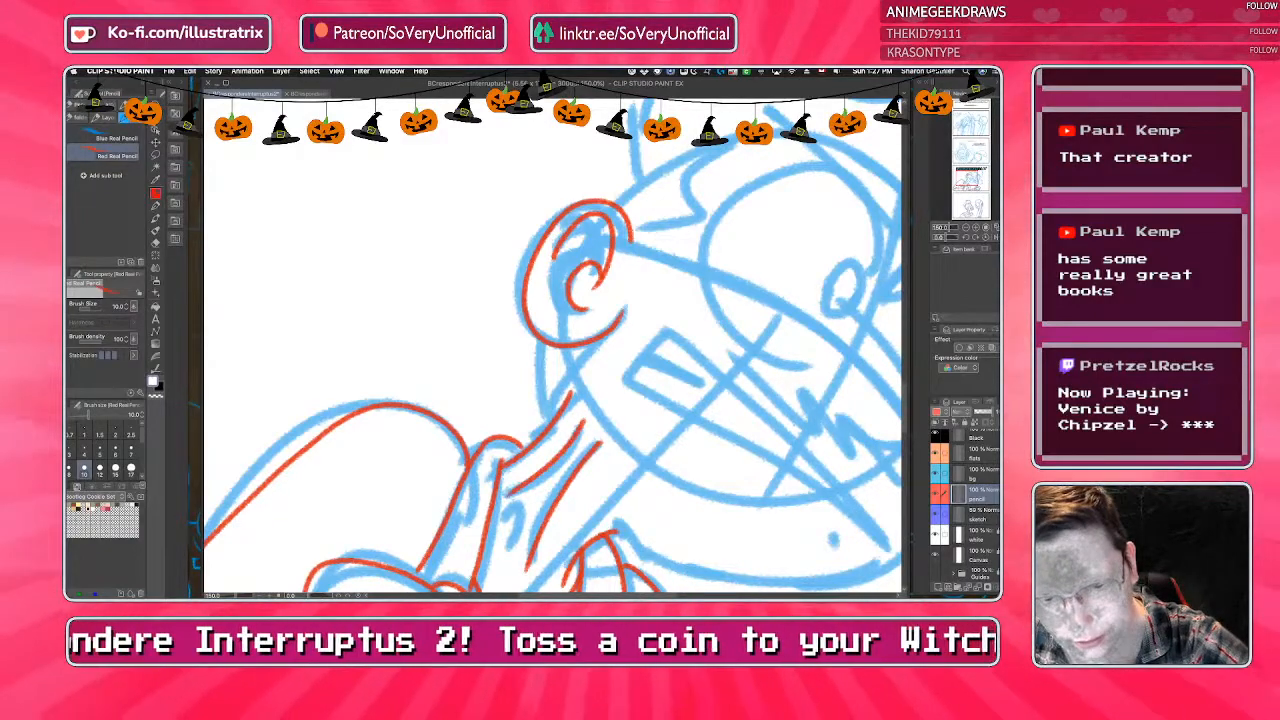
Trace the pointed tuft at the hairline above the ear in red.
{"action": "scroll", "coordinate": [550, 340], "scroll_direction": "down", "scroll_amount": 5}
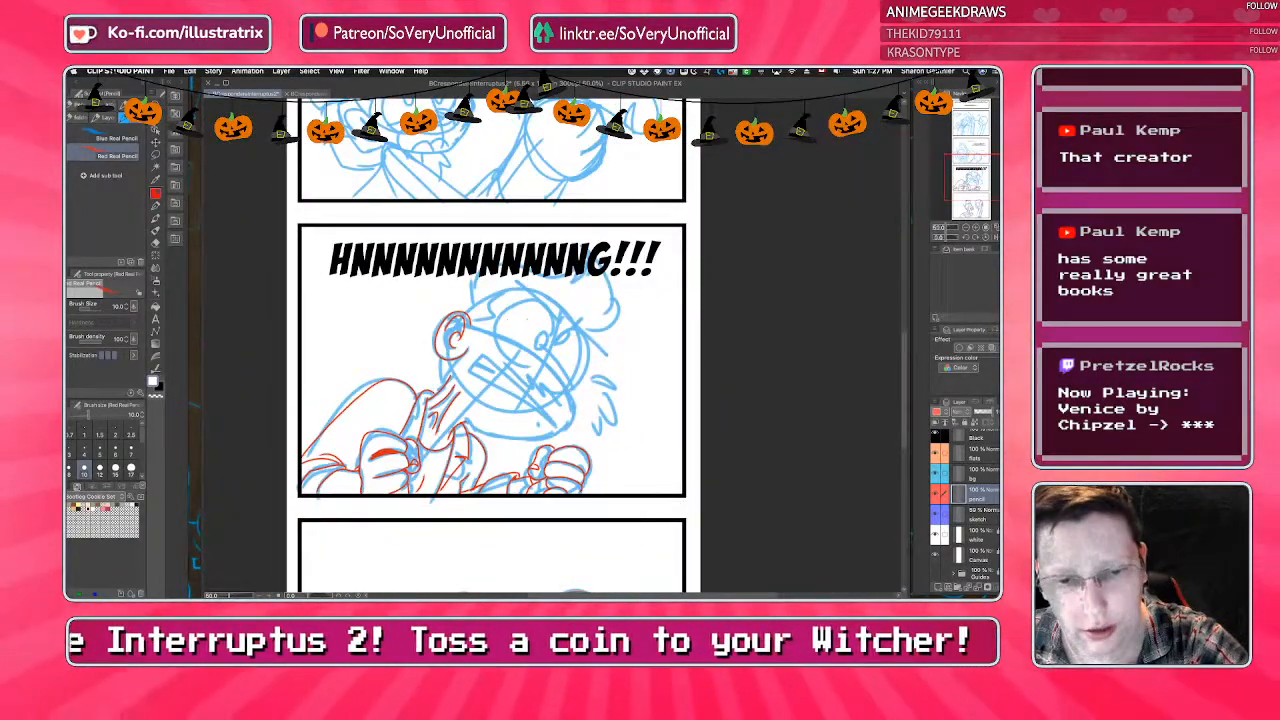
{"action": "scroll", "coordinate": [550, 340], "scroll_direction": "up", "scroll_amount": 4}
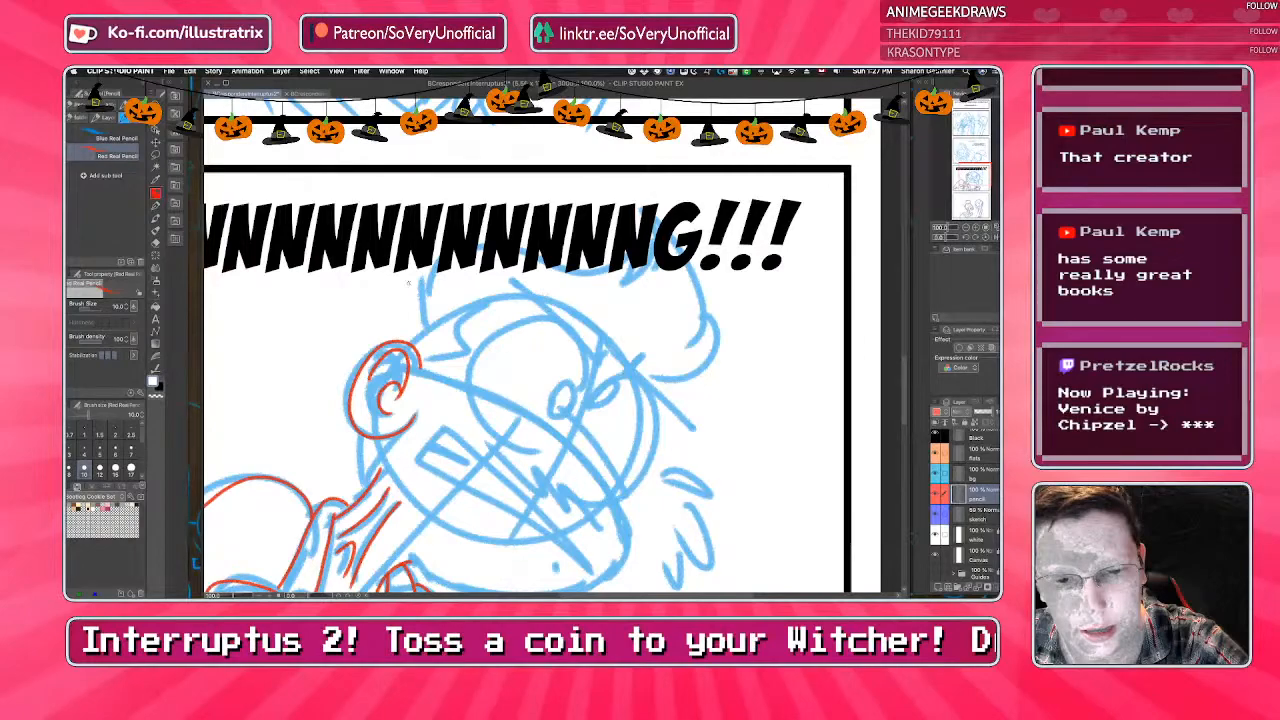
{"action": "scroll", "coordinate": [408, 283], "scroll_direction": "up", "scroll_amount": 2}
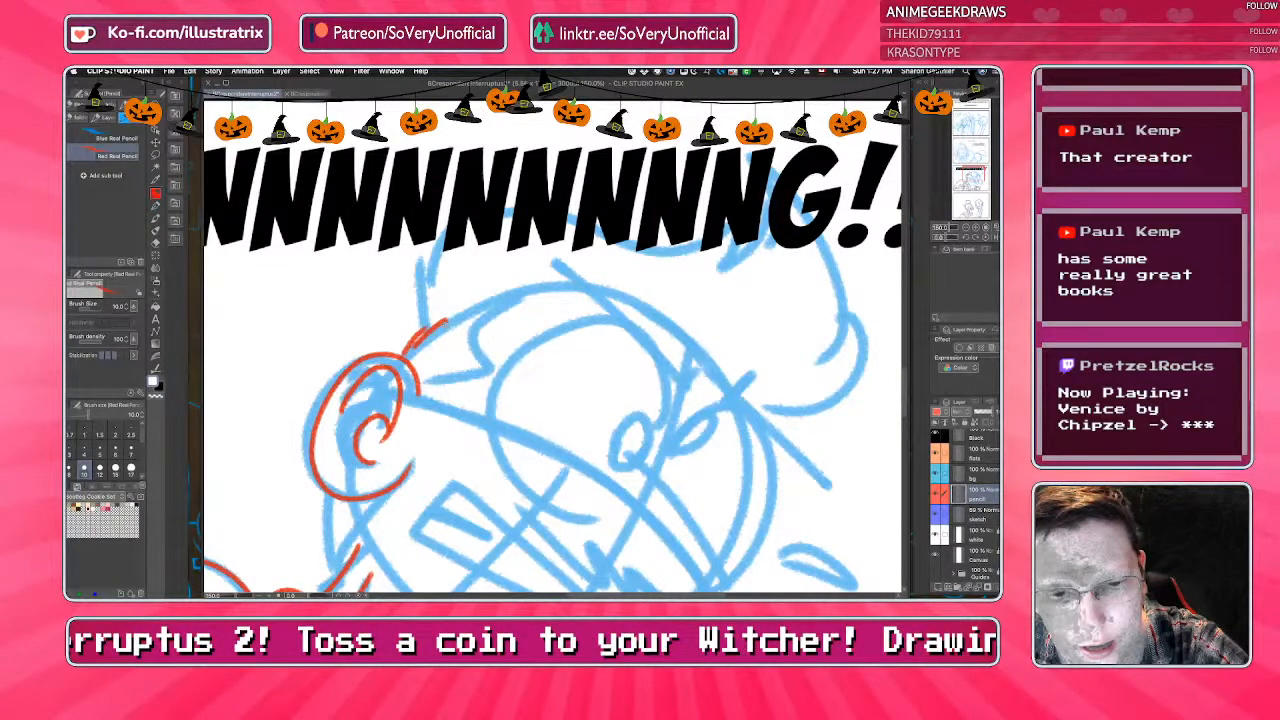
{"action": "left_click_drag", "start_coordinate": [412, 345], "coordinate": [492, 374]}
{"action": "scroll", "coordinate": [351, 365], "scroll_direction": "down", "scroll_amount": 3}
{"action": "scroll", "coordinate": [348, 433], "scroll_direction": "up", "scroll_amount": 3}
{"action": "mouse_move", "coordinate": [381, 369]}
{"action": "left_mouse_down"}
{"action": "mouse_move", "coordinate": [371, 429]}
{"action": "mouse_move", "coordinate": [350, 446]}
{"action": "left_mouse_up"}
Trace both angry slanted brow lines in red, with their short creases meeting above the nose.
{"action": "scroll", "coordinate": [348, 410], "scroll_direction": "down", "scroll_amount": 3}
{"action": "scroll", "coordinate": [348, 415], "scroll_direction": "up", "scroll_amount": 2}
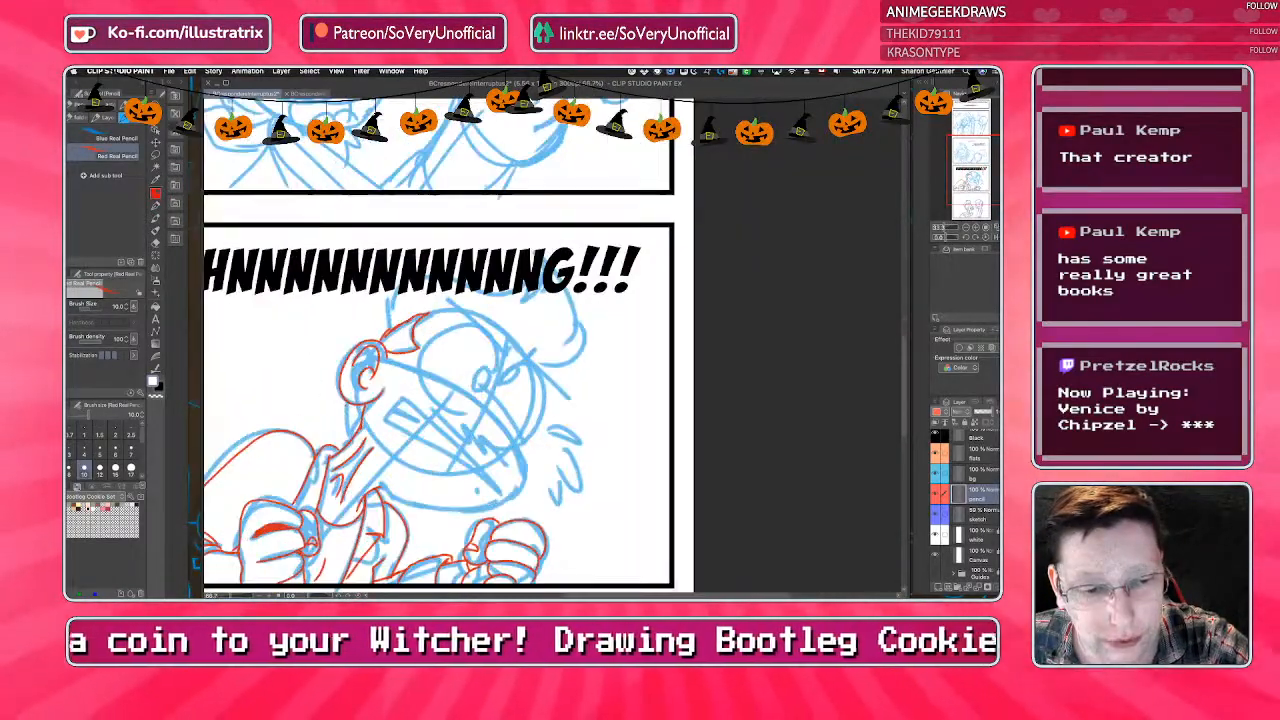
{"action": "key", "text": "minus"}
{"action": "key", "text": "minus"}
{"action": "key", "text": "minus"}
{"action": "scroll", "coordinate": [498, 387], "scroll_direction": "up", "scroll_amount": 2}
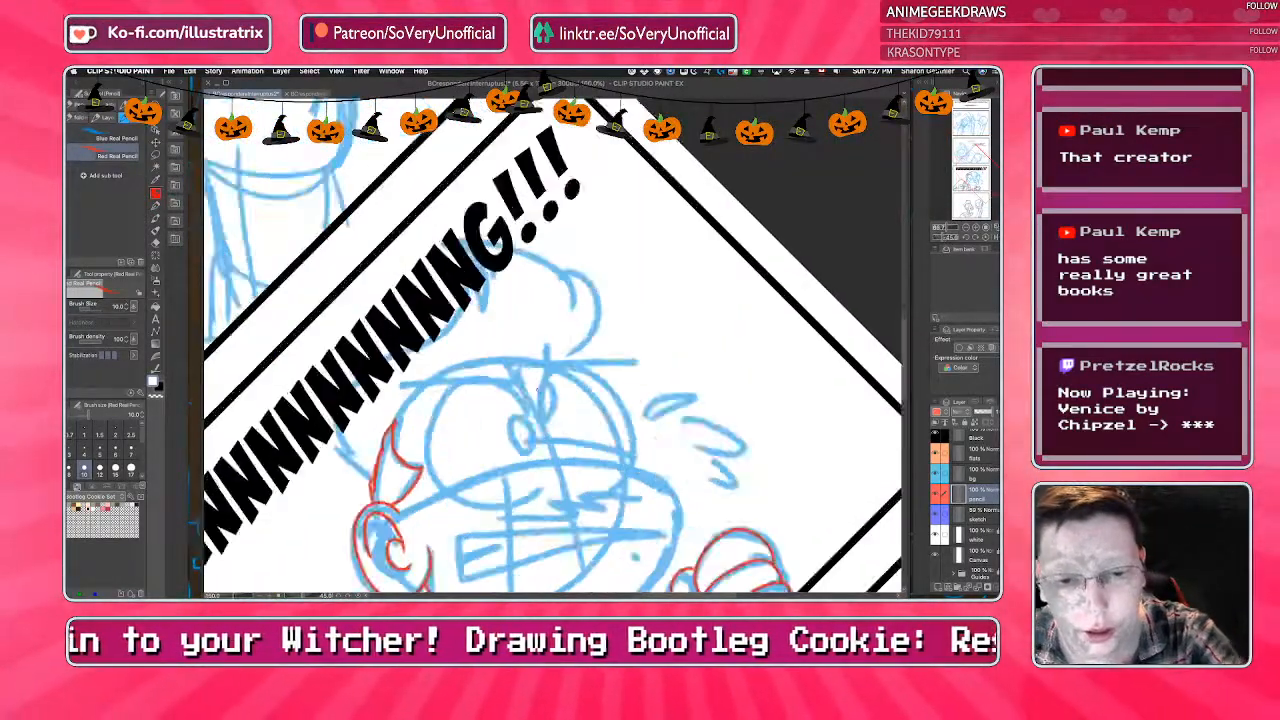
{"action": "left_click_drag", "start_coordinate": [372, 385], "coordinate": [561, 384]}
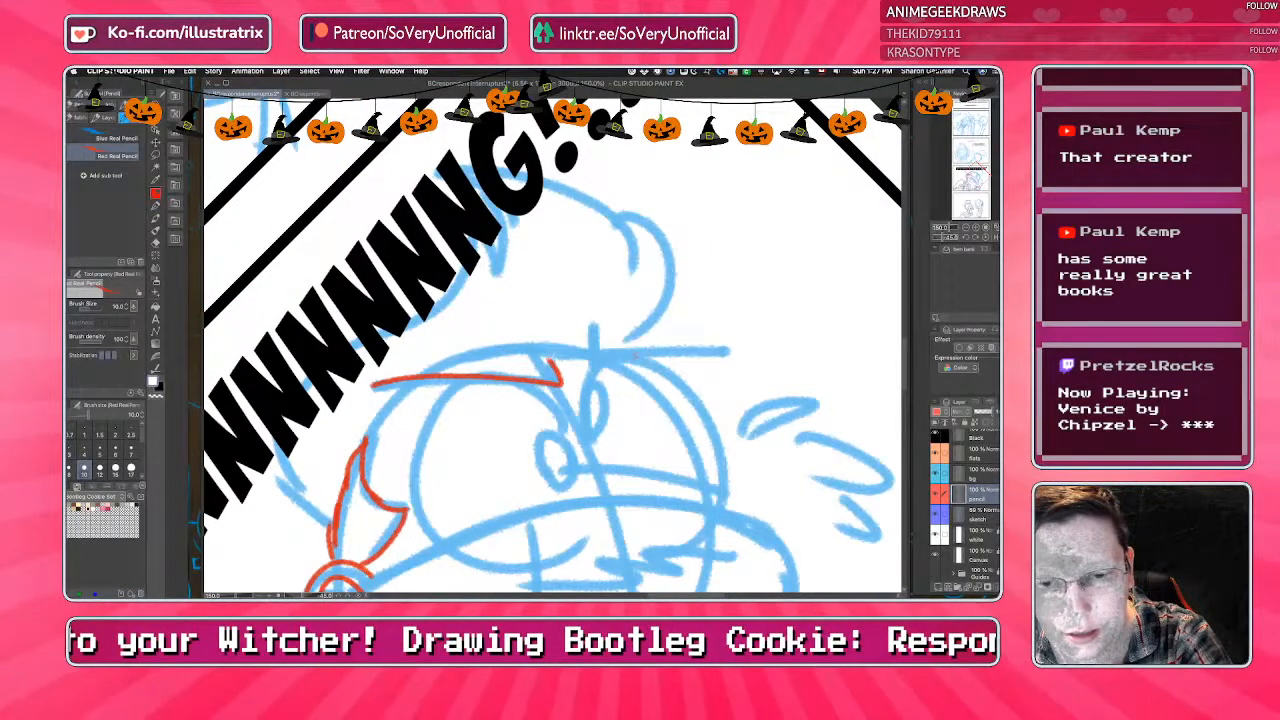
{"action": "left_click_drag", "start_coordinate": [735, 350], "coordinate": [590, 326]}
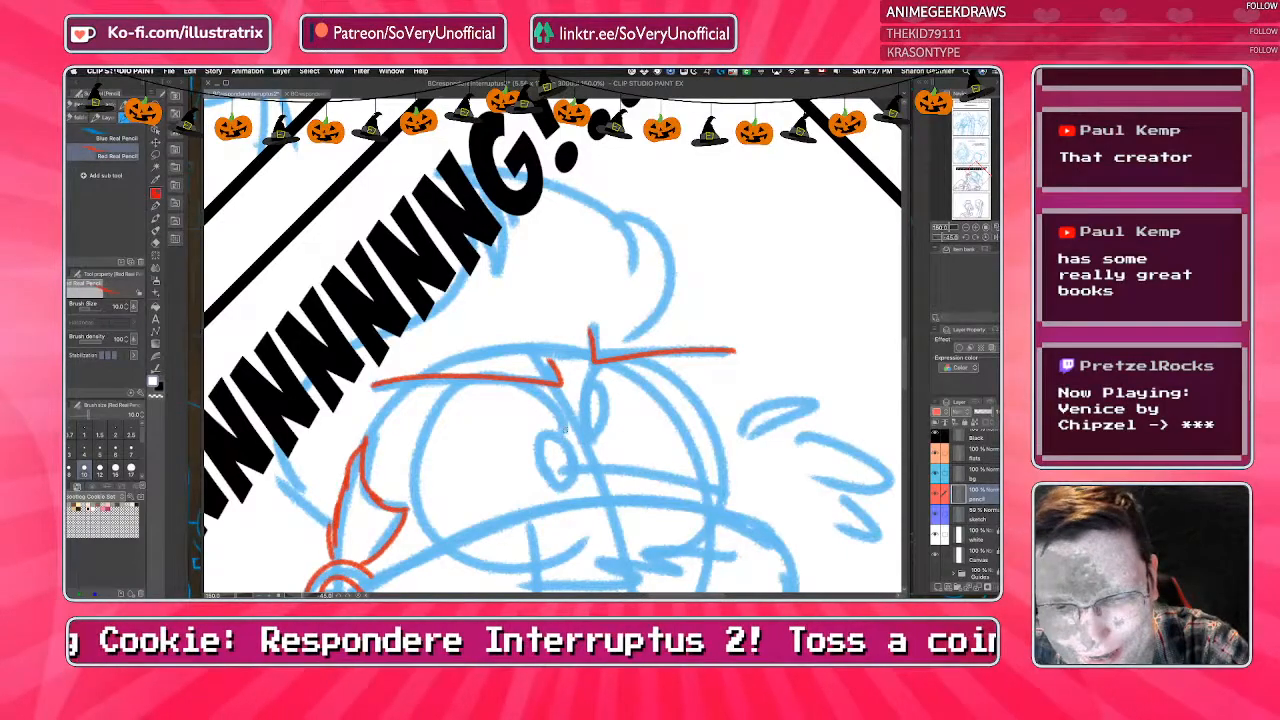
Trace both round eyes and their oval pupils in red, and add the lower lid lines crossing the eyes.
{"action": "scroll", "coordinate": [565, 430], "scroll_direction": "down", "scroll_amount": 3}
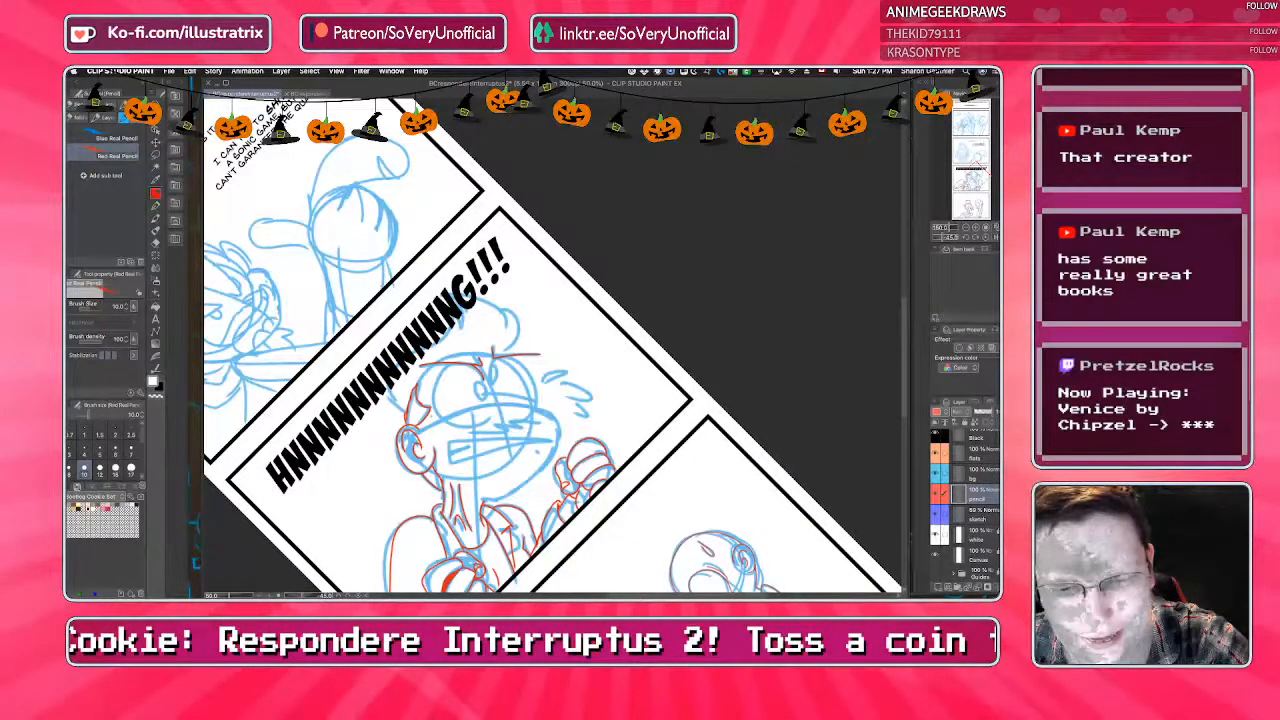
{"action": "scroll", "coordinate": [470, 400], "scroll_direction": "up", "scroll_amount": 3}
{"action": "mouse_move", "coordinate": [592, 313]}
{"action": "left_mouse_down"}
{"action": "mouse_move", "coordinate": [566, 338]}
{"action": "mouse_move", "coordinate": [600, 330]}
{"action": "left_mouse_up"}
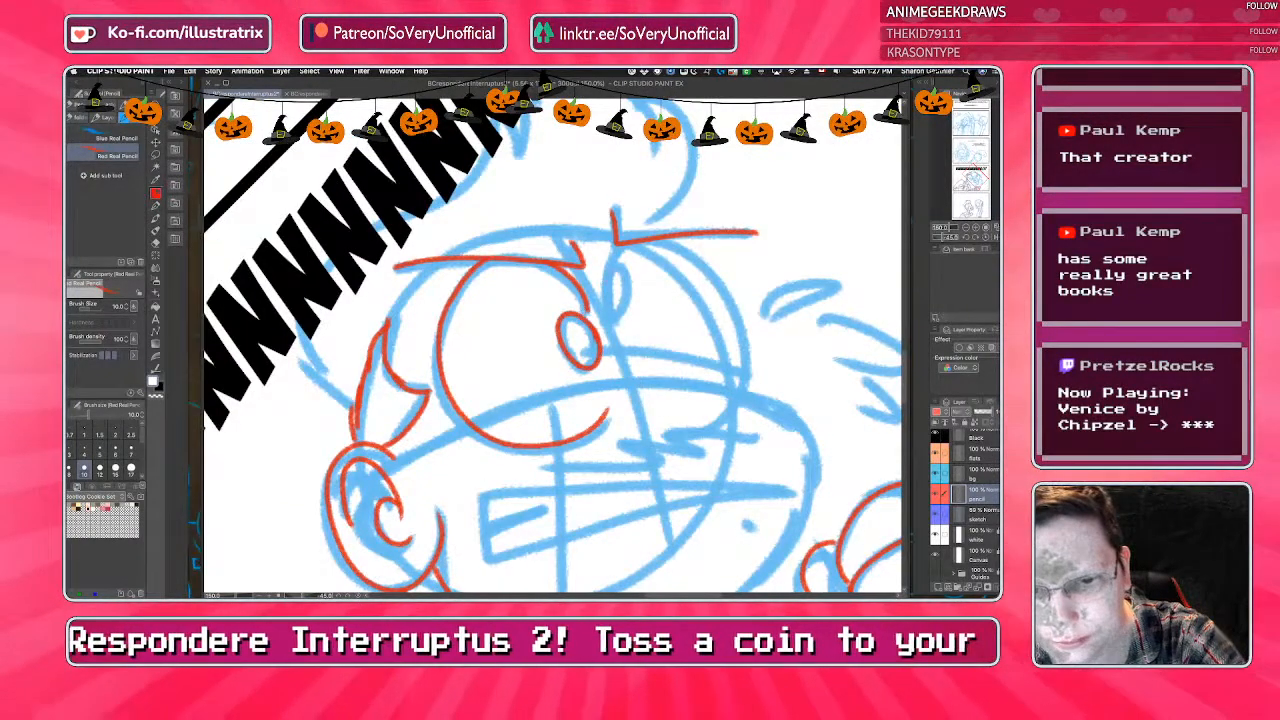
{"action": "left_click_drag", "start_coordinate": [611, 256], "coordinate": [603, 292]}
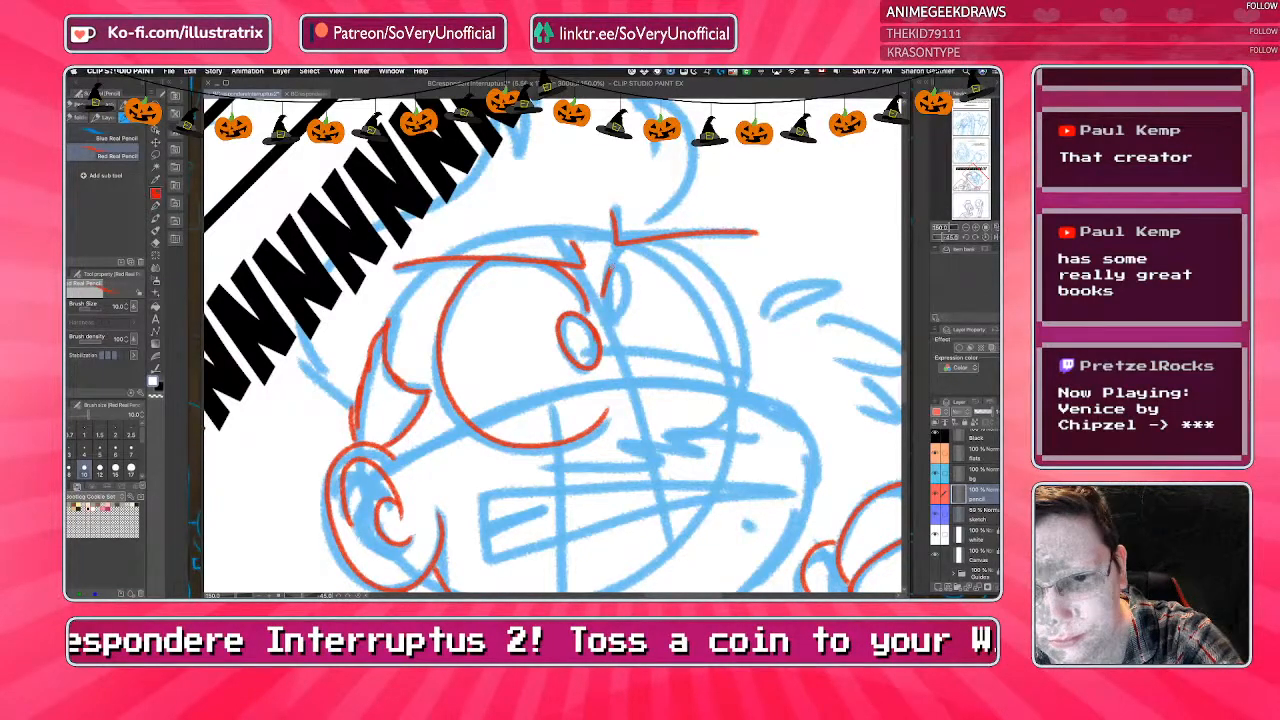
{"action": "left_click_drag", "start_coordinate": [690, 240], "coordinate": [660, 435]}
{"action": "left_click_drag", "start_coordinate": [611, 256], "coordinate": [603, 300]}
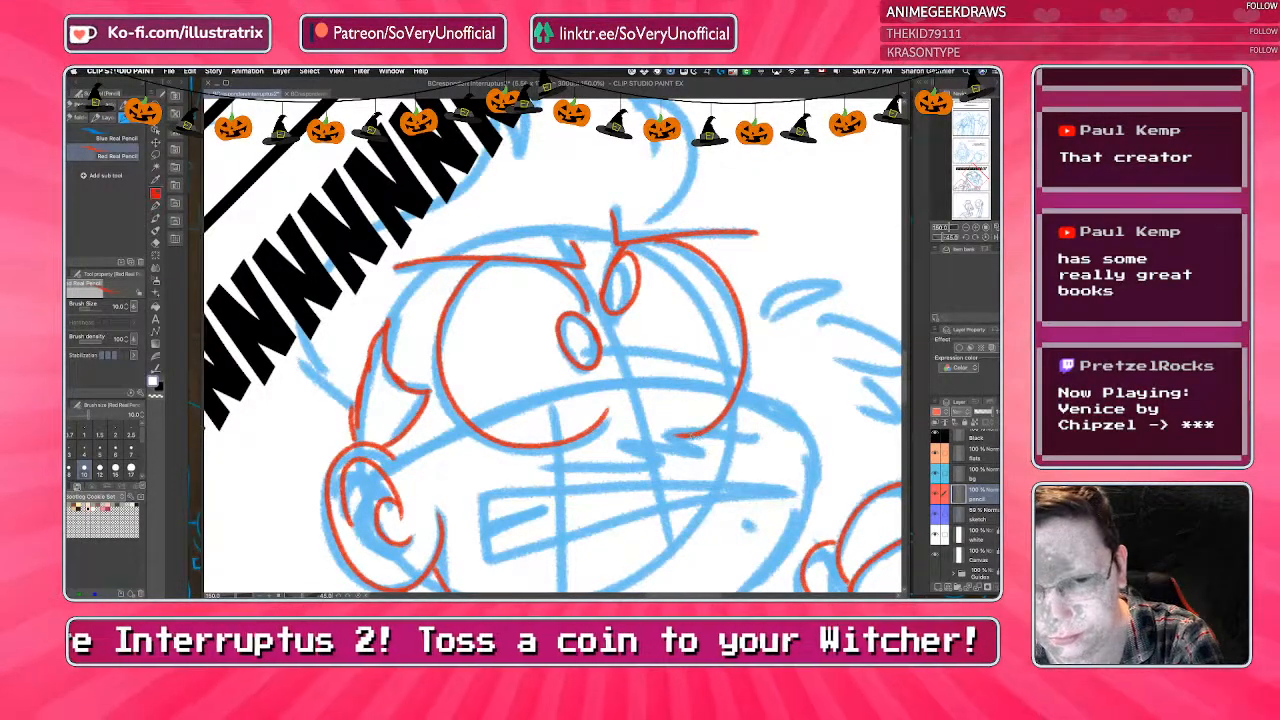
{"action": "mouse_move", "coordinate": [741, 367]}
{"action": "left_mouse_down"}
{"action": "mouse_move", "coordinate": [616, 354]}
{"action": "mouse_move", "coordinate": [471, 420]}
{"action": "left_mouse_up"}
{"action": "scroll", "coordinate": [451, 422], "scroll_direction": "down", "scroll_amount": 3}
{"action": "scroll", "coordinate": [500, 437], "scroll_direction": "up", "scroll_amount": 3}
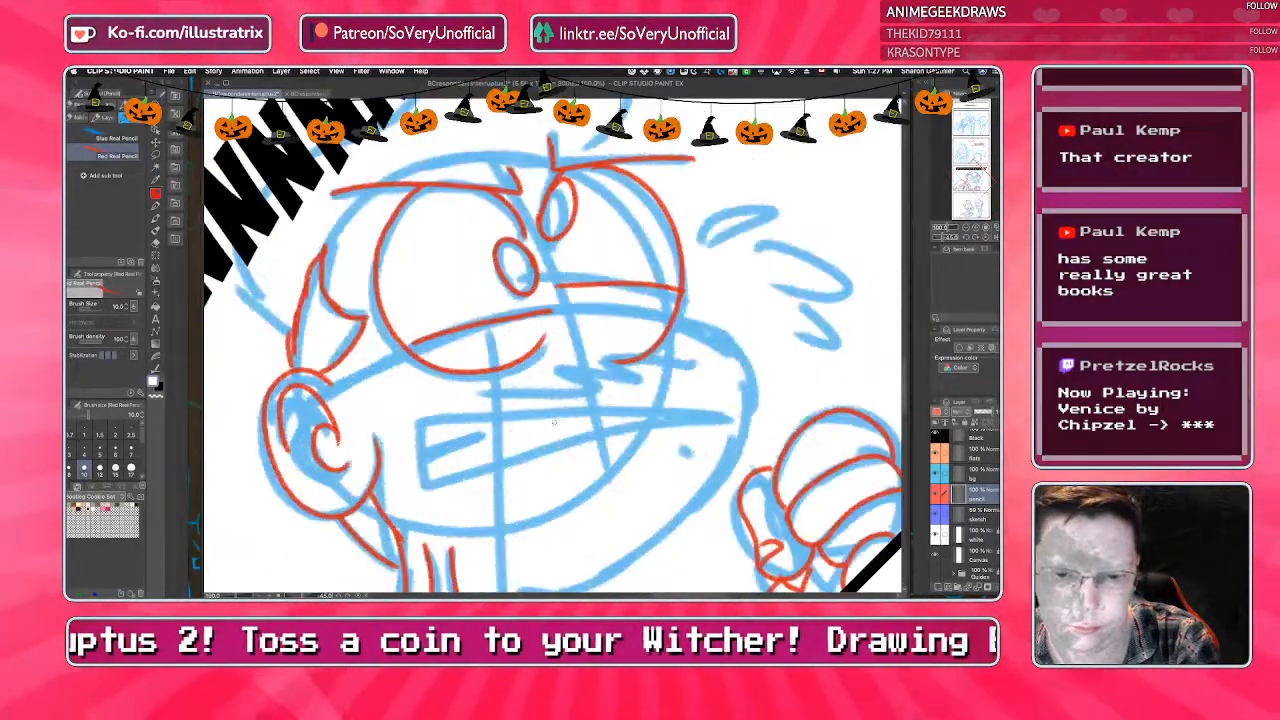
Trace the gritted mouth in red with corner creases, the dividing lines between the teeth and the darkened inner corner.
{"action": "mouse_move", "coordinate": [732, 412]}
{"action": "left_mouse_down"}
{"action": "mouse_move", "coordinate": [490, 414]}
{"action": "mouse_move", "coordinate": [422, 472]}
{"action": "mouse_move", "coordinate": [620, 450]}
{"action": "mouse_move", "coordinate": [728, 416]}
{"action": "left_mouse_up"}
{"action": "left_click_drag", "start_coordinate": [428, 404], "coordinate": [411, 432]}
{"action": "left_click_drag", "start_coordinate": [420, 494], "coordinate": [436, 508]}
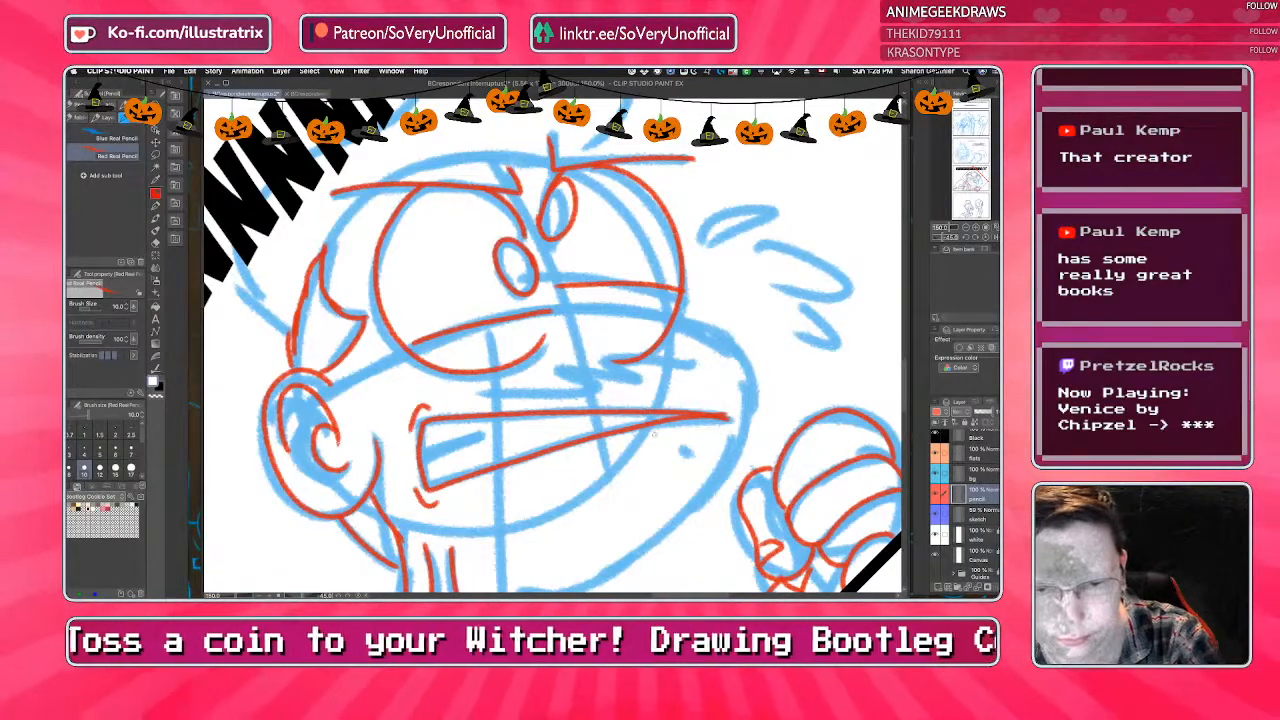
{"action": "mouse_move", "coordinate": [676, 422]}
{"action": "left_mouse_down"}
{"action": "mouse_move", "coordinate": [664, 448]}
{"action": "mouse_move", "coordinate": [646, 436]}
{"action": "left_mouse_up"}
{"action": "mouse_move", "coordinate": [608, 419]}
{"action": "left_mouse_down"}
{"action": "mouse_move", "coordinate": [626, 430]}
{"action": "mouse_move", "coordinate": [434, 446]}
{"action": "left_mouse_up"}
{"action": "left_click_drag", "start_coordinate": [432, 434], "coordinate": [424, 480]}
{"action": "left_click_drag", "start_coordinate": [432, 430], "coordinate": [422, 452]}
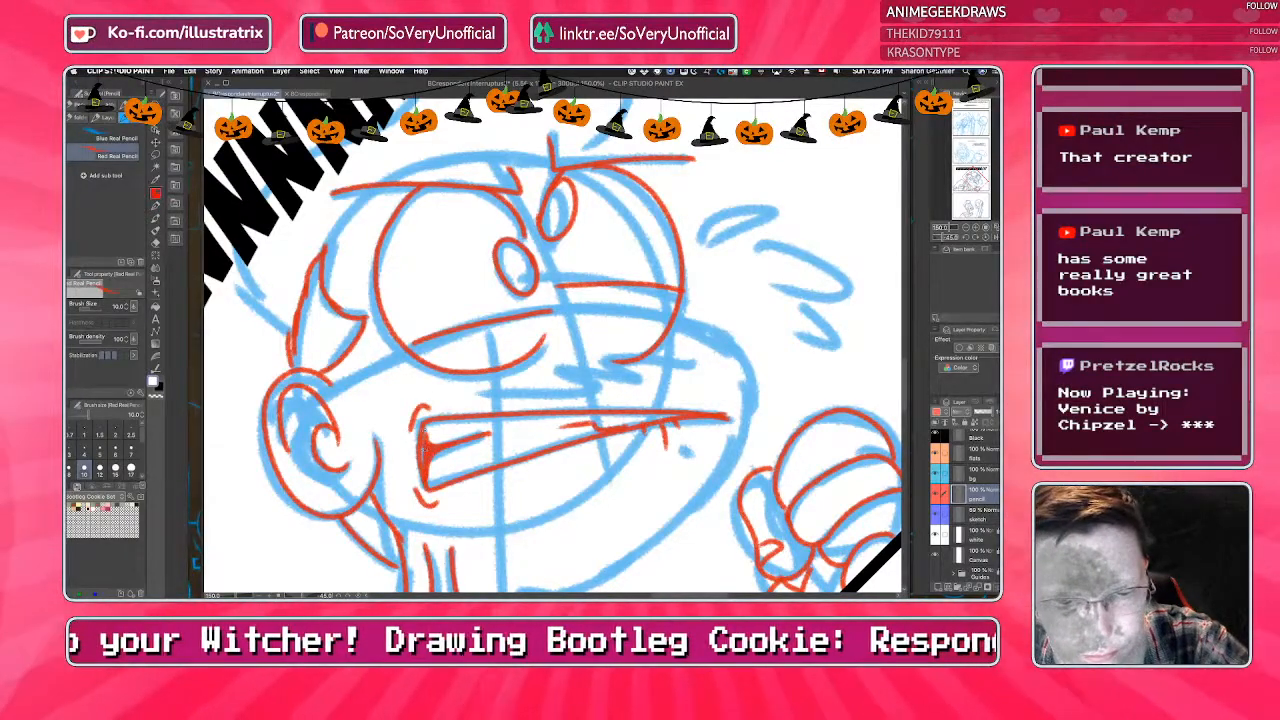
Trace the jutting jaw and chin in red and mark the small dot beneath the mouth.
{"action": "scroll", "coordinate": [411, 408], "scroll_direction": "down", "scroll_amount": 2}
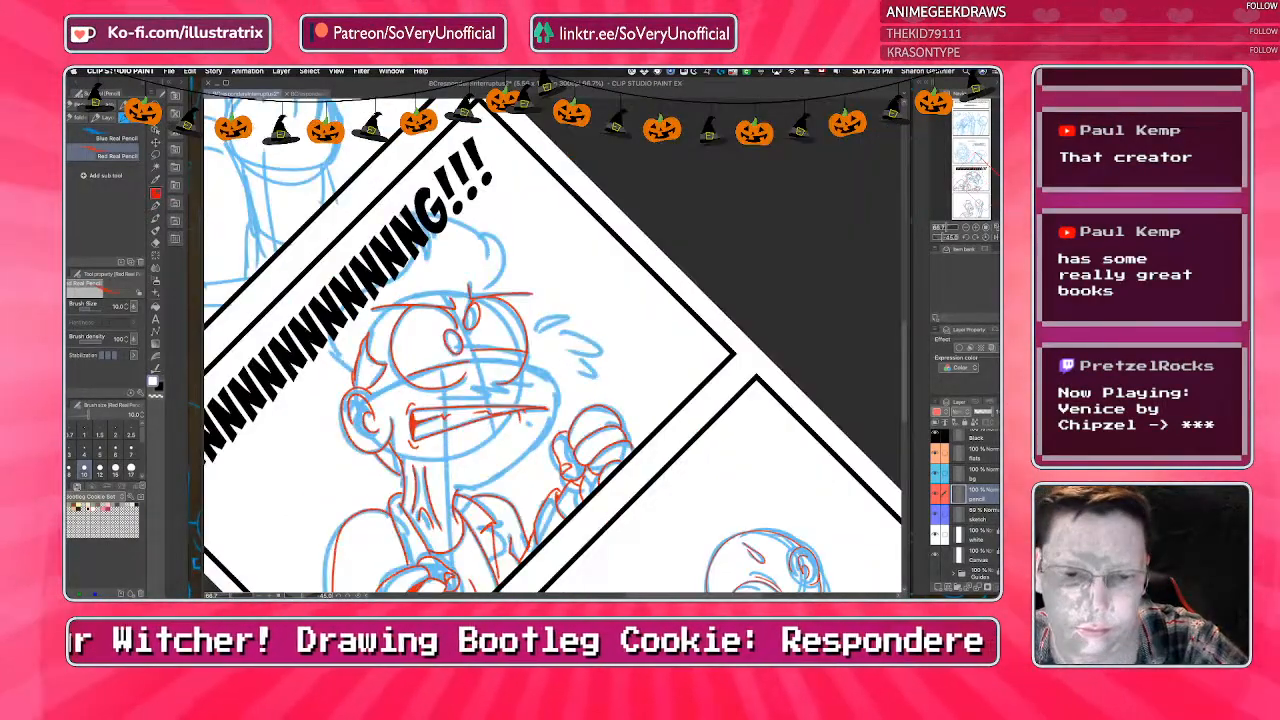
{"action": "scroll", "coordinate": [515, 425], "scroll_direction": "up", "scroll_amount": 3}
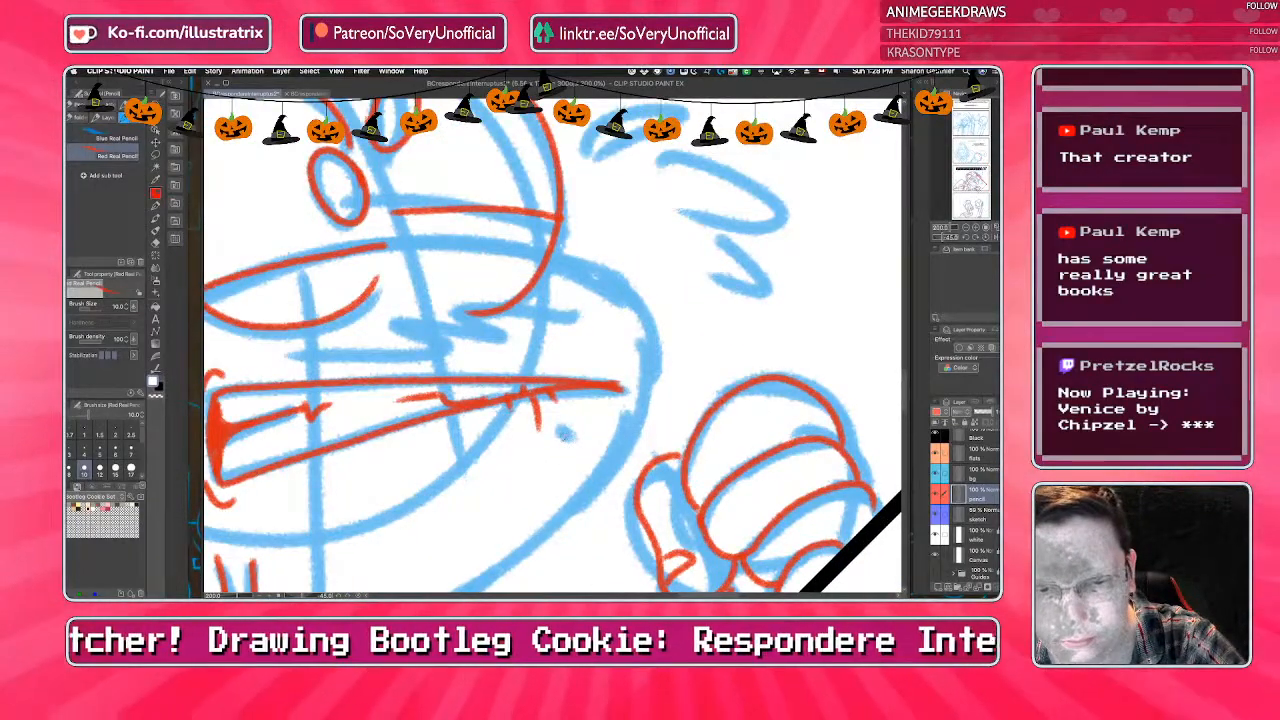
{"action": "scroll", "coordinate": [560, 437], "scroll_direction": "down", "scroll_amount": 2}
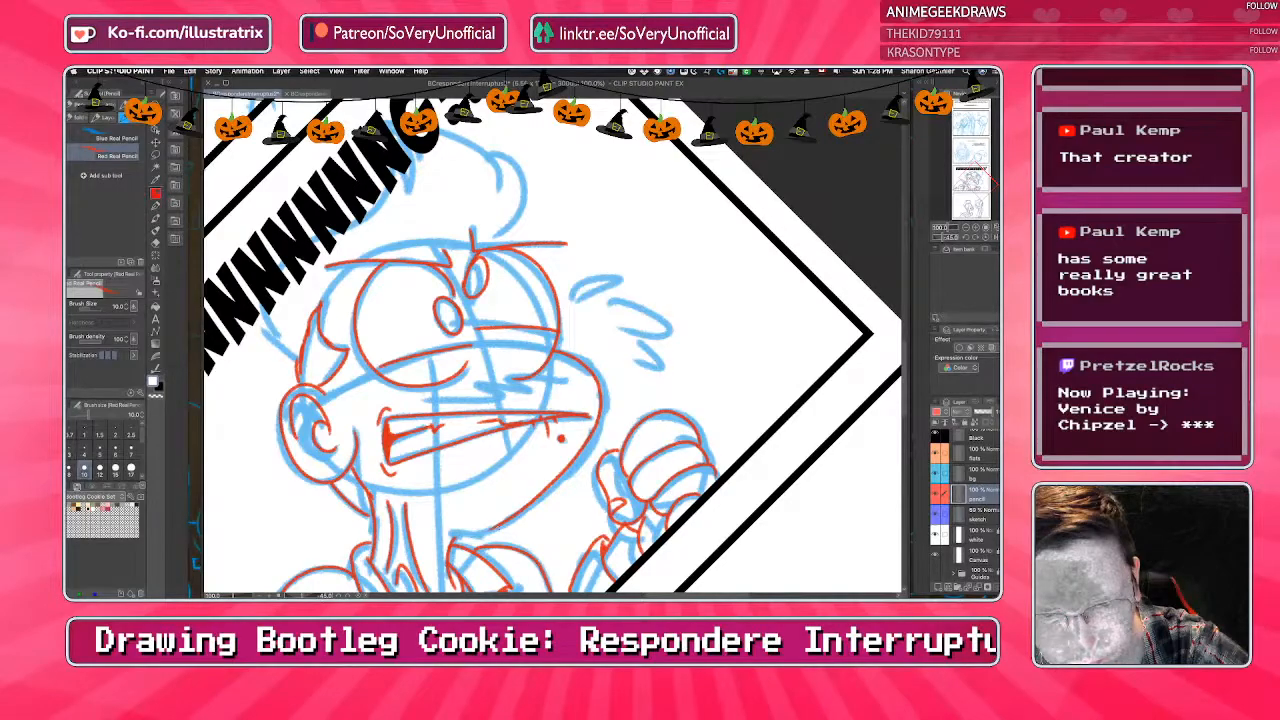
Trace the straining figure's hair in red, from behind the ear up to the curled quiff over the forehead.
{"action": "scroll", "coordinate": [555, 345], "scroll_direction": "up", "scroll_amount": 1}
{"action": "scroll", "coordinate": [555, 345], "scroll_direction": "down", "scroll_amount": 2}
{"action": "scroll", "coordinate": [555, 345], "scroll_direction": "up", "scroll_amount": 2}
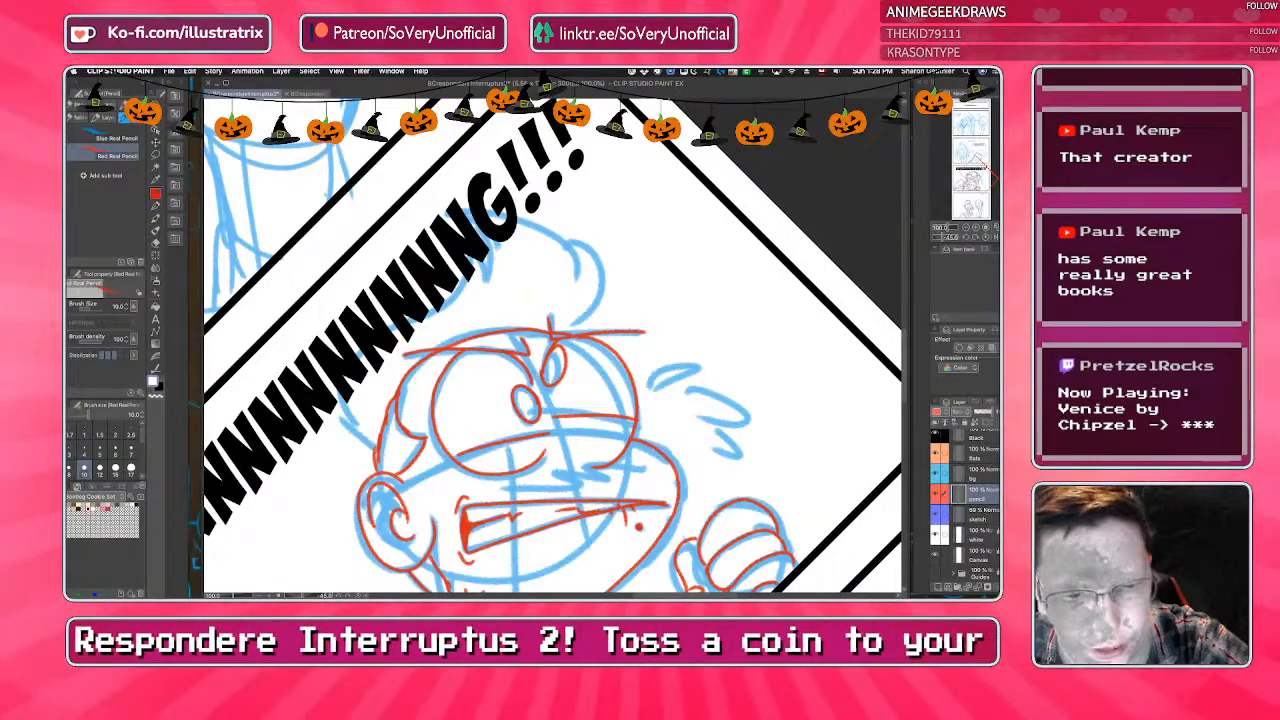
{"action": "left_click_drag", "start_coordinate": [376, 446], "coordinate": [346, 403]}
{"action": "mouse_move", "coordinate": [395, 334]}
{"action": "left_mouse_down"}
{"action": "mouse_move", "coordinate": [470, 278]}
{"action": "mouse_move", "coordinate": [496, 222]}
{"action": "left_mouse_up"}
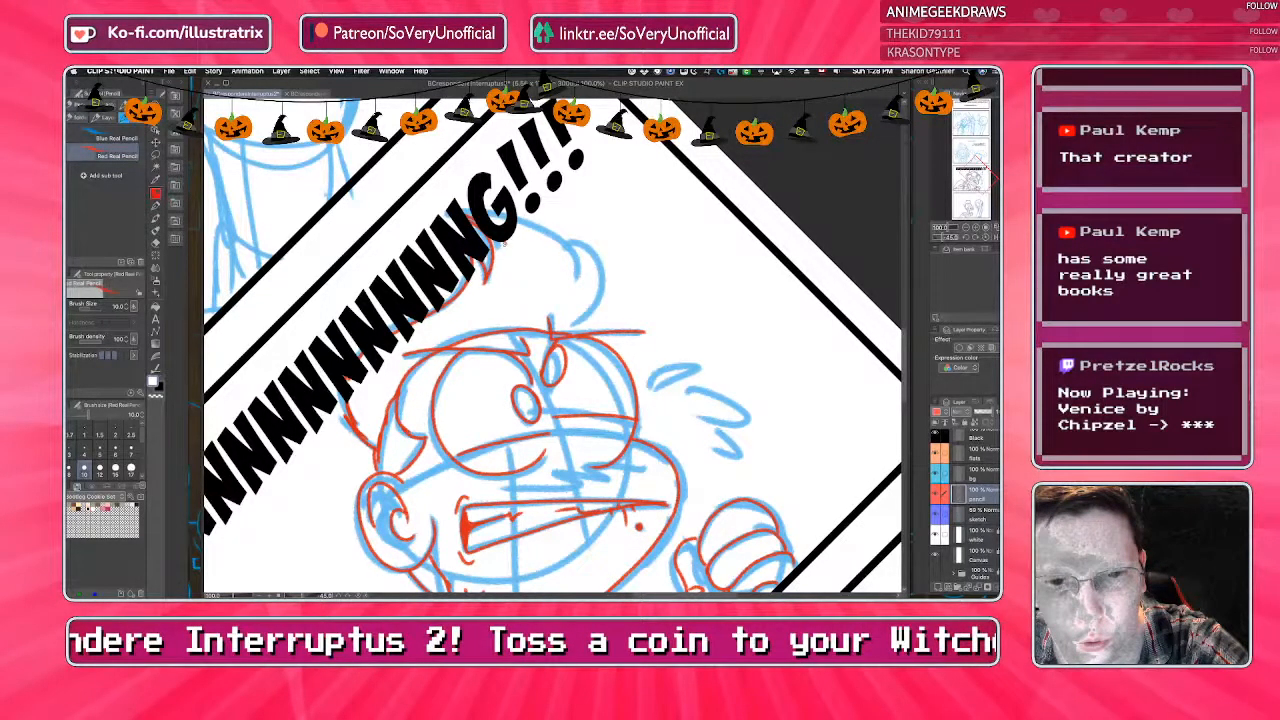
{"action": "left_click_drag", "start_coordinate": [603, 265], "coordinate": [580, 322]}
{"action": "key", "text": "super+minus"}
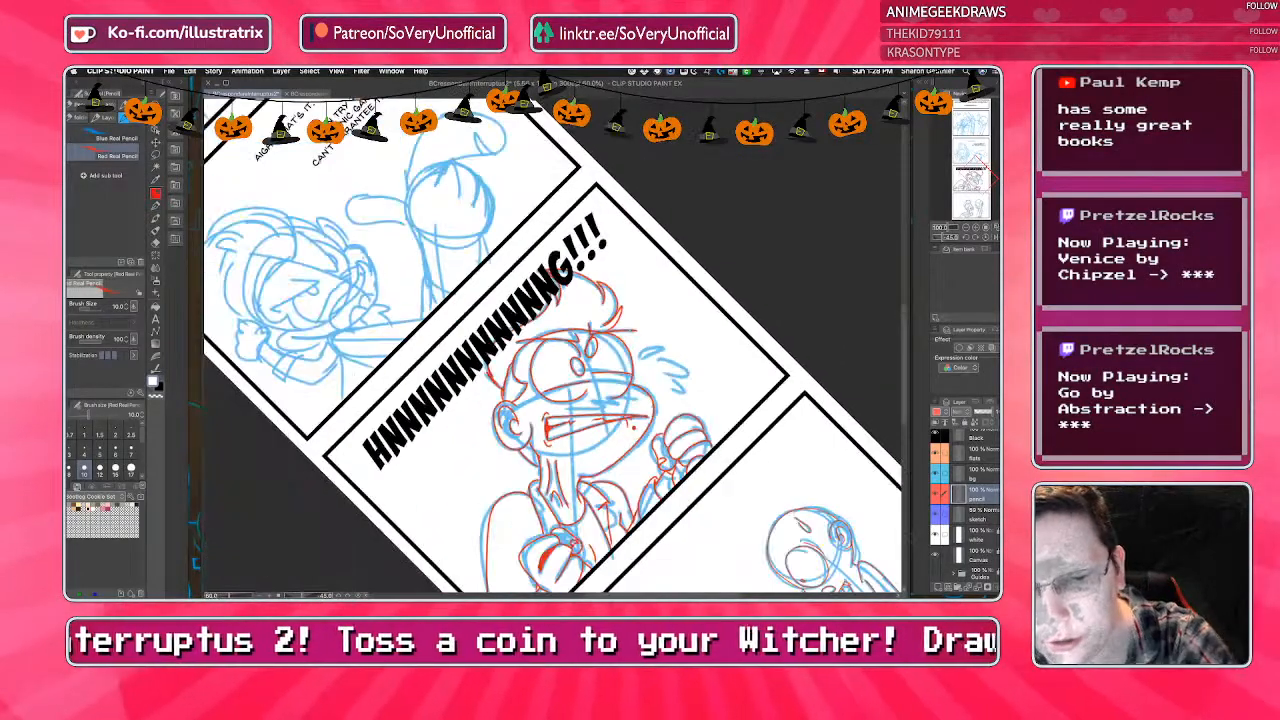
Straighten the canvas and trace the sweat drops flying off in front of the straining face in red.
{"action": "key", "text": "asciicircum"}
{"action": "key", "text": "asciicircum"}
{"action": "key", "text": "asciicircum"}
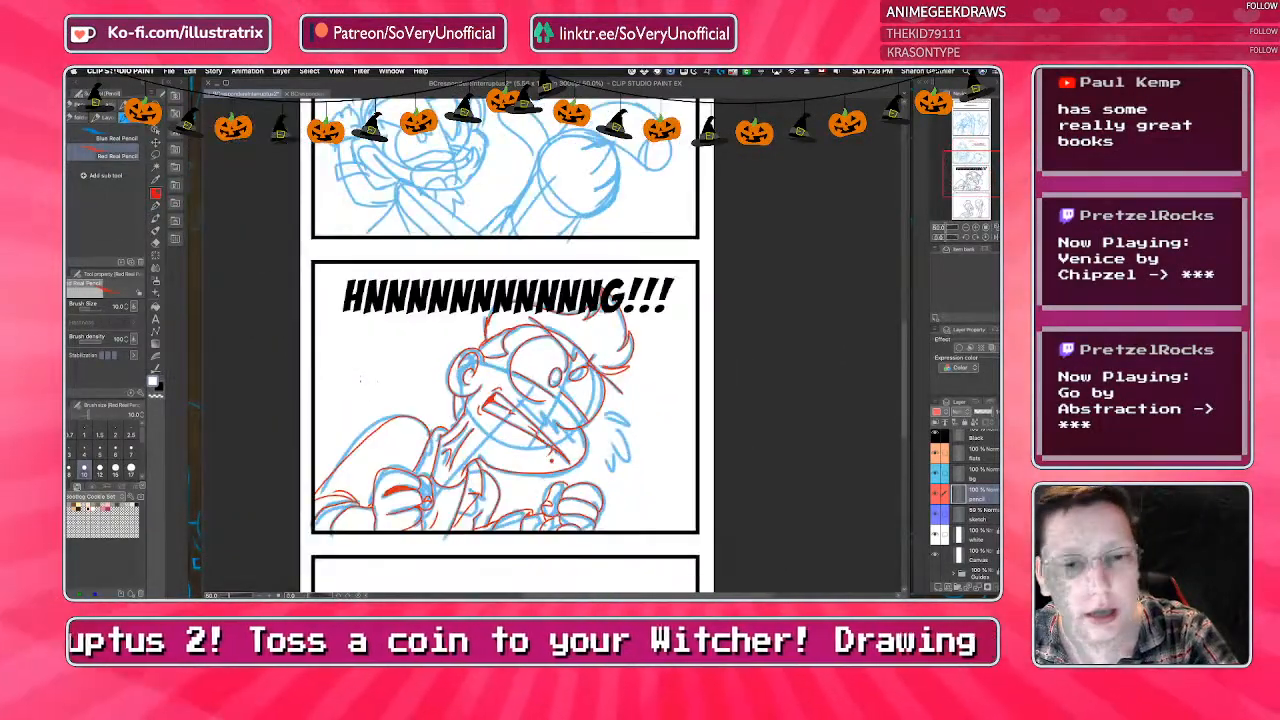
{"action": "key", "text": "super+plus"}
{"action": "key", "text": "super+plus"}
{"action": "mouse_move", "coordinate": [584, 389]}
{"action": "left_mouse_down"}
{"action": "mouse_move", "coordinate": [671, 421]}
{"action": "mouse_move", "coordinate": [599, 398]}
{"action": "mouse_move", "coordinate": [622, 458]}
{"action": "mouse_move", "coordinate": [615, 547]}
{"action": "mouse_move", "coordinate": [595, 481]}
{"action": "left_mouse_up"}
{"action": "key", "text": "super+minus"}
{"action": "key", "text": "super+minus"}
{"action": "key", "text": "super+minus"}
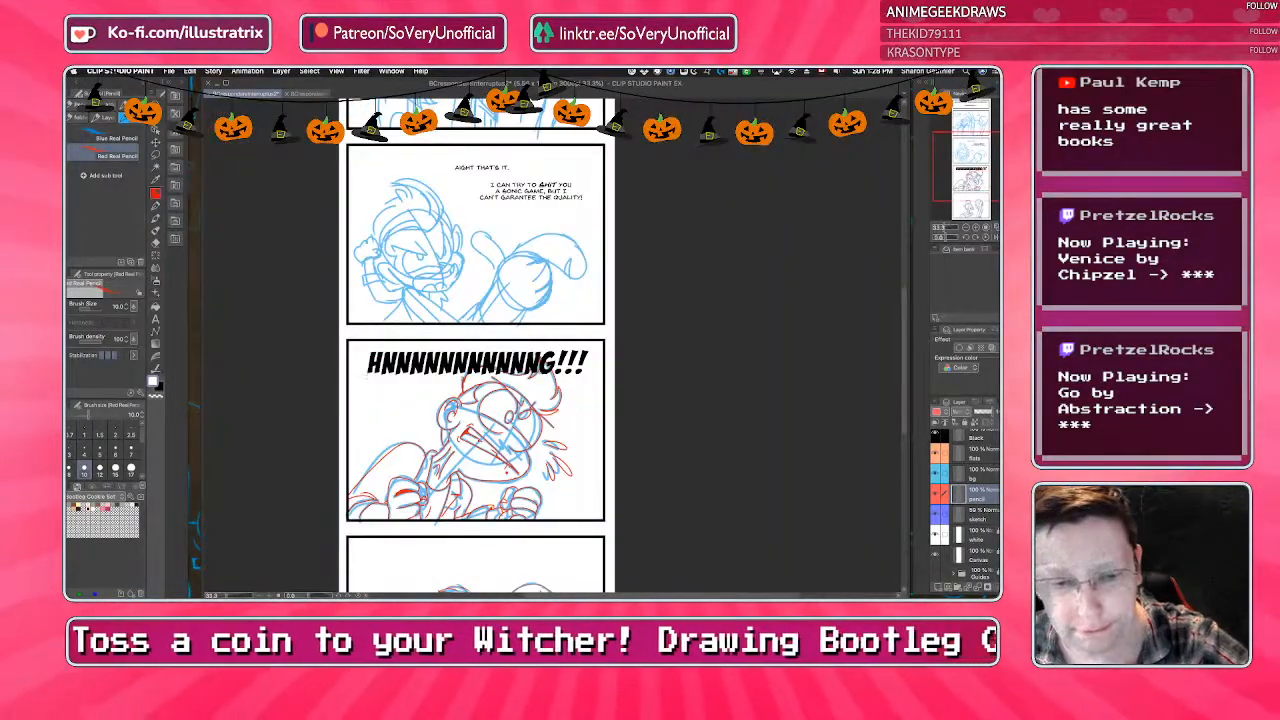
{"action": "key", "text": "super+plus"}
{"action": "key", "text": "super+plus"}
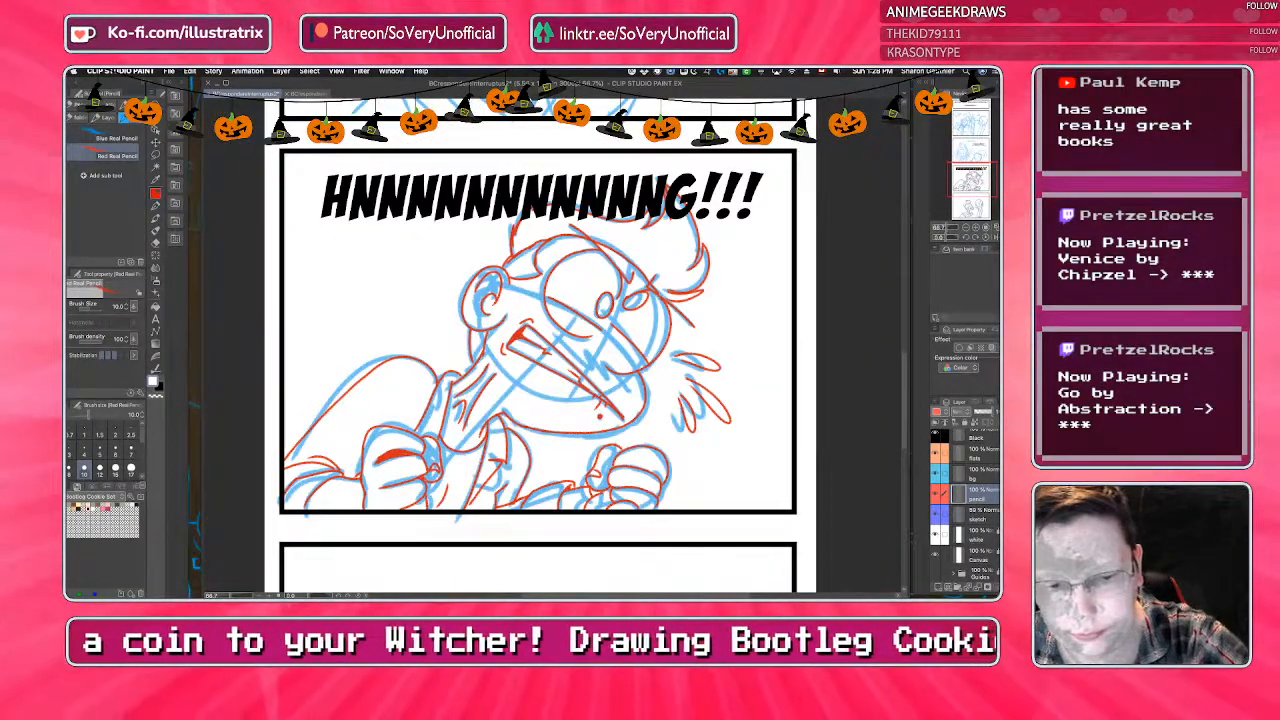
Add a short red fold line to the shirt front beside the near clenched fist.
{"action": "key", "text": "minus"}
{"action": "key", "text": "minus"}
{"action": "key", "text": "super+plus"}
{"action": "key", "text": "super+plus"}
{"action": "left_click_drag", "start_coordinate": [563, 498], "coordinate": [569, 530]}
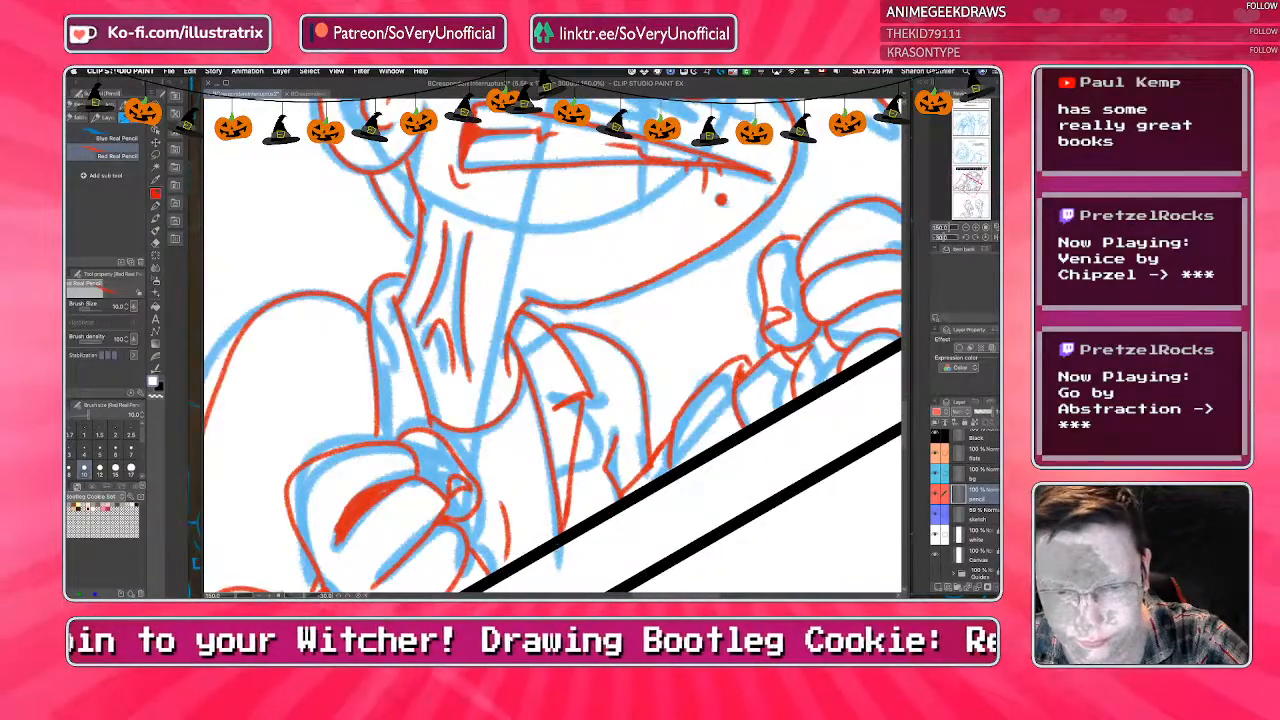
{"action": "key", "text": "super+minus"}
{"action": "key", "text": "super+minus"}
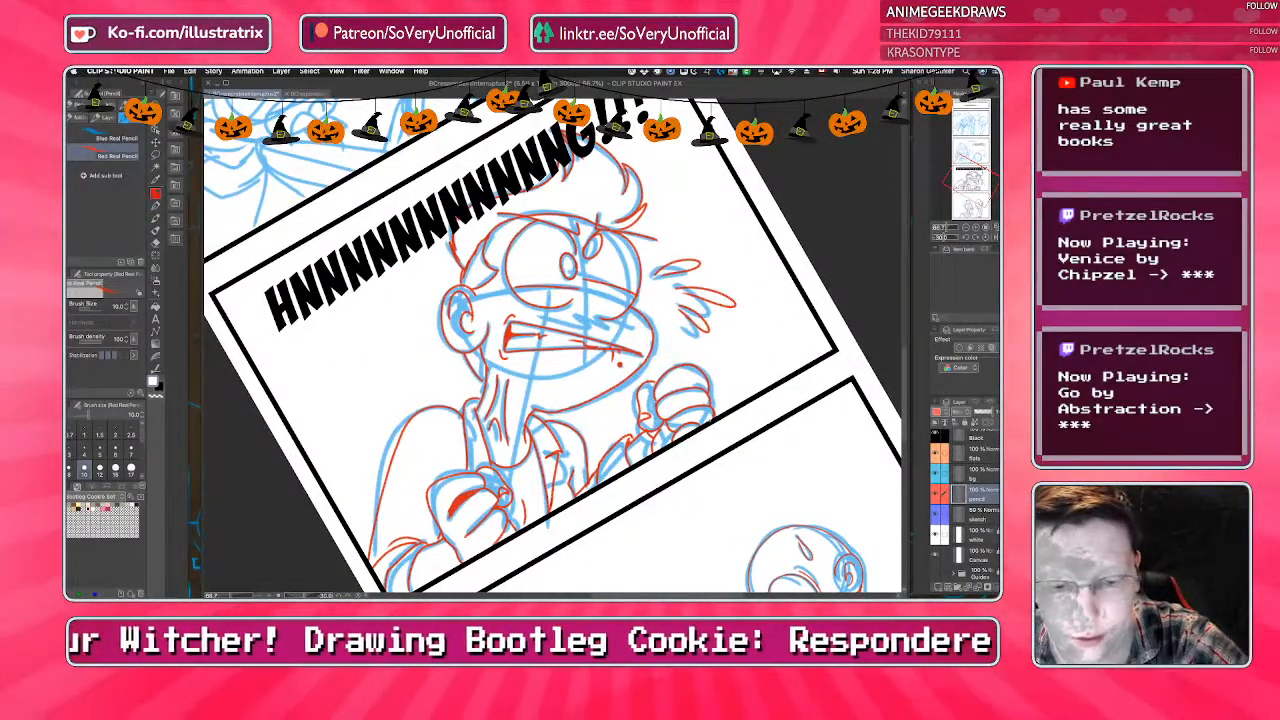
Hatch a band of short slanted red strokes across the cheeks and nose below the eyes.
{"action": "key", "text": "super+minus"}
{"action": "key", "text": "asciicircum"}
{"action": "key", "text": "asciicircum"}
{"action": "key", "text": "super+plus"}
{"action": "key", "text": "super+plus"}
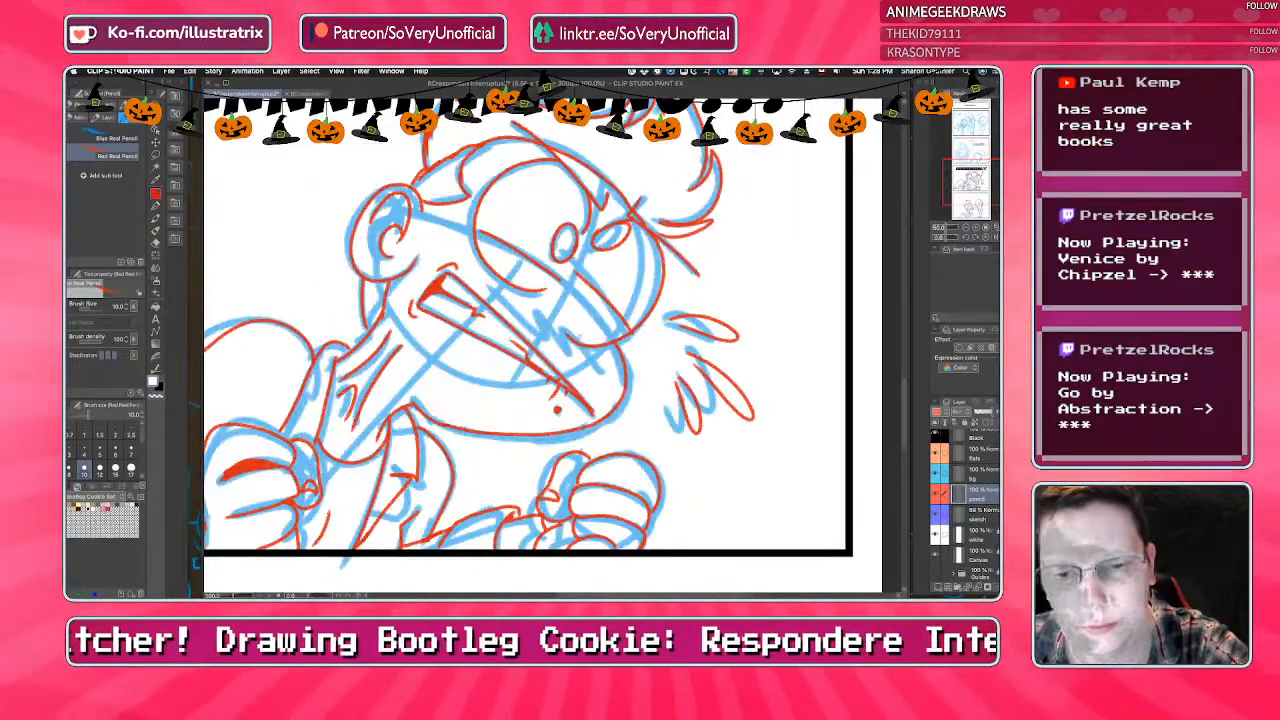
{"action": "left_click_drag", "start_coordinate": [596, 339], "coordinate": [608, 377]}
{"action": "left_click_drag", "start_coordinate": [583, 334], "coordinate": [598, 367]}
{"action": "left_click_drag", "start_coordinate": [567, 324], "coordinate": [577, 368]}
{"action": "mouse_move", "coordinate": [540, 296]}
{"action": "left_mouse_down"}
{"action": "mouse_move", "coordinate": [563, 353]}
{"action": "mouse_move", "coordinate": [551, 346]}
{"action": "left_mouse_up"}
{"action": "mouse_move", "coordinate": [507, 275]}
{"action": "left_mouse_down"}
{"action": "mouse_move", "coordinate": [535, 331]}
{"action": "mouse_move", "coordinate": [512, 309]}
{"action": "left_mouse_up"}
{"action": "left_click_drag", "start_coordinate": [457, 245], "coordinate": [482, 283]}
{"action": "left_click_drag", "start_coordinate": [424, 225], "coordinate": [464, 263]}
Examine the straining face up close and compare the finished panel with the rest of the strip.
{"action": "key", "text": "super+minus"}
{"action": "key", "text": "super+minus"}
{"action": "key", "text": "super+minus"}
{"action": "key", "text": "super+plus"}
{"action": "key", "text": "super+plus"}
{"action": "key", "text": "super+plus"}
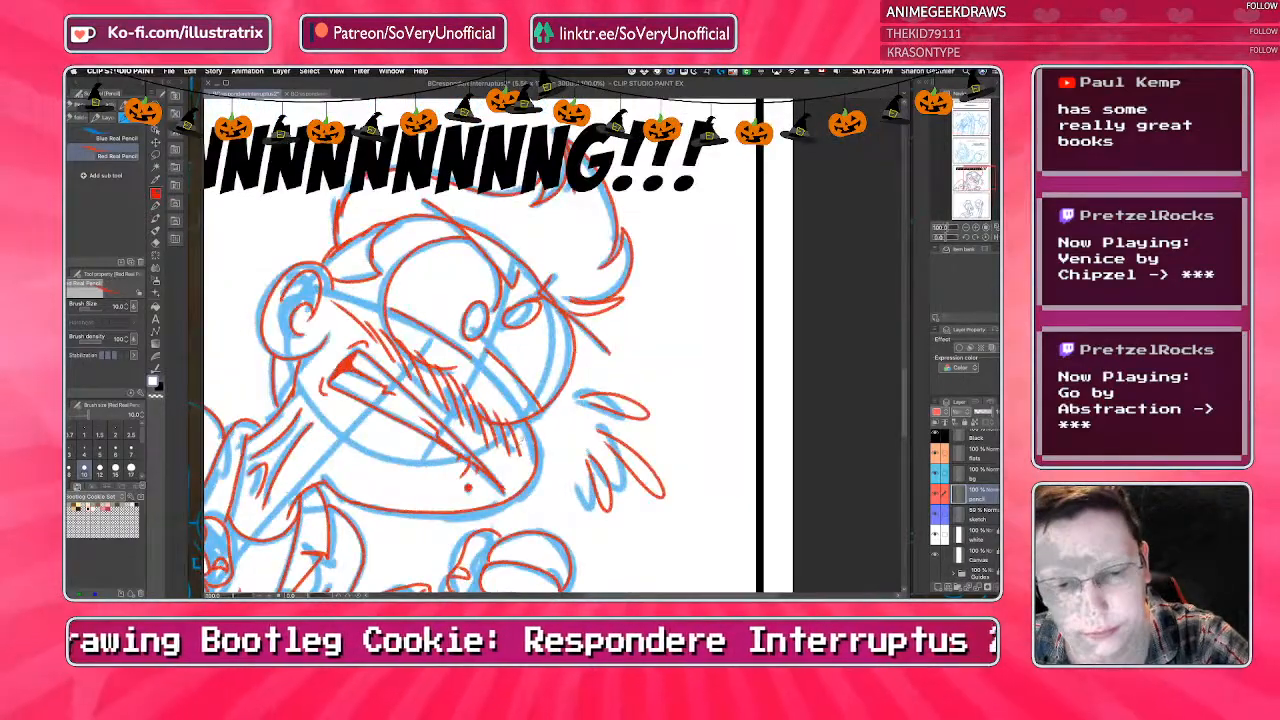
{"action": "key", "text": "super+minus"}
{"action": "key", "text": "super+minus"}
{"action": "key", "text": "super+minus"}
{"action": "key", "text": "super+minus"}
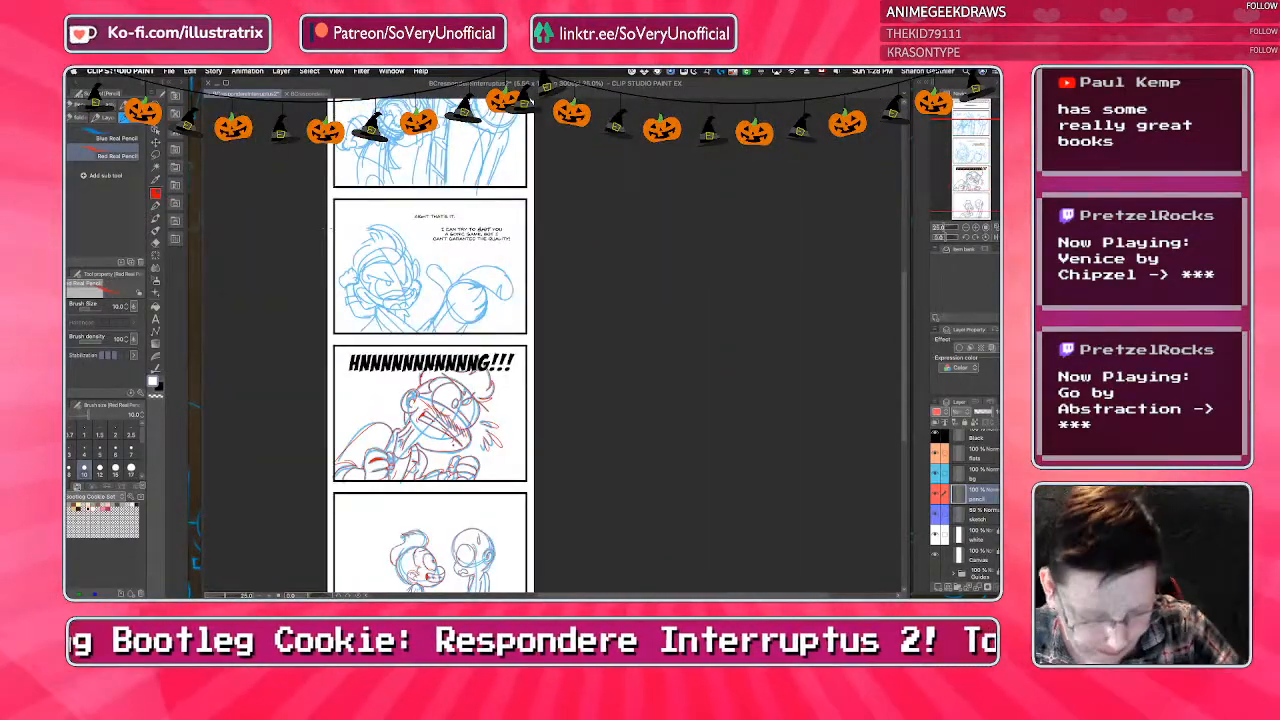
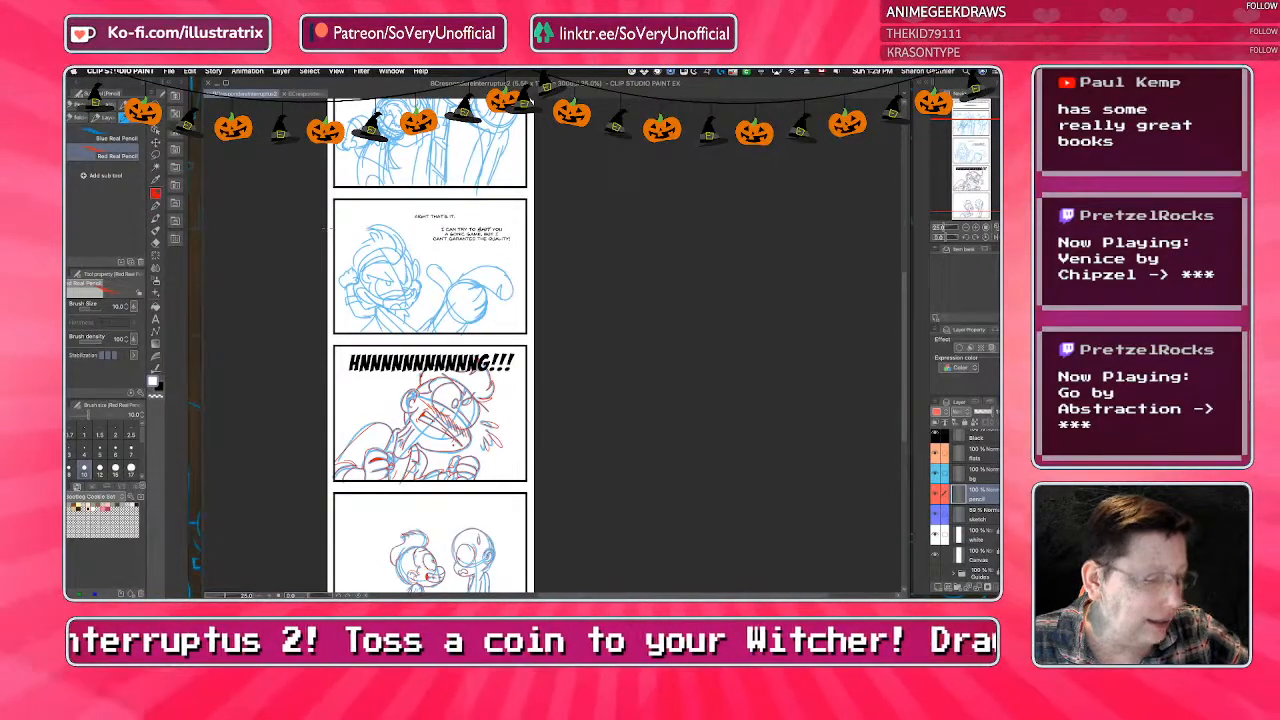
Trace the large pointing finger with its nail, the curled-finger creases and the fist's outer edge in red in the second panel.
{"action": "scroll", "coordinate": [376, 223], "scroll_direction": "up", "scroll_amount": 2}
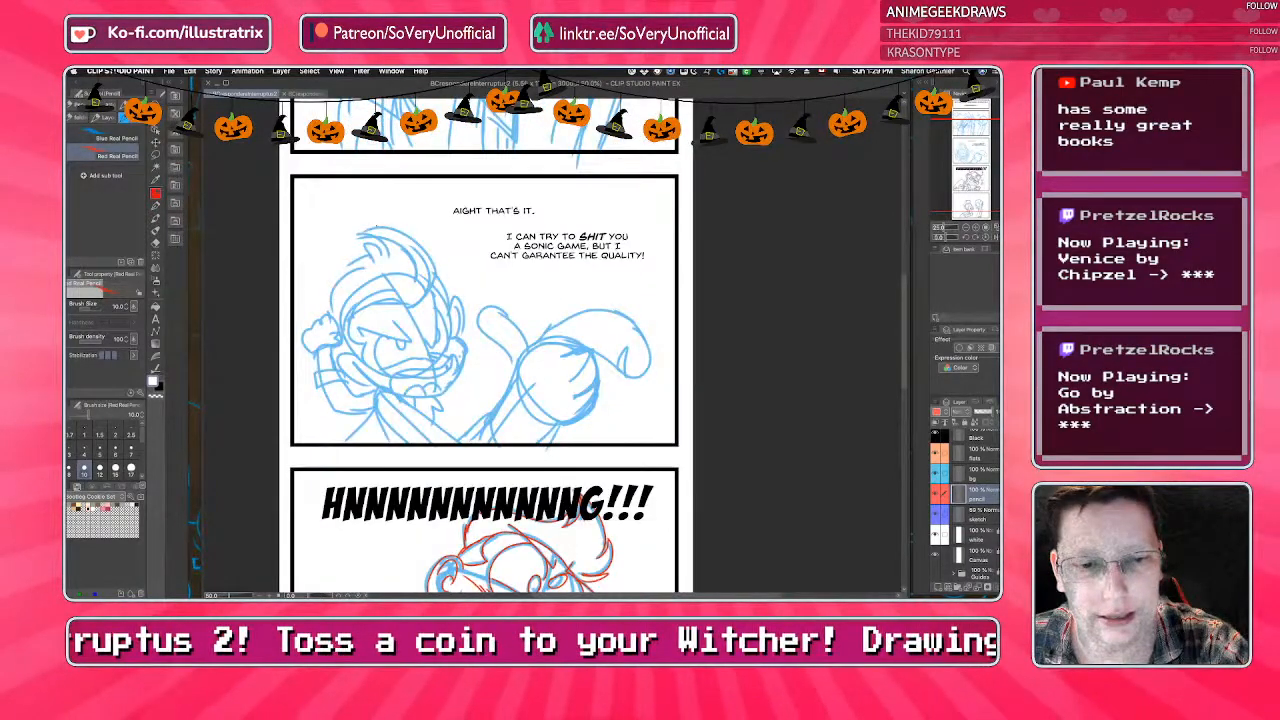
{"action": "scroll", "coordinate": [540, 320], "scroll_direction": "up", "scroll_amount": 2}
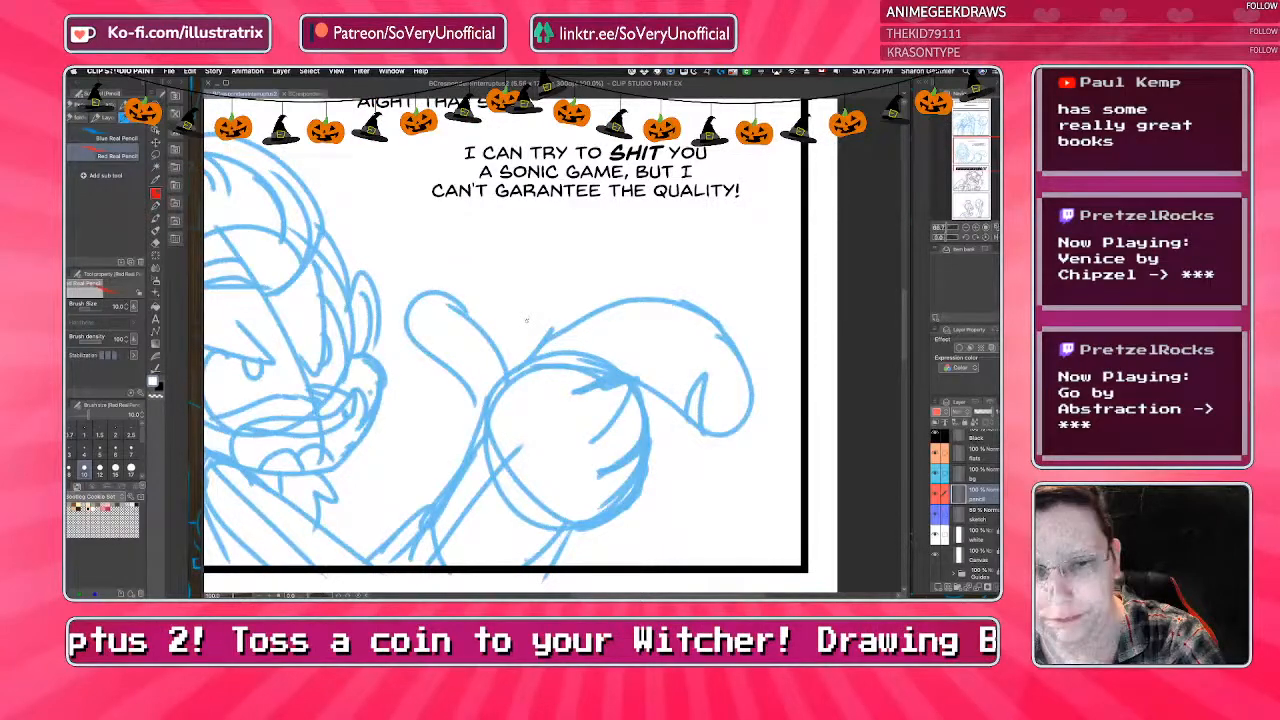
{"action": "mouse_move", "coordinate": [530, 370]}
{"action": "left_mouse_down"}
{"action": "mouse_move", "coordinate": [700, 322]}
{"action": "mouse_move", "coordinate": [712, 435]}
{"action": "mouse_move", "coordinate": [556, 397]}
{"action": "left_mouse_up"}
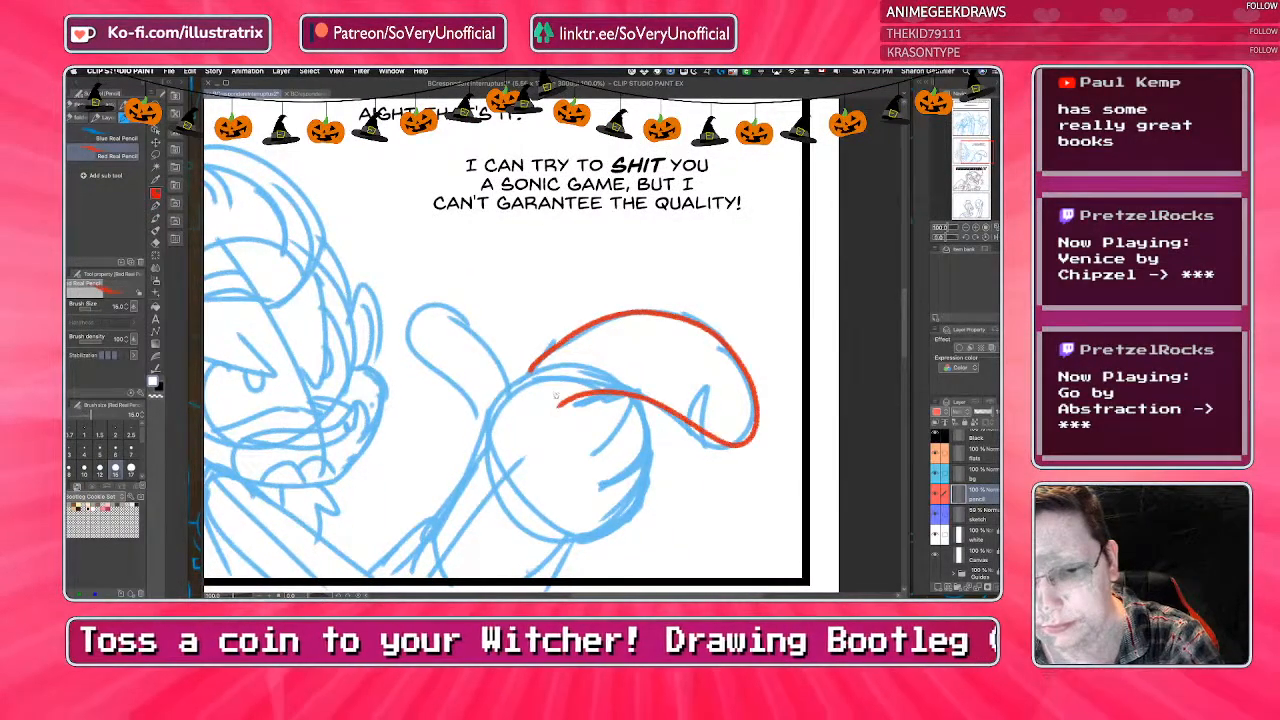
{"action": "mouse_move", "coordinate": [722, 440]}
{"action": "left_mouse_down"}
{"action": "mouse_move", "coordinate": [717, 388]}
{"action": "mouse_move", "coordinate": [698, 428]}
{"action": "left_mouse_up"}
{"action": "mouse_move", "coordinate": [632, 398]}
{"action": "left_mouse_down"}
{"action": "mouse_move", "coordinate": [598, 447]}
{"action": "mouse_move", "coordinate": [643, 444]}
{"action": "mouse_move", "coordinate": [592, 500]}
{"action": "left_mouse_up"}
{"action": "mouse_move", "coordinate": [642, 465]}
{"action": "left_mouse_down"}
{"action": "mouse_move", "coordinate": [640, 512]}
{"action": "mouse_move", "coordinate": [562, 538]}
{"action": "left_mouse_up"}
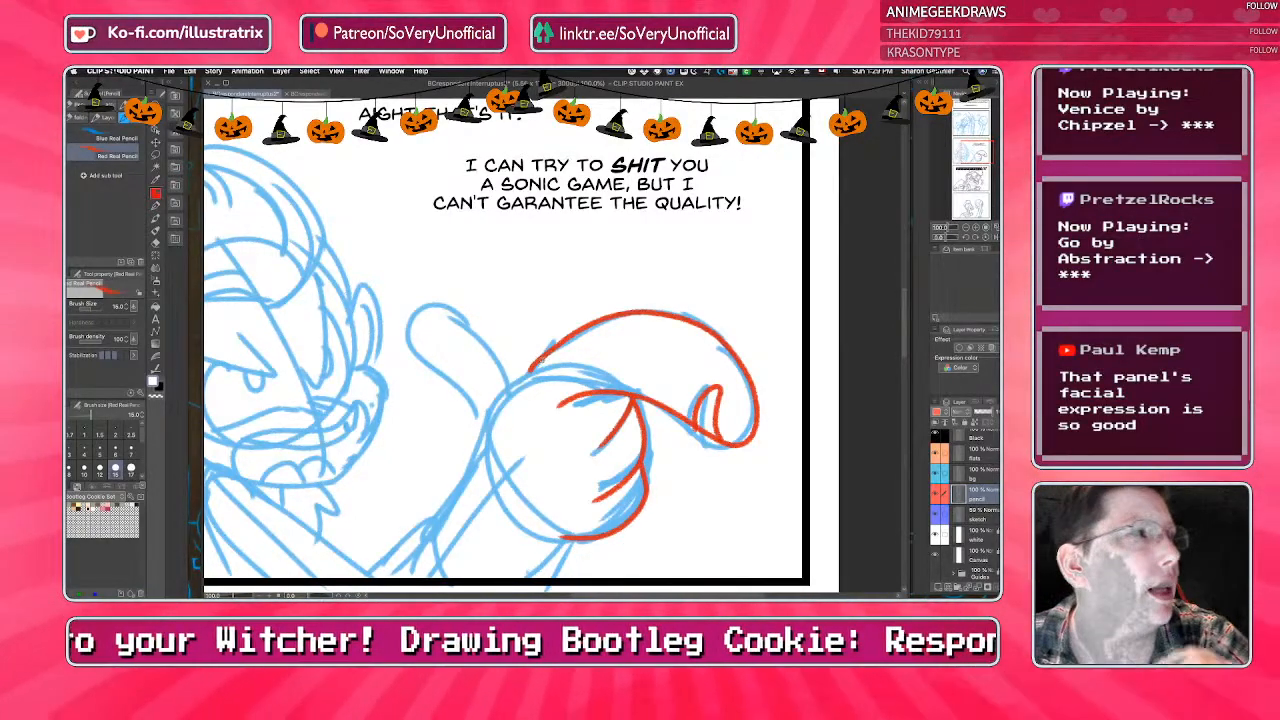
Trace the raised thumb, the wrist and the sleeve cuff of the pointing hand in red.
{"action": "scroll", "coordinate": [522, 562], "scroll_direction": "down", "scroll_amount": 3}
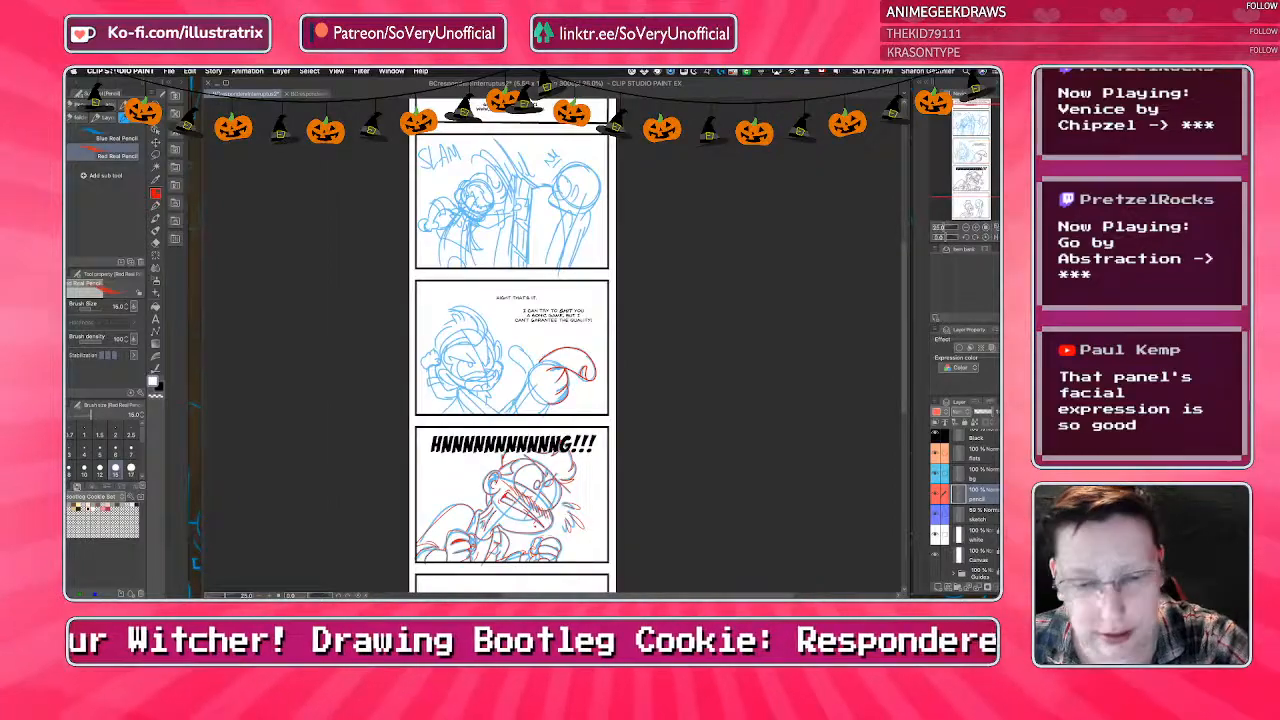
{"action": "scroll", "coordinate": [522, 562], "scroll_direction": "up", "scroll_amount": 3}
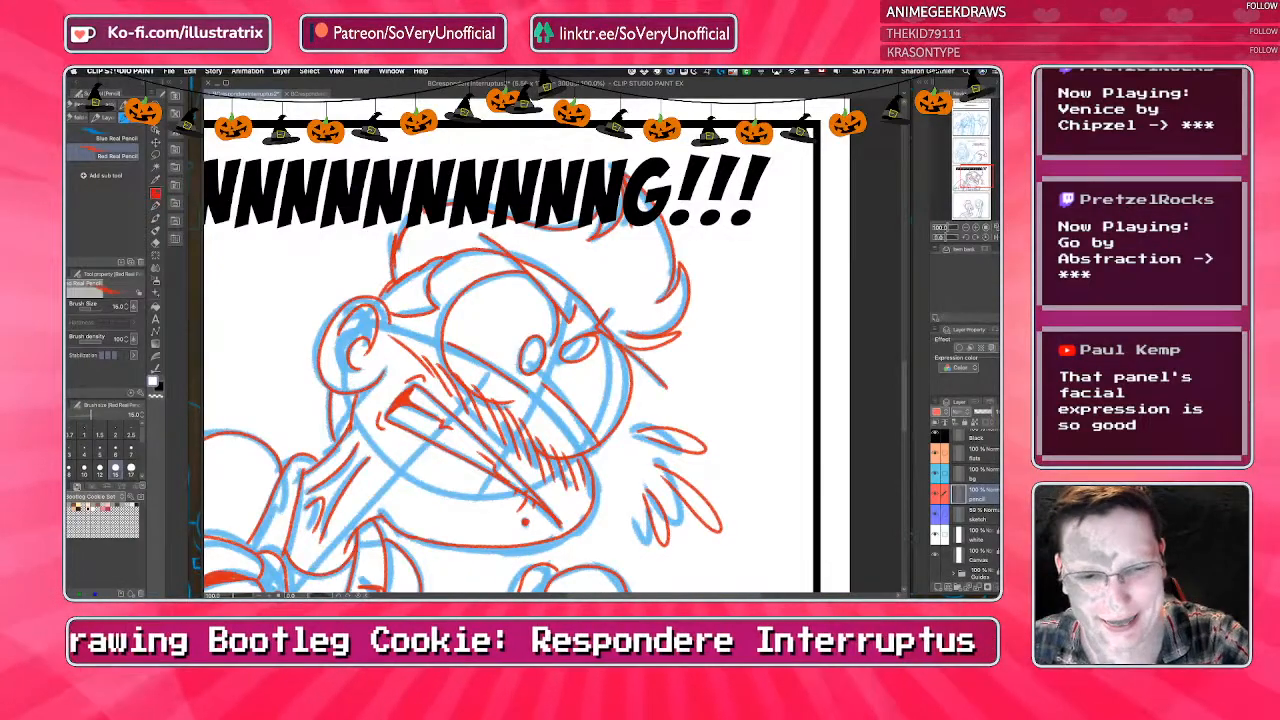
{"action": "scroll", "coordinate": [527, 345], "scroll_direction": "down", "scroll_amount": 3}
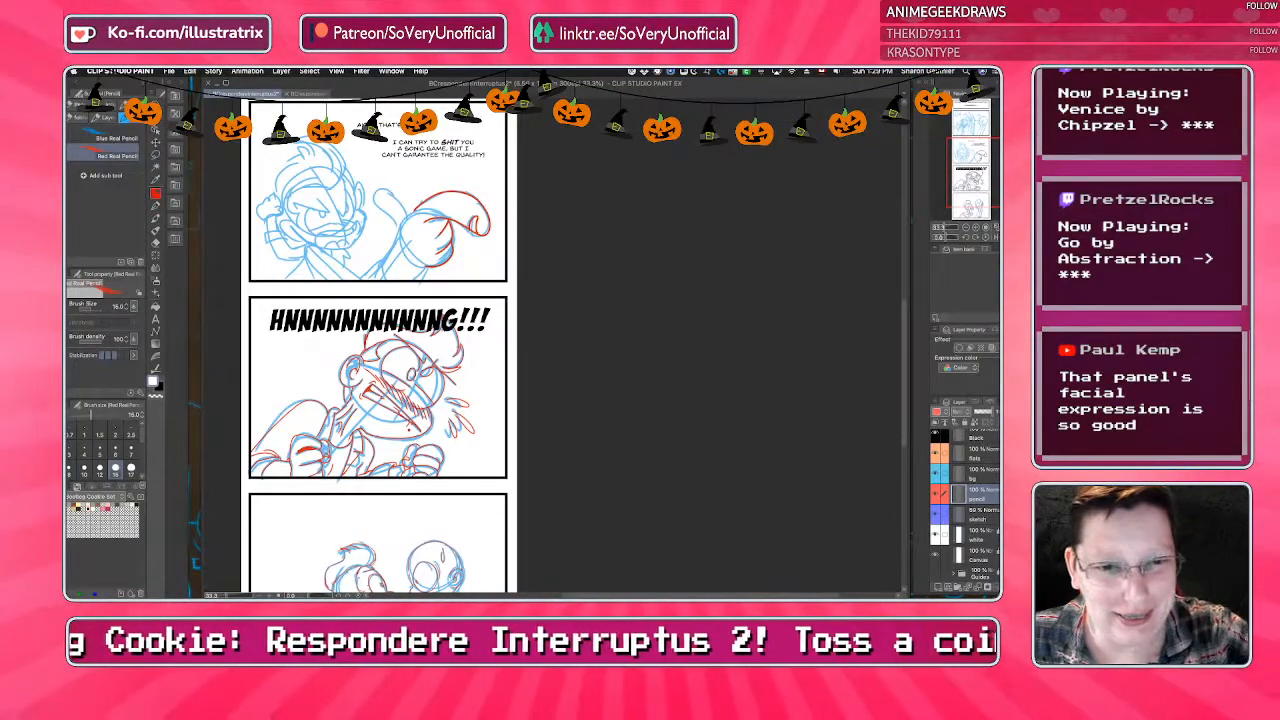
{"action": "scroll", "coordinate": [333, 152], "scroll_direction": "down", "scroll_amount": 2}
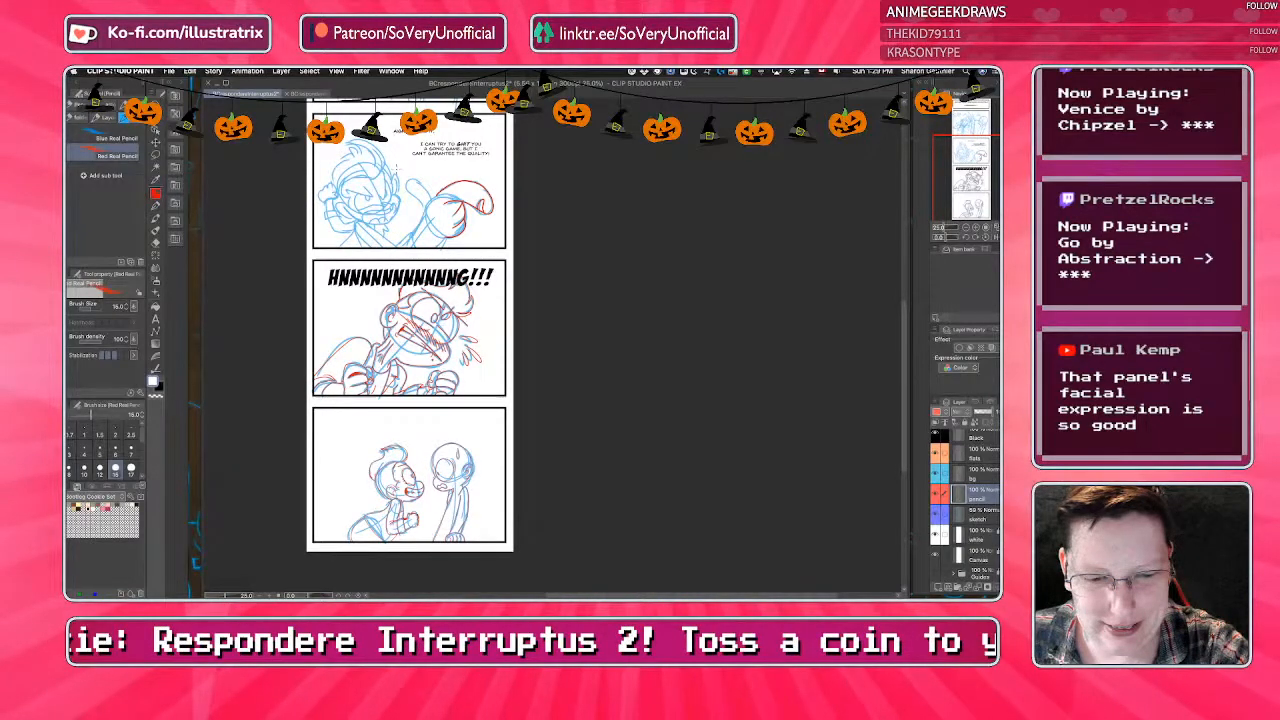
{"action": "scroll", "coordinate": [410, 173], "scroll_direction": "up", "scroll_amount": 3}
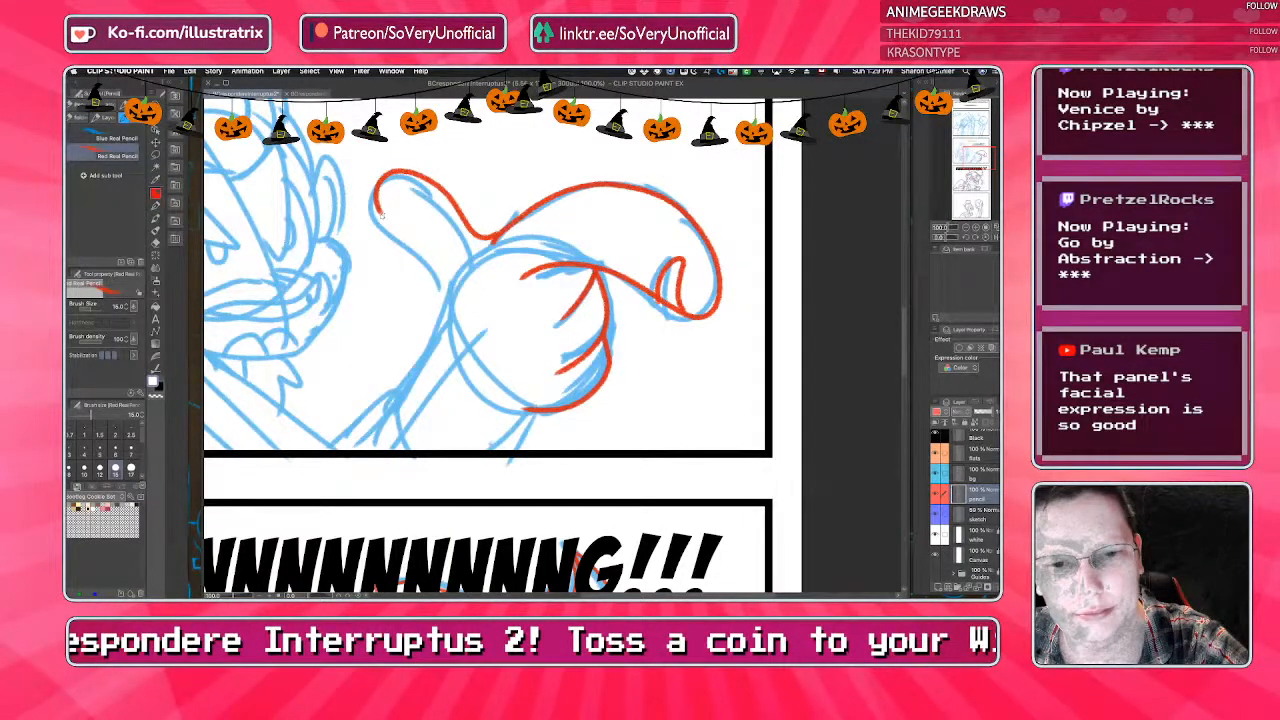
{"action": "left_click_drag", "start_coordinate": [382, 215], "coordinate": [447, 354]}
{"action": "mouse_move", "coordinate": [530, 409]}
{"action": "left_mouse_down"}
{"action": "mouse_move", "coordinate": [511, 410]}
{"action": "mouse_move", "coordinate": [498, 449]}
{"action": "left_mouse_up"}
{"action": "mouse_move", "coordinate": [442, 334]}
{"action": "left_mouse_down"}
{"action": "mouse_move", "coordinate": [394, 401]}
{"action": "mouse_move", "coordinate": [408, 450]}
{"action": "left_mouse_up"}
{"action": "left_click_drag", "start_coordinate": [400, 382], "coordinate": [322, 456]}
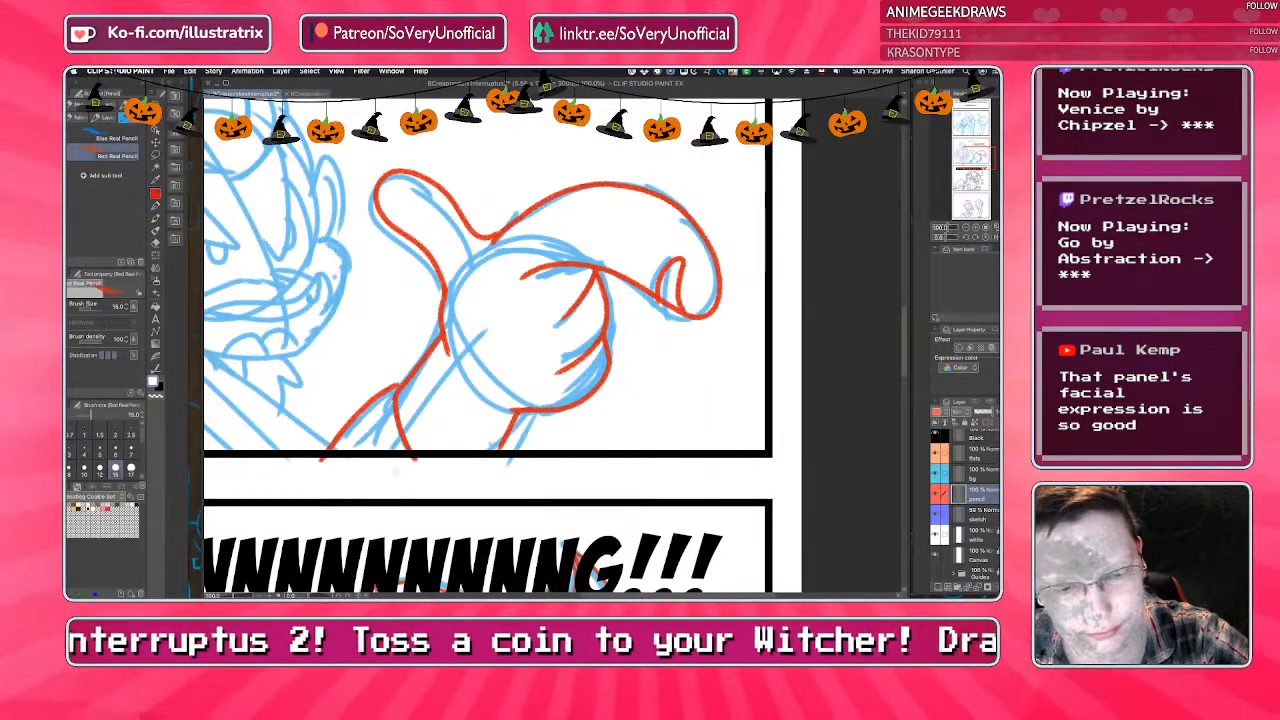
Reduce the red pencil's brush size to 10 and trace the far side of the angry face from temple to chin.
{"action": "key", "text": "ctrl+minus"}
{"action": "key", "text": "ctrl+minus"}
{"action": "key", "text": "ctrl+minus"}
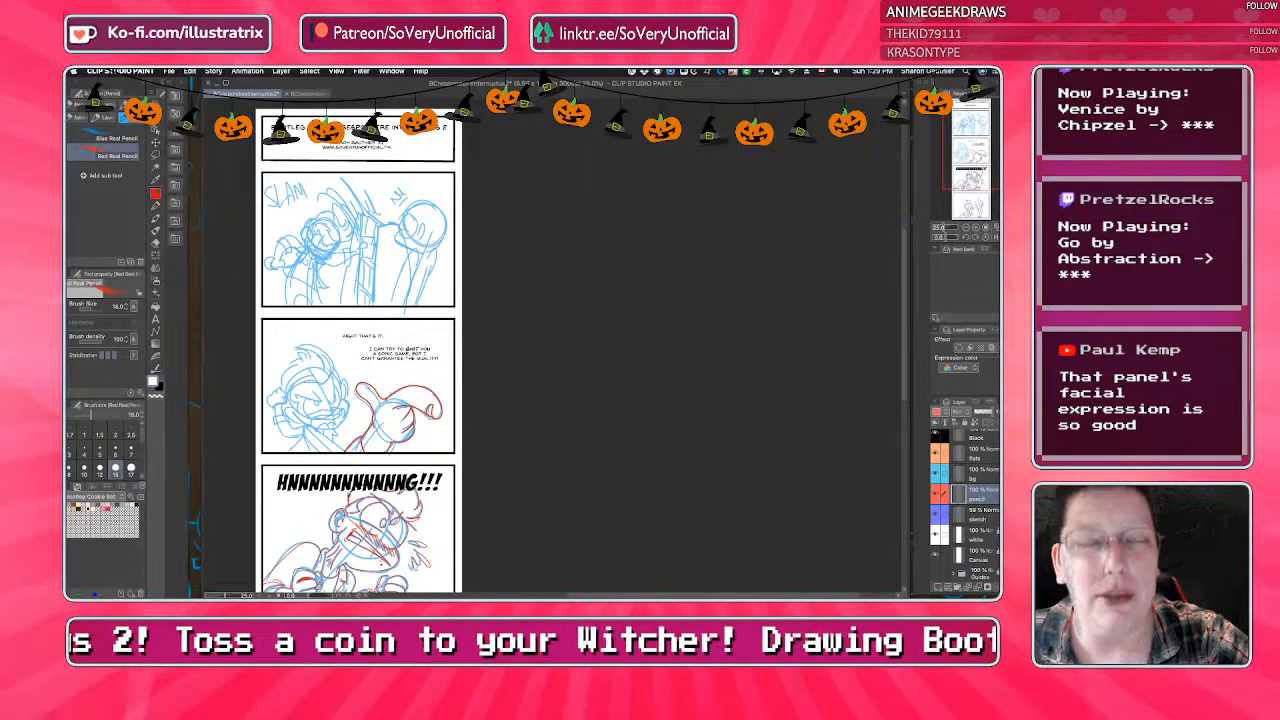
{"action": "key", "text": "ctrl+plus"}
{"action": "key", "text": "ctrl+plus"}
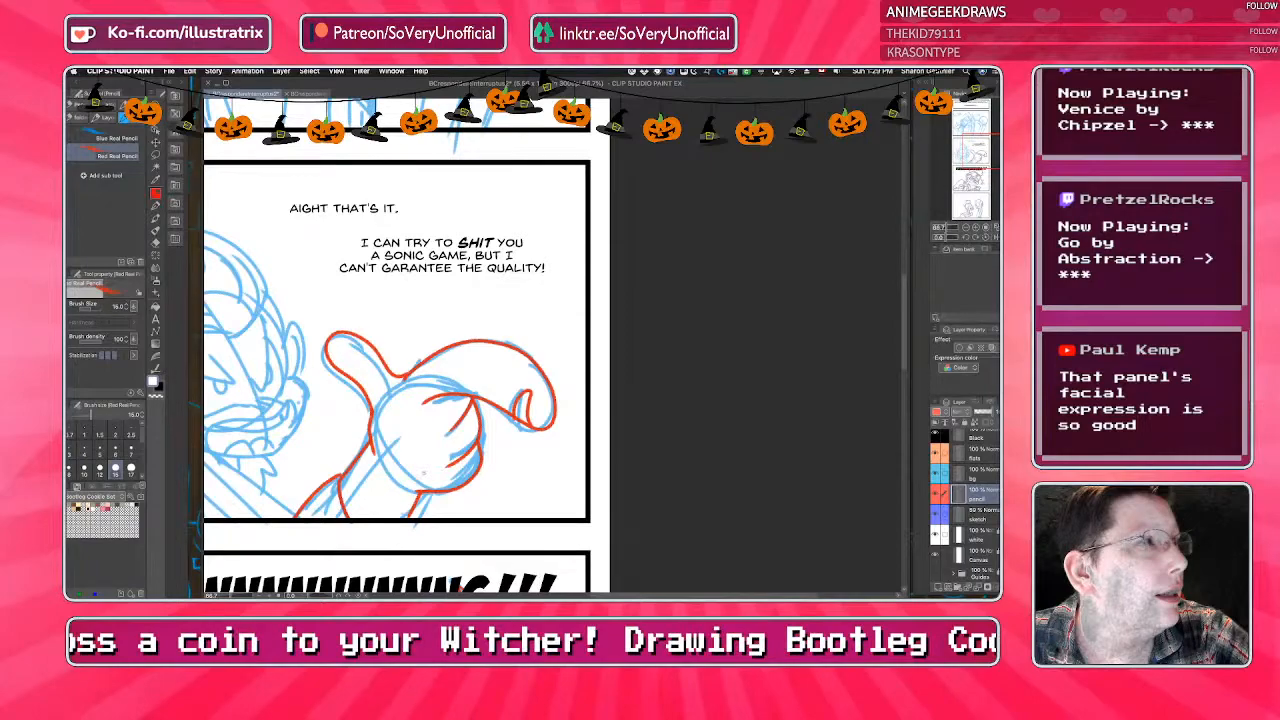
{"action": "left_click_drag", "start_coordinate": [423, 473], "coordinate": [560, 512]}
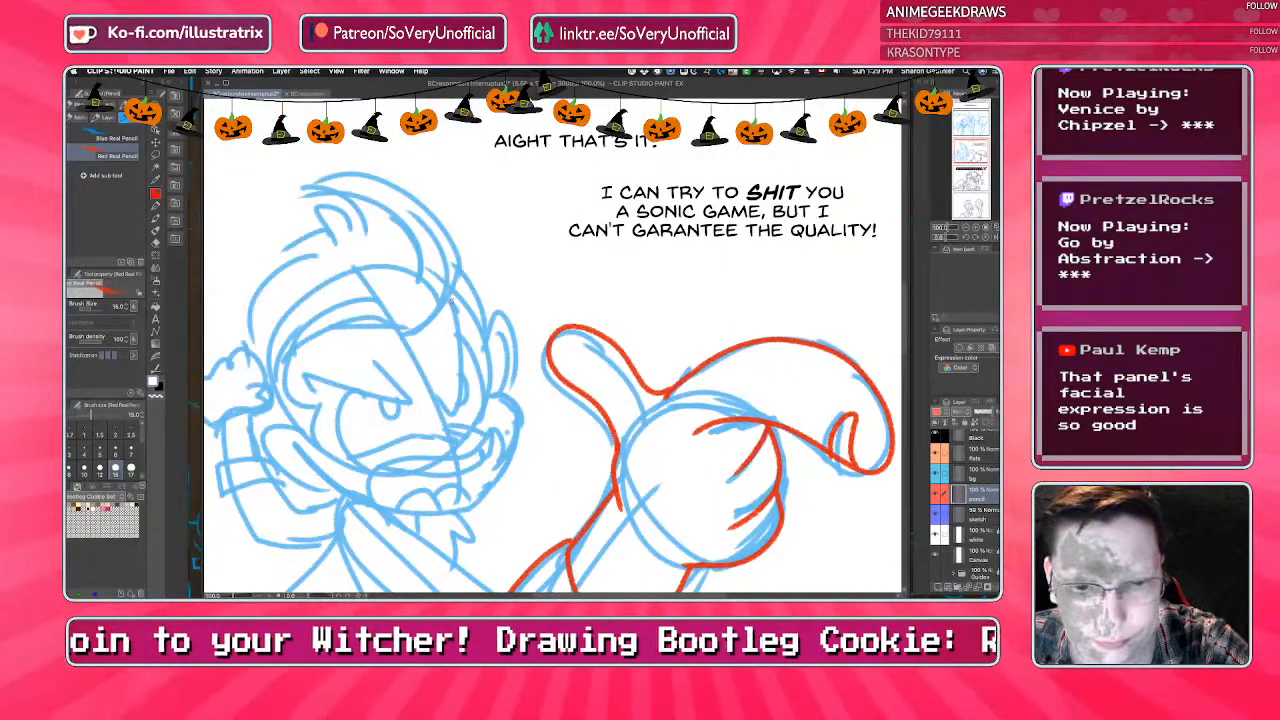
{"action": "key", "text": "bracketleft"}
{"action": "key", "text": "bracketleft"}
{"action": "scroll", "coordinate": [442, 343], "scroll_direction": "up", "scroll_amount": 2}
{"action": "scroll", "coordinate": [453, 302], "scroll_direction": "down", "scroll_amount": 1}
{"action": "mouse_move", "coordinate": [460, 250]}
{"action": "left_mouse_down"}
{"action": "mouse_move", "coordinate": [499, 310]}
{"action": "mouse_move", "coordinate": [515, 402]}
{"action": "mouse_move", "coordinate": [545, 415]}
{"action": "mouse_move", "coordinate": [562, 455]}
{"action": "mouse_move", "coordinate": [478, 577]}
{"action": "left_mouse_up"}
{"action": "key", "text": "ctrl+z"}
{"action": "mouse_move", "coordinate": [515, 402]}
{"action": "left_mouse_down"}
{"action": "mouse_move", "coordinate": [559, 445]}
{"action": "mouse_move", "coordinate": [500, 565]}
{"action": "left_mouse_up"}
{"action": "key", "text": "ctrl+z"}
{"action": "mouse_move", "coordinate": [515, 402]}
{"action": "left_mouse_down"}
{"action": "mouse_move", "coordinate": [538, 526]}
{"action": "mouse_move", "coordinate": [522, 544]}
{"action": "left_mouse_up"}
{"action": "key", "text": "ctrl+minus"}
{"action": "key", "text": "ctrl+minus"}
{"action": "key", "text": "ctrl+plus"}
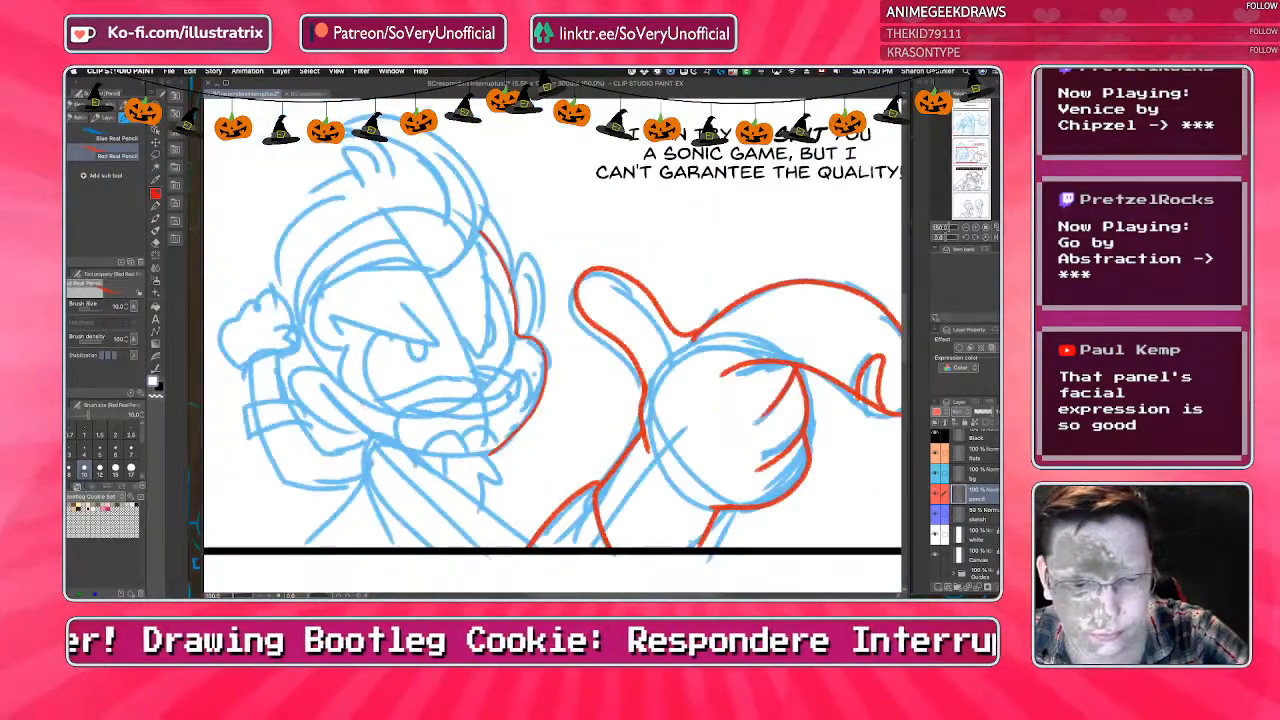
{"action": "key", "text": "ctrl+plus"}
Trace the outstretched arm's upper edge from the neck, the shirt line below it and the underside of the jaw in red.
{"action": "mouse_move", "coordinate": [363, 450]}
{"action": "left_mouse_down"}
{"action": "mouse_move", "coordinate": [468, 466]}
{"action": "mouse_move", "coordinate": [610, 566]}
{"action": "left_mouse_up"}
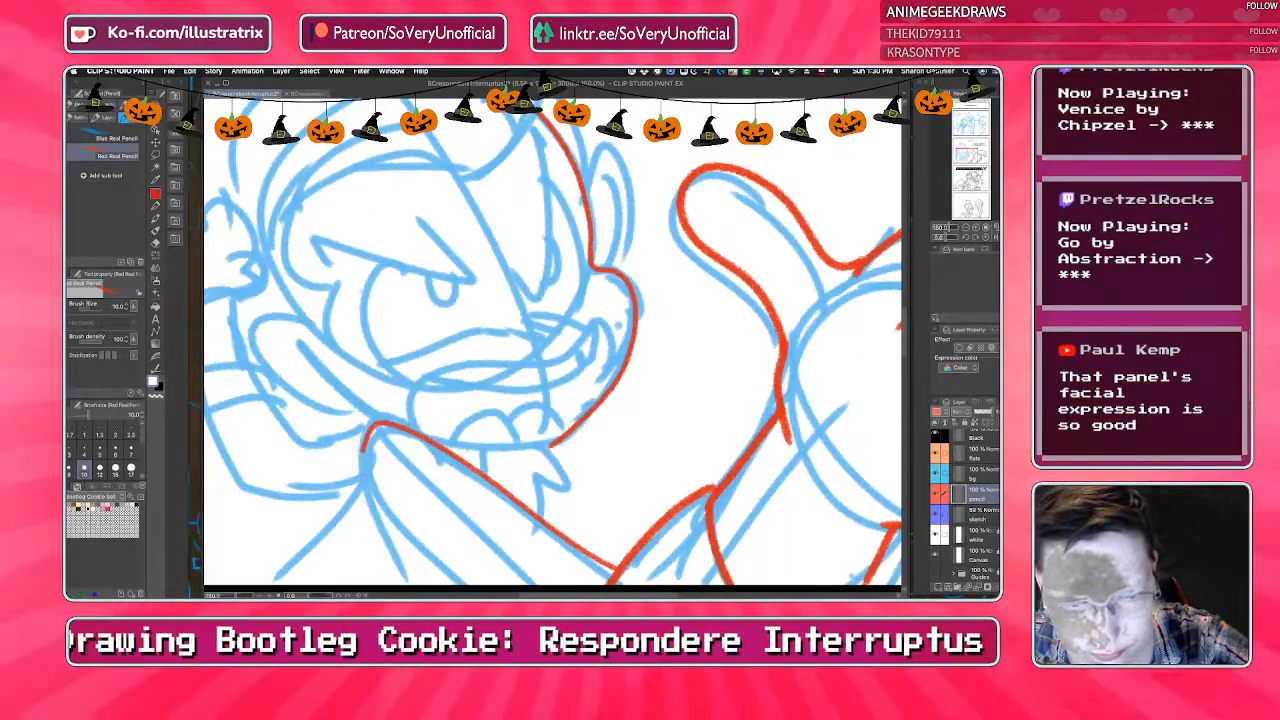
{"action": "left_click_drag", "start_coordinate": [374, 490], "coordinate": [440, 572]}
{"action": "key", "text": "ctrl+minus"}
{"action": "key", "text": "ctrl+minus"}
{"action": "key", "text": "ctrl+plus"}
{"action": "key", "text": "ctrl+plus"}
{"action": "left_click_drag", "start_coordinate": [386, 482], "coordinate": [452, 540]}
{"action": "left_click_drag", "start_coordinate": [555, 398], "coordinate": [432, 406]}
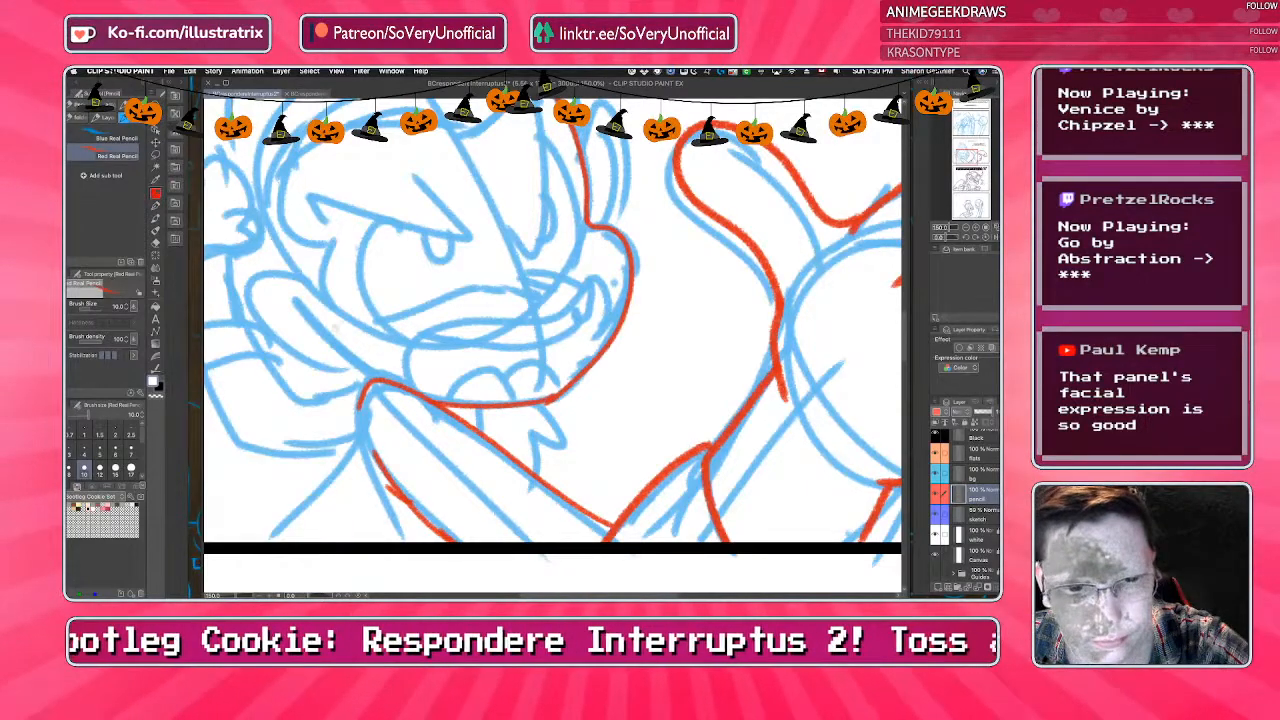
Trace both ears of the pointing figure in red, including their inner fold lines.
{"action": "mouse_move", "coordinate": [305, 272]}
{"action": "left_mouse_down"}
{"action": "mouse_move", "coordinate": [252, 300]}
{"action": "mouse_move", "coordinate": [335, 368]}
{"action": "left_mouse_up"}
{"action": "mouse_move", "coordinate": [271, 305]}
{"action": "left_mouse_down"}
{"action": "mouse_move", "coordinate": [340, 334]}
{"action": "mouse_move", "coordinate": [326, 325]}
{"action": "mouse_move", "coordinate": [350, 354]}
{"action": "left_mouse_up"}
{"action": "scroll", "coordinate": [346, 374], "scroll_direction": "down", "scroll_amount": 3}
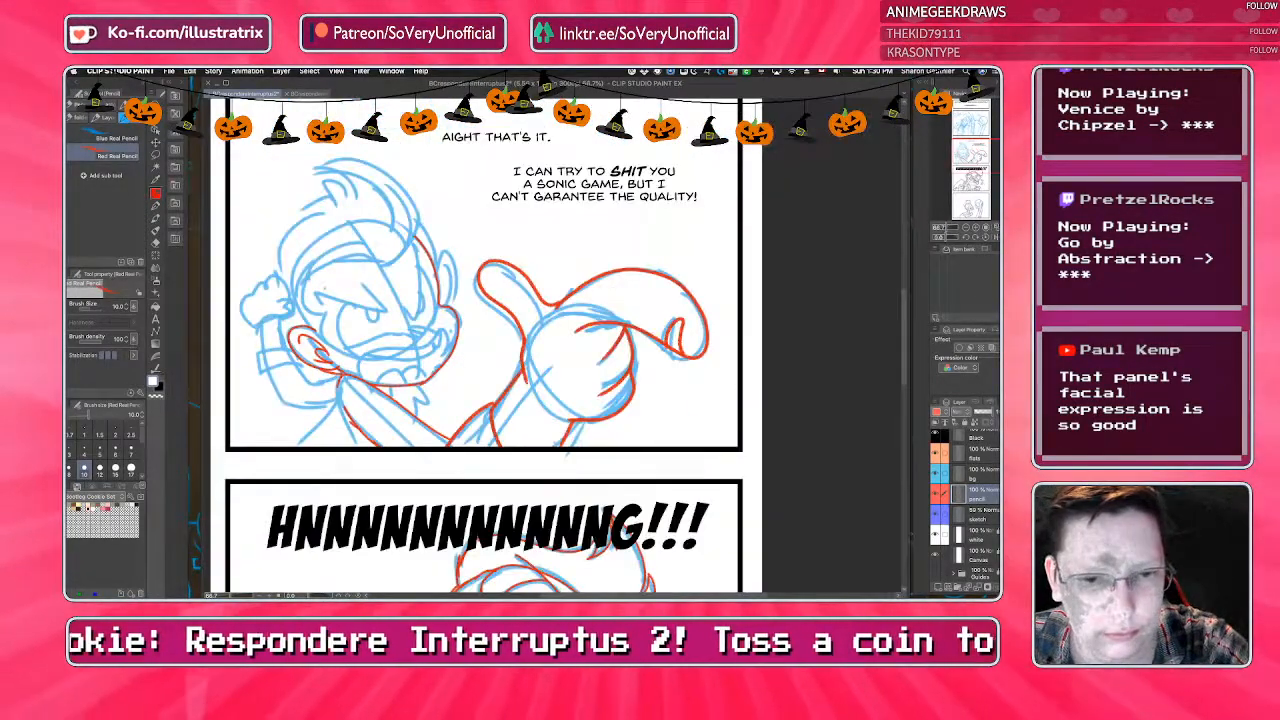
{"action": "scroll", "coordinate": [600, 330], "scroll_direction": "up", "scroll_amount": 3}
{"action": "left_click_drag", "start_coordinate": [428, 278], "coordinate": [460, 350]}
{"action": "scroll", "coordinate": [454, 320], "scroll_direction": "down", "scroll_amount": 4}
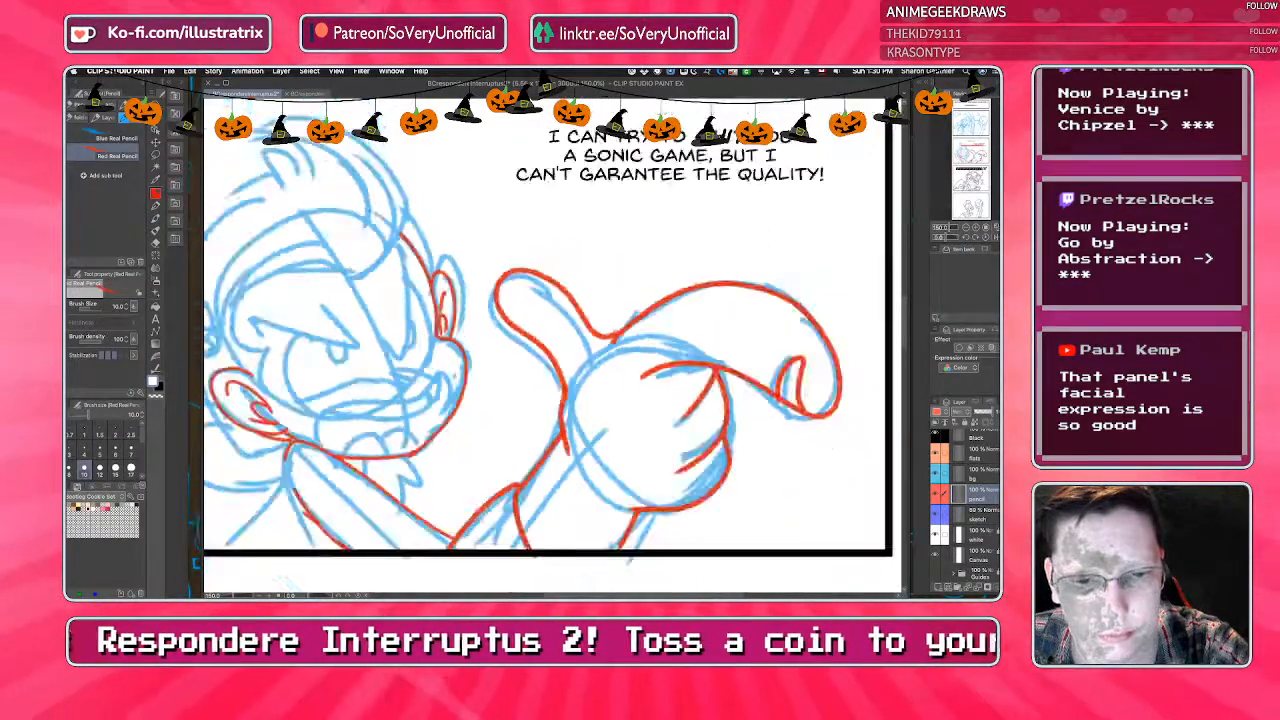
Trace the pointing figure's furrowed brow lines and the outlines of both angry eyes in red.
{"action": "scroll", "coordinate": [460, 290], "scroll_direction": "up", "scroll_amount": 3}
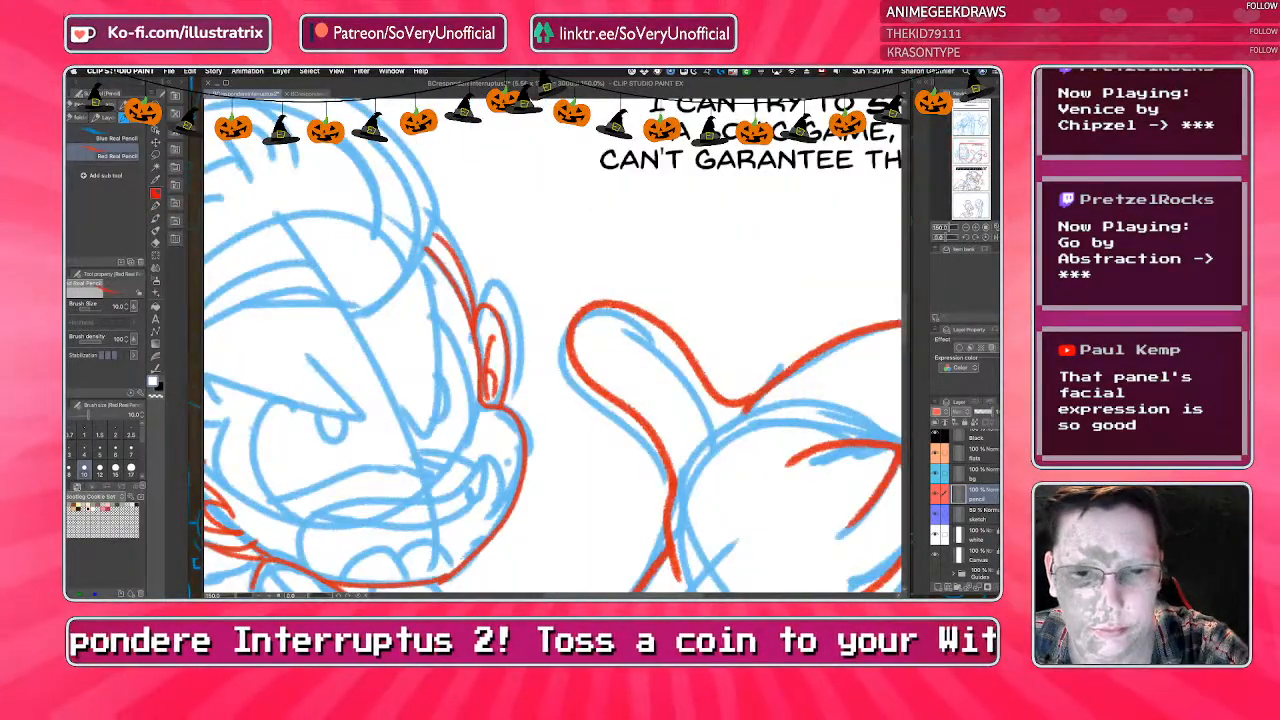
{"action": "scroll", "coordinate": [550, 340], "scroll_direction": "down", "scroll_amount": 3}
{"action": "scroll", "coordinate": [550, 340], "scroll_direction": "up", "scroll_amount": 2}
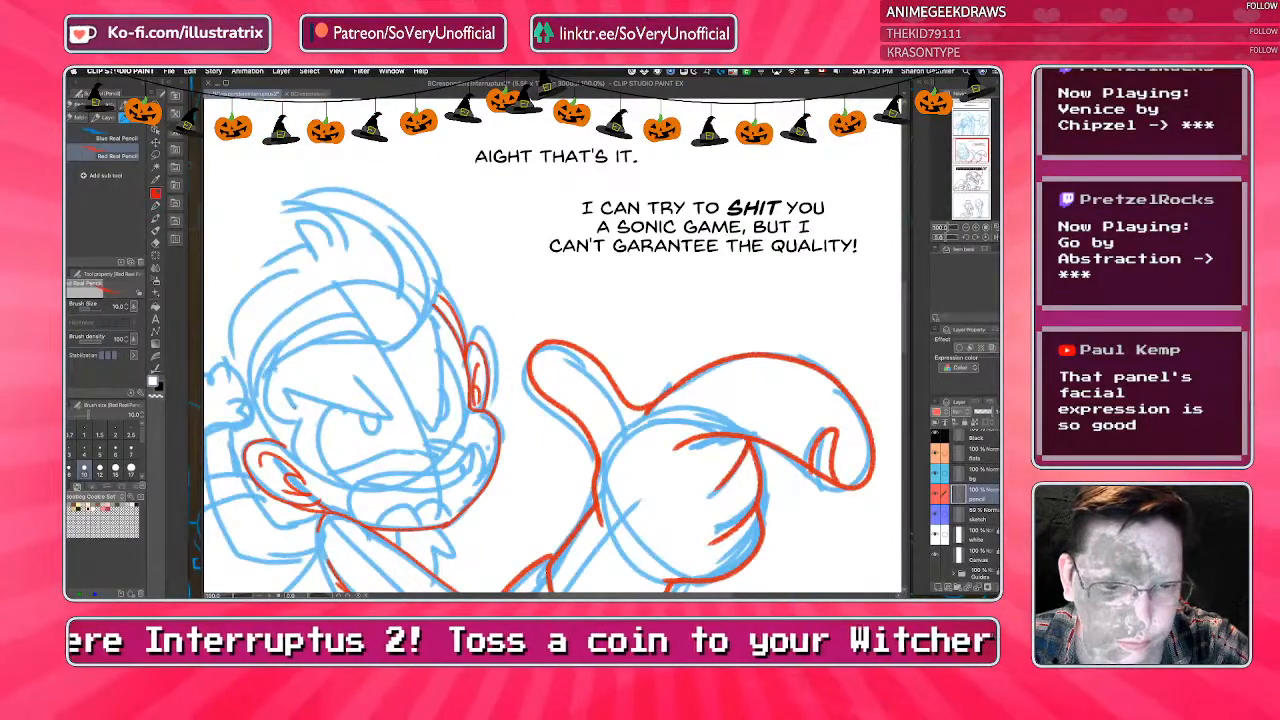
{"action": "left_click_drag", "start_coordinate": [282, 392], "coordinate": [394, 423]}
{"action": "left_click_drag", "start_coordinate": [432, 322], "coordinate": [428, 418]}
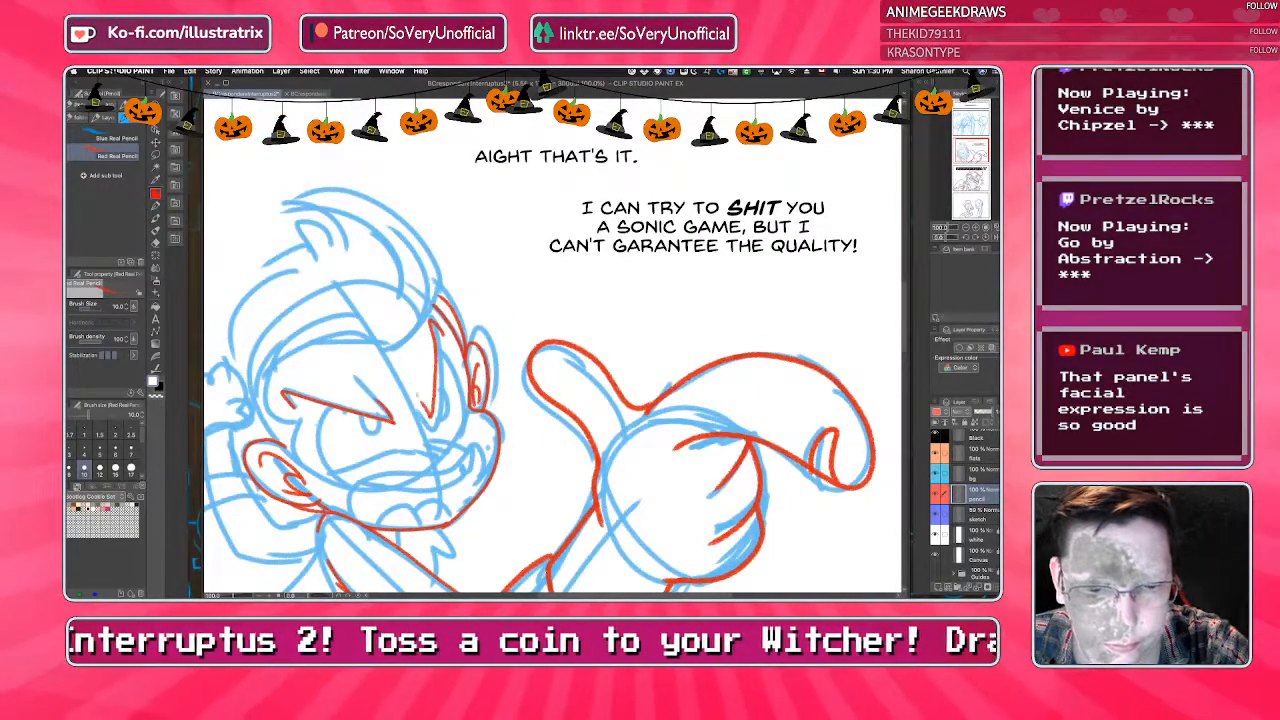
{"action": "left_click_drag", "start_coordinate": [436, 340], "coordinate": [458, 428]}
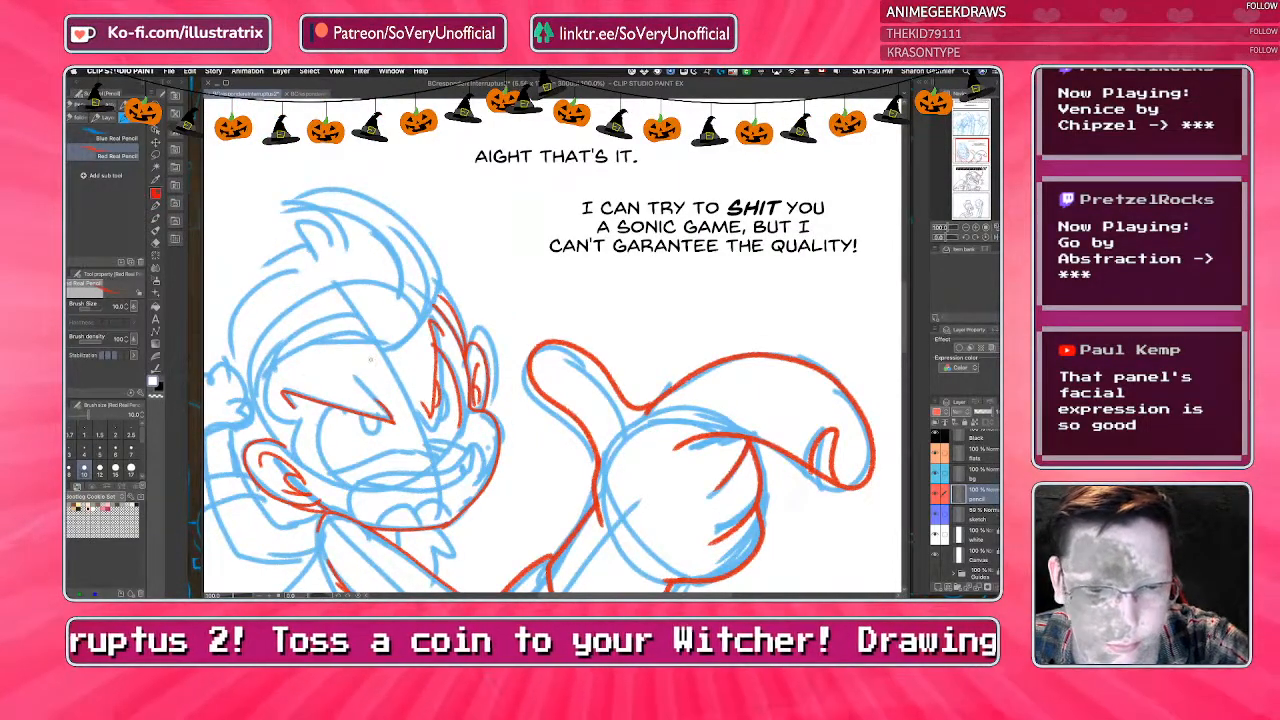
{"action": "mouse_move", "coordinate": [334, 403]}
{"action": "left_mouse_down"}
{"action": "mouse_move", "coordinate": [356, 478]}
{"action": "mouse_move", "coordinate": [330, 472]}
{"action": "left_mouse_up"}
Trace the near eye's pupil and lower lid, the snarling mouth and the teeth inside it in red.
{"action": "scroll", "coordinate": [550, 340], "scroll_direction": "down", "scroll_amount": 3}
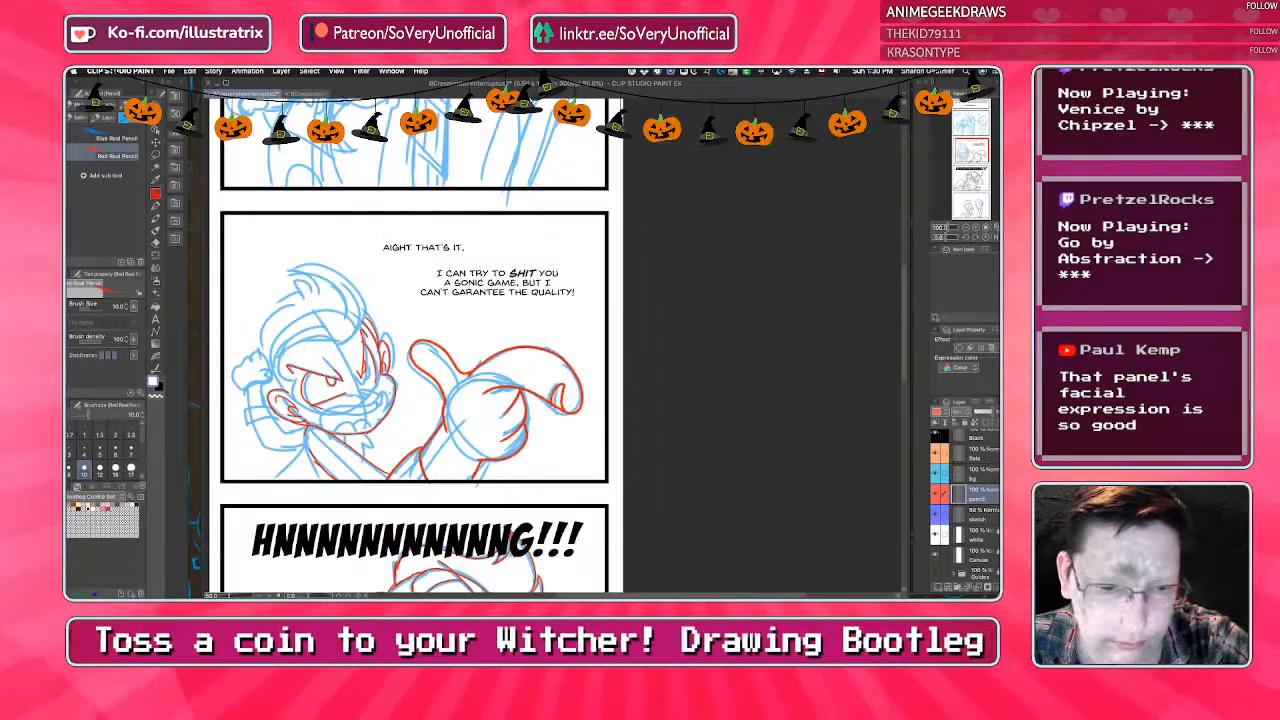
{"action": "scroll", "coordinate": [440, 400], "scroll_direction": "up", "scroll_amount": 5}
{"action": "mouse_move", "coordinate": [334, 378]}
{"action": "left_mouse_down"}
{"action": "mouse_move", "coordinate": [505, 325]}
{"action": "mouse_move", "coordinate": [496, 398]}
{"action": "left_mouse_up"}
{"action": "mouse_move", "coordinate": [492, 318]}
{"action": "left_mouse_down"}
{"action": "mouse_move", "coordinate": [476, 374]}
{"action": "mouse_move", "coordinate": [308, 400]}
{"action": "left_mouse_up"}
{"action": "mouse_move", "coordinate": [342, 450]}
{"action": "left_mouse_down"}
{"action": "mouse_move", "coordinate": [421, 436]}
{"action": "mouse_move", "coordinate": [476, 402]}
{"action": "left_mouse_up"}
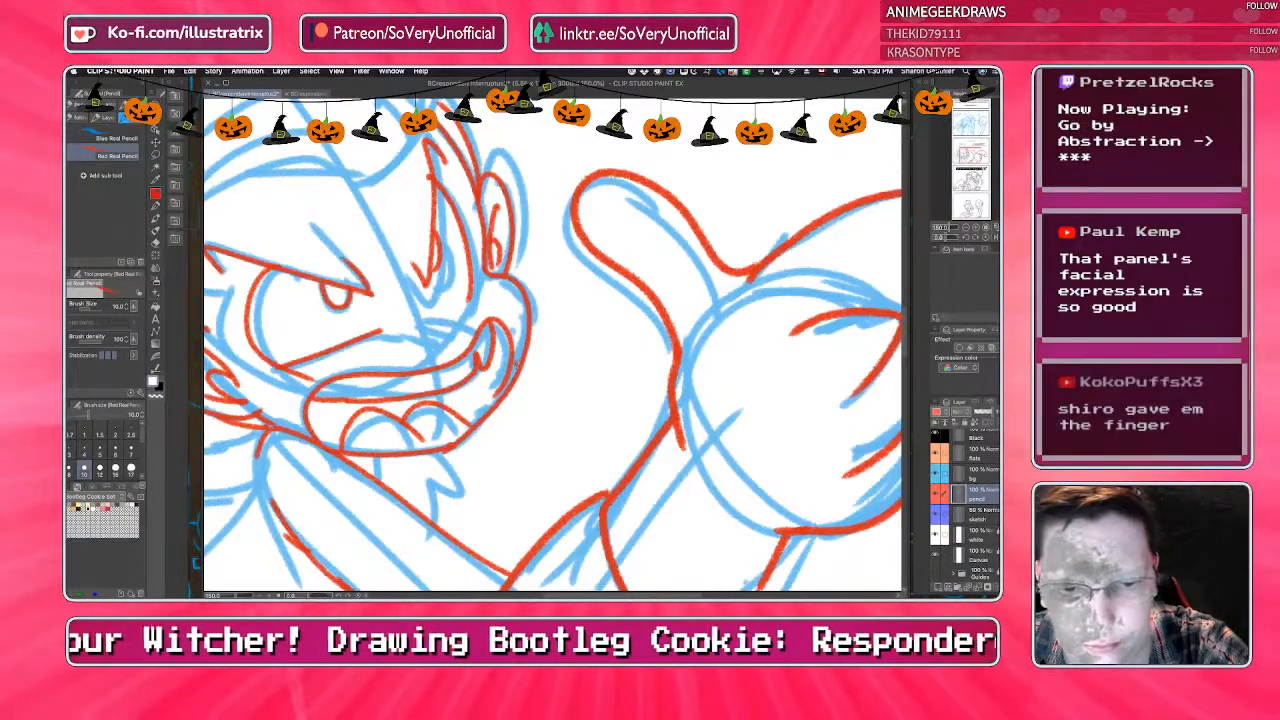
Add red hatching across the nose bridge and cheeks, and trace the goatee and near shoulder line.
{"action": "key", "text": "ctrl+minus"}
{"action": "key", "text": "ctrl+minus"}
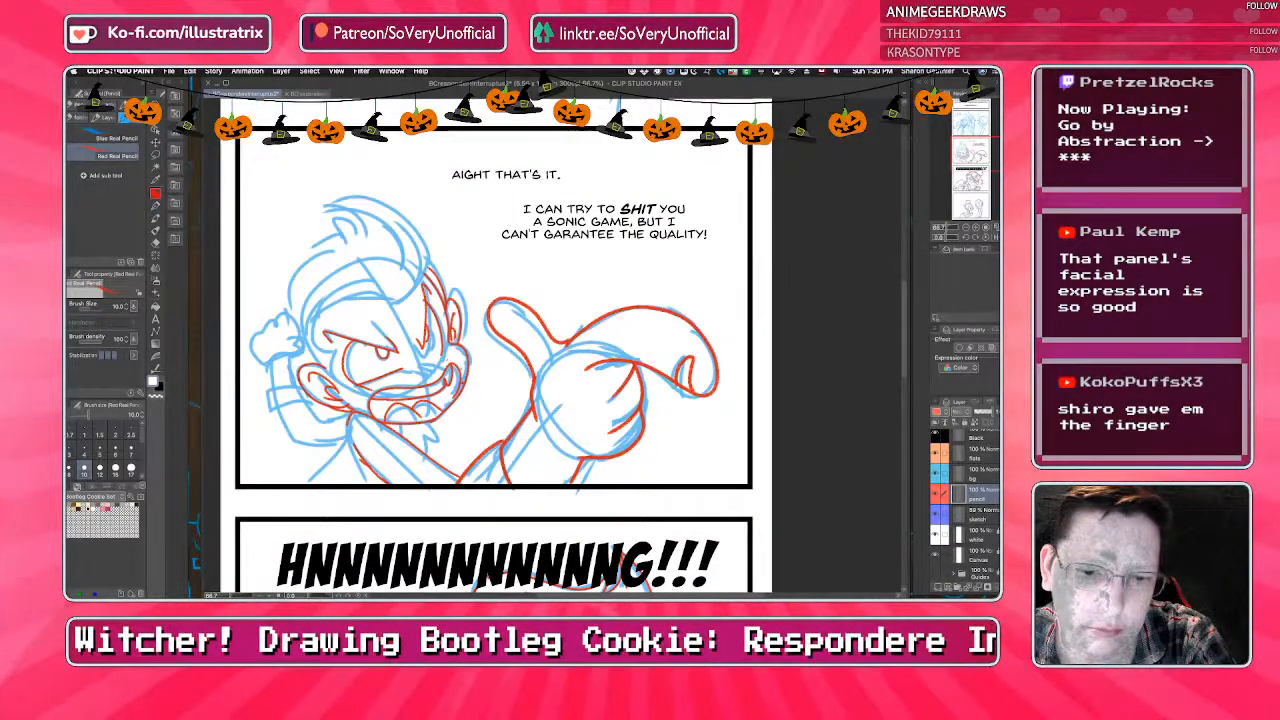
{"action": "left_click_drag", "start_coordinate": [390, 380], "coordinate": [440, 358]}
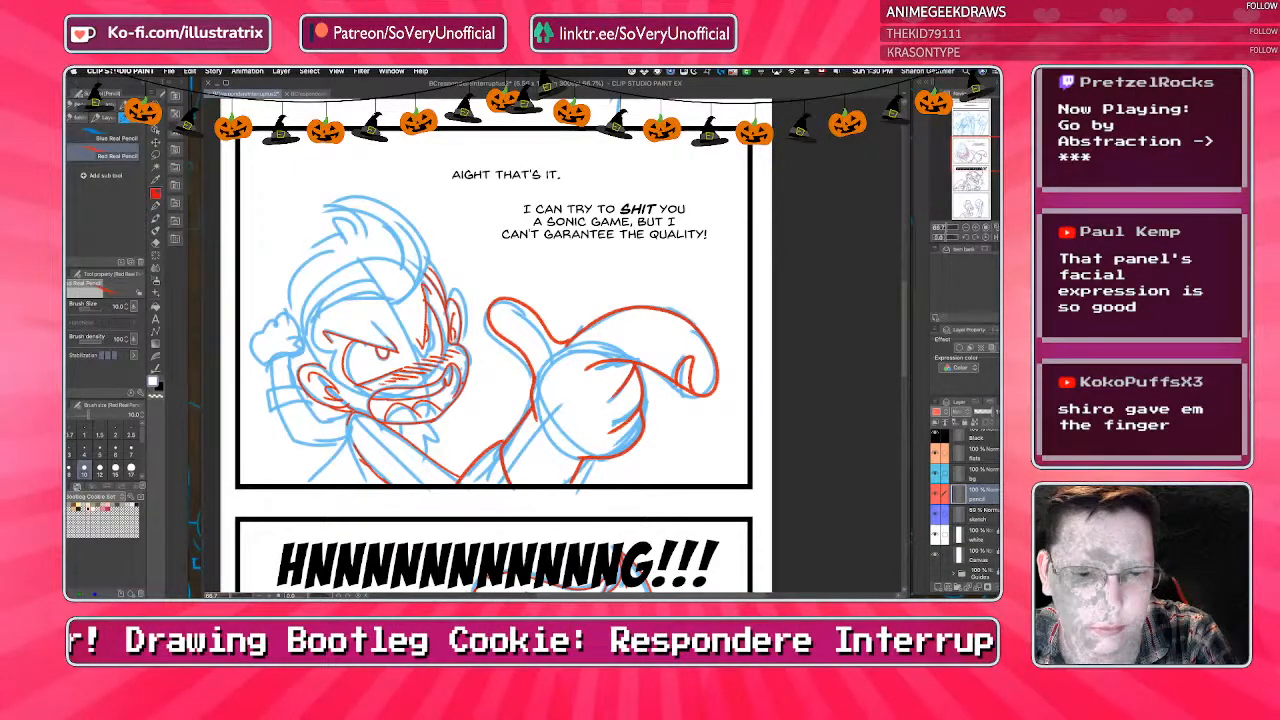
{"action": "key", "text": "ctrl+plus"}
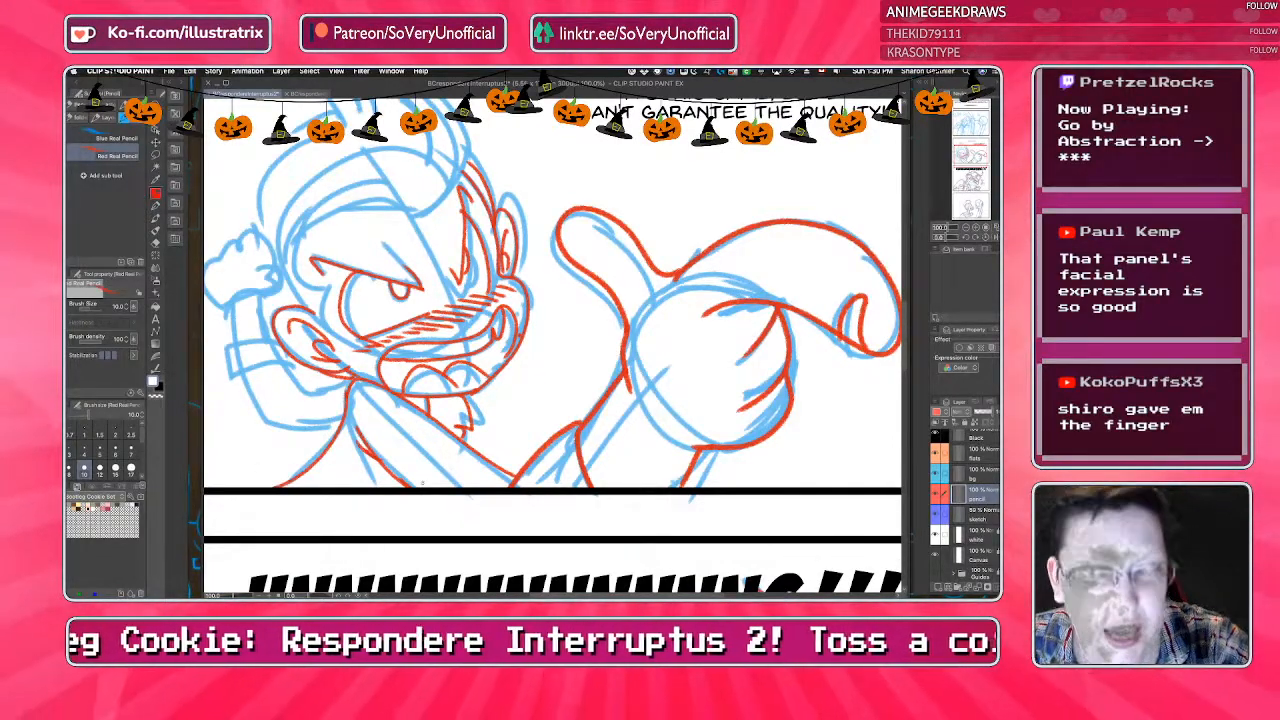
Trace the near temple and the creases beside the near eye in red.
{"action": "key", "text": "ctrl+minus"}
{"action": "scroll", "coordinate": [421, 478], "scroll_direction": "down", "scroll_amount": 1}
{"action": "scroll", "coordinate": [385, 400], "scroll_direction": "up", "scroll_amount": 4}
{"action": "mouse_move", "coordinate": [394, 388]}
{"action": "left_mouse_down"}
{"action": "mouse_move", "coordinate": [430, 458]}
{"action": "mouse_move", "coordinate": [358, 446]}
{"action": "mouse_move", "coordinate": [388, 386]}
{"action": "left_mouse_up"}
{"action": "key", "text": "ctrl+minus"}
{"action": "key", "text": "ctrl+plus"}
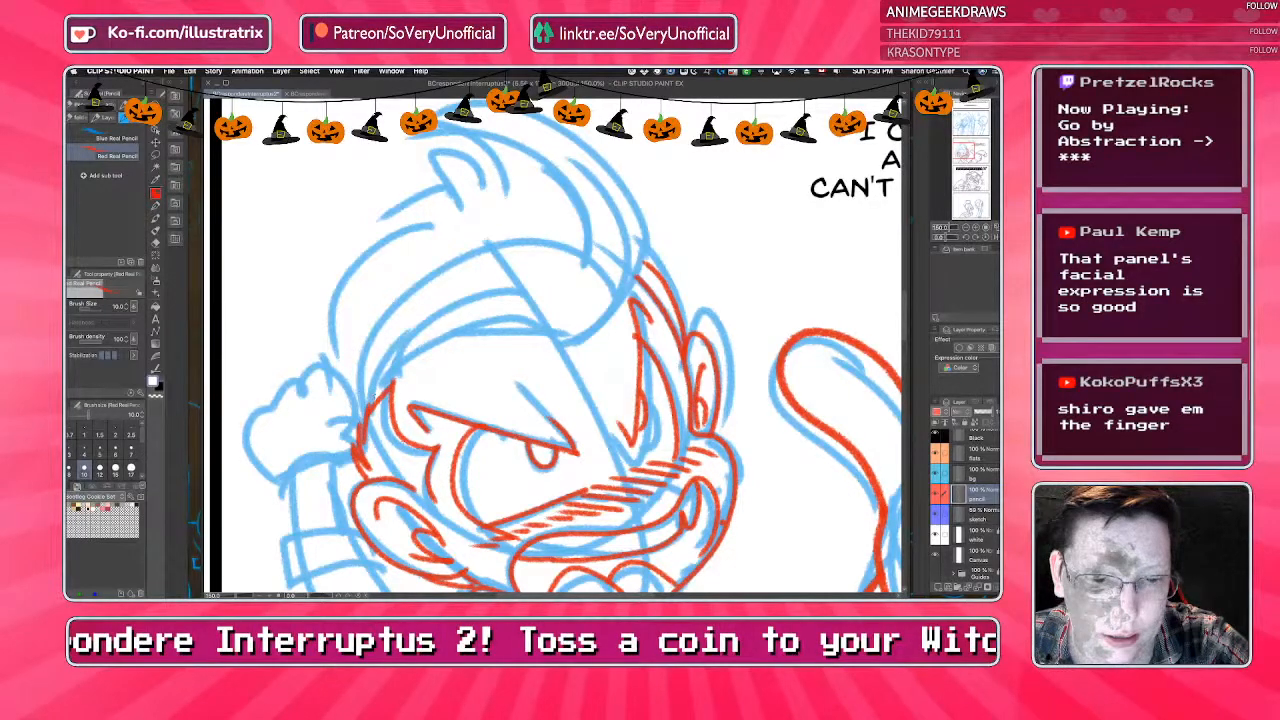
Trace the swept-up hair in red, including its outer contour, the hairline and the pointed tufts.
{"action": "left_click_drag", "start_coordinate": [322, 388], "coordinate": [489, 203]}
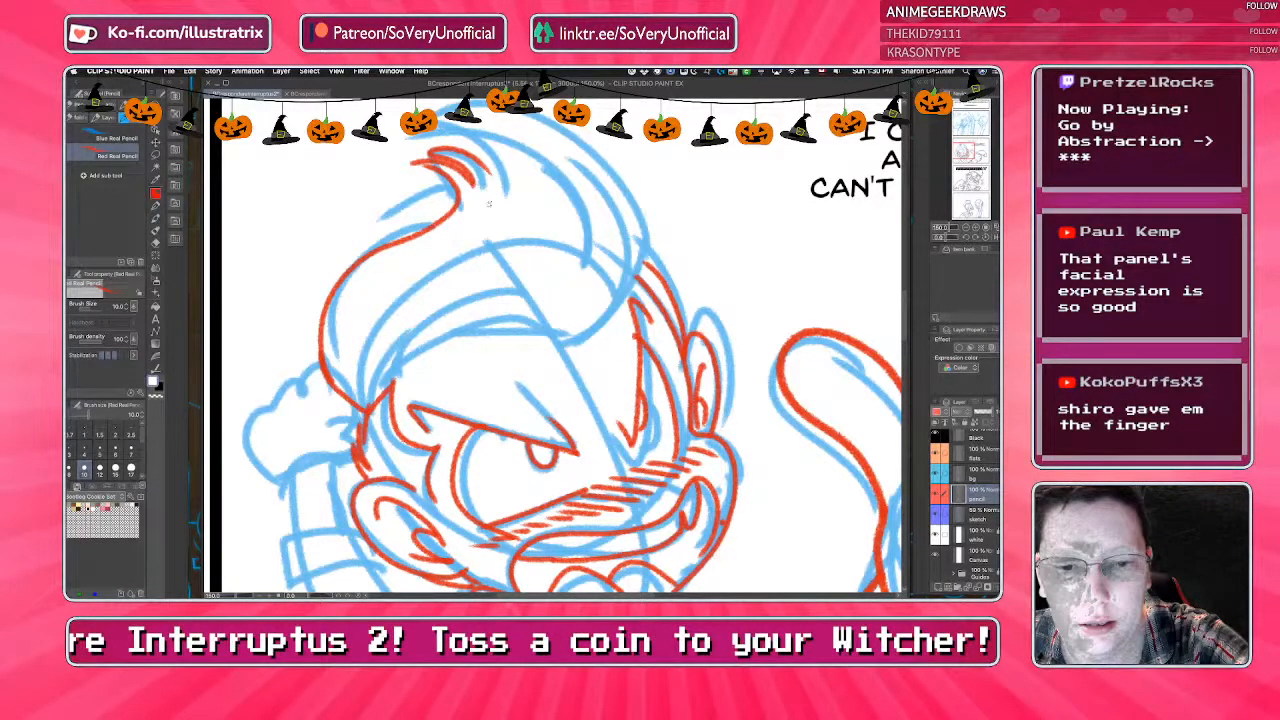
{"action": "mouse_move", "coordinate": [392, 388]}
{"action": "left_mouse_down"}
{"action": "mouse_move", "coordinate": [553, 320]}
{"action": "mouse_move", "coordinate": [638, 236]}
{"action": "left_mouse_up"}
{"action": "mouse_move", "coordinate": [622, 280]}
{"action": "left_mouse_down"}
{"action": "mouse_move", "coordinate": [604, 148]}
{"action": "mouse_move", "coordinate": [438, 124]}
{"action": "mouse_move", "coordinate": [514, 158]}
{"action": "left_mouse_up"}
{"action": "left_click_drag", "start_coordinate": [454, 130], "coordinate": [490, 174]}
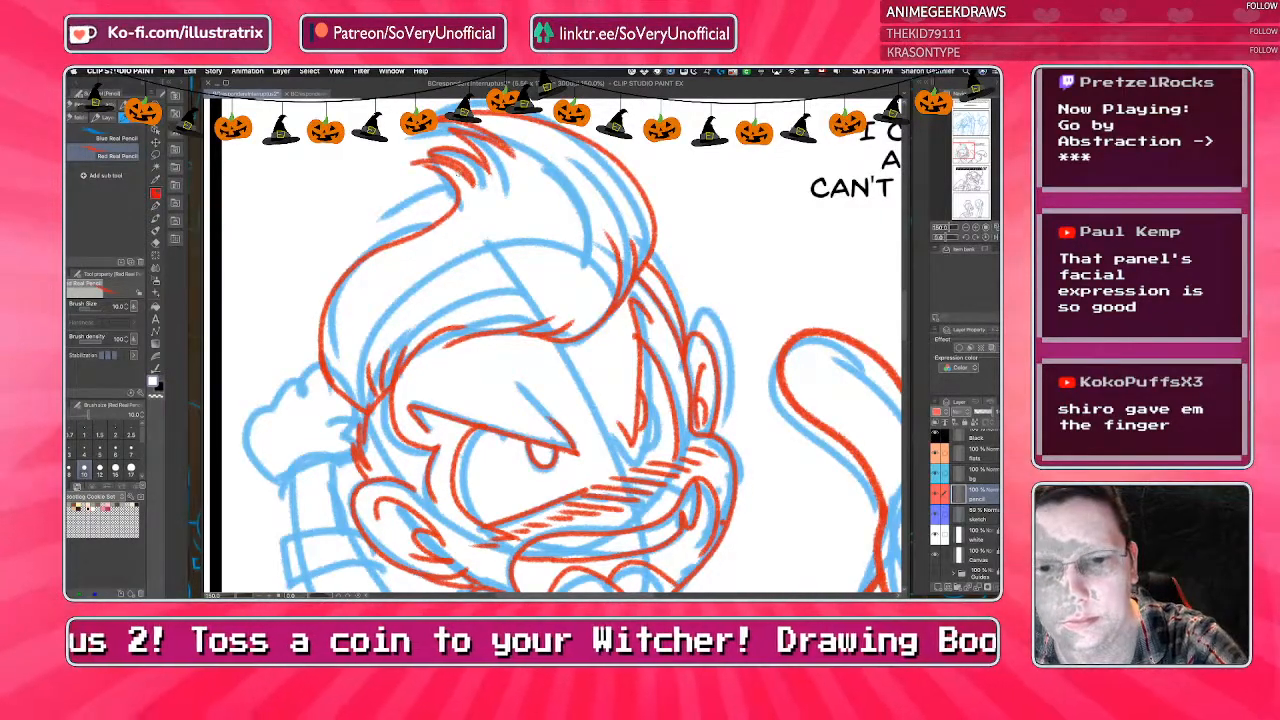
Trace the raised fist behind the head, its wrist, the sleeve cuff and the bent arm in red.
{"action": "scroll", "coordinate": [380, 456], "scroll_direction": "down", "scroll_amount": 1}
{"action": "scroll", "coordinate": [585, 345], "scroll_direction": "down", "scroll_amount": 3}
{"action": "scroll", "coordinate": [585, 345], "scroll_direction": "up", "scroll_amount": 4}
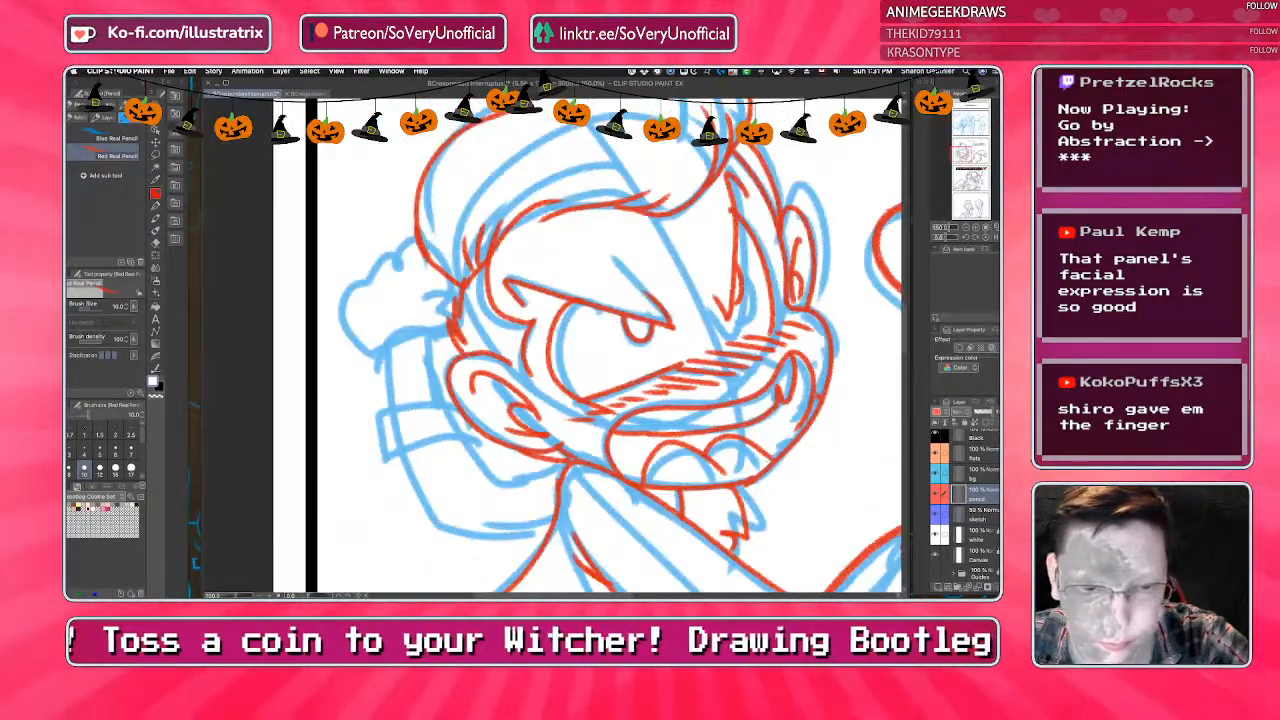
{"action": "mouse_move", "coordinate": [408, 404]}
{"action": "left_mouse_down"}
{"action": "mouse_move", "coordinate": [384, 462]}
{"action": "mouse_move", "coordinate": [478, 428]}
{"action": "mouse_move", "coordinate": [516, 488]}
{"action": "mouse_move", "coordinate": [564, 462]}
{"action": "left_mouse_up"}
{"action": "mouse_move", "coordinate": [399, 456]}
{"action": "left_mouse_down"}
{"action": "mouse_move", "coordinate": [496, 548]}
{"action": "mouse_move", "coordinate": [556, 515]}
{"action": "left_mouse_up"}
{"action": "left_click_drag", "start_coordinate": [428, 343], "coordinate": [436, 400]}
{"action": "left_click_drag", "start_coordinate": [387, 357], "coordinate": [388, 407]}
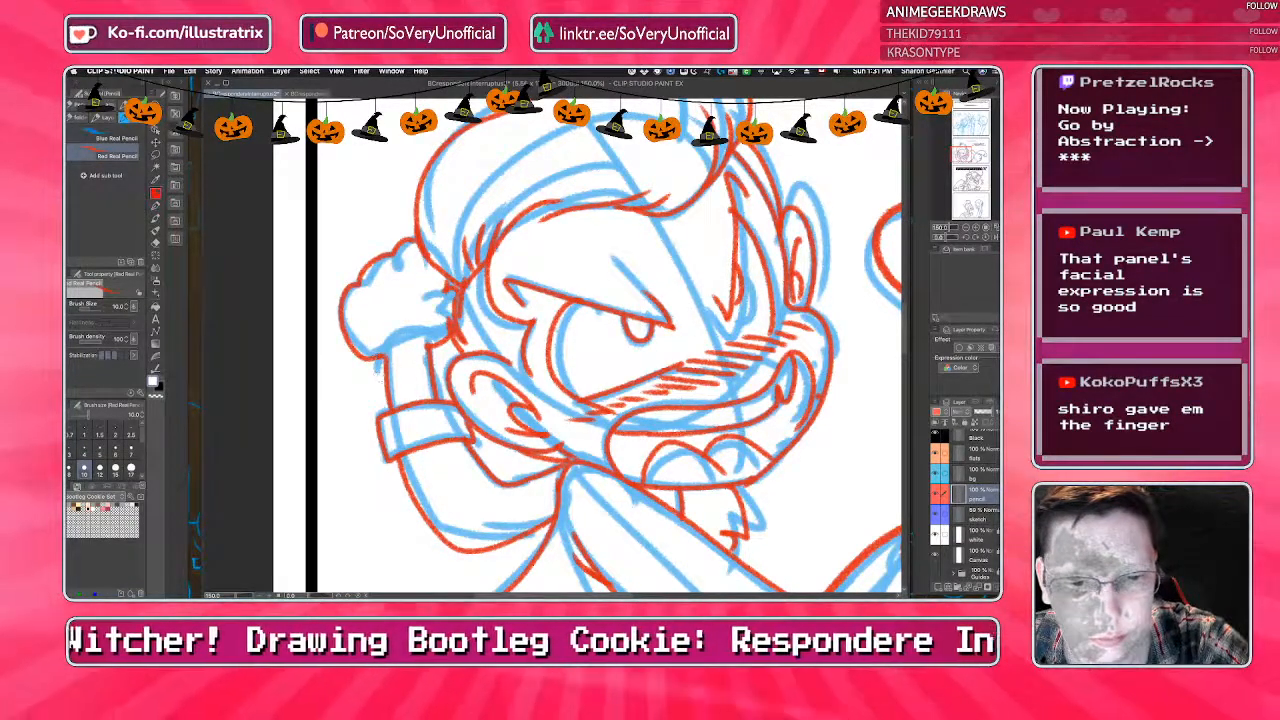
Trace the round-headed figure's large eye, pupil, protruding lower jaw and ear in red in the first panel.
{"action": "scroll", "coordinate": [395, 416], "scroll_direction": "down", "scroll_amount": 3}
{"action": "scroll", "coordinate": [418, 501], "scroll_direction": "down", "scroll_amount": 4}
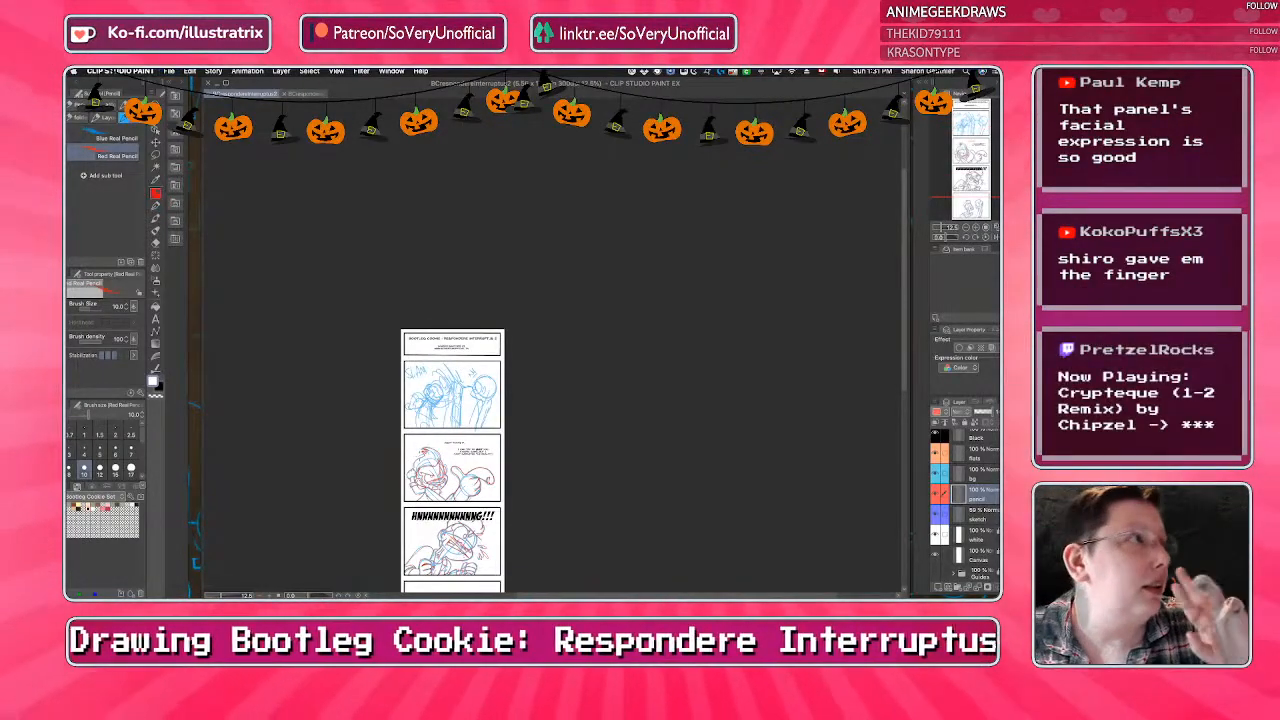
{"action": "scroll", "coordinate": [415, 458], "scroll_direction": "up", "scroll_amount": 3}
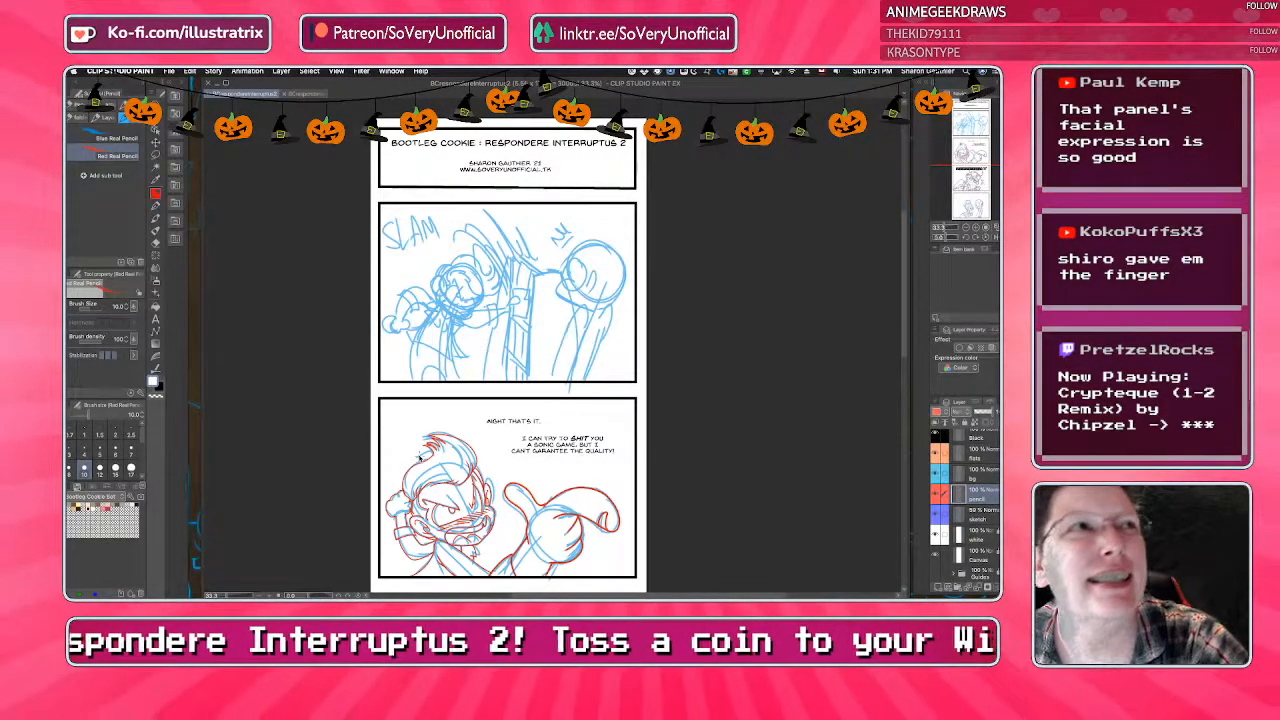
{"action": "scroll", "coordinate": [575, 256], "scroll_direction": "up", "scroll_amount": 6}
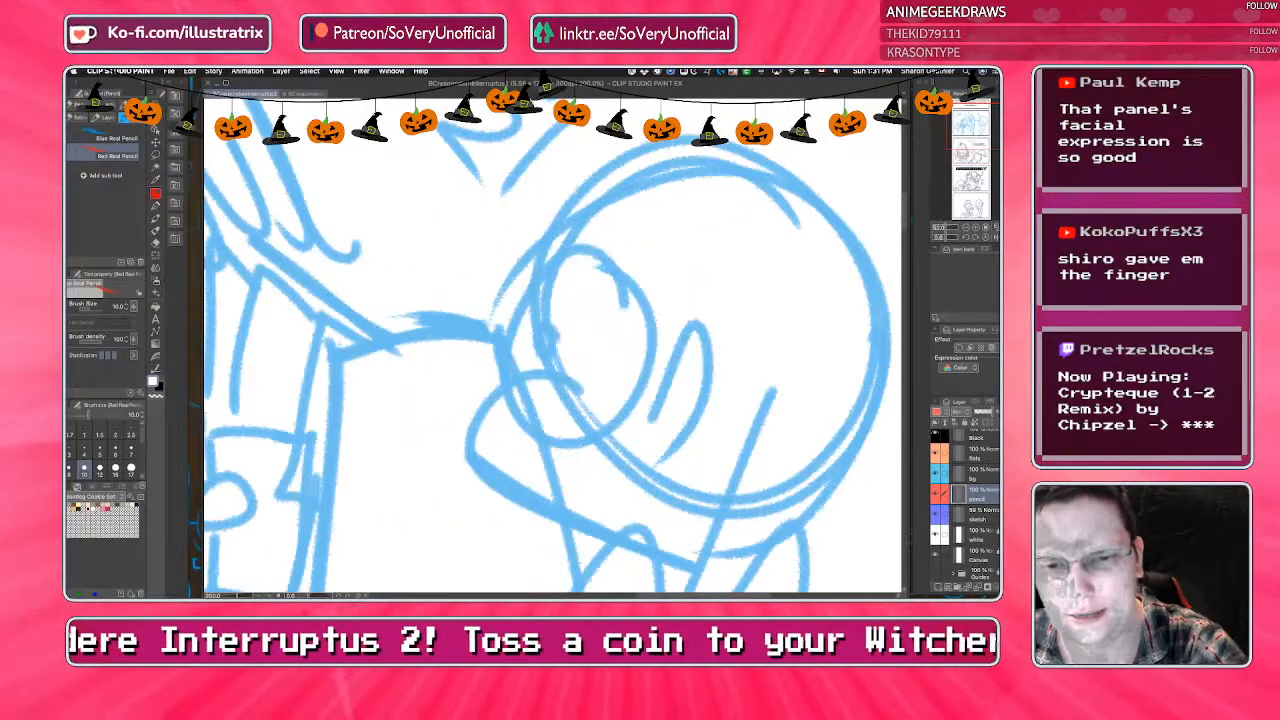
{"action": "mouse_move", "coordinate": [552, 252]}
{"action": "left_mouse_down"}
{"action": "mouse_move", "coordinate": [648, 304]}
{"action": "mouse_move", "coordinate": [639, 402]}
{"action": "mouse_move", "coordinate": [554, 444]}
{"action": "mouse_move", "coordinate": [501, 389]}
{"action": "mouse_move", "coordinate": [521, 289]}
{"action": "mouse_move", "coordinate": [556, 248]}
{"action": "left_mouse_up"}
{"action": "mouse_move", "coordinate": [546, 326]}
{"action": "left_mouse_down"}
{"action": "mouse_move", "coordinate": [541, 352]}
{"action": "mouse_move", "coordinate": [625, 540]}
{"action": "left_mouse_up"}
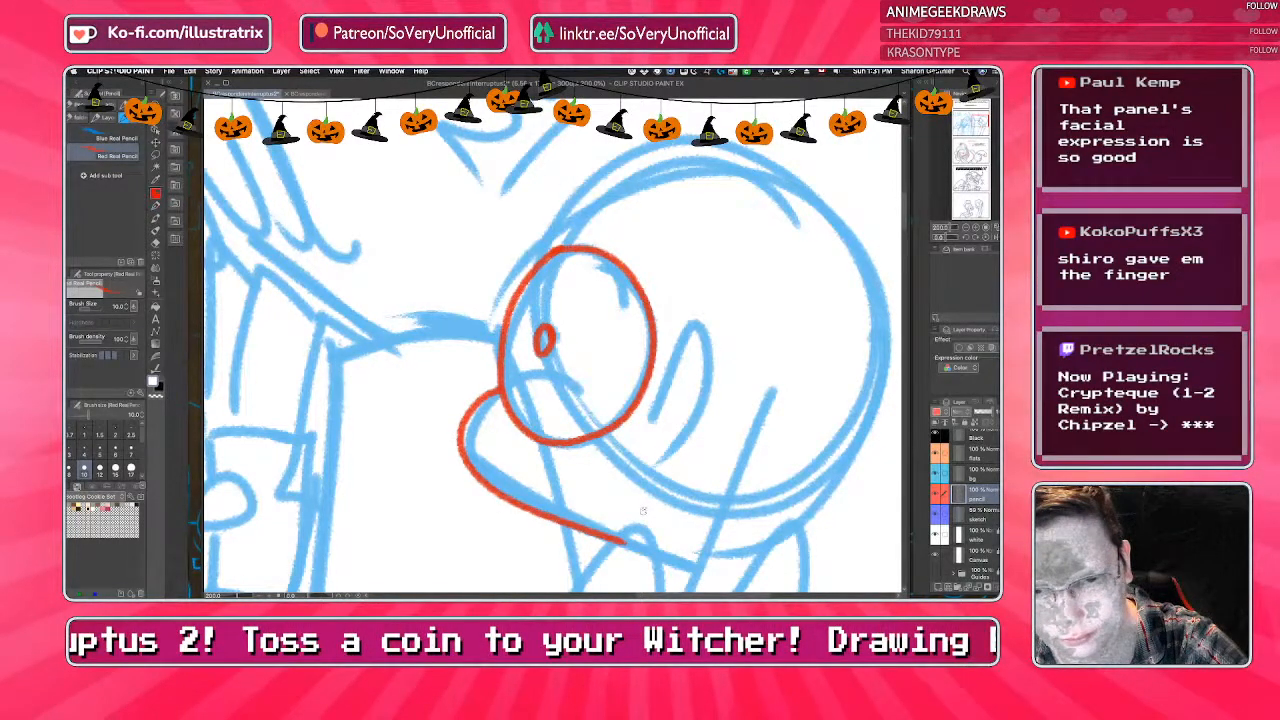
{"action": "mouse_move", "coordinate": [664, 392]}
{"action": "left_mouse_down"}
{"action": "mouse_move", "coordinate": [675, 386]}
{"action": "mouse_move", "coordinate": [706, 452]}
{"action": "mouse_move", "coordinate": [684, 463]}
{"action": "left_mouse_up"}
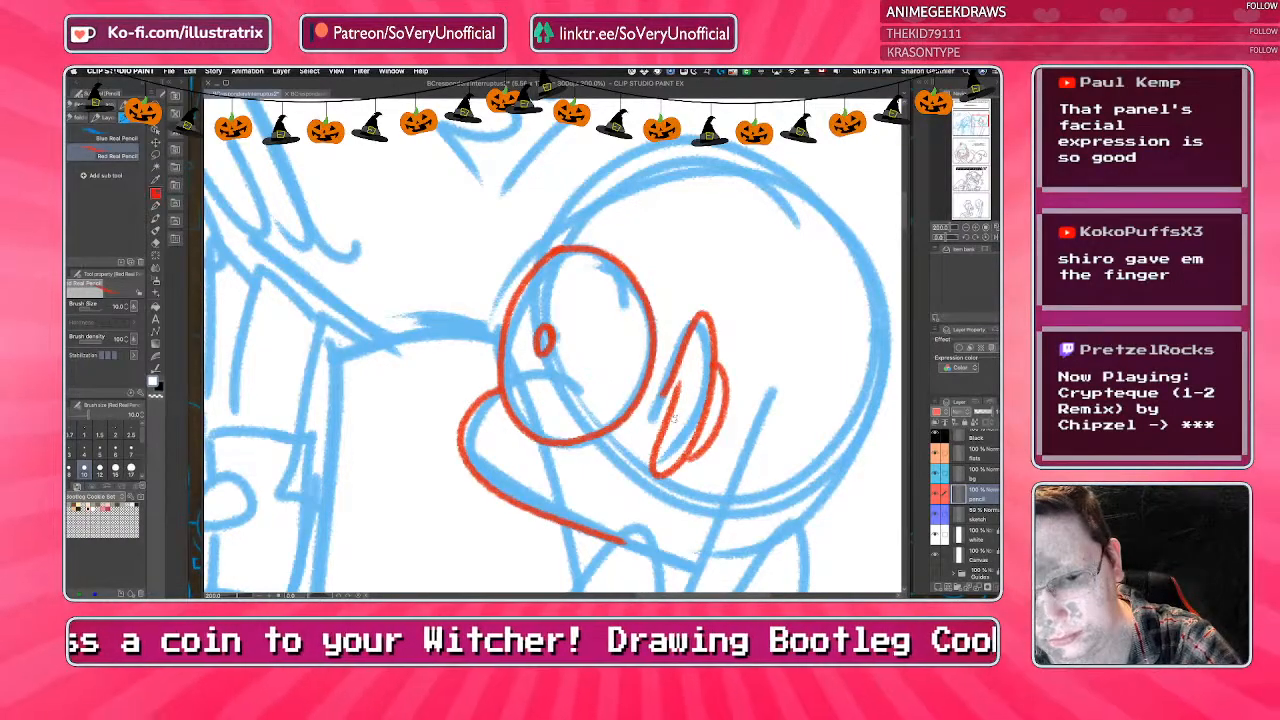
{"action": "left_click_drag", "start_coordinate": [686, 344], "coordinate": [670, 406]}
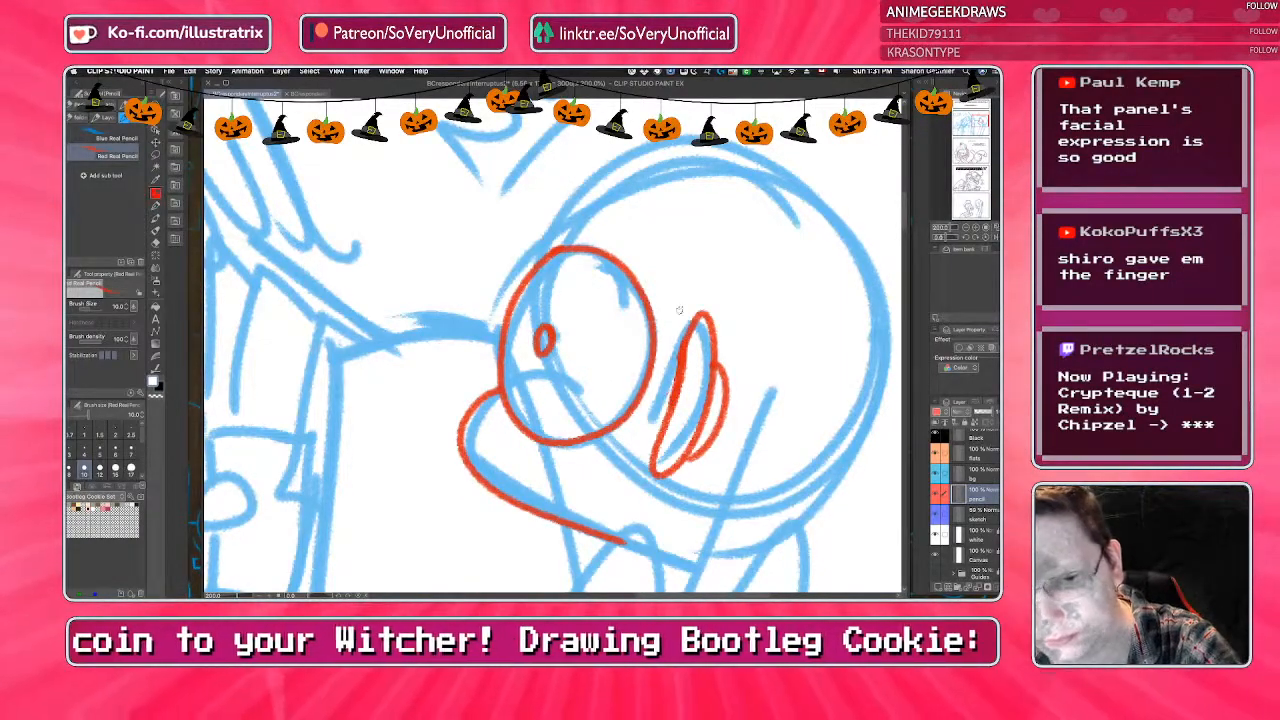
Trace the round-headed figure's two long limbs from beneath the head down to the panel border in red.
{"action": "key", "text": "super+minus"}
{"action": "key", "text": "super+minus"}
{"action": "key", "text": "super+minus"}
{"action": "key", "text": "super+plus"}
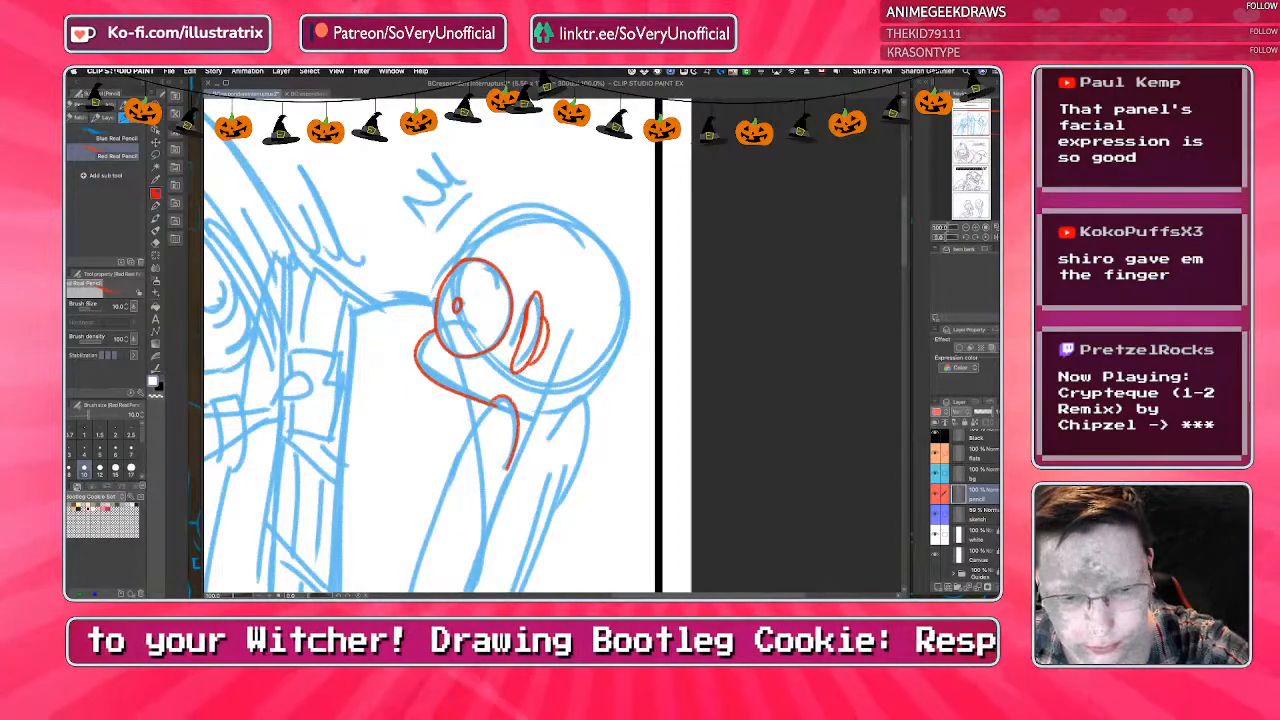
{"action": "key", "text": "super+minus"}
{"action": "key", "text": "super+minus"}
{"action": "key", "text": "super+minus"}
{"action": "key", "text": "super+plus"}
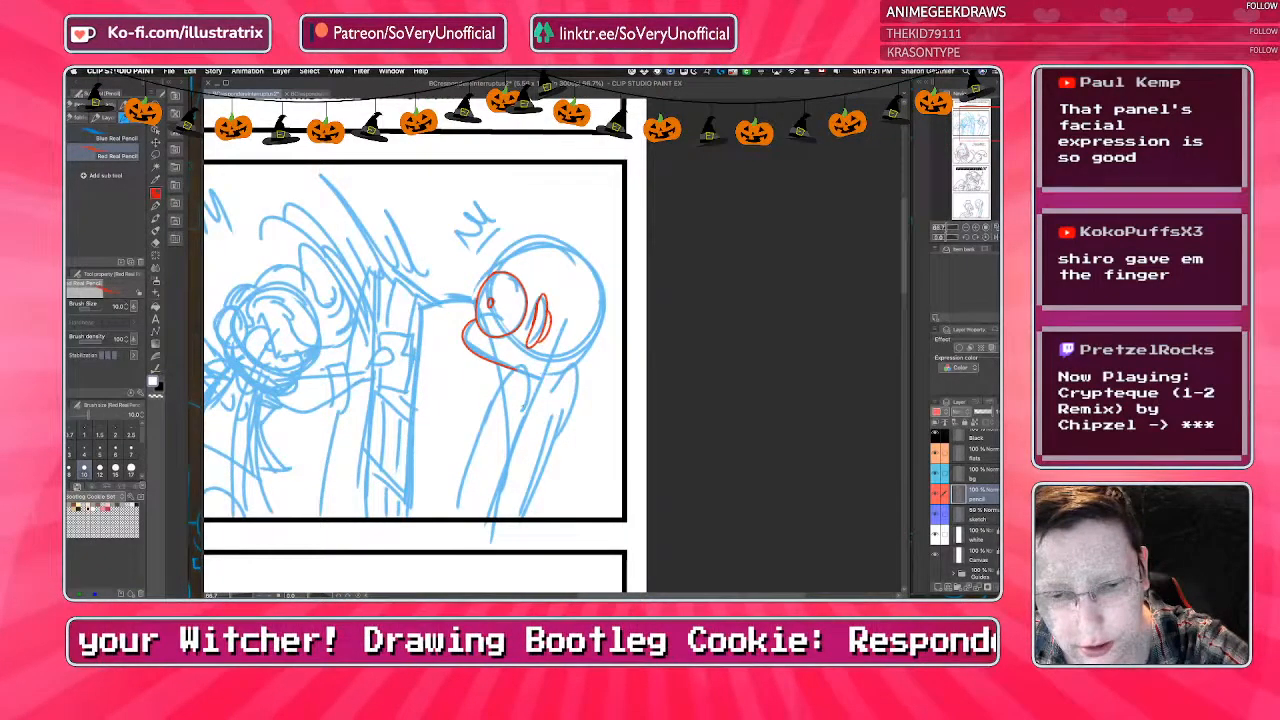
{"action": "mouse_move", "coordinate": [525, 410]}
{"action": "left_mouse_down"}
{"action": "mouse_move", "coordinate": [454, 525]}
{"action": "mouse_move", "coordinate": [482, 517]}
{"action": "left_mouse_up"}
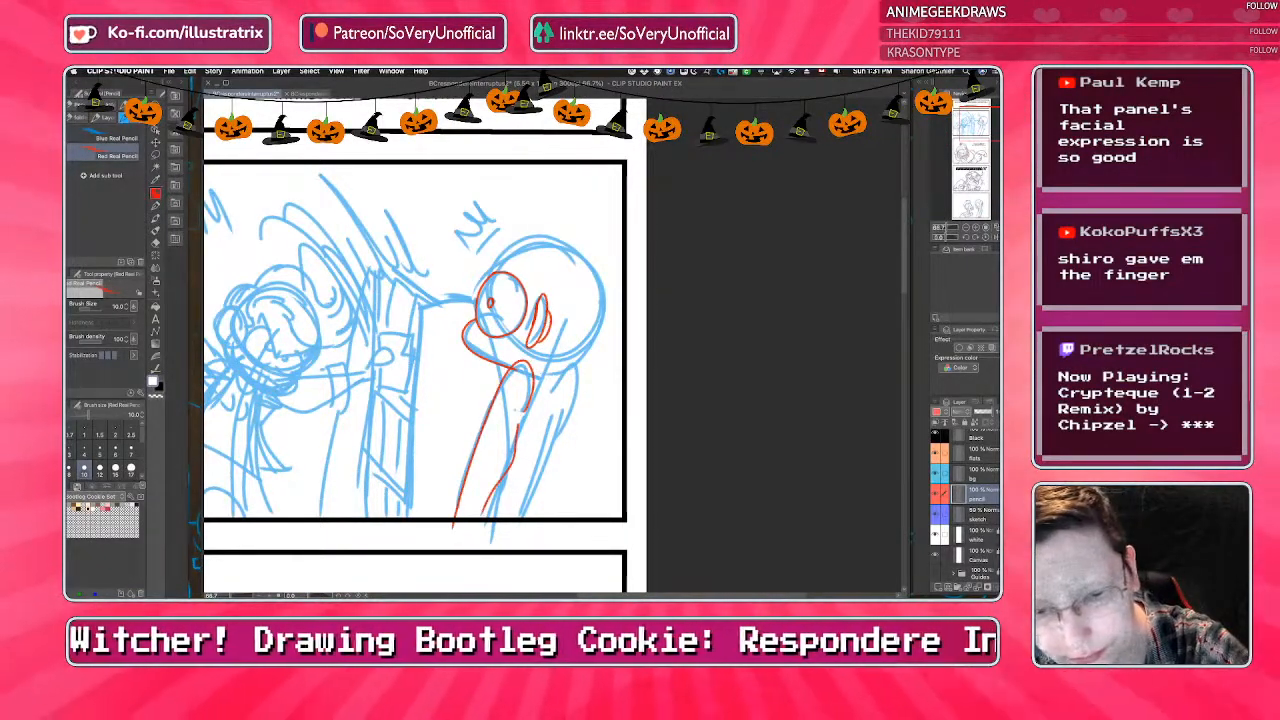
{"action": "key", "text": "super+z"}
{"action": "left_click_drag", "start_coordinate": [523, 413], "coordinate": [484, 521]}
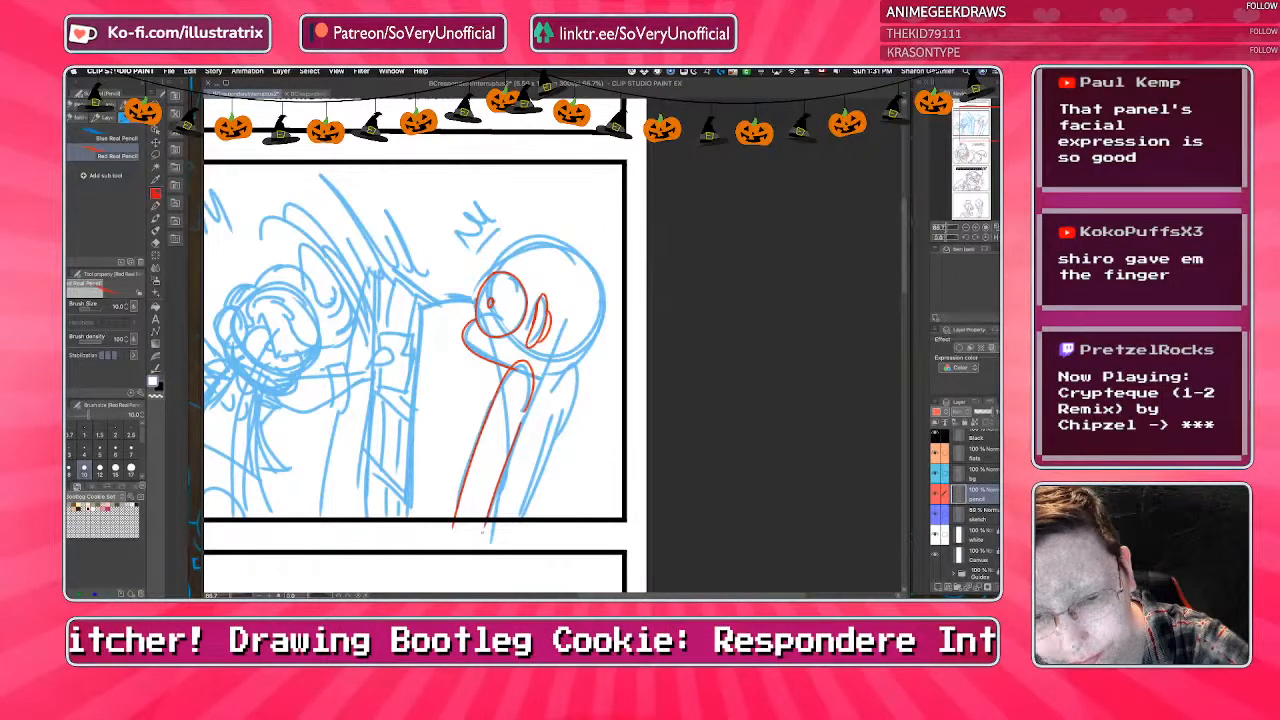
{"action": "mouse_move", "coordinate": [542, 387]}
{"action": "left_mouse_down"}
{"action": "mouse_move", "coordinate": [563, 369]}
{"action": "mouse_move", "coordinate": [522, 518]}
{"action": "left_mouse_up"}
{"action": "left_click_drag", "start_coordinate": [548, 390], "coordinate": [512, 520]}
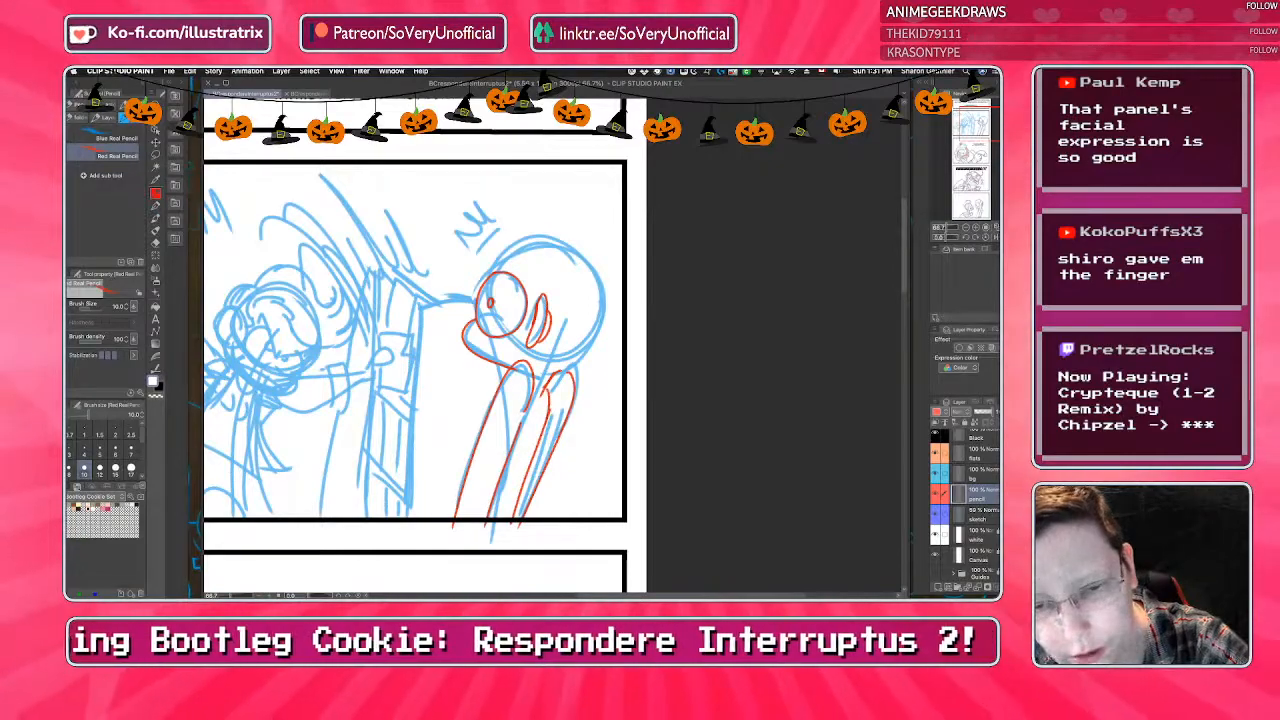
Trace the large round outline of the same figure's head in red, from above the eye around to the neck.
{"action": "scroll", "coordinate": [527, 314], "scroll_direction": "up", "scroll_amount": 1}
{"action": "mouse_move", "coordinate": [573, 405]}
{"action": "left_mouse_down"}
{"action": "mouse_move", "coordinate": [584, 207]}
{"action": "mouse_move", "coordinate": [564, 202]}
{"action": "left_mouse_up"}
{"action": "key", "text": "super+z"}
{"action": "mouse_move", "coordinate": [479, 248]}
{"action": "left_mouse_down"}
{"action": "mouse_move", "coordinate": [584, 208]}
{"action": "mouse_move", "coordinate": [560, 408]}
{"action": "left_mouse_up"}
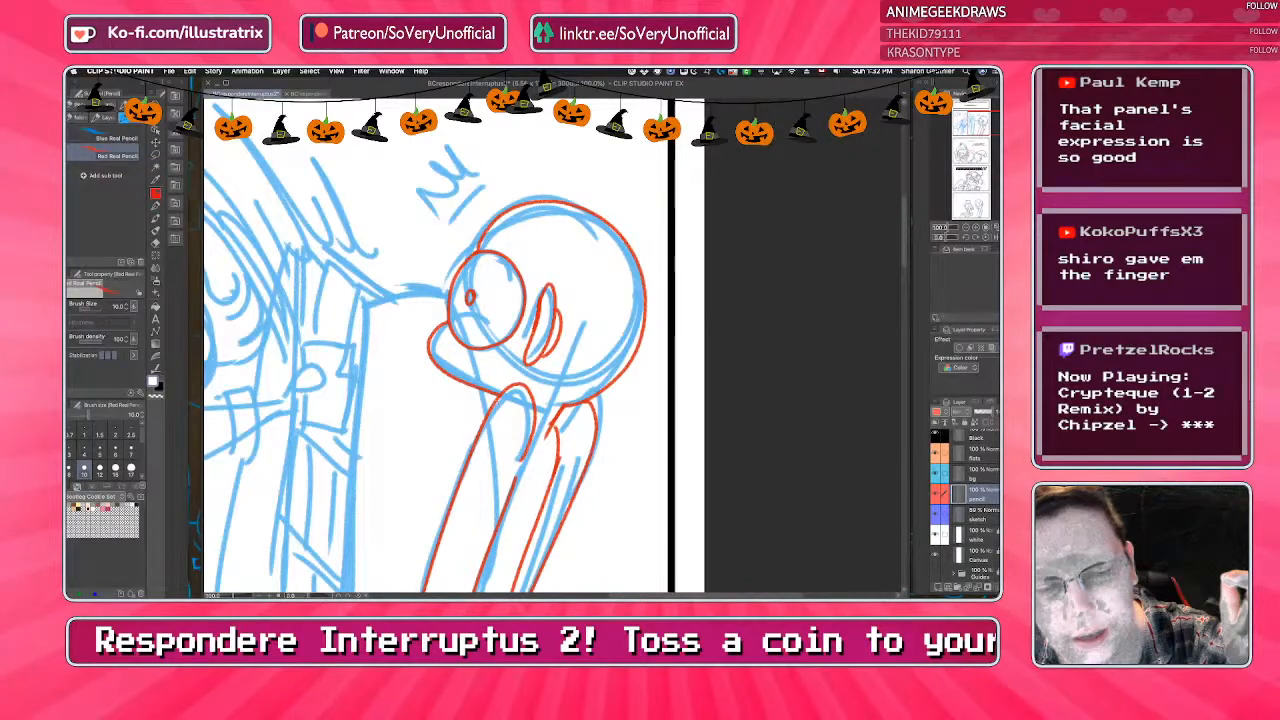
{"action": "left_click_drag", "start_coordinate": [452, 358], "coordinate": [476, 352]}
{"action": "left_click_drag", "start_coordinate": [446, 351], "coordinate": [469, 347]}
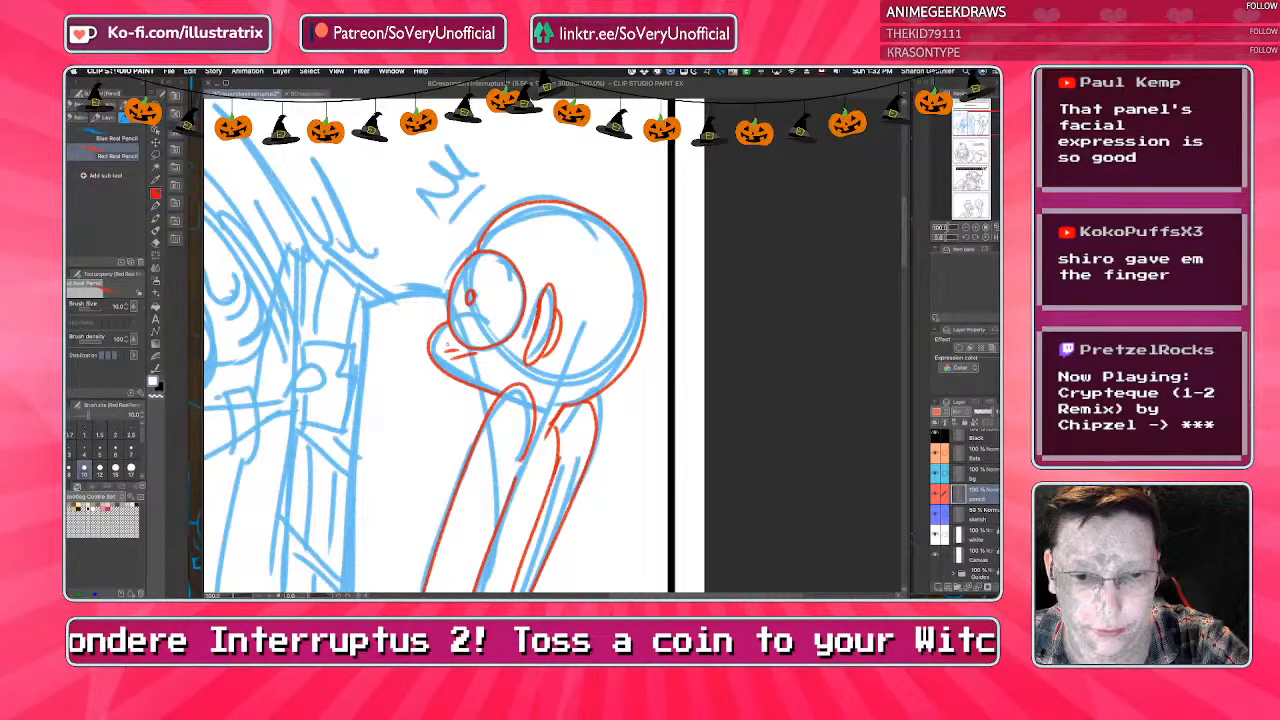
{"action": "key", "text": "super+z"}
{"action": "key", "text": "super+z"}
Refine the round-headed figure's pupil and draw the jagged impact mark above its head in red.
{"action": "left_click_drag", "start_coordinate": [476, 290], "coordinate": [478, 305]}
{"action": "mouse_move", "coordinate": [470, 222]}
{"action": "left_mouse_down"}
{"action": "mouse_move", "coordinate": [509, 181]}
{"action": "mouse_move", "coordinate": [482, 150]}
{"action": "mouse_move", "coordinate": [434, 160]}
{"action": "mouse_move", "coordinate": [436, 204]}
{"action": "mouse_move", "coordinate": [466, 226]}
{"action": "left_mouse_up"}
{"action": "scroll", "coordinate": [409, 157], "scroll_direction": "down", "scroll_amount": 4}
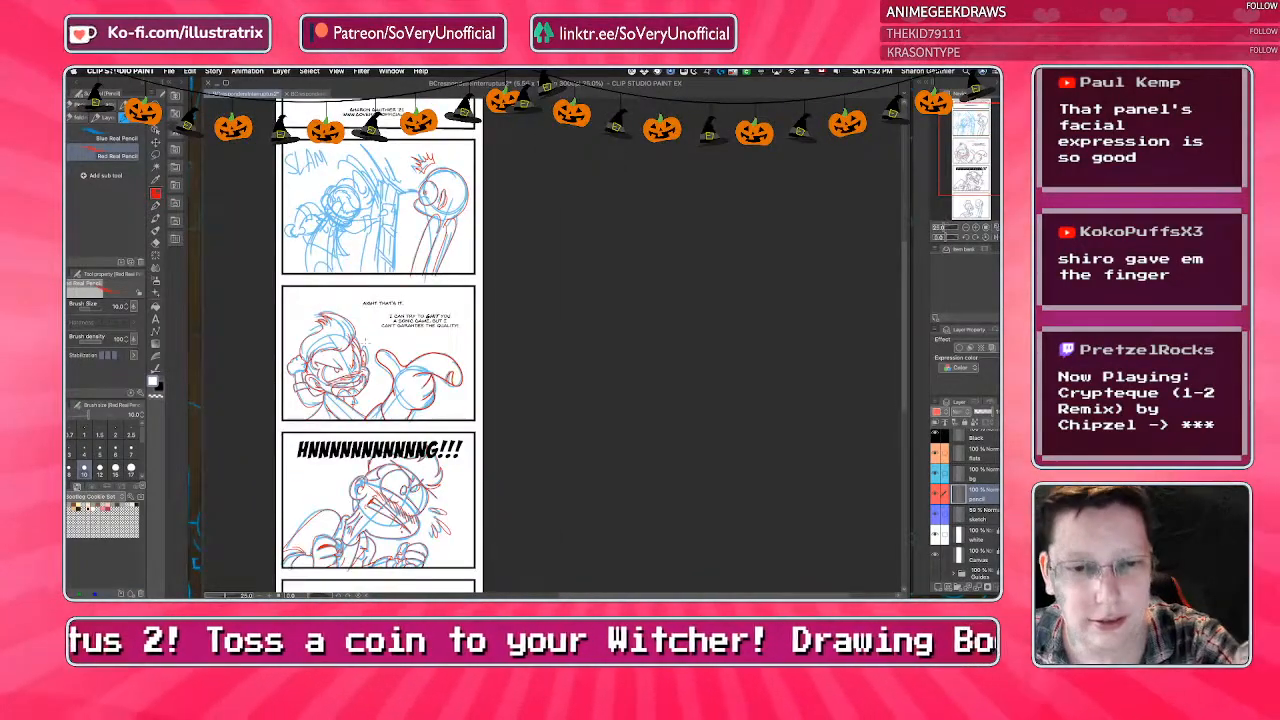
{"action": "scroll", "coordinate": [412, 257], "scroll_direction": "up", "scroll_amount": 3}
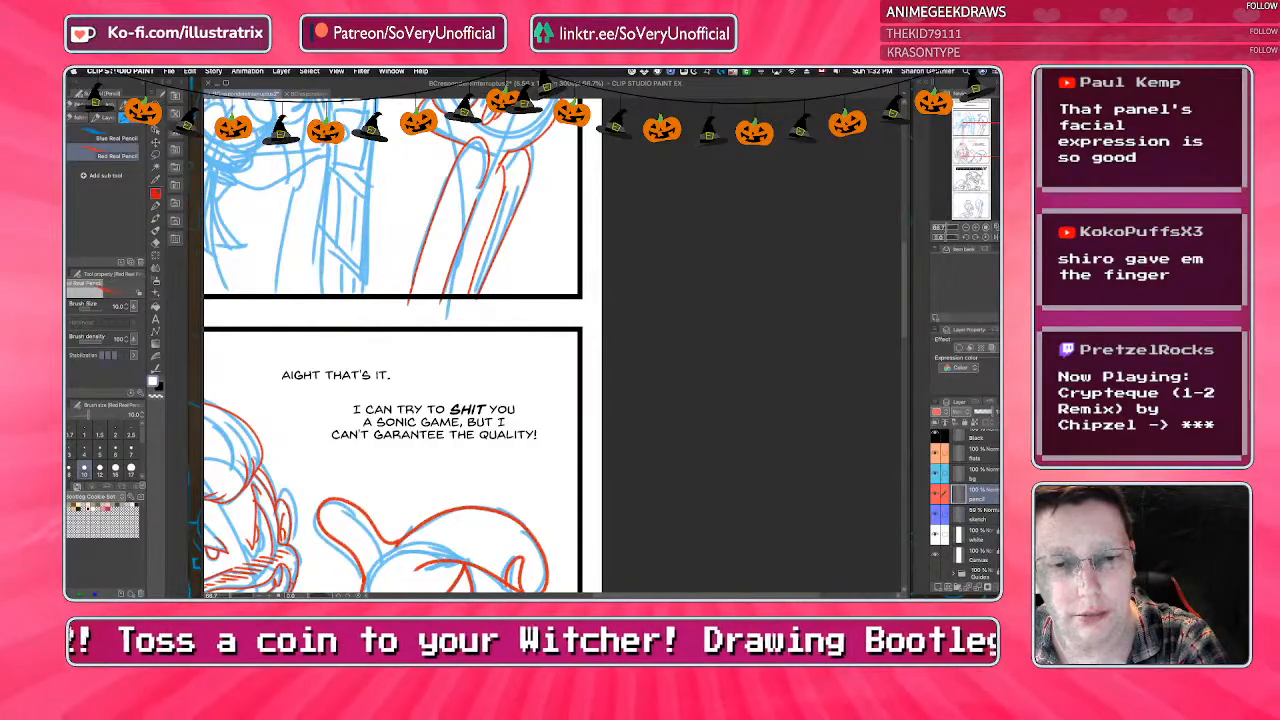
{"action": "scroll", "coordinate": [506, 336], "scroll_direction": "down", "scroll_amount": 2}
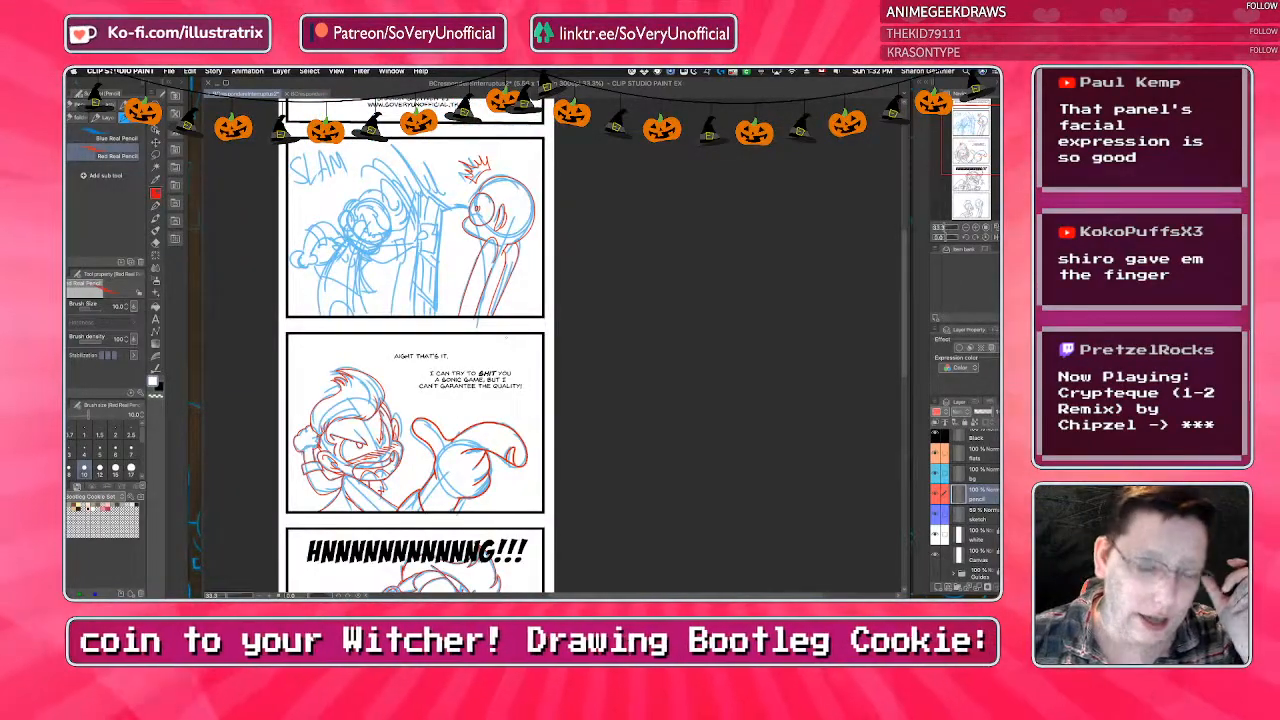
{"action": "scroll", "coordinate": [506, 336], "scroll_direction": "down", "scroll_amount": 1}
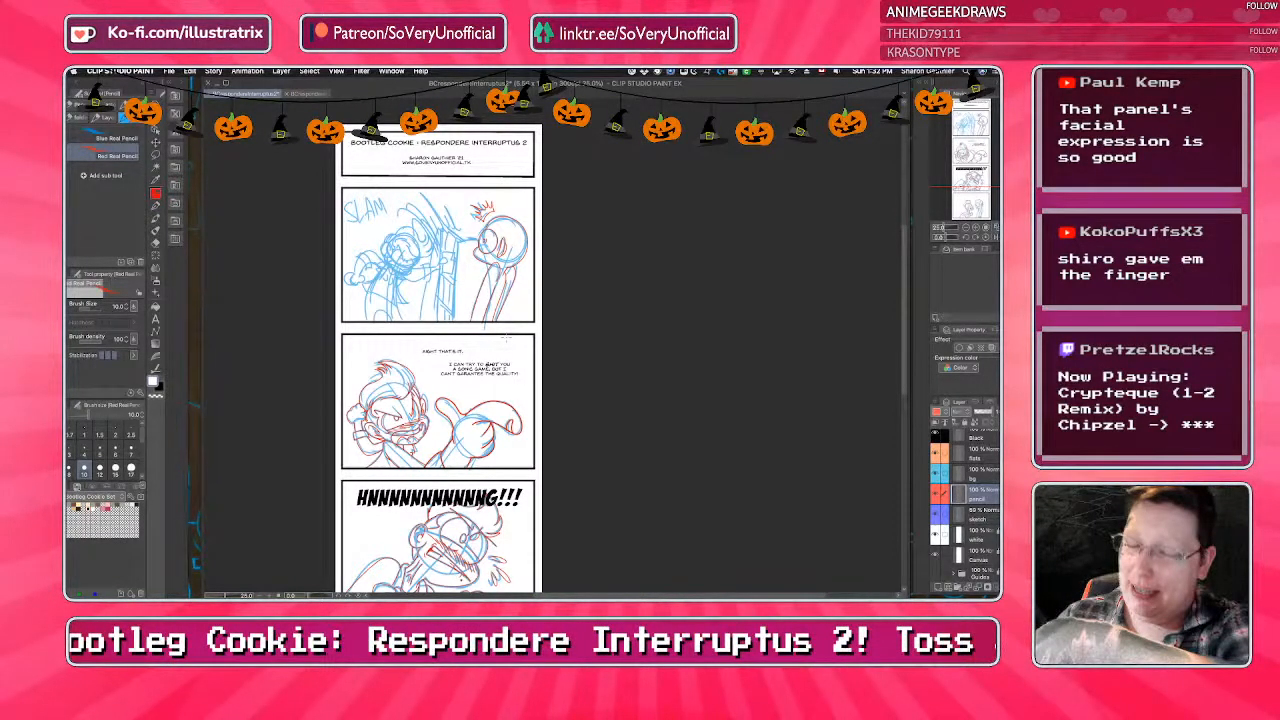
Trace the door's top edge toward the round-headed figure's face and its long vertical edge with doubled red lines.
{"action": "scroll", "coordinate": [440, 228], "scroll_direction": "up", "scroll_amount": 4}
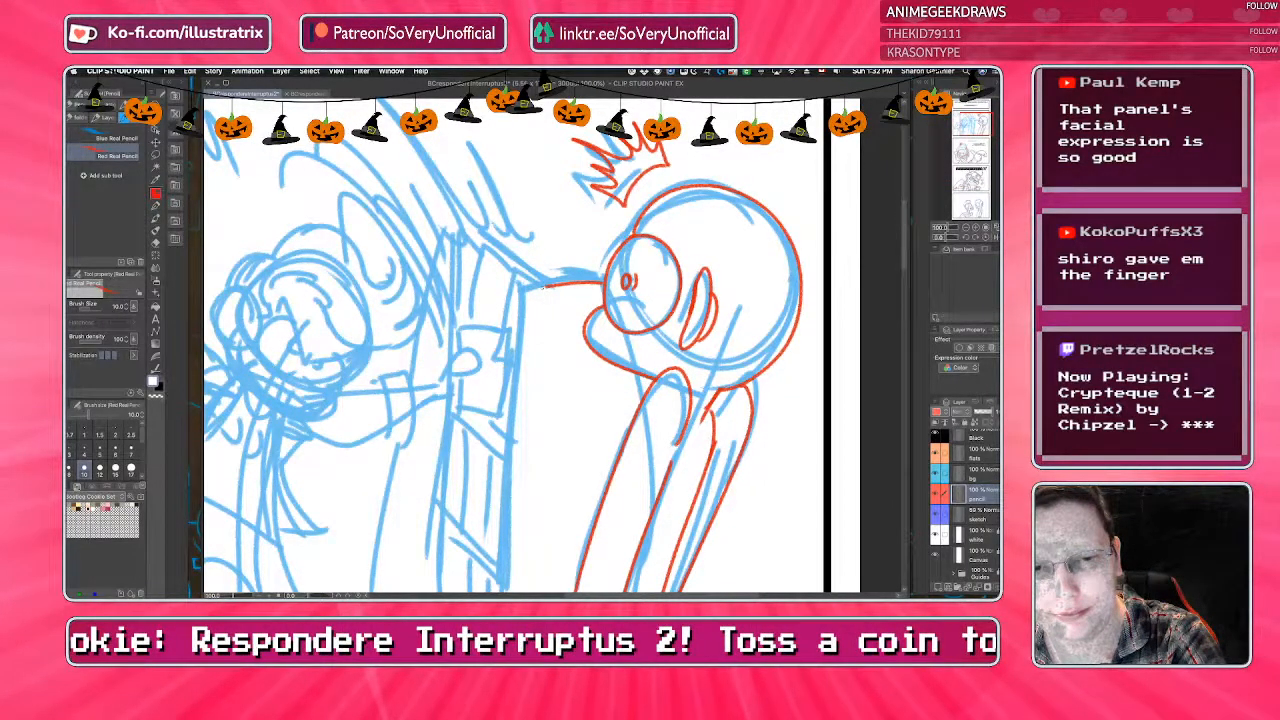
{"action": "scroll", "coordinate": [543, 287], "scroll_direction": "down", "scroll_amount": 3}
{"action": "scroll", "coordinate": [543, 287], "scroll_direction": "up", "scroll_amount": 4}
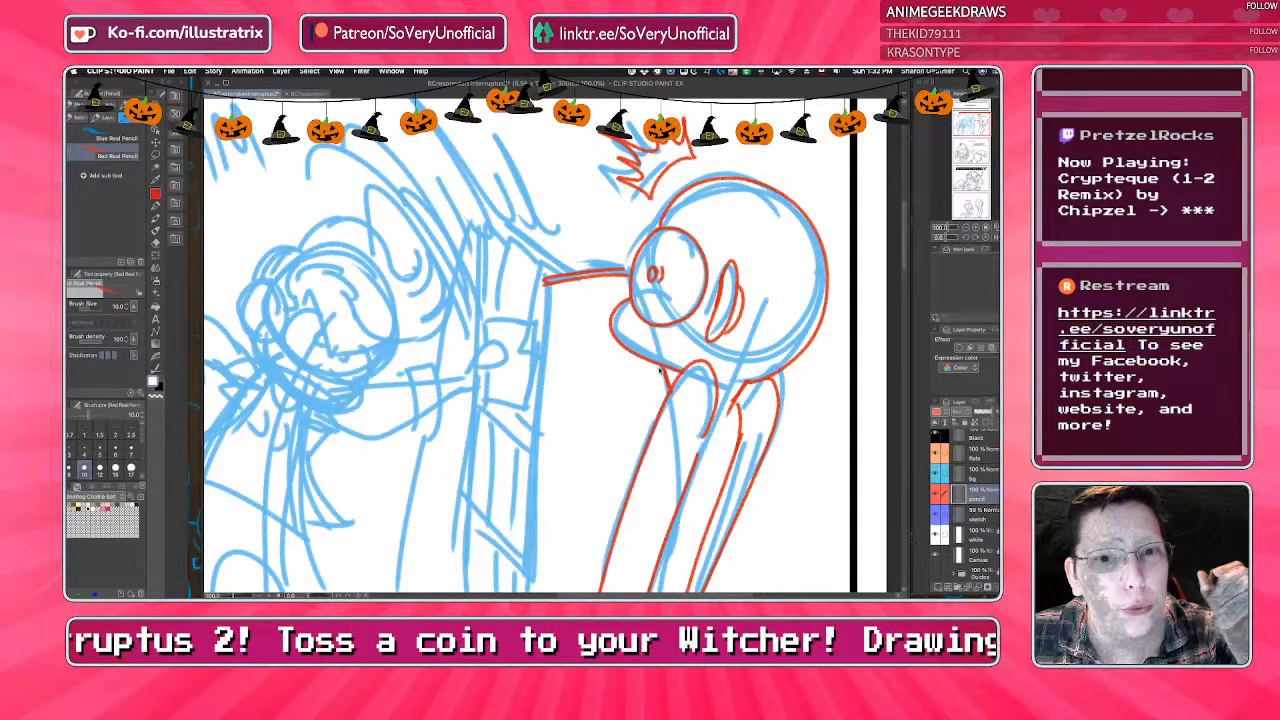
{"action": "left_click_drag", "start_coordinate": [660, 371], "coordinate": [704, 343]}
{"action": "left_click_drag", "start_coordinate": [593, 256], "coordinate": [578, 567]}
Trace the slanted lines running down to the door's upper corner in red.
{"action": "key", "text": "ctrl+0"}
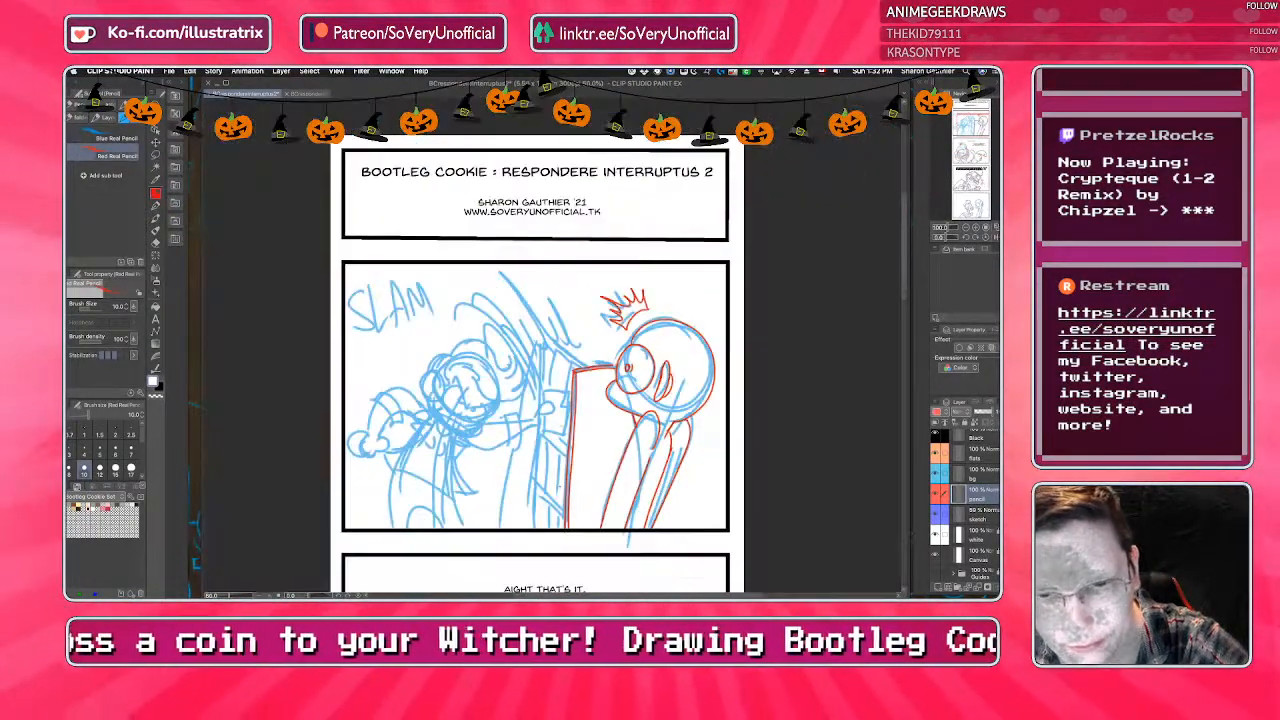
{"action": "scroll", "coordinate": [530, 400], "scroll_direction": "up", "scroll_amount": 3}
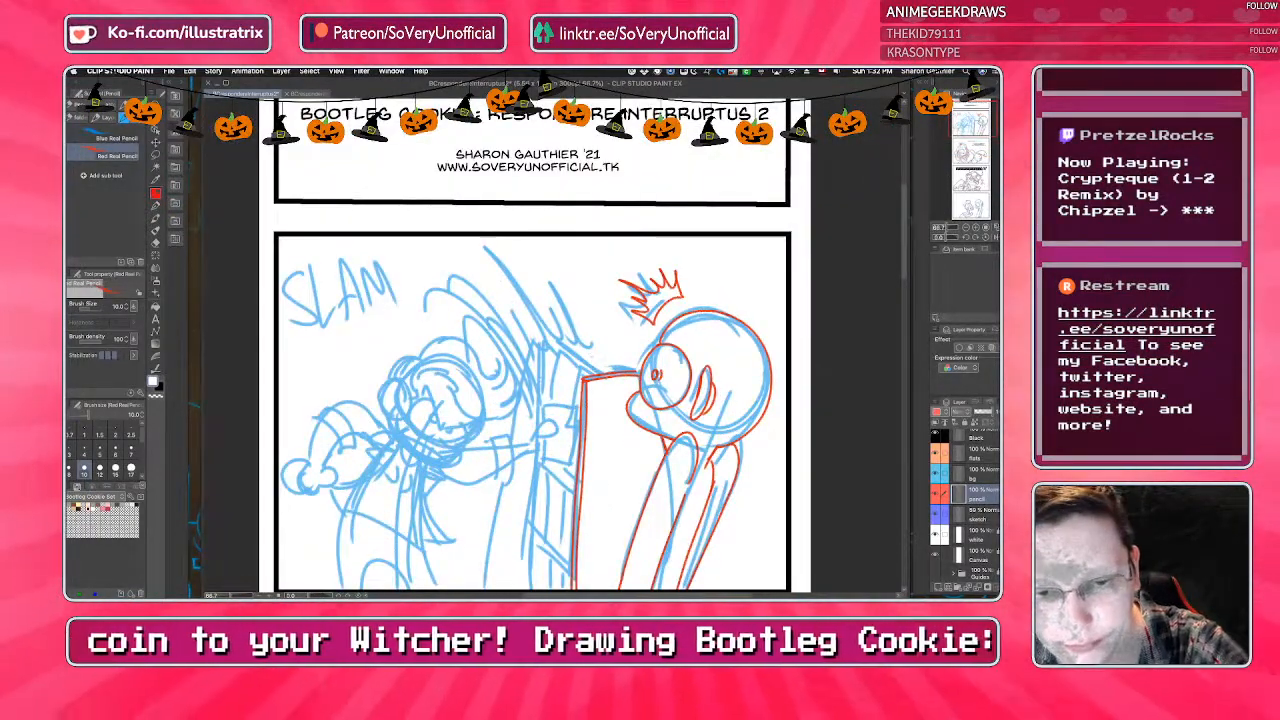
{"action": "left_click_drag", "start_coordinate": [558, 344], "coordinate": [620, 376]}
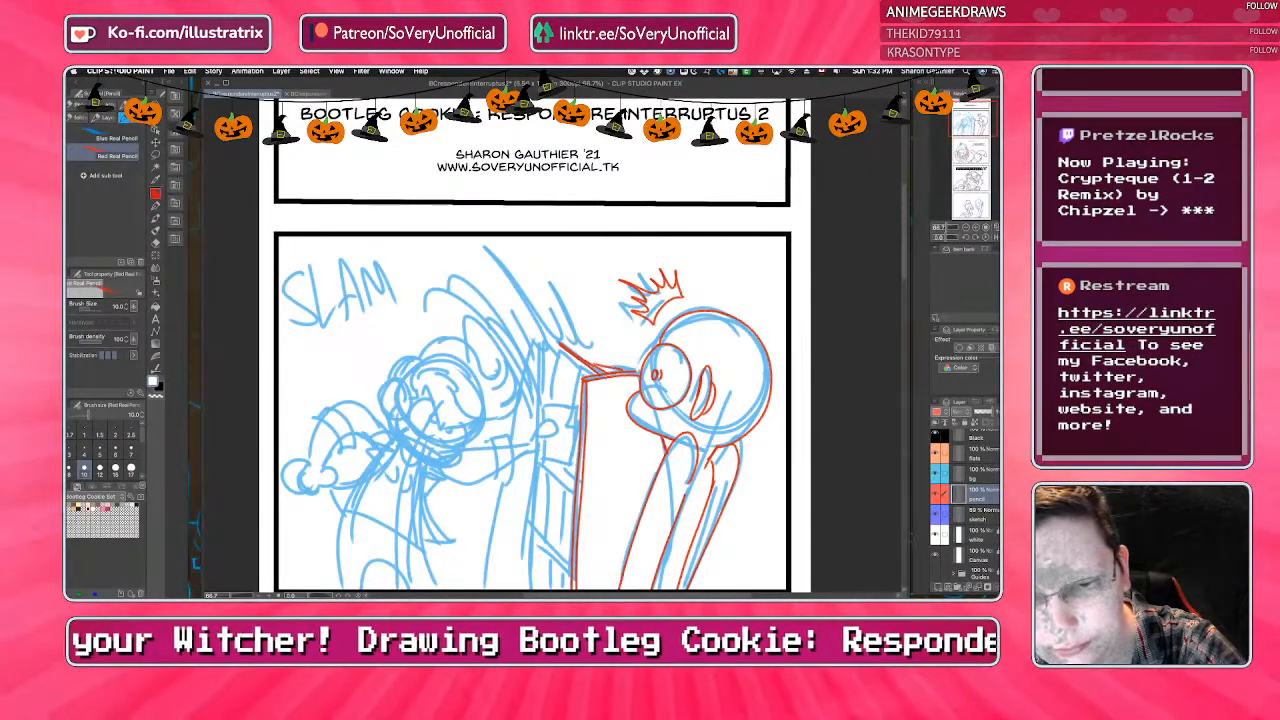